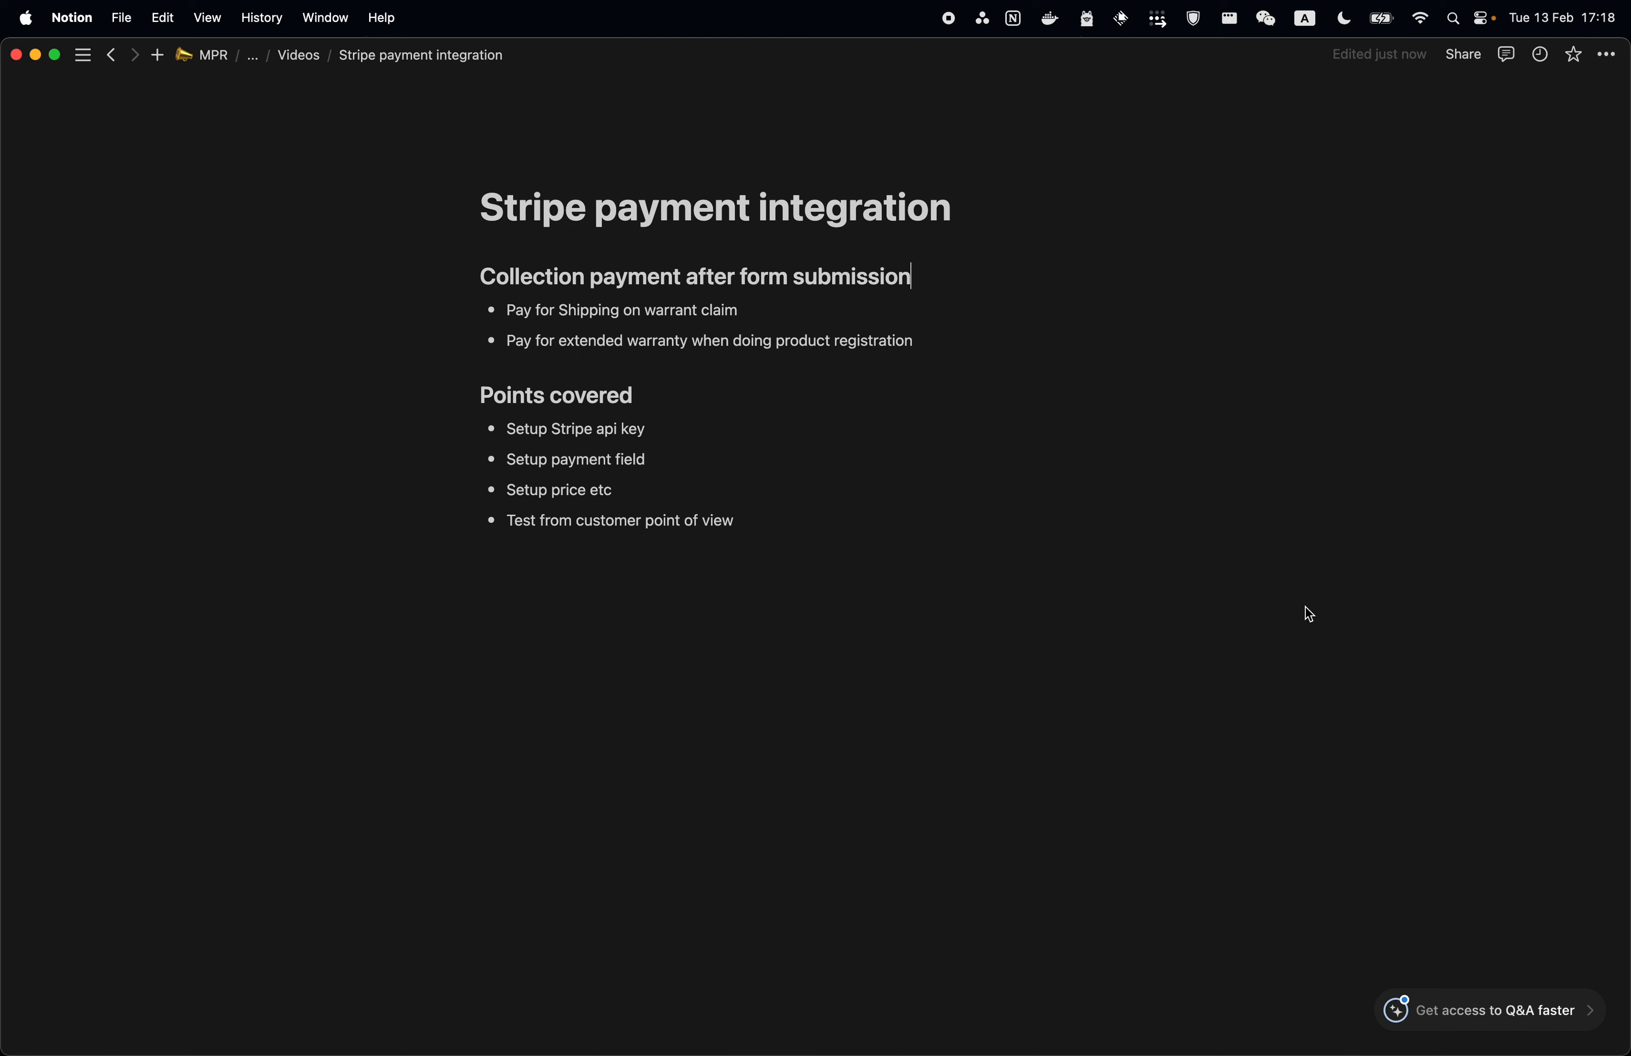
# - Switch from the Notion Stripe outline to the Shopify admin Forms page in Firefox
pyautogui.press('super+Tab')
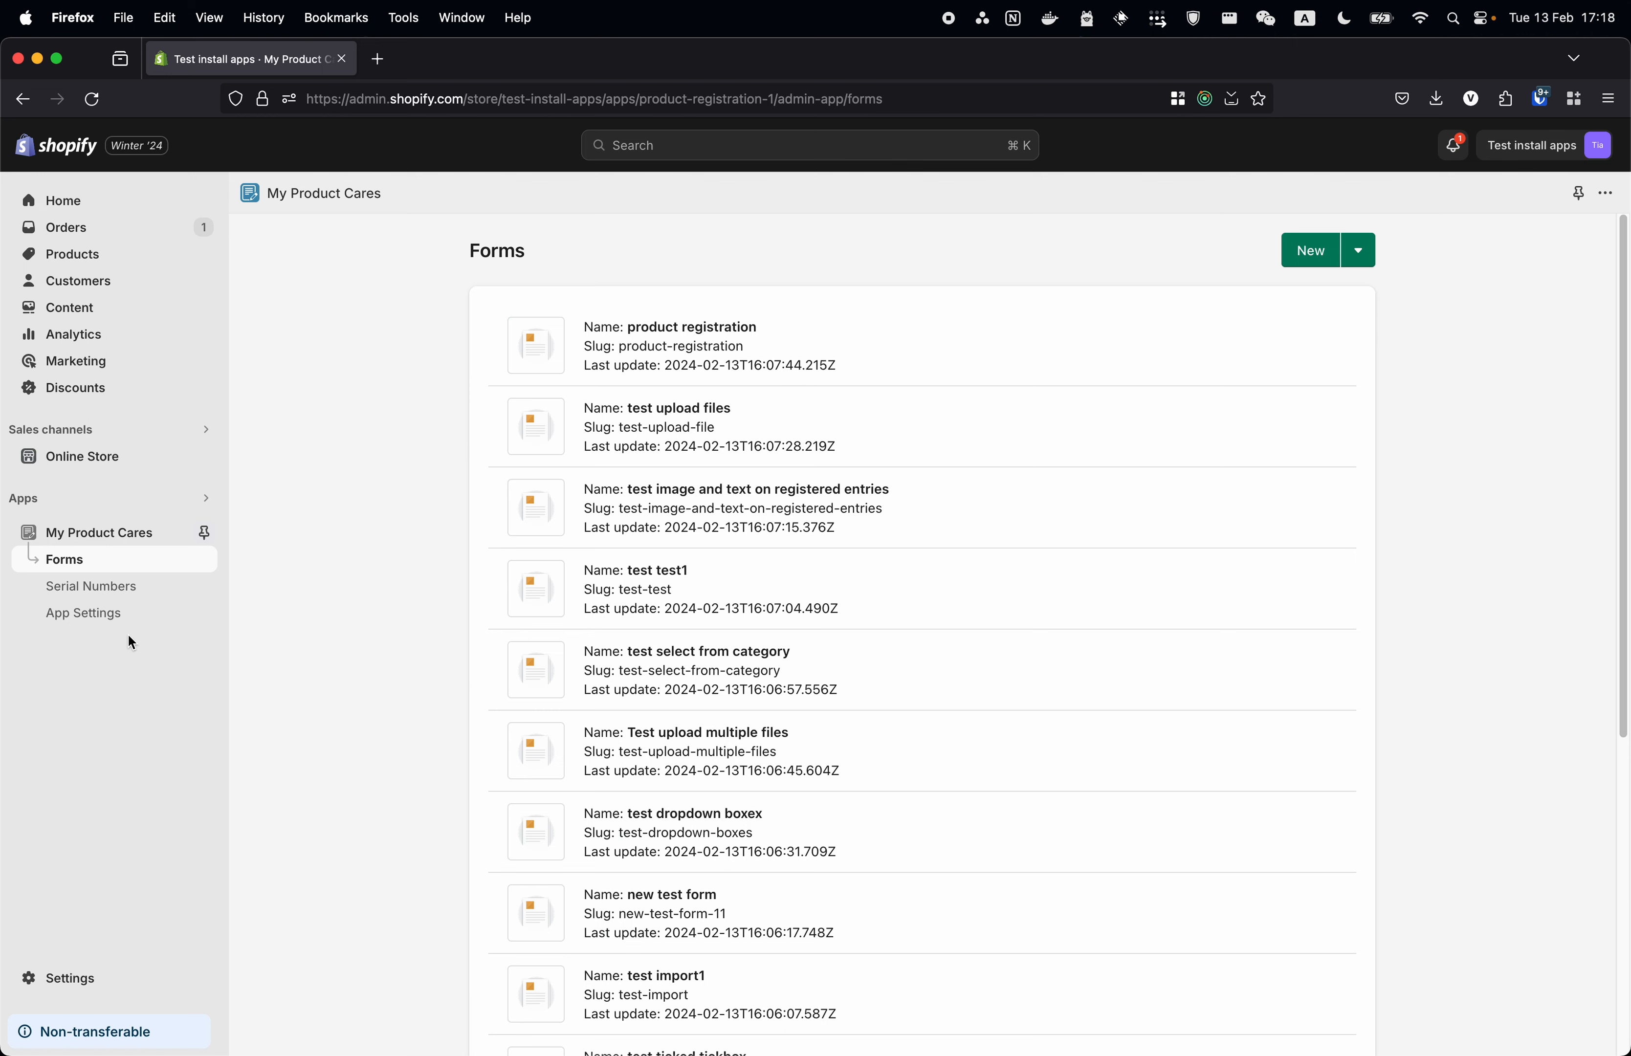
# - Check the saved Stripe API key under App Settings > Integrations and open the Stripe payment documentation
pyautogui.click(79, 617)
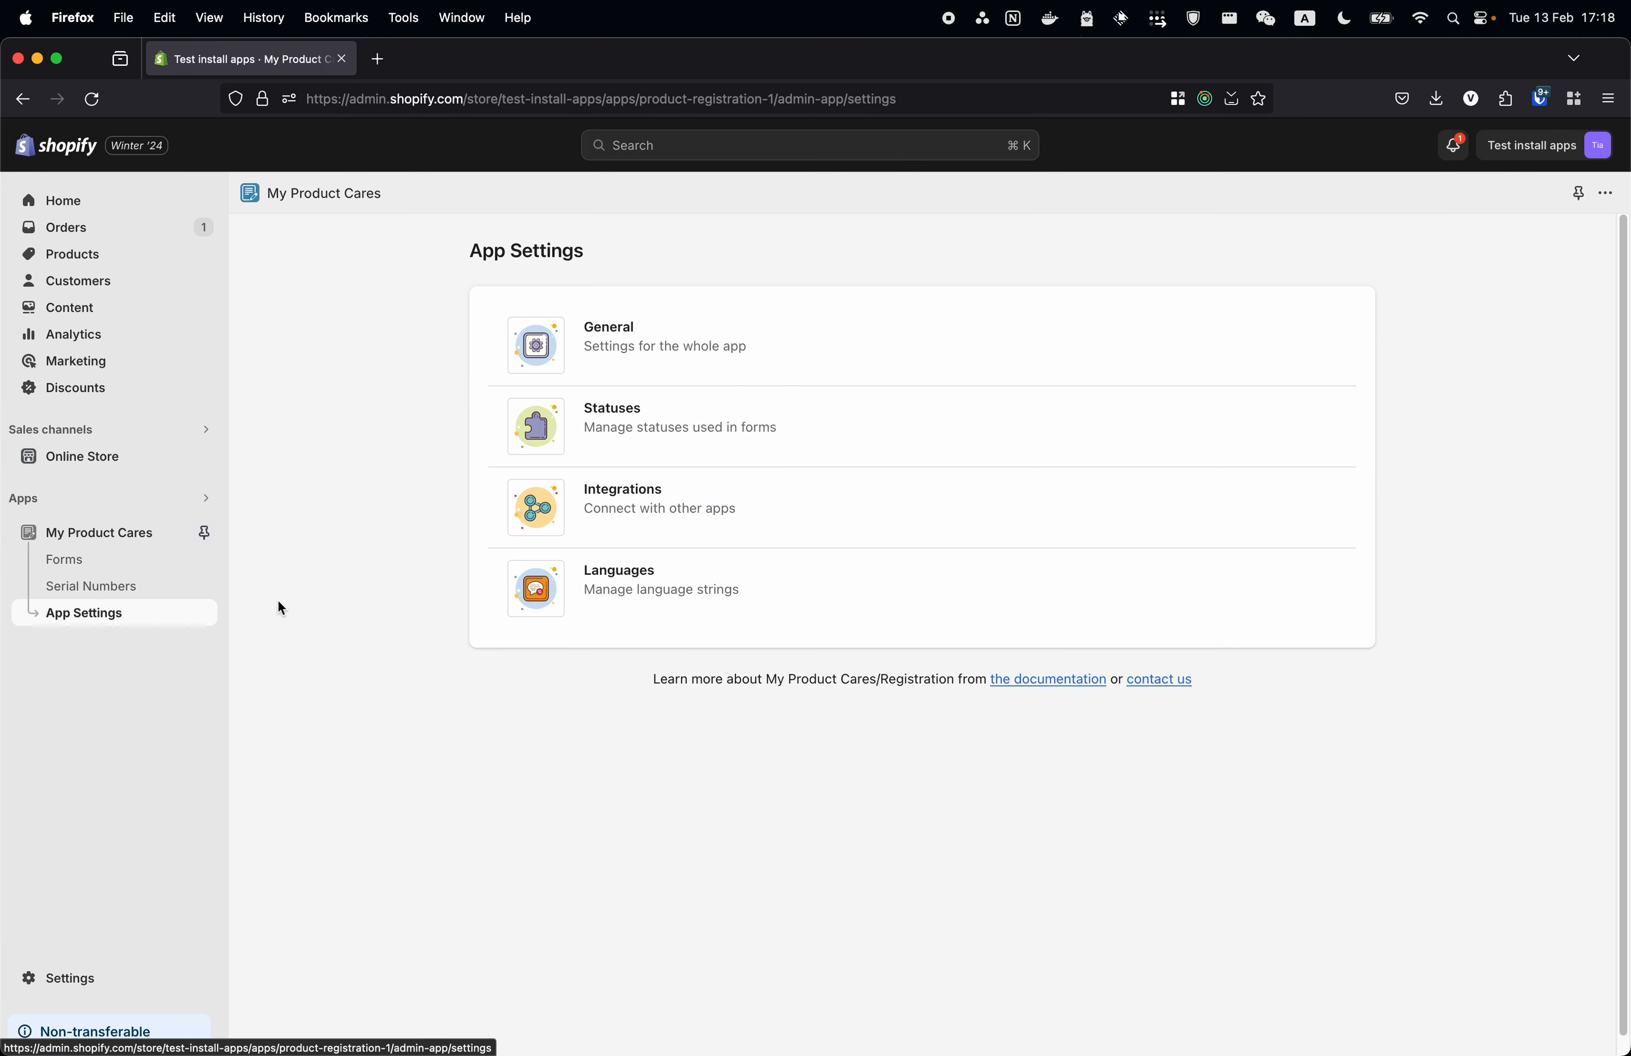
pyautogui.click(713, 514)
pyautogui.scroll(-1, 685, 641)
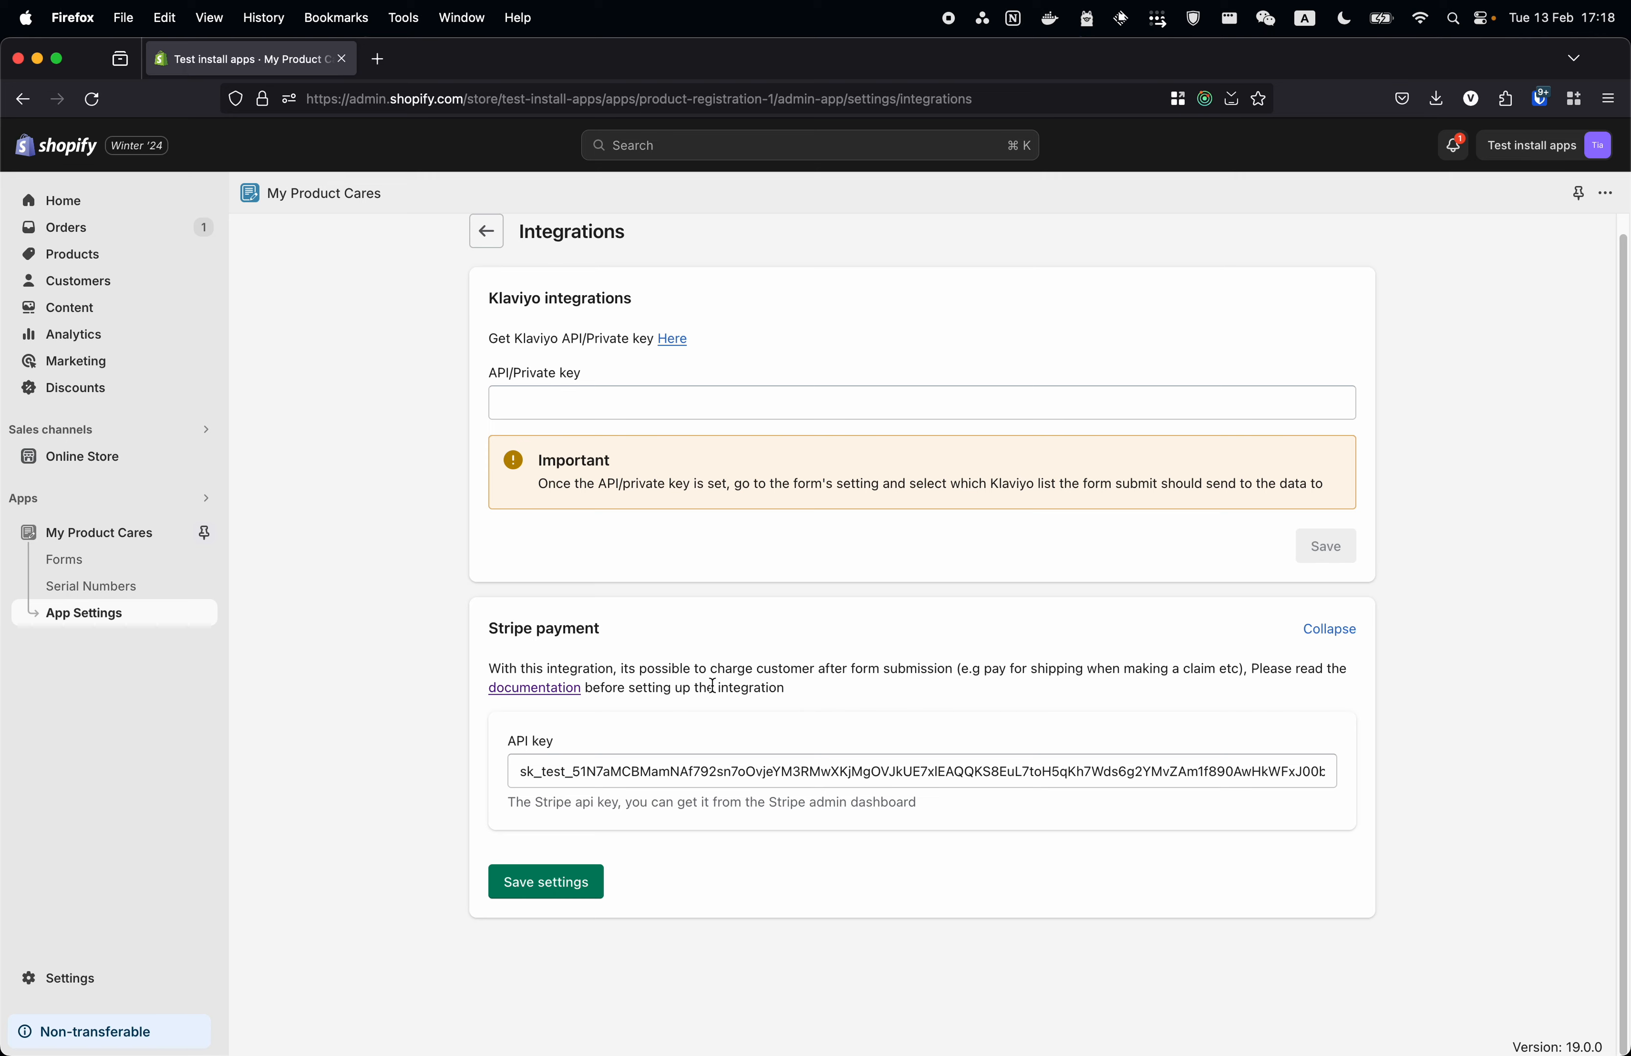
pyautogui.doubleClick(533, 741)
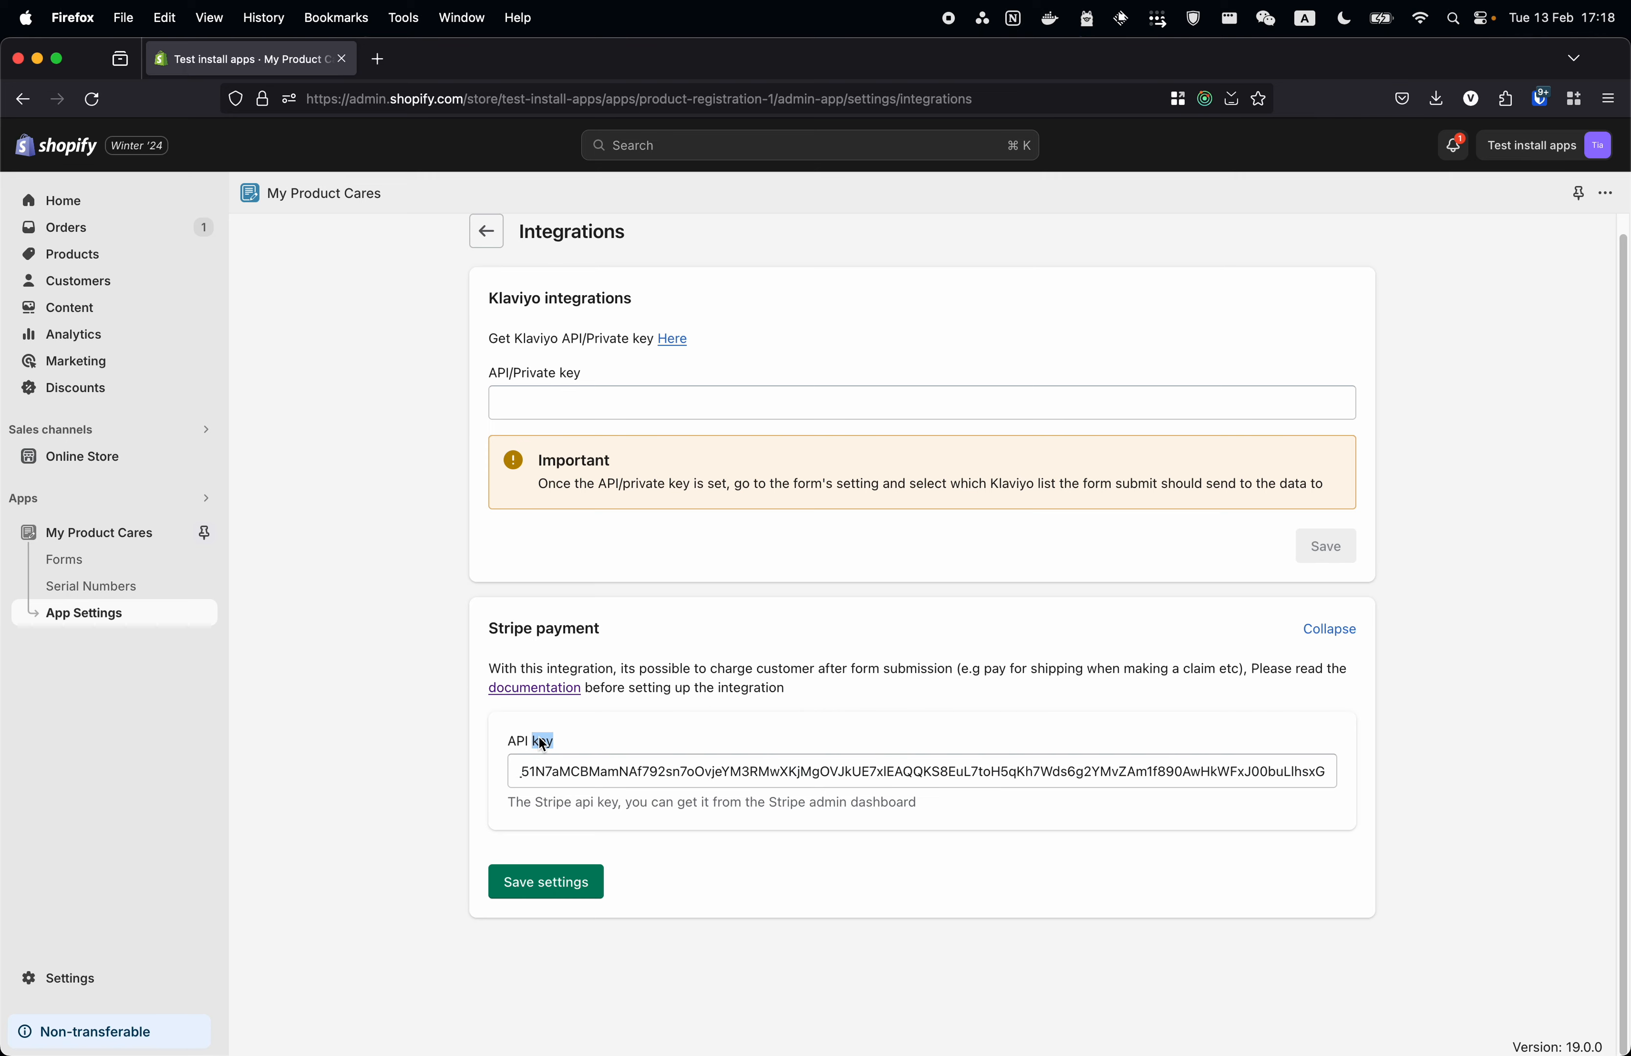
pyautogui.doubleClick(540, 738)
pyautogui.click(541, 688)
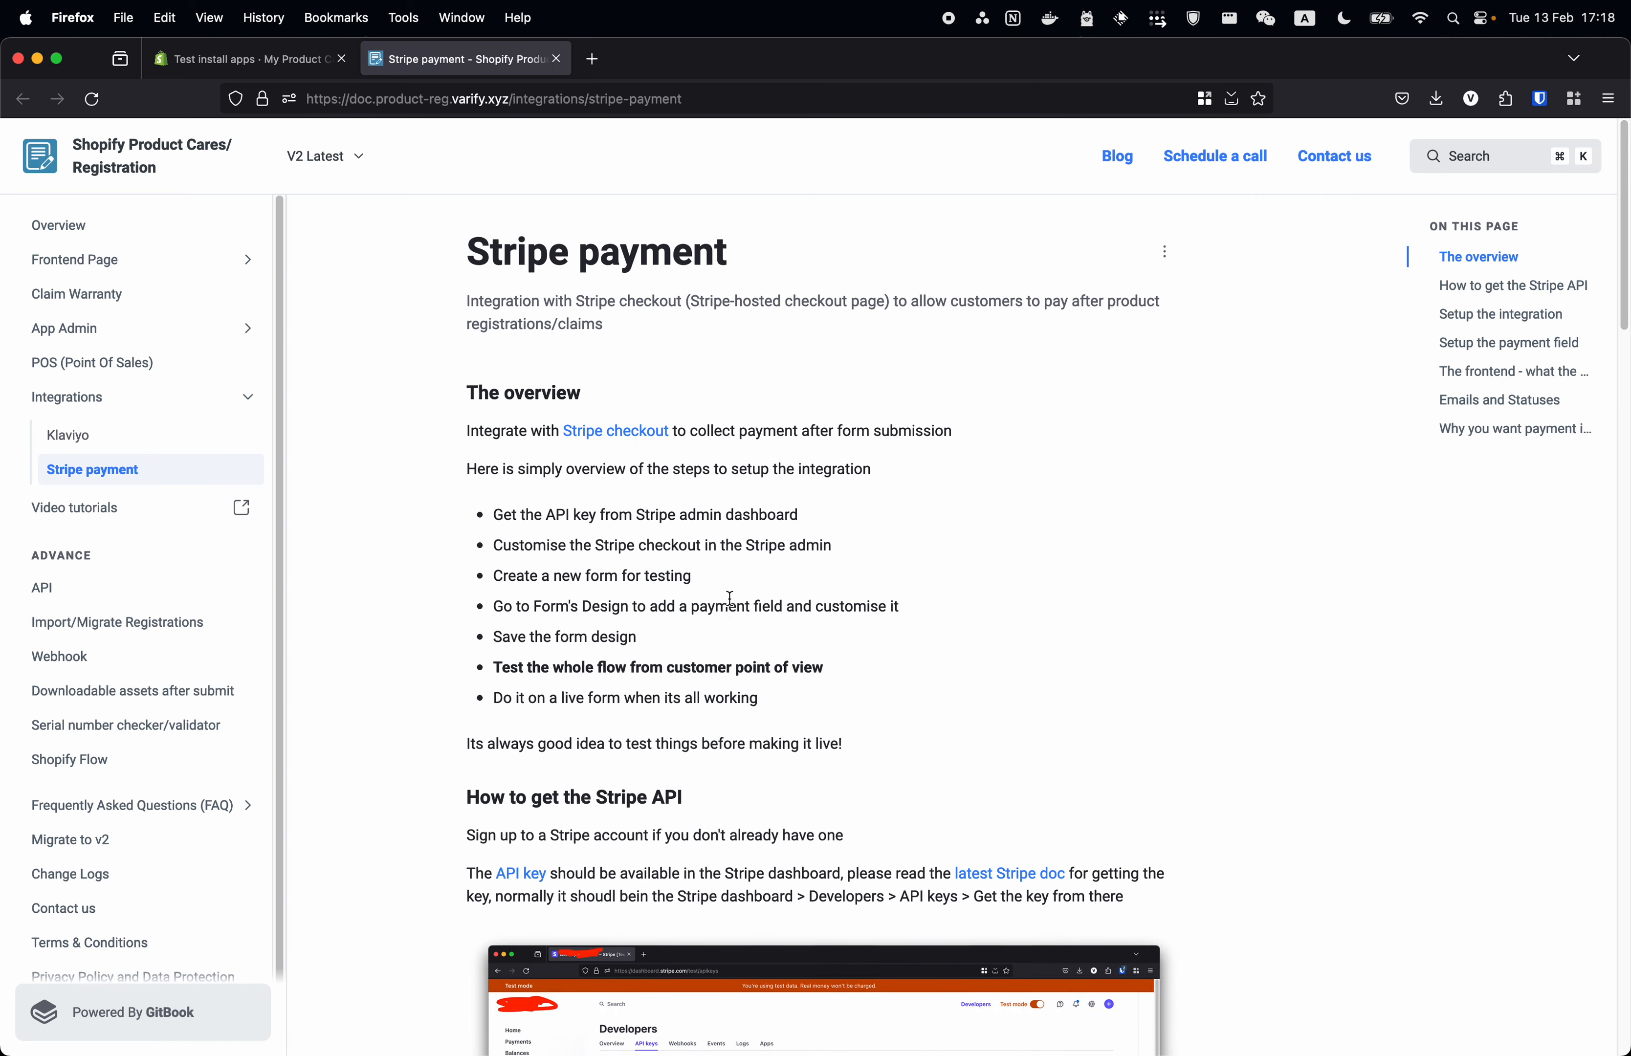
# - Review the enlarged Stripe dashboard screenshot under 'How to get the Stripe API', then return to Integrations
pyautogui.scroll(-6, 738, 584)
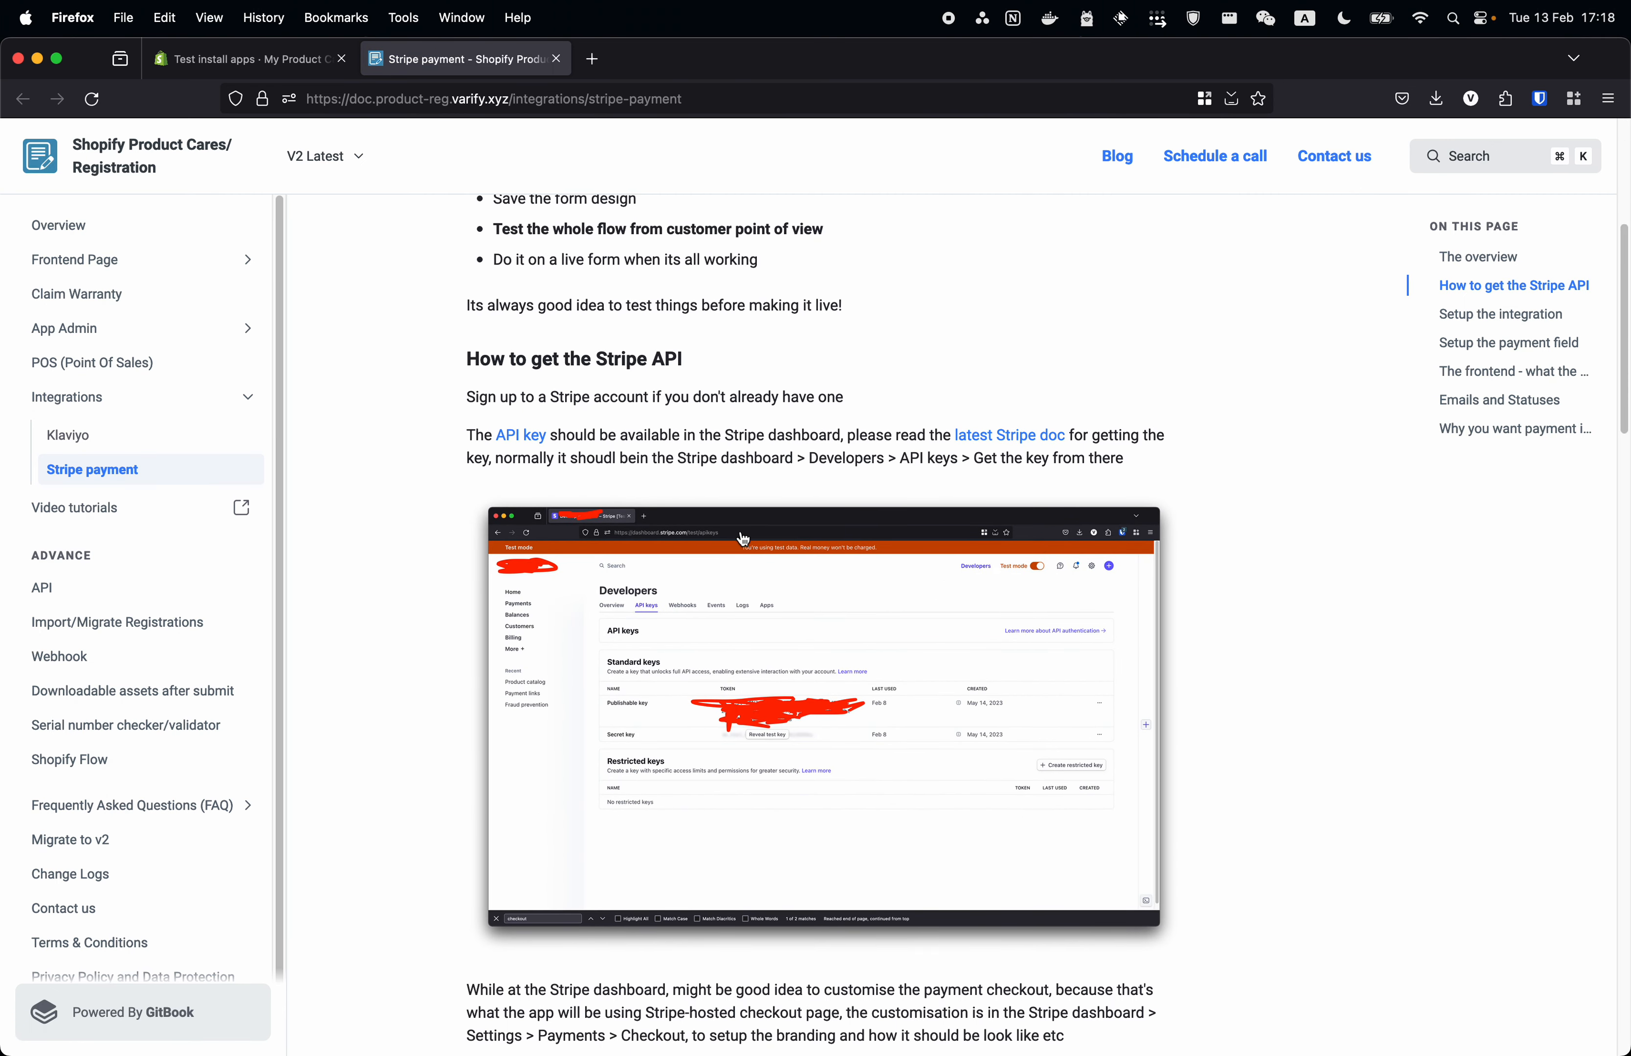
pyautogui.scroll(-2, 704, 540)
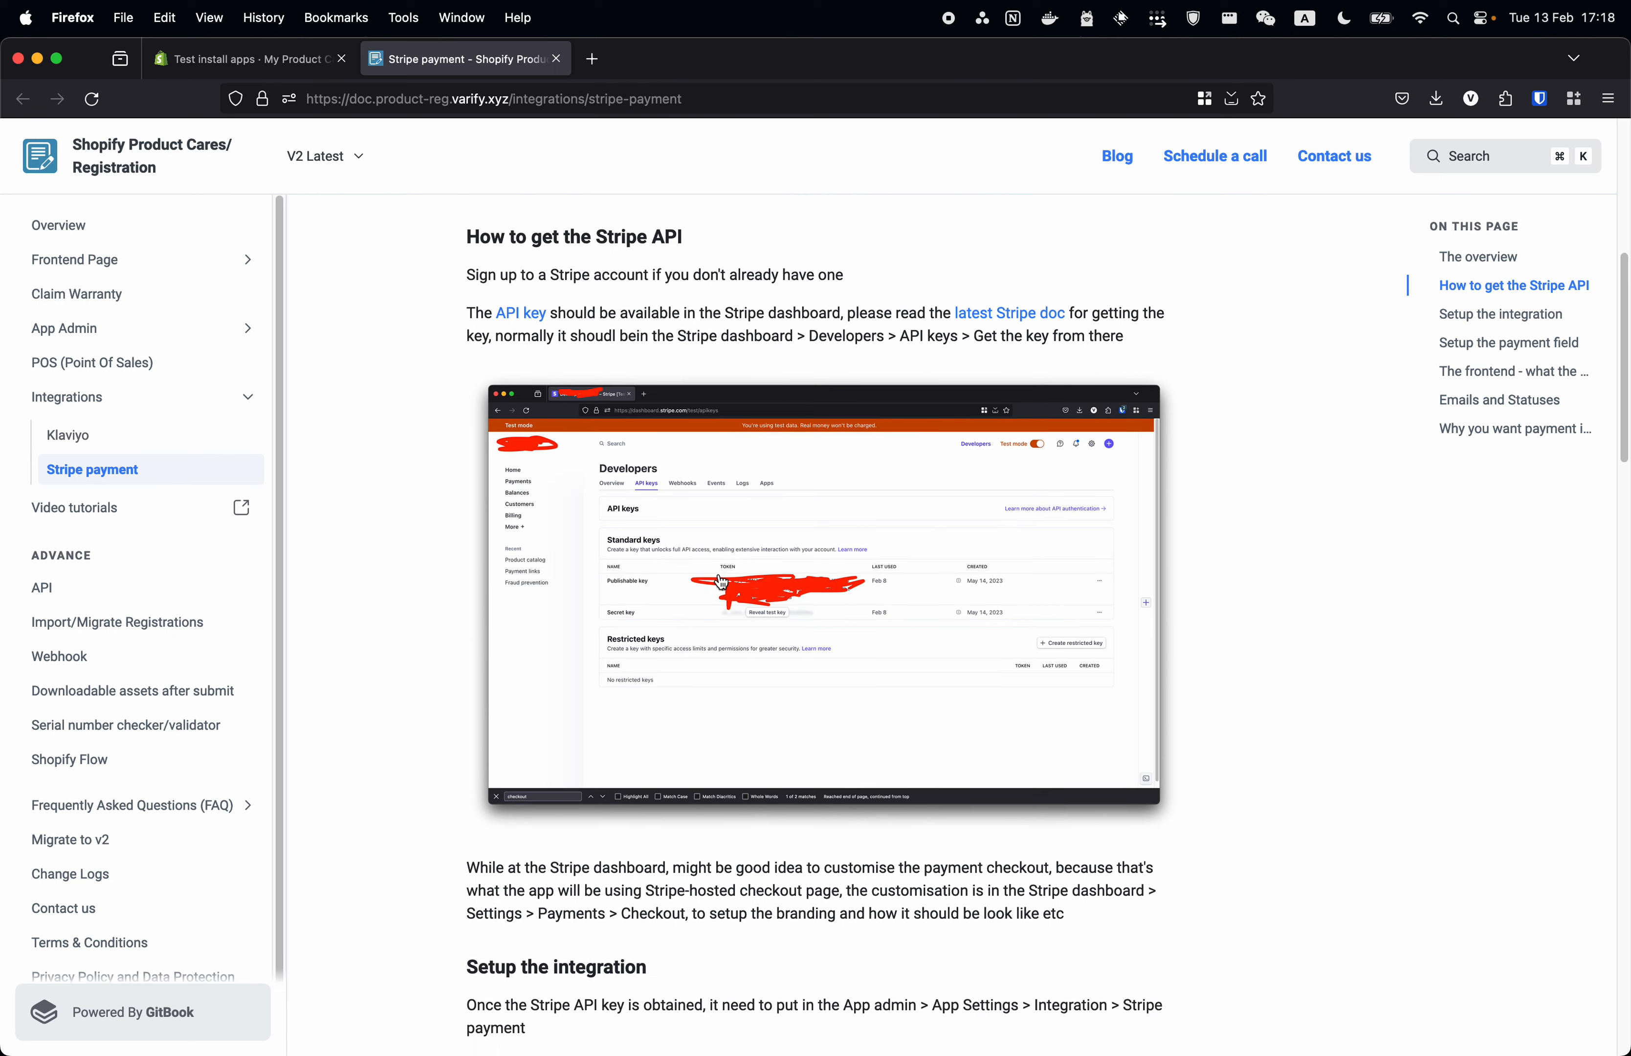
pyautogui.click(771, 521)
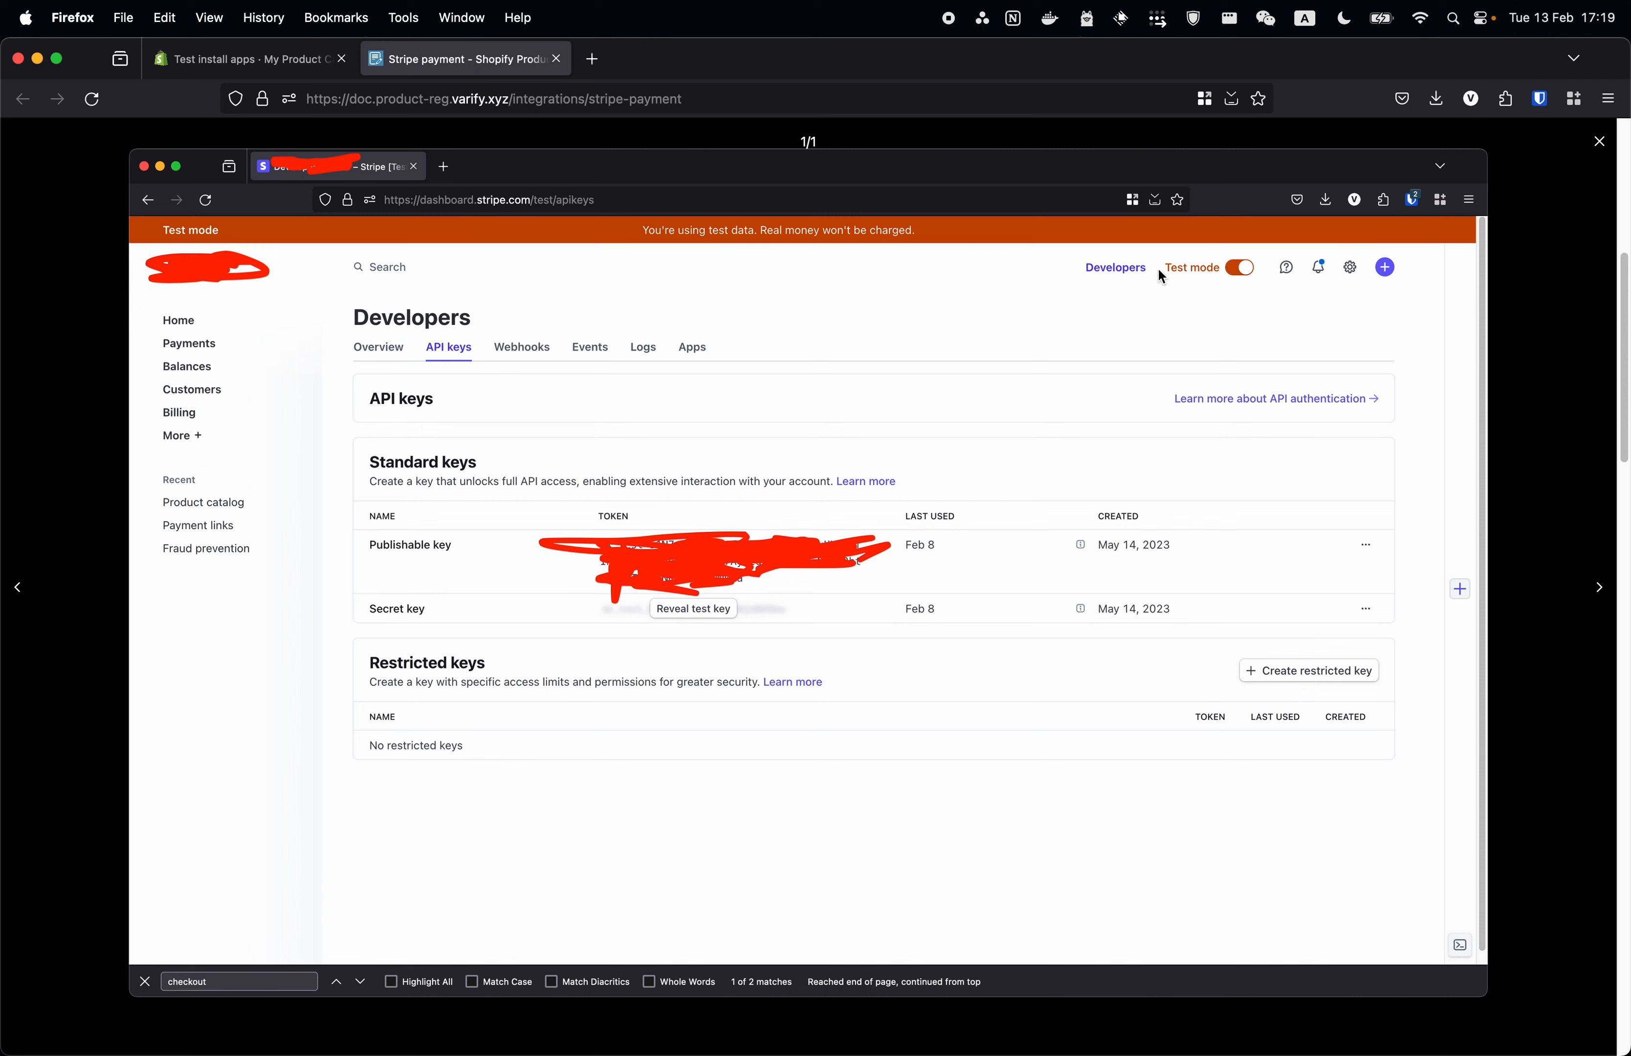
pyautogui.click(1592, 148)
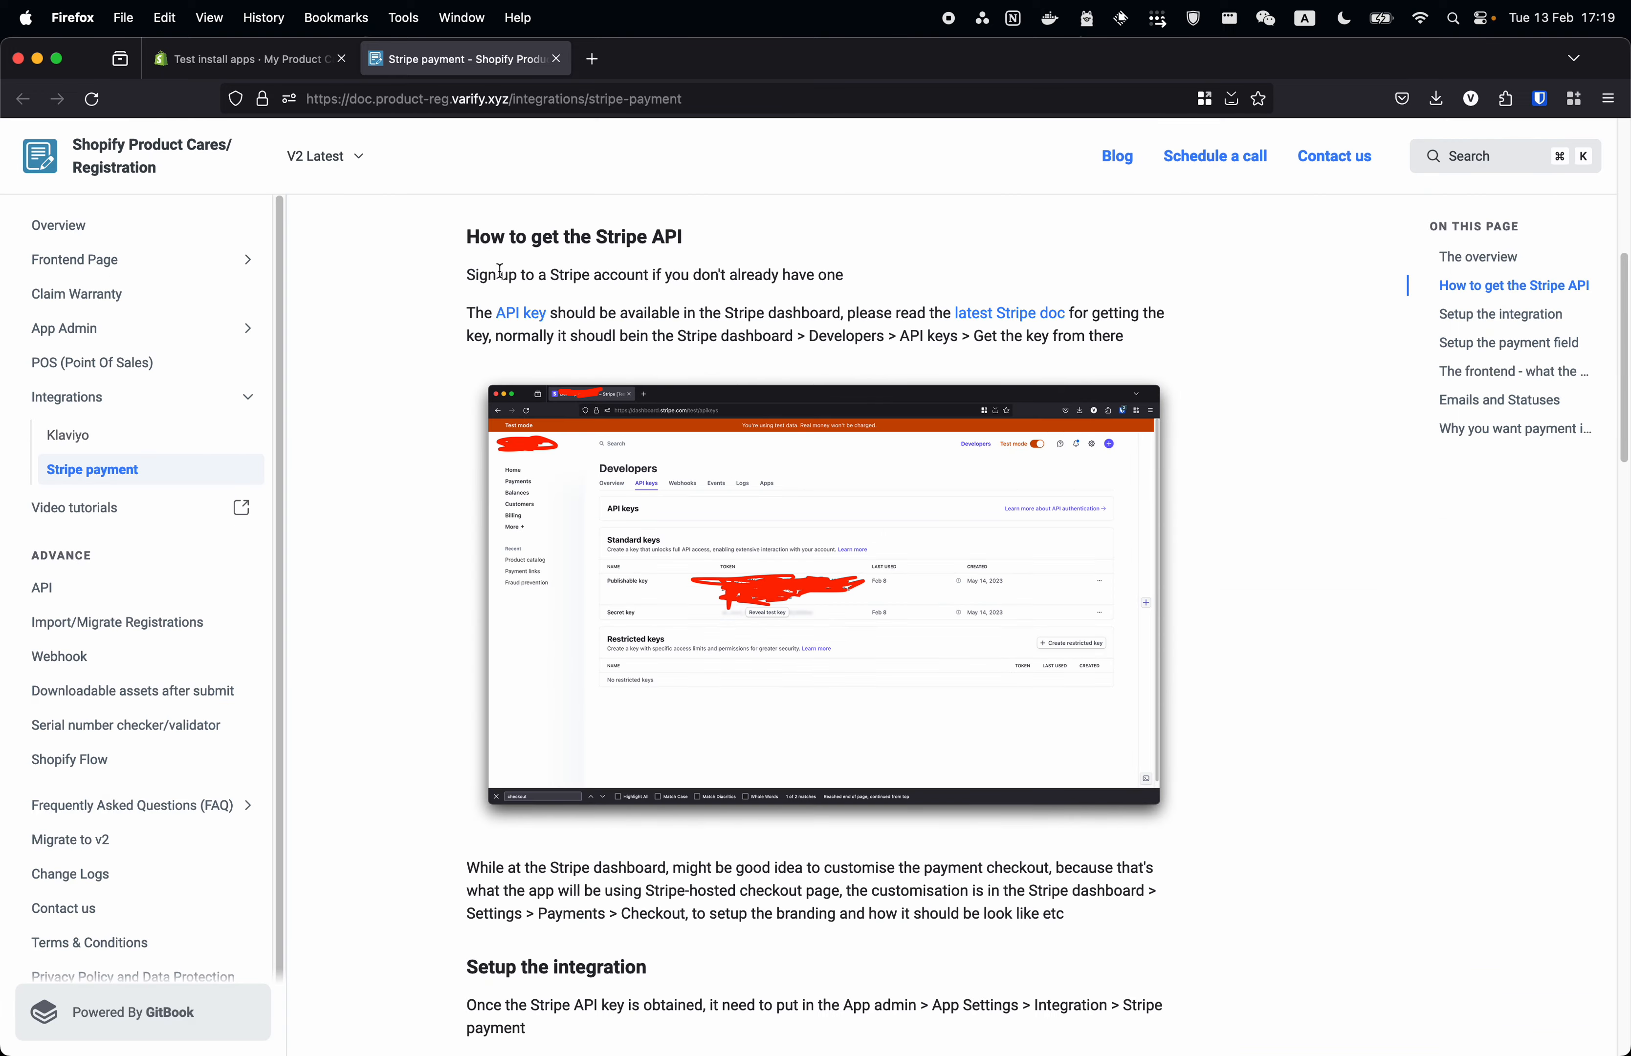
pyautogui.click(226, 59)
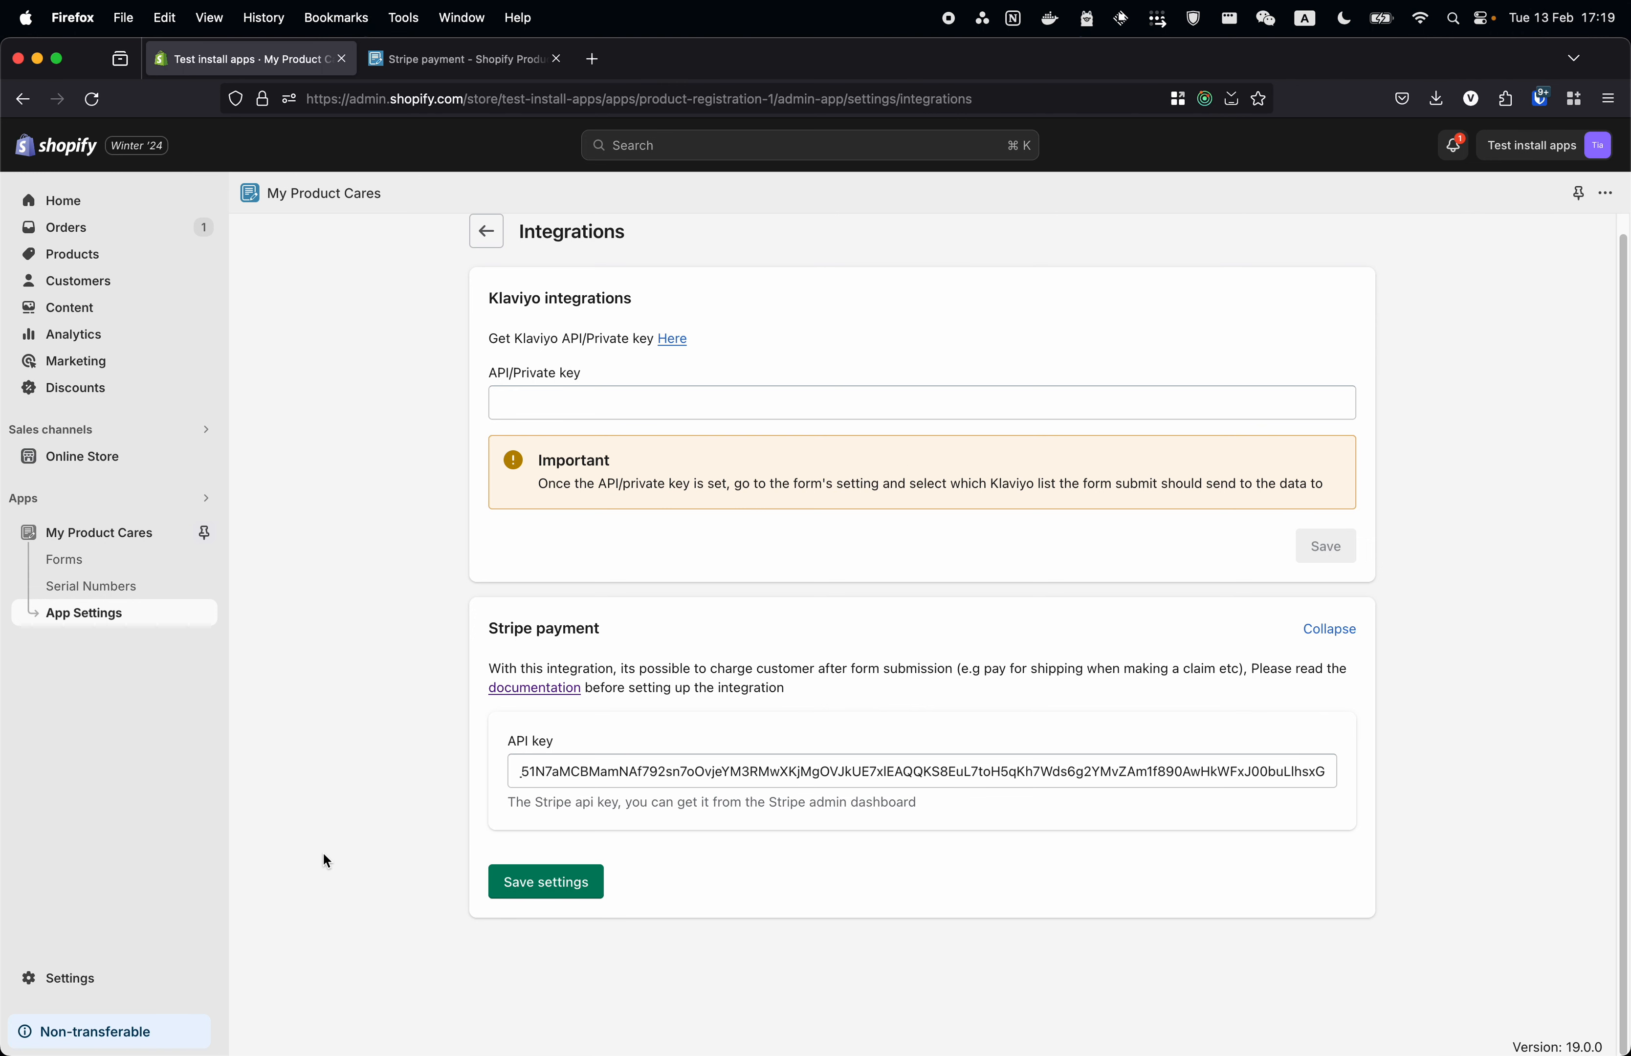
# - Create a new form named 'test stripe payment' and open it from the Forms list
pyautogui.click(104, 569)
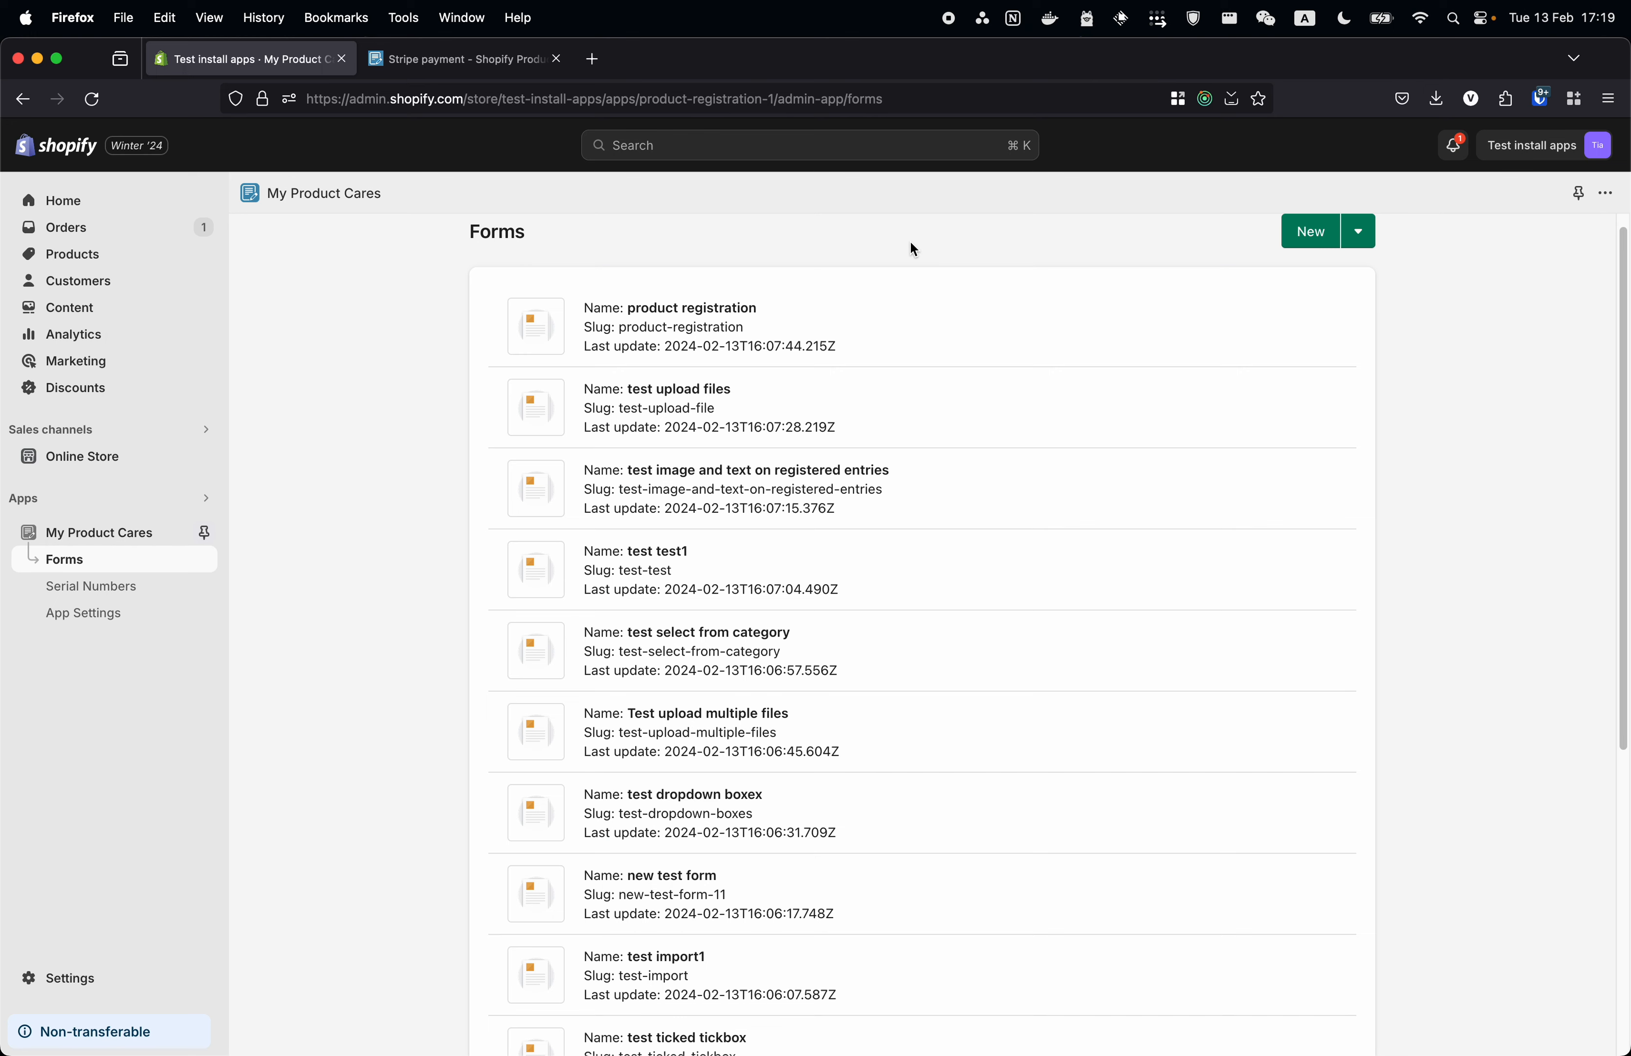
pyautogui.click(1321, 237)
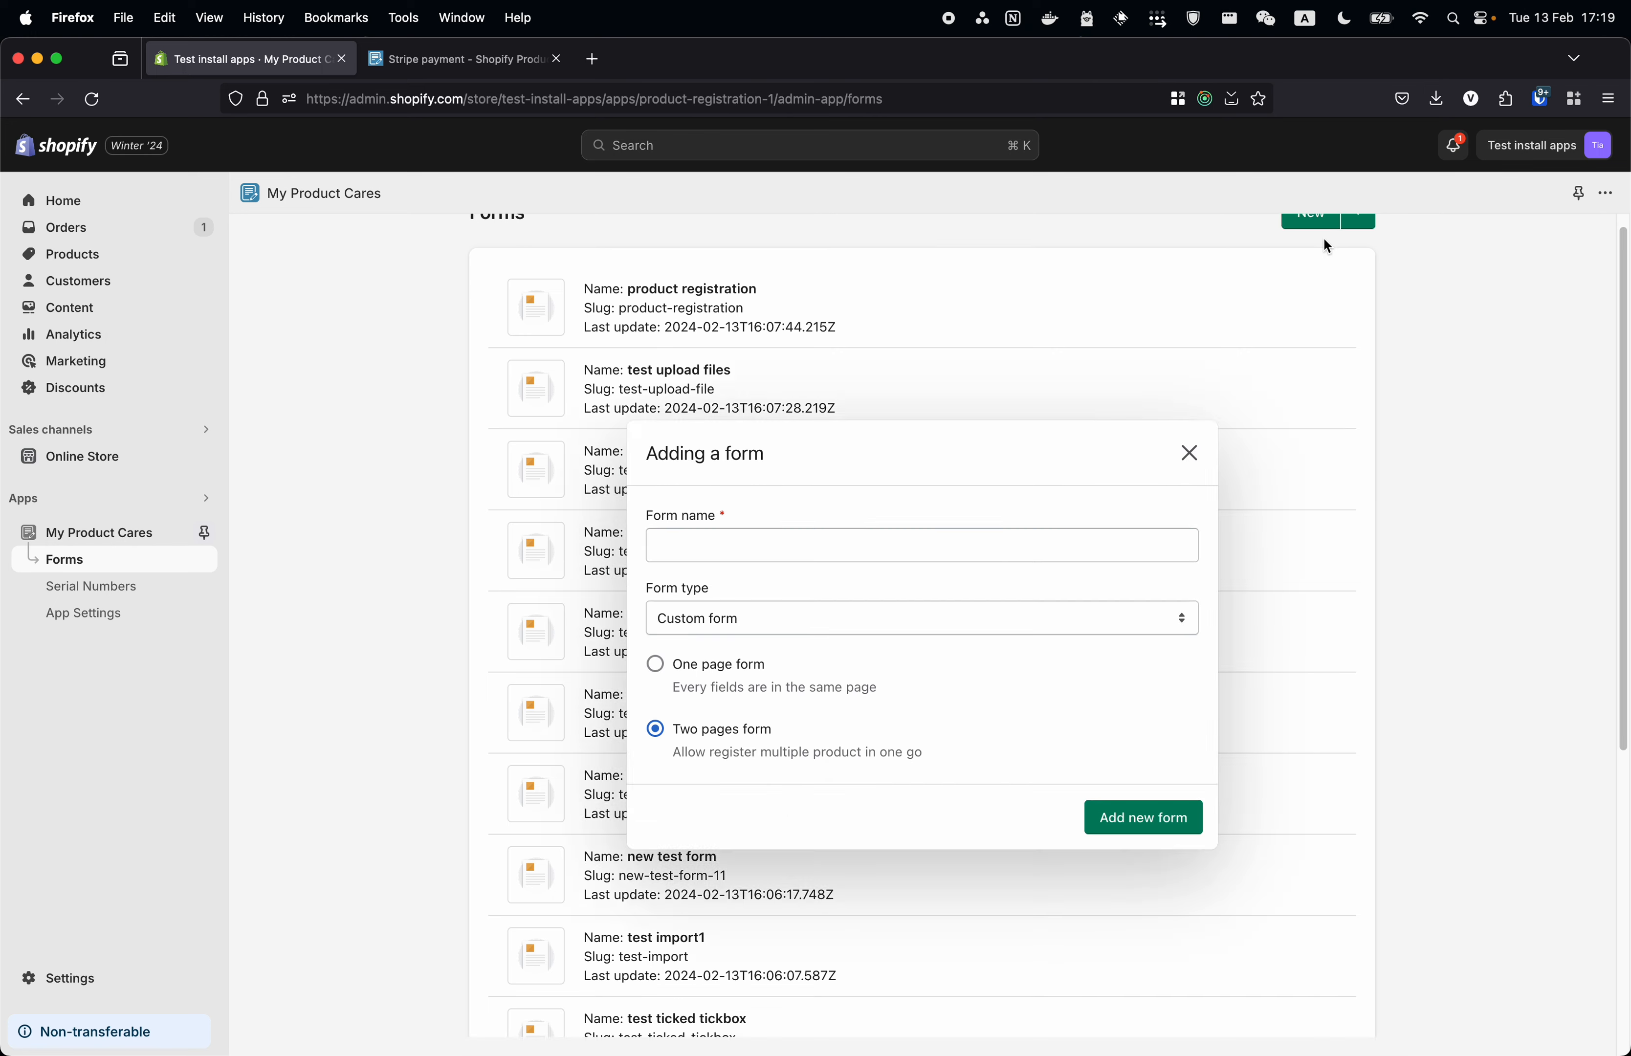
pyautogui.click(941, 557)
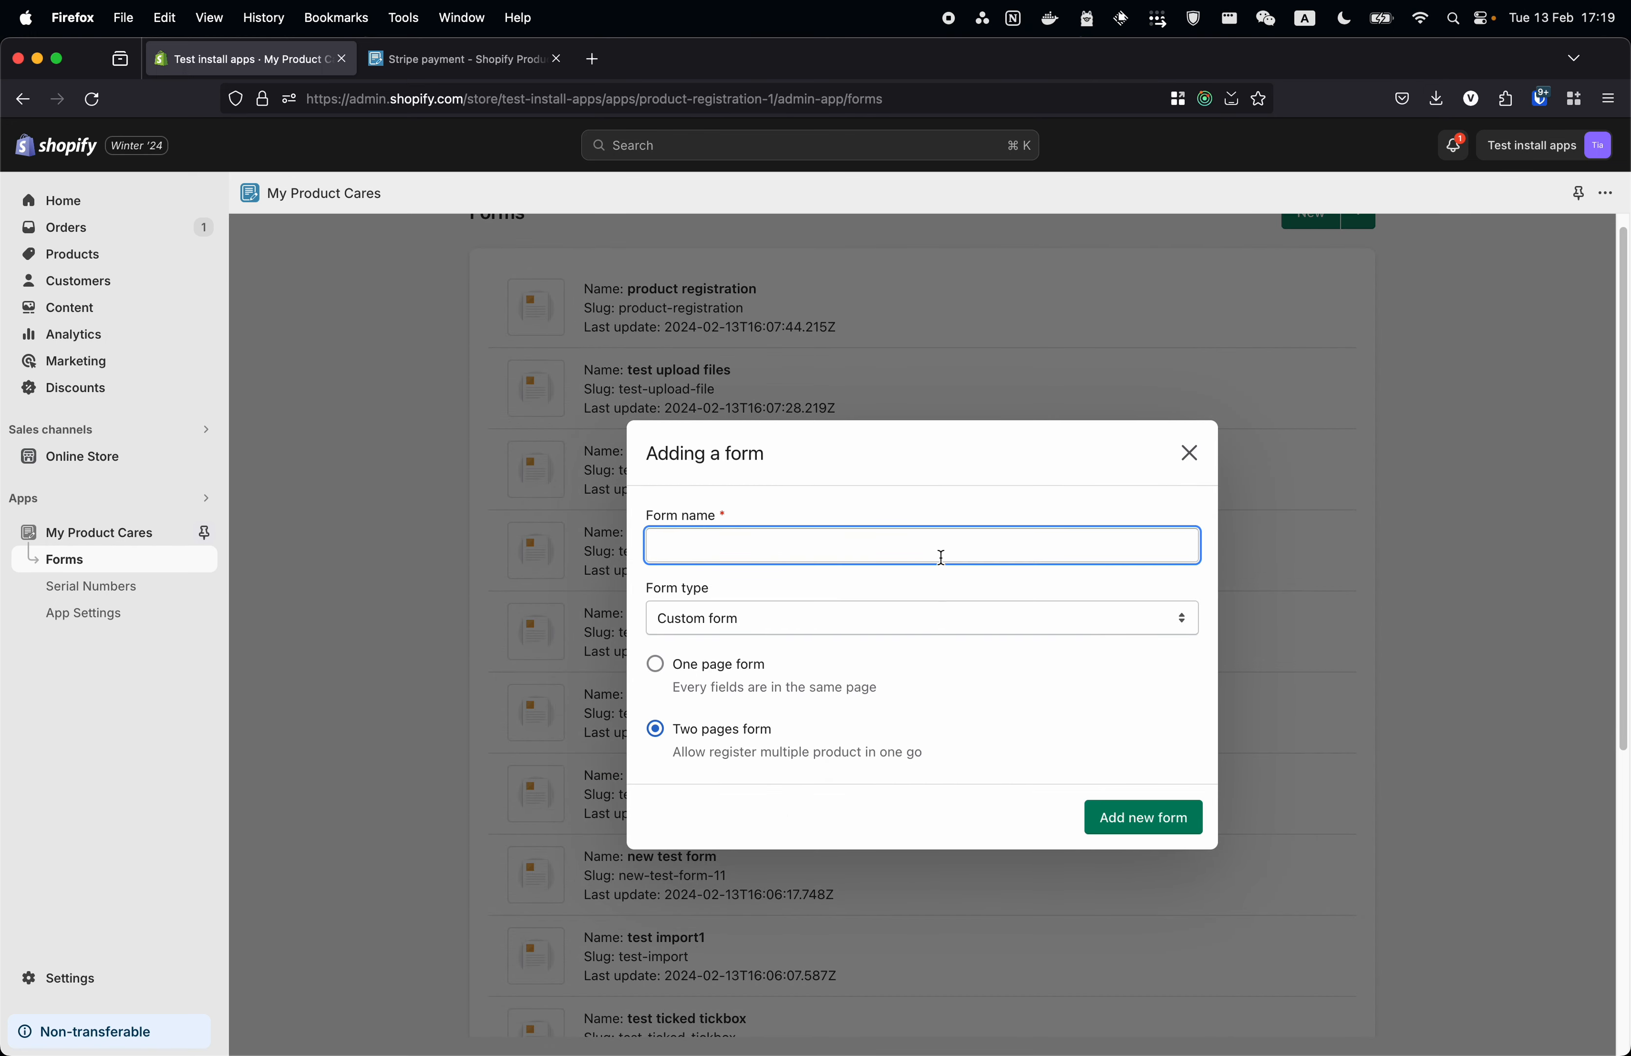
pyautogui.write('test stripe payment')
pyautogui.click(1142, 816)
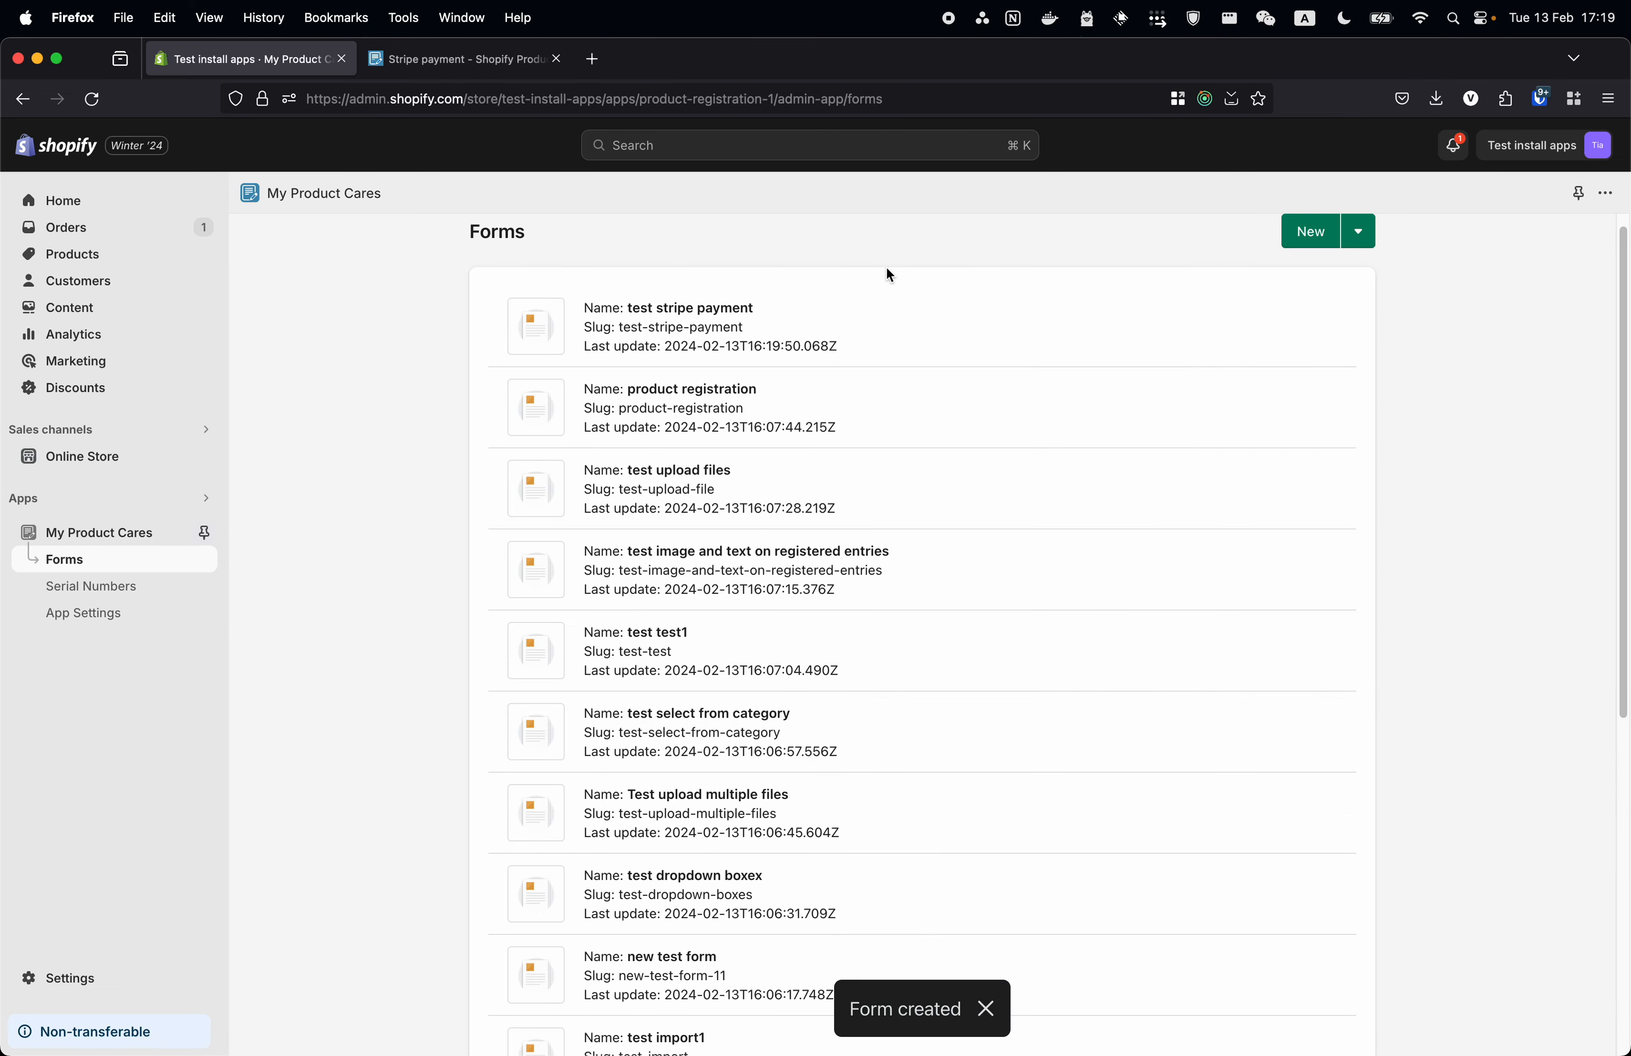
pyautogui.click(890, 321)
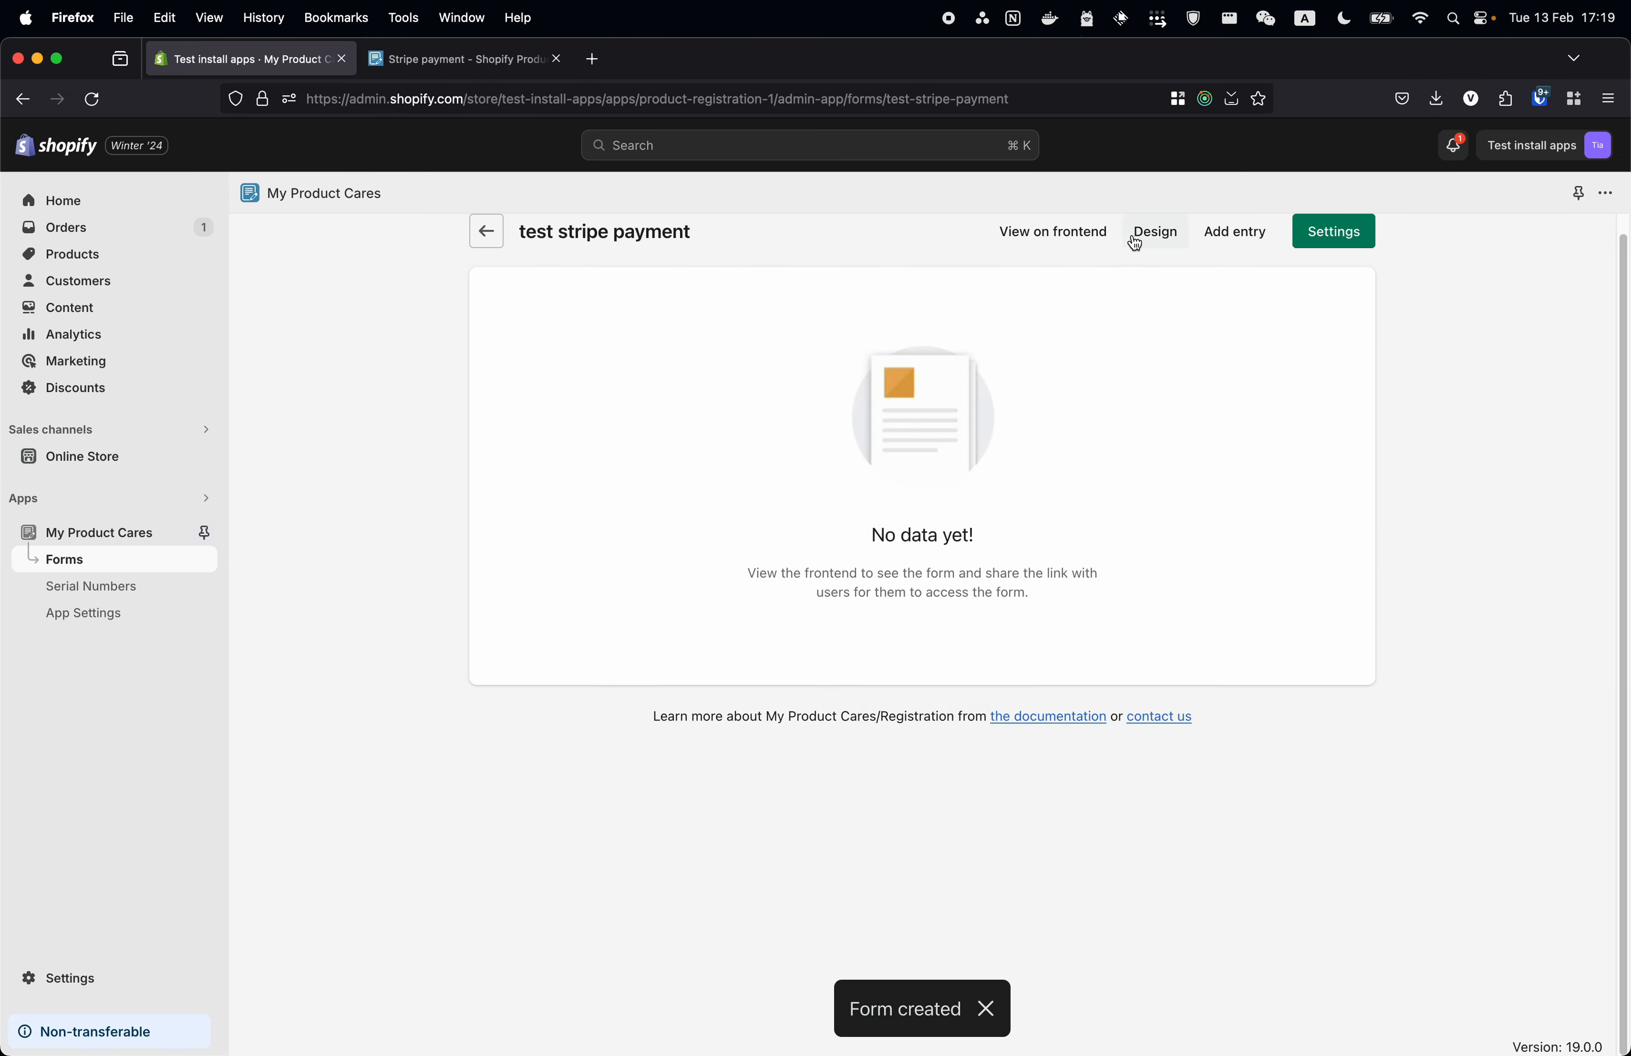
# - Add a Payment field, currency EUR, to the test stripe payment form's design
pyautogui.click(1155, 232)
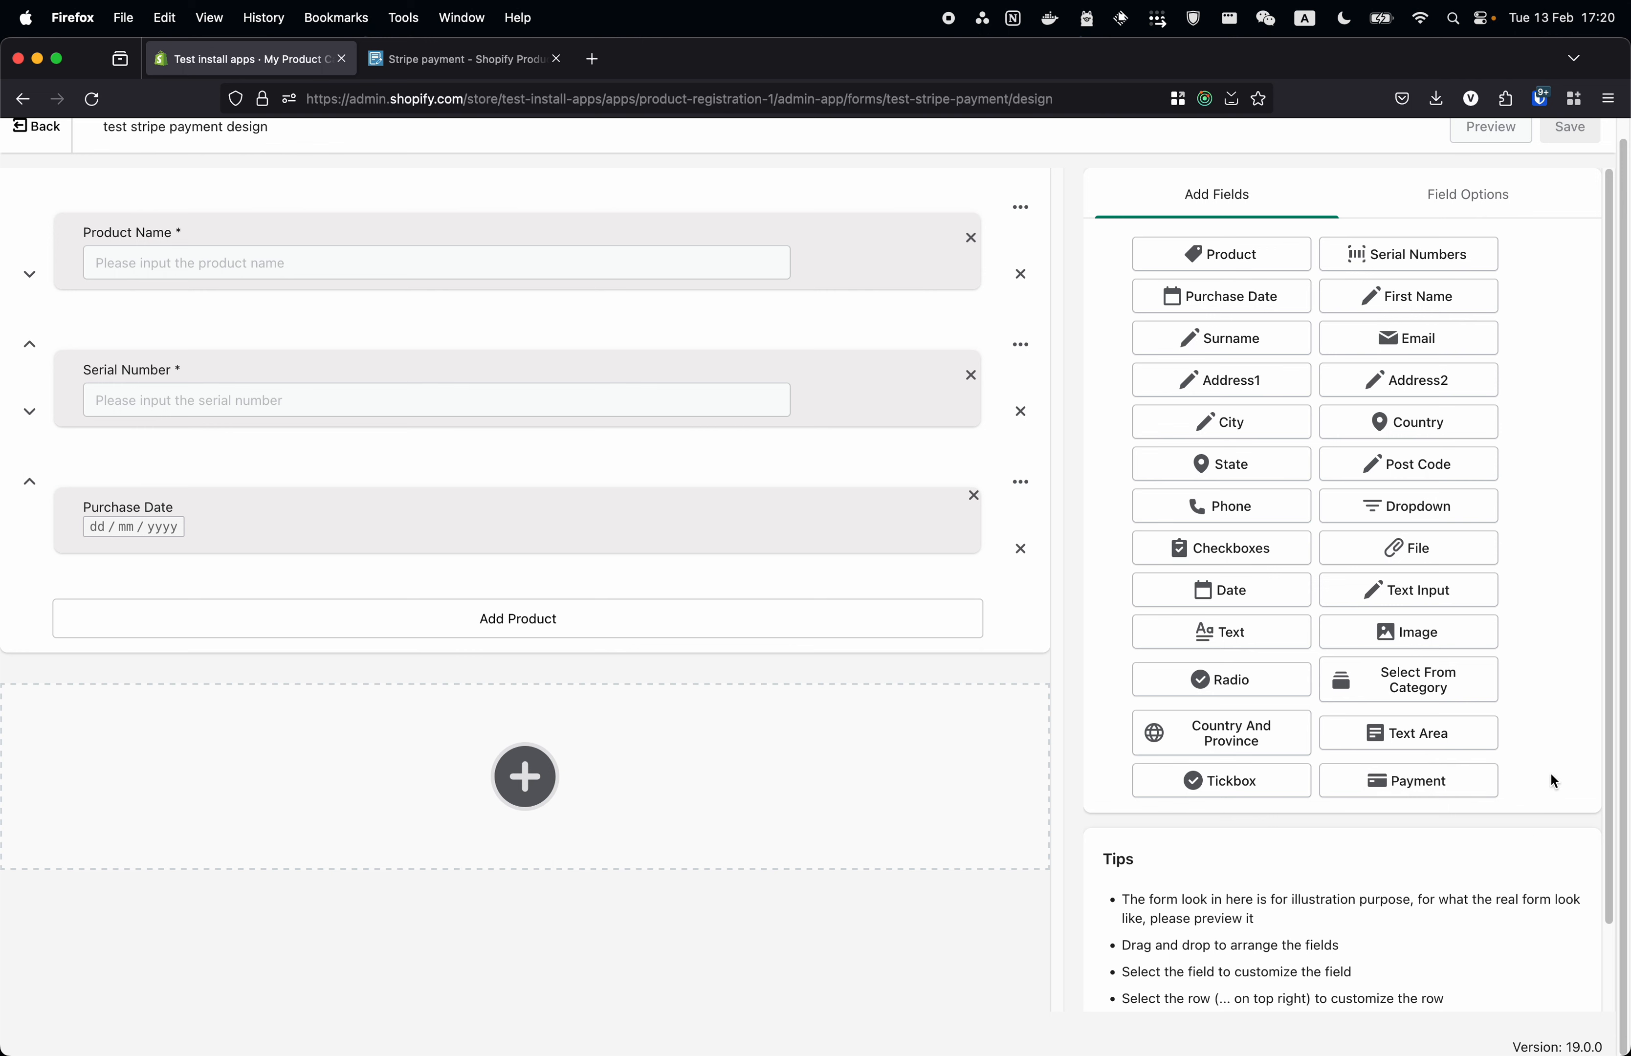
pyautogui.click(1457, 788)
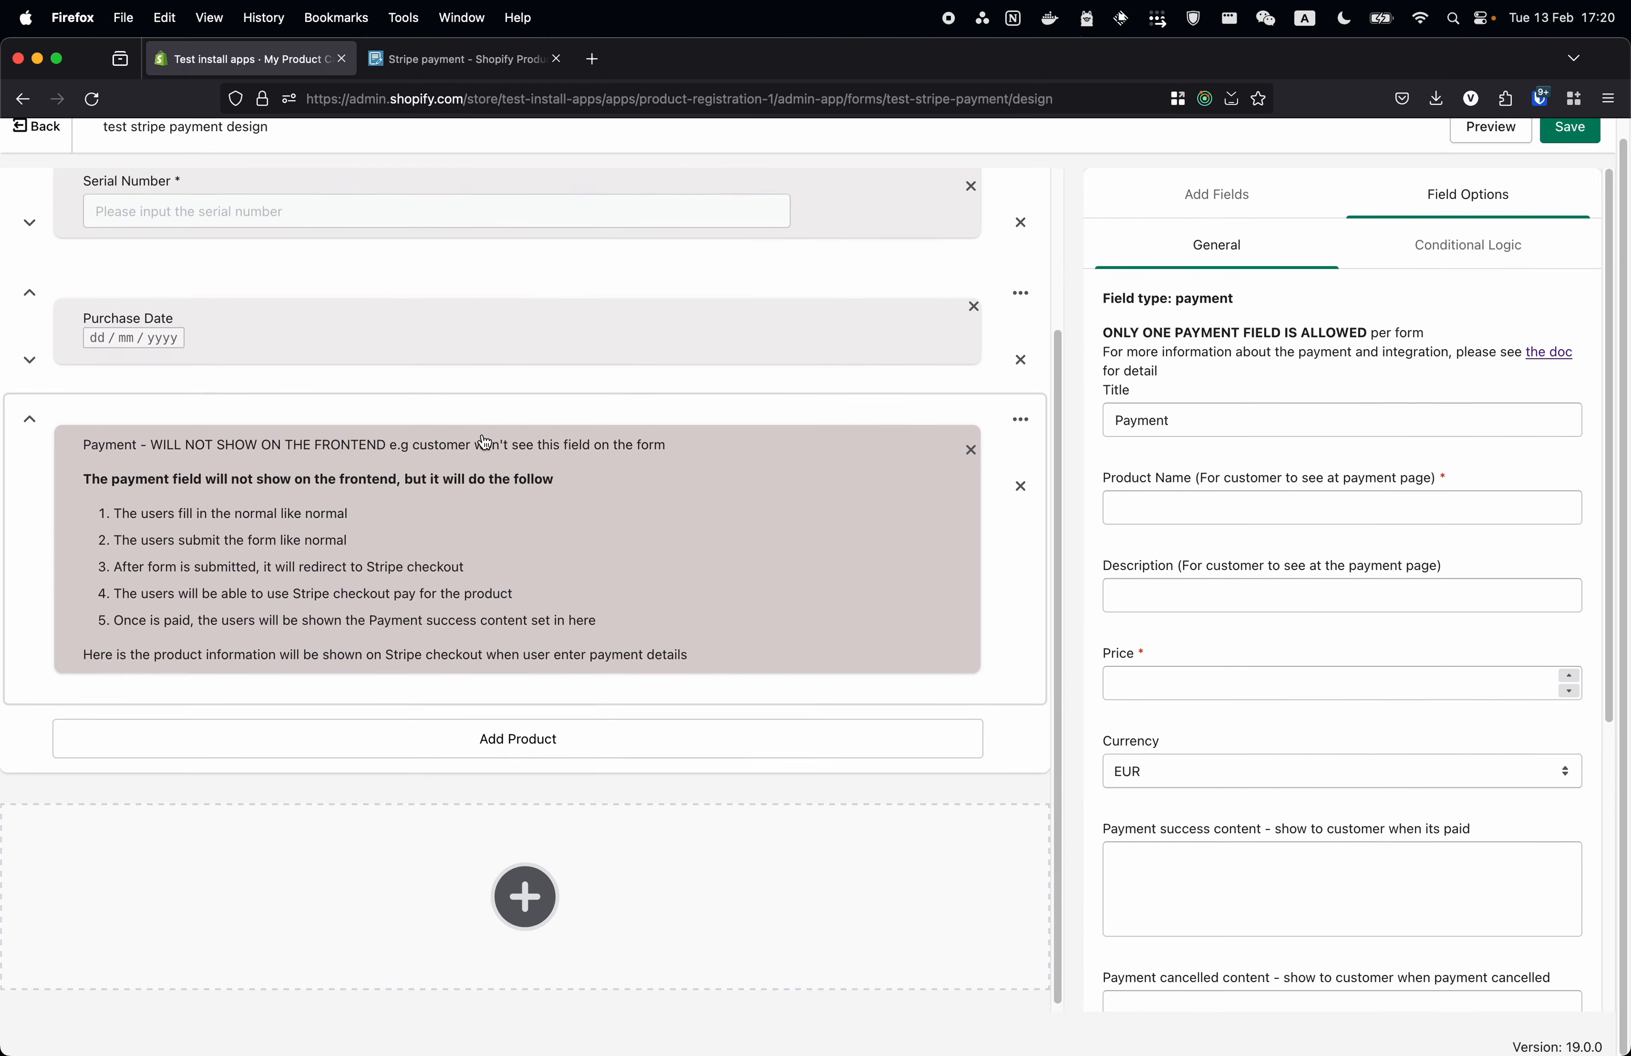
pyautogui.scroll(3, 476, 453)
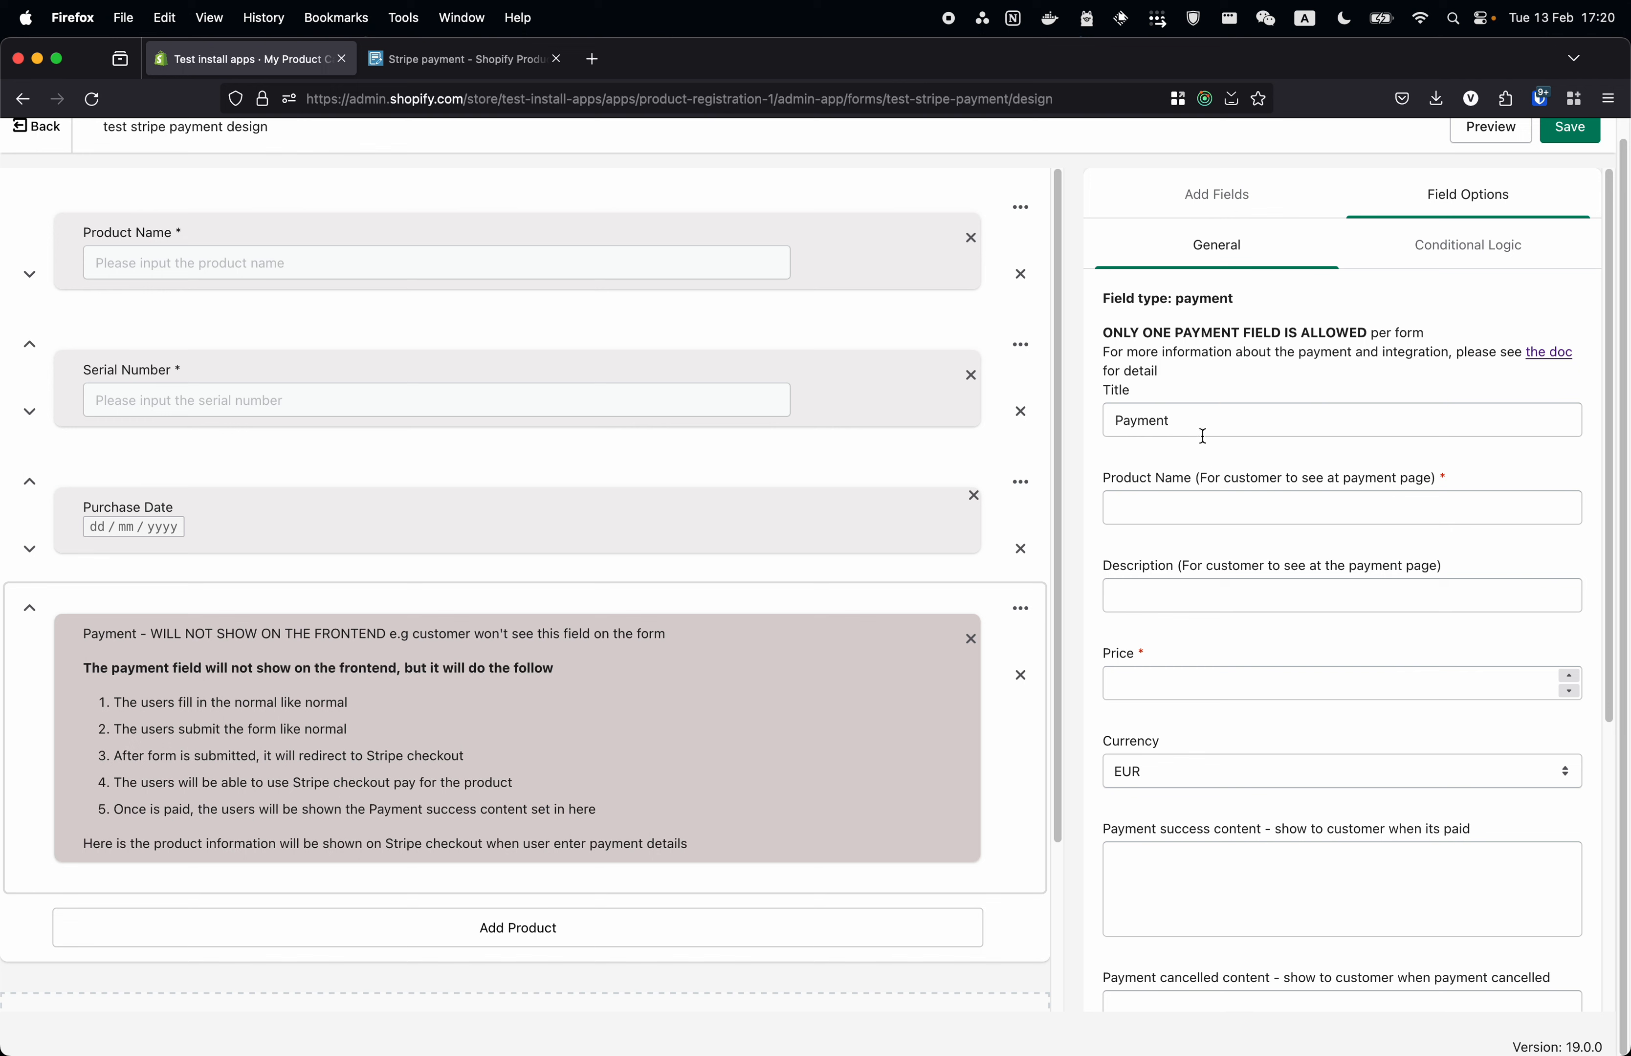
pyautogui.click(1141, 507)
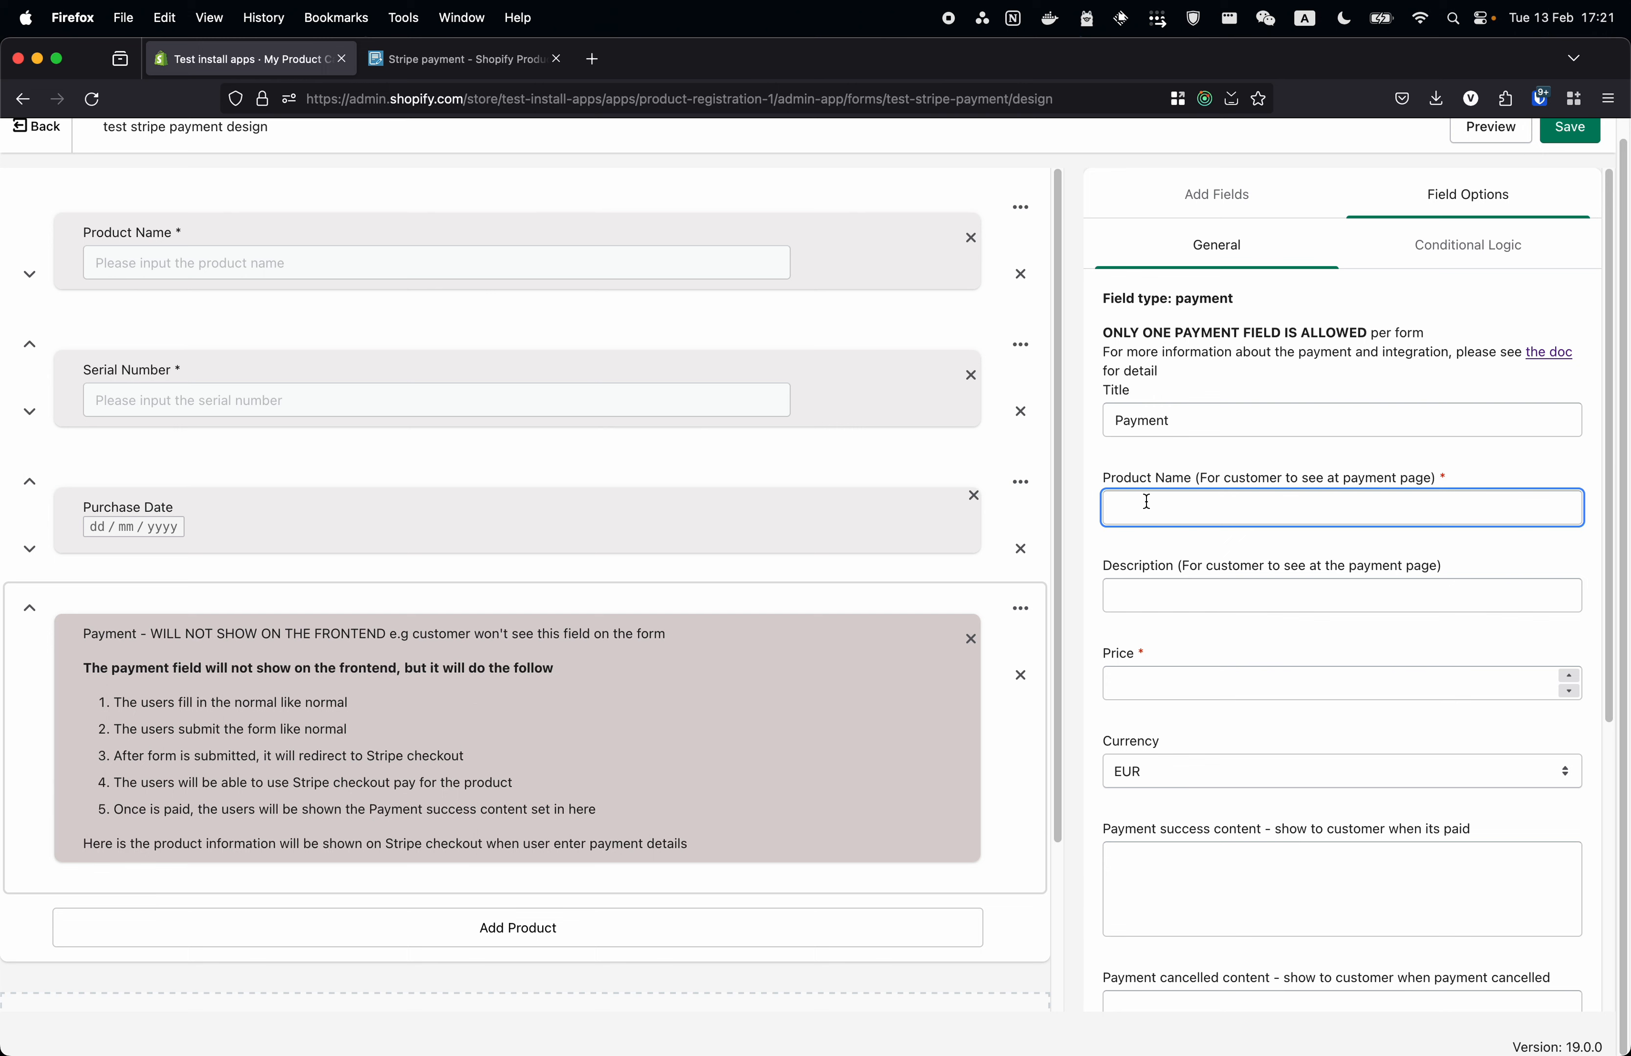
# - Enter product name '2 years warranty', description 'Extended your product warranty by 2 years' and price 10.99
pyautogui.write('2 years ')
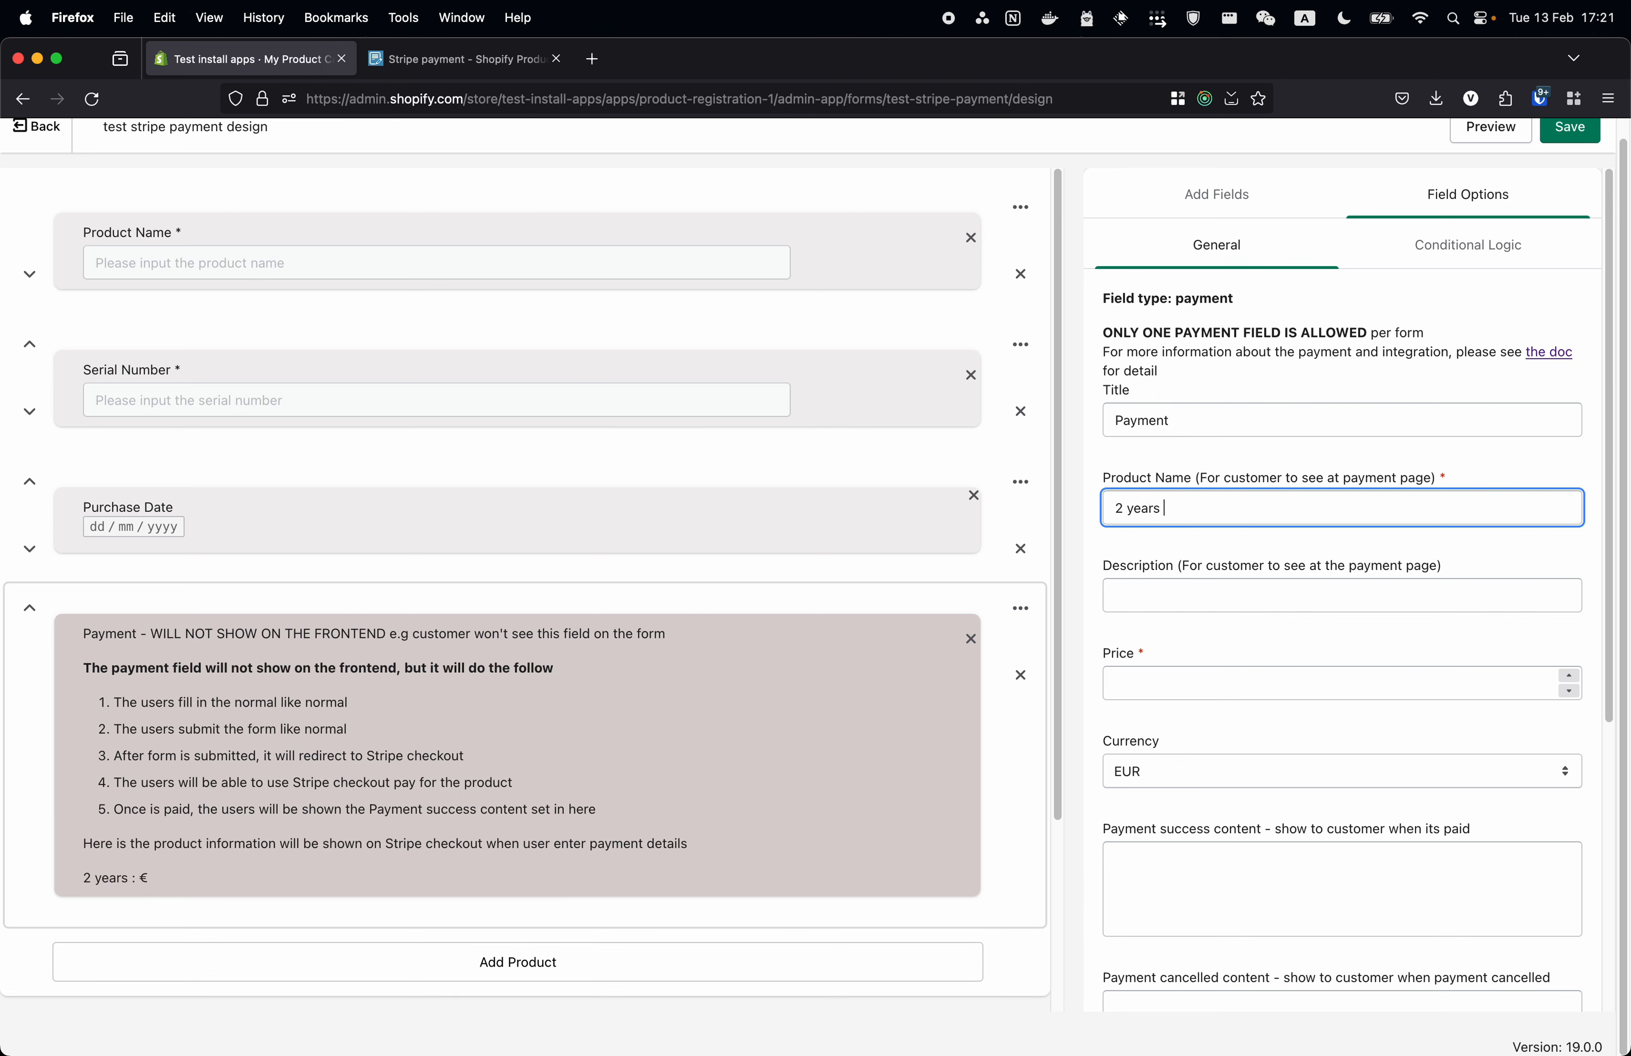
pyautogui.write('warranty')
pyautogui.click(1254, 591)
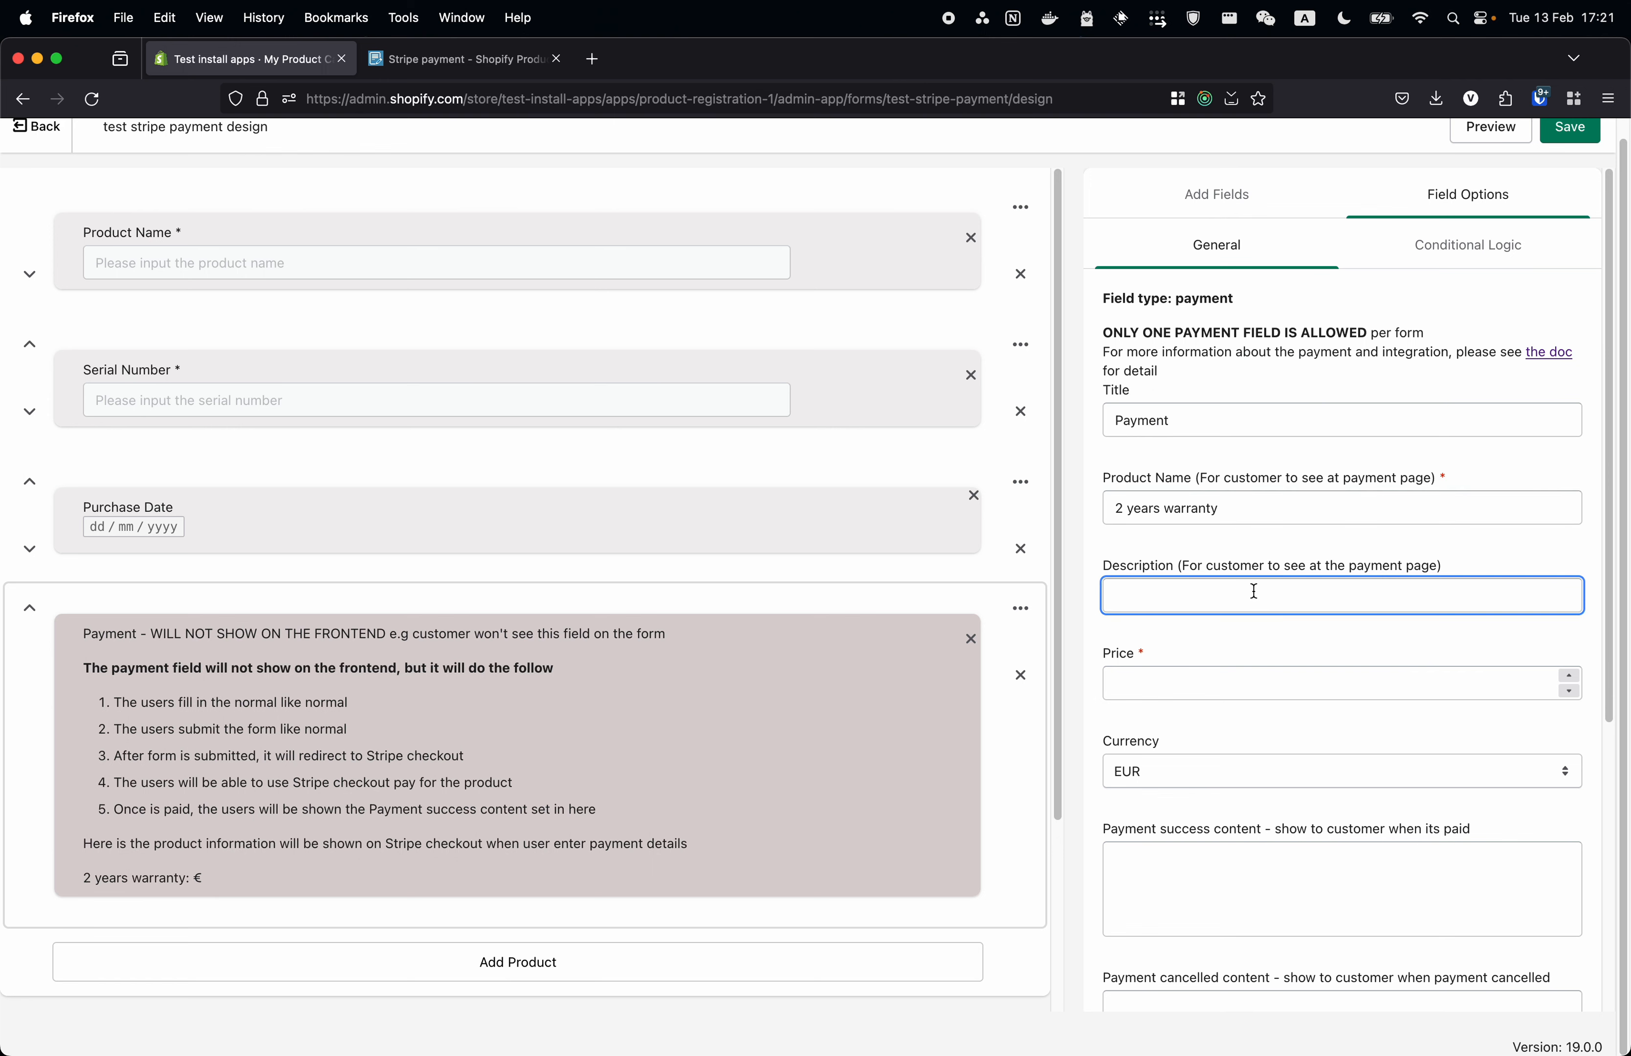
pyautogui.write('Ex')
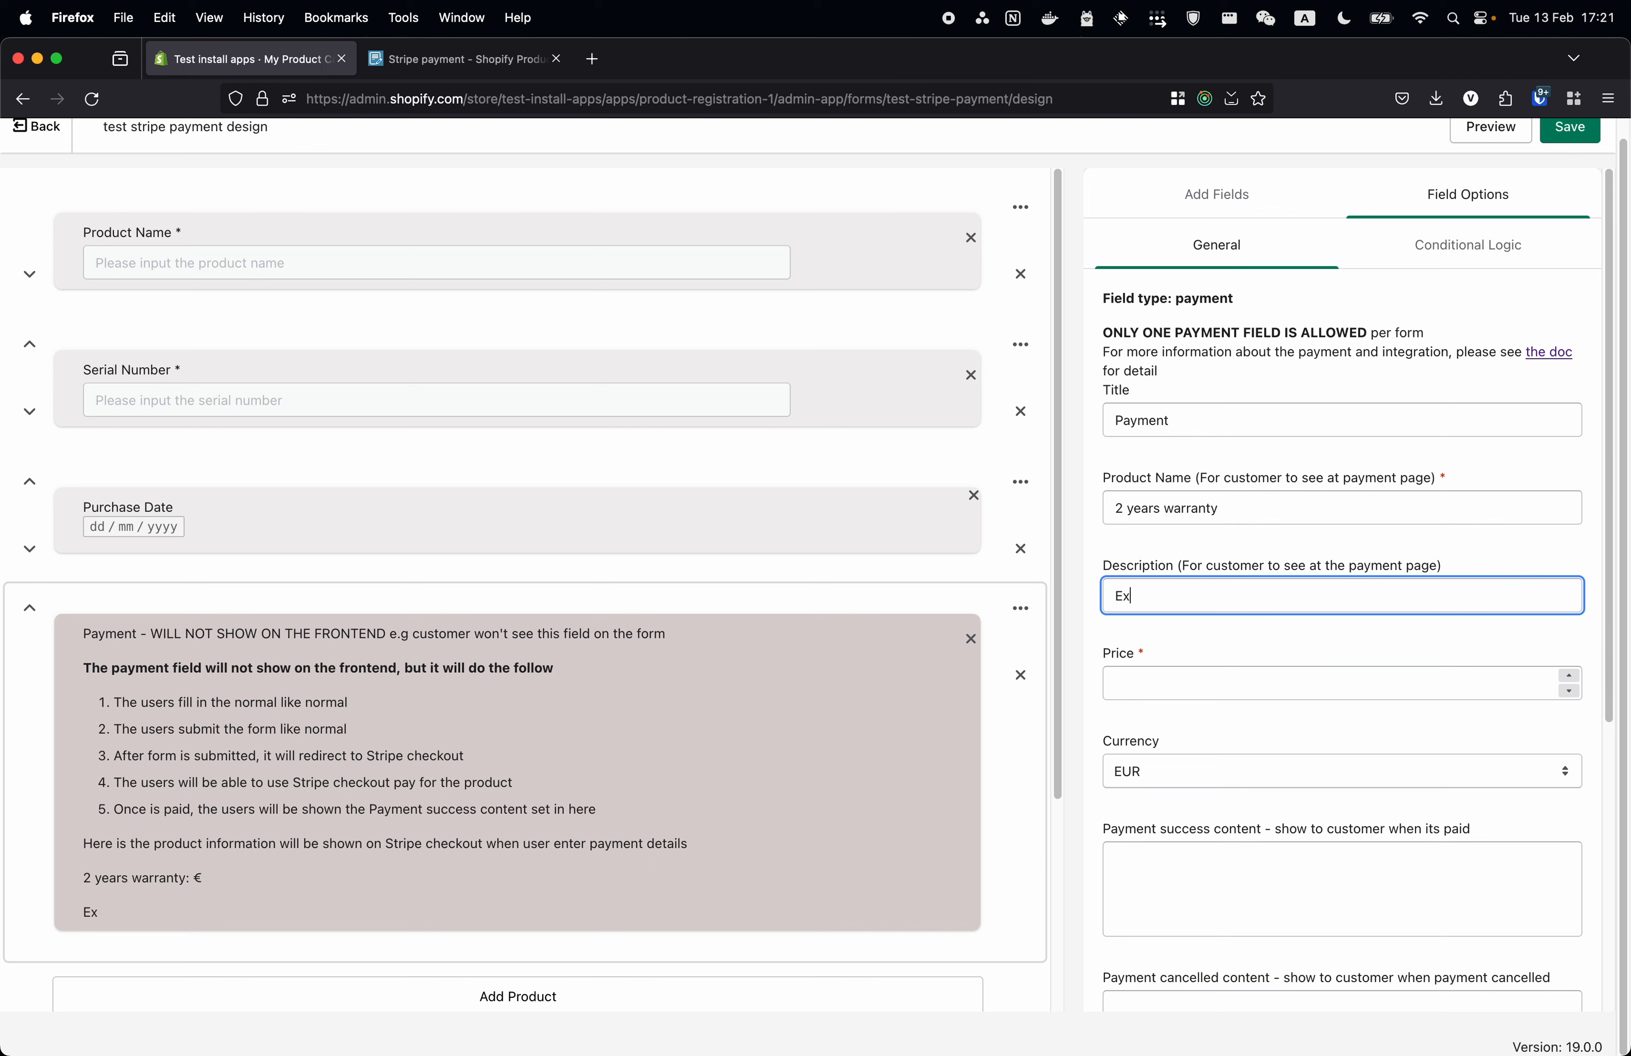
pyautogui.write('tended your product warran')
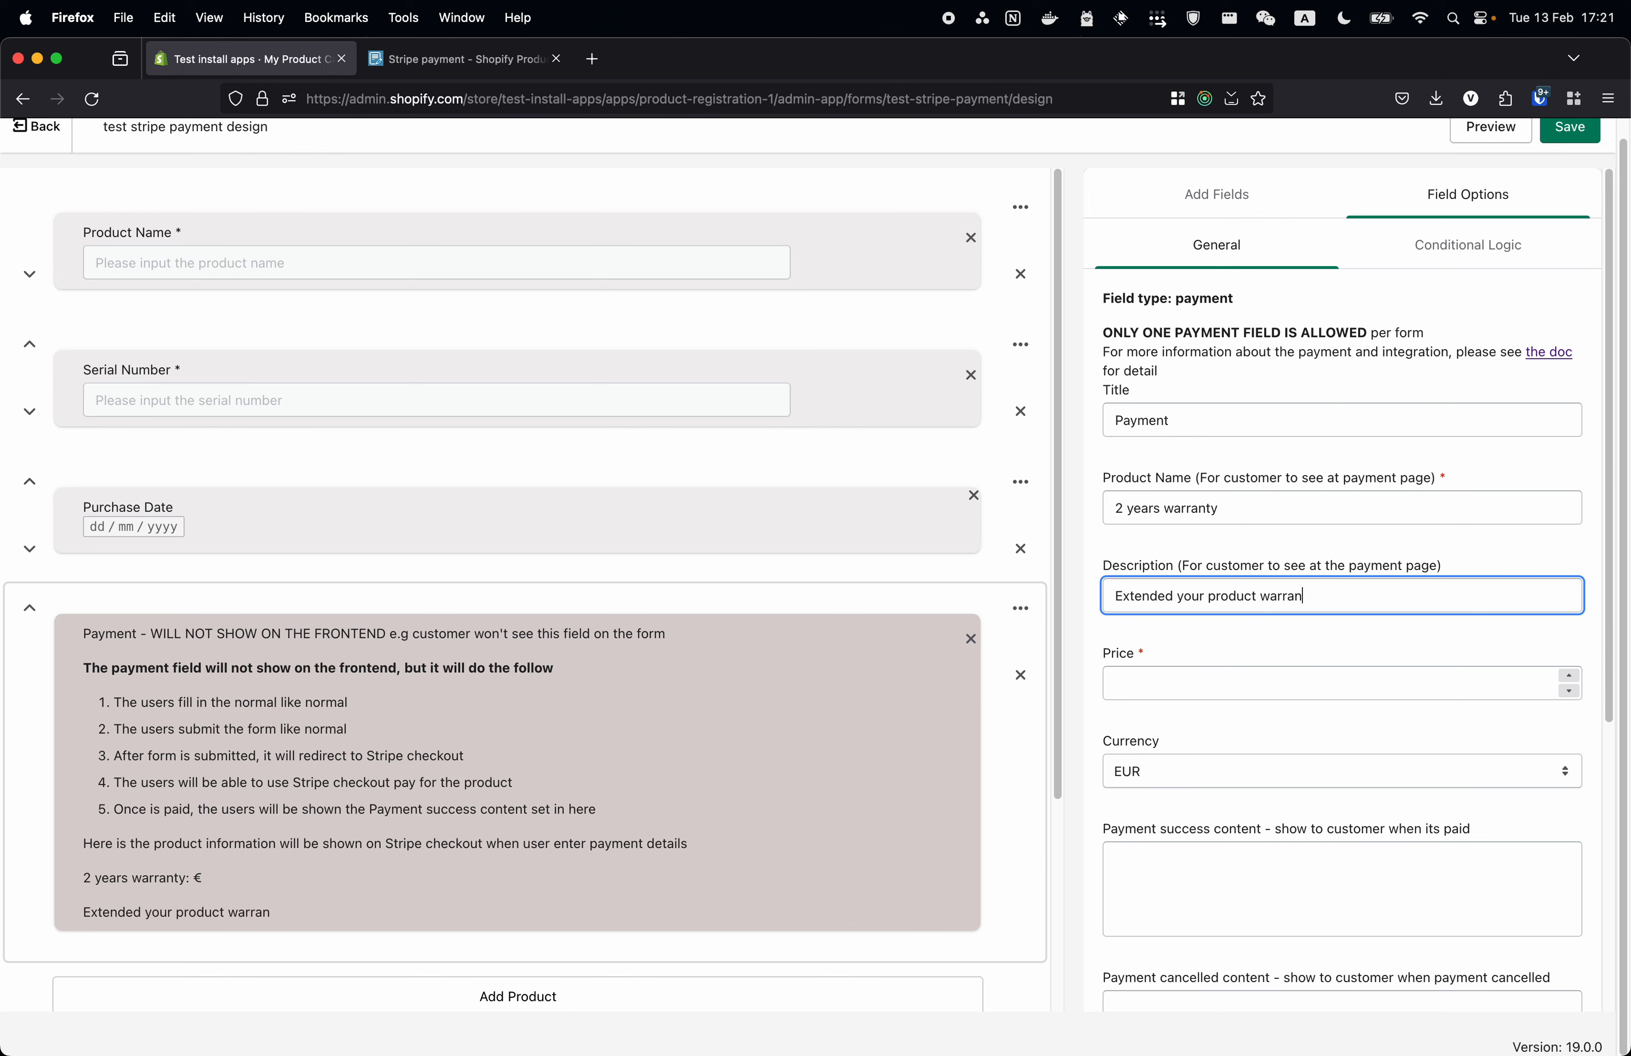
pyautogui.write('ty by 2 years')
pyautogui.click(1321, 676)
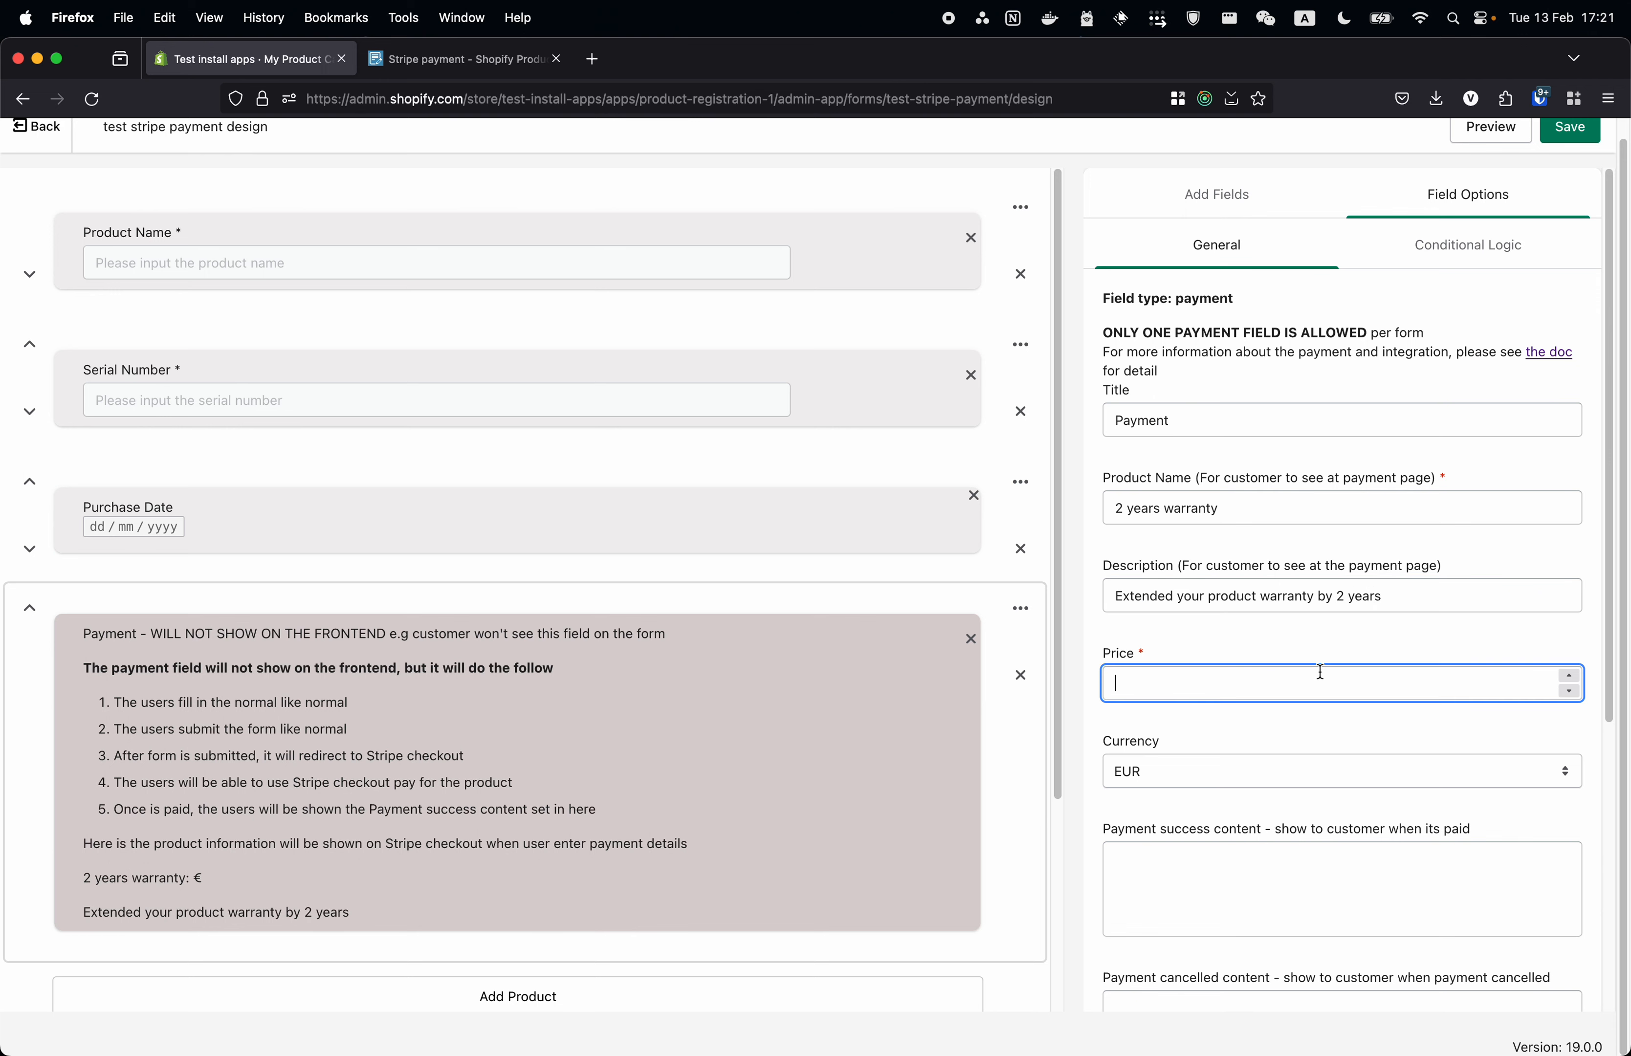
pyautogui.write('10.99')
# - Try JPY as the payment currency, then set it back to EUR
pyautogui.click(1355, 778)
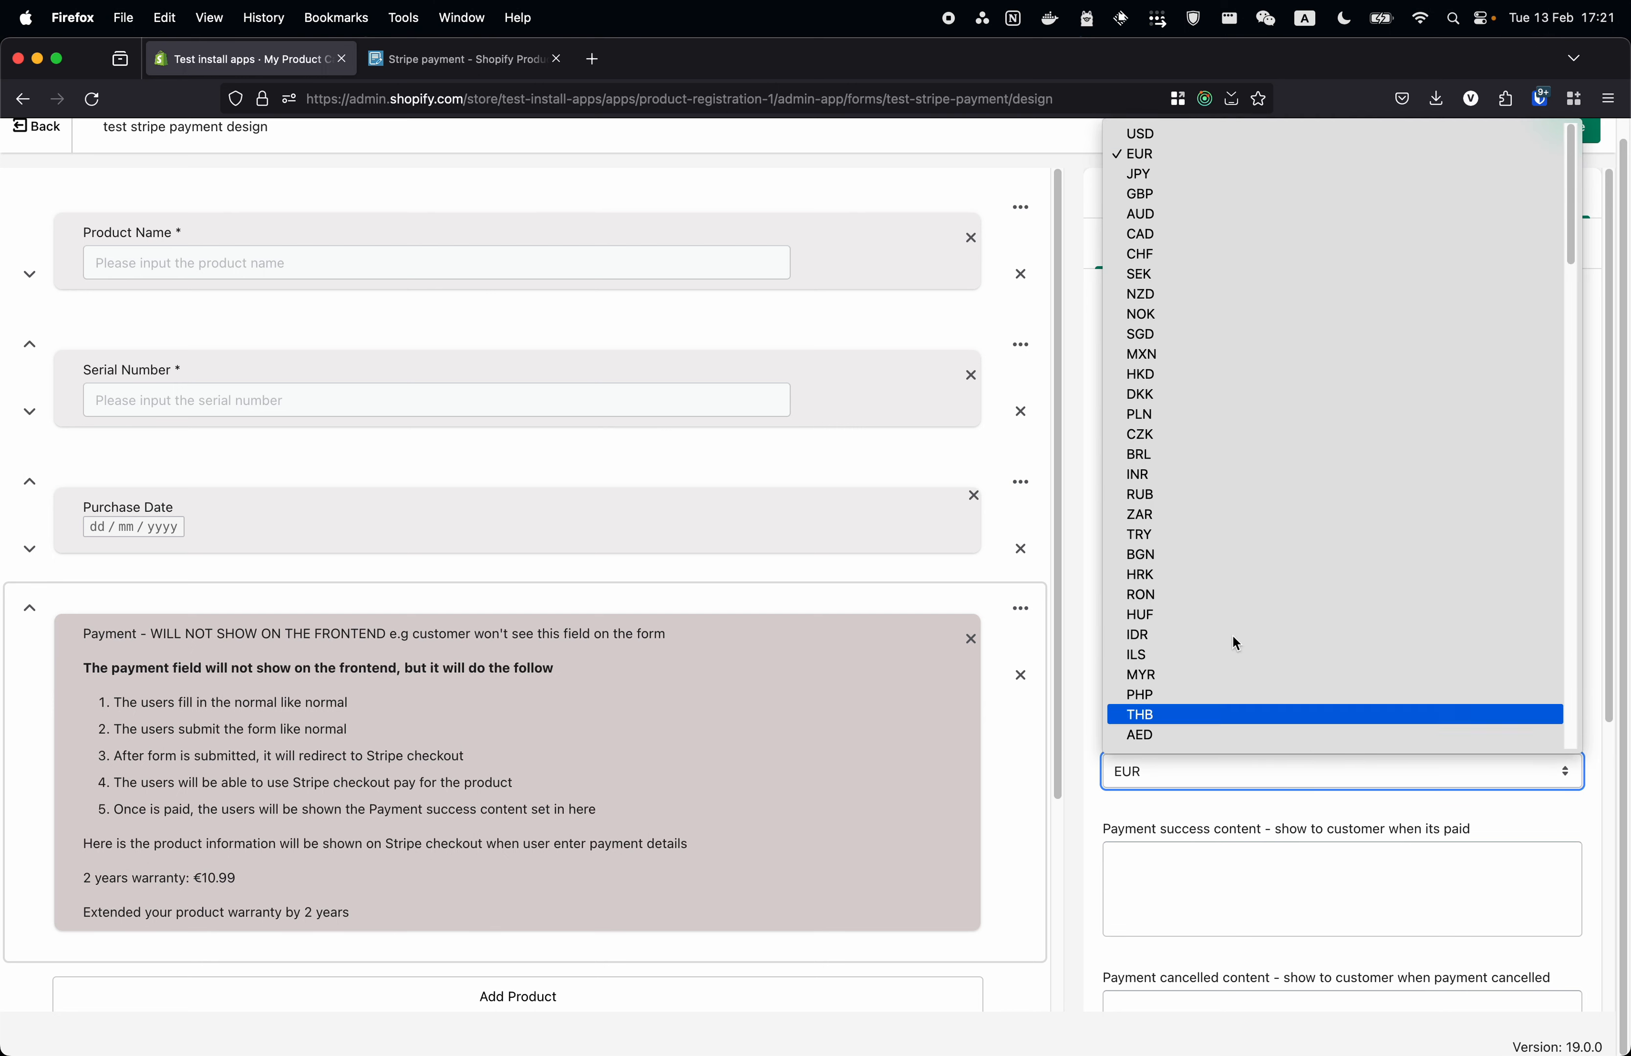
pyautogui.click(1320, 177)
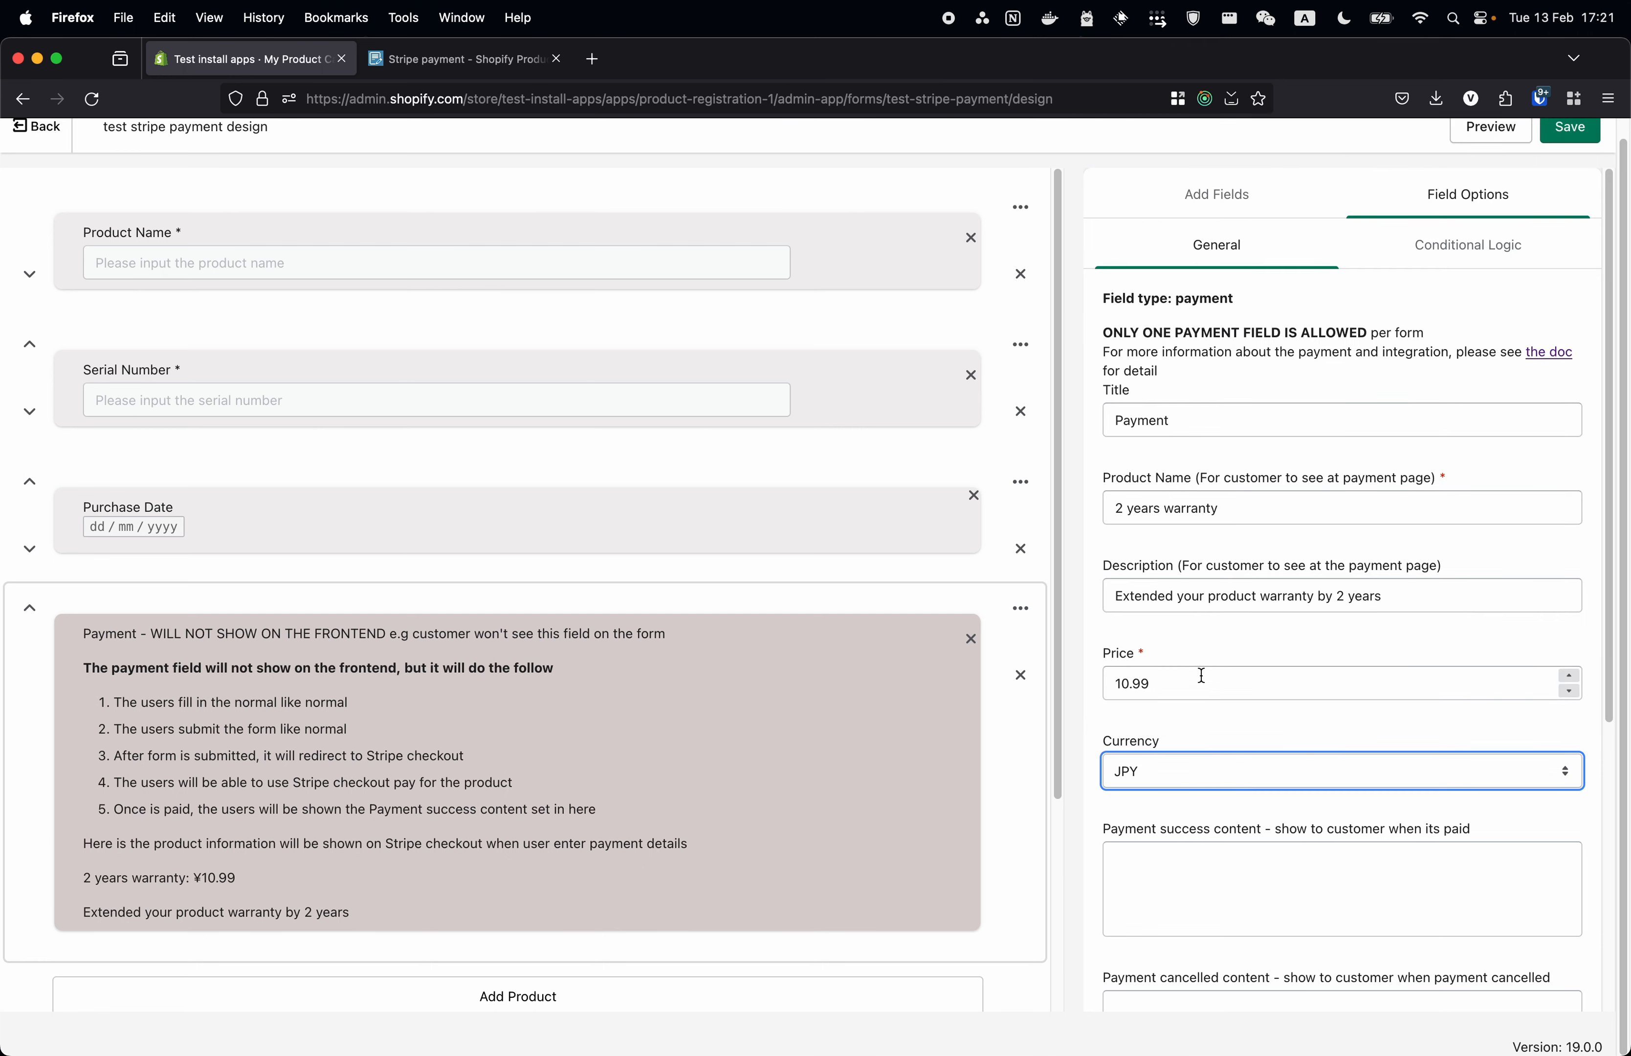
pyautogui.click(1235, 779)
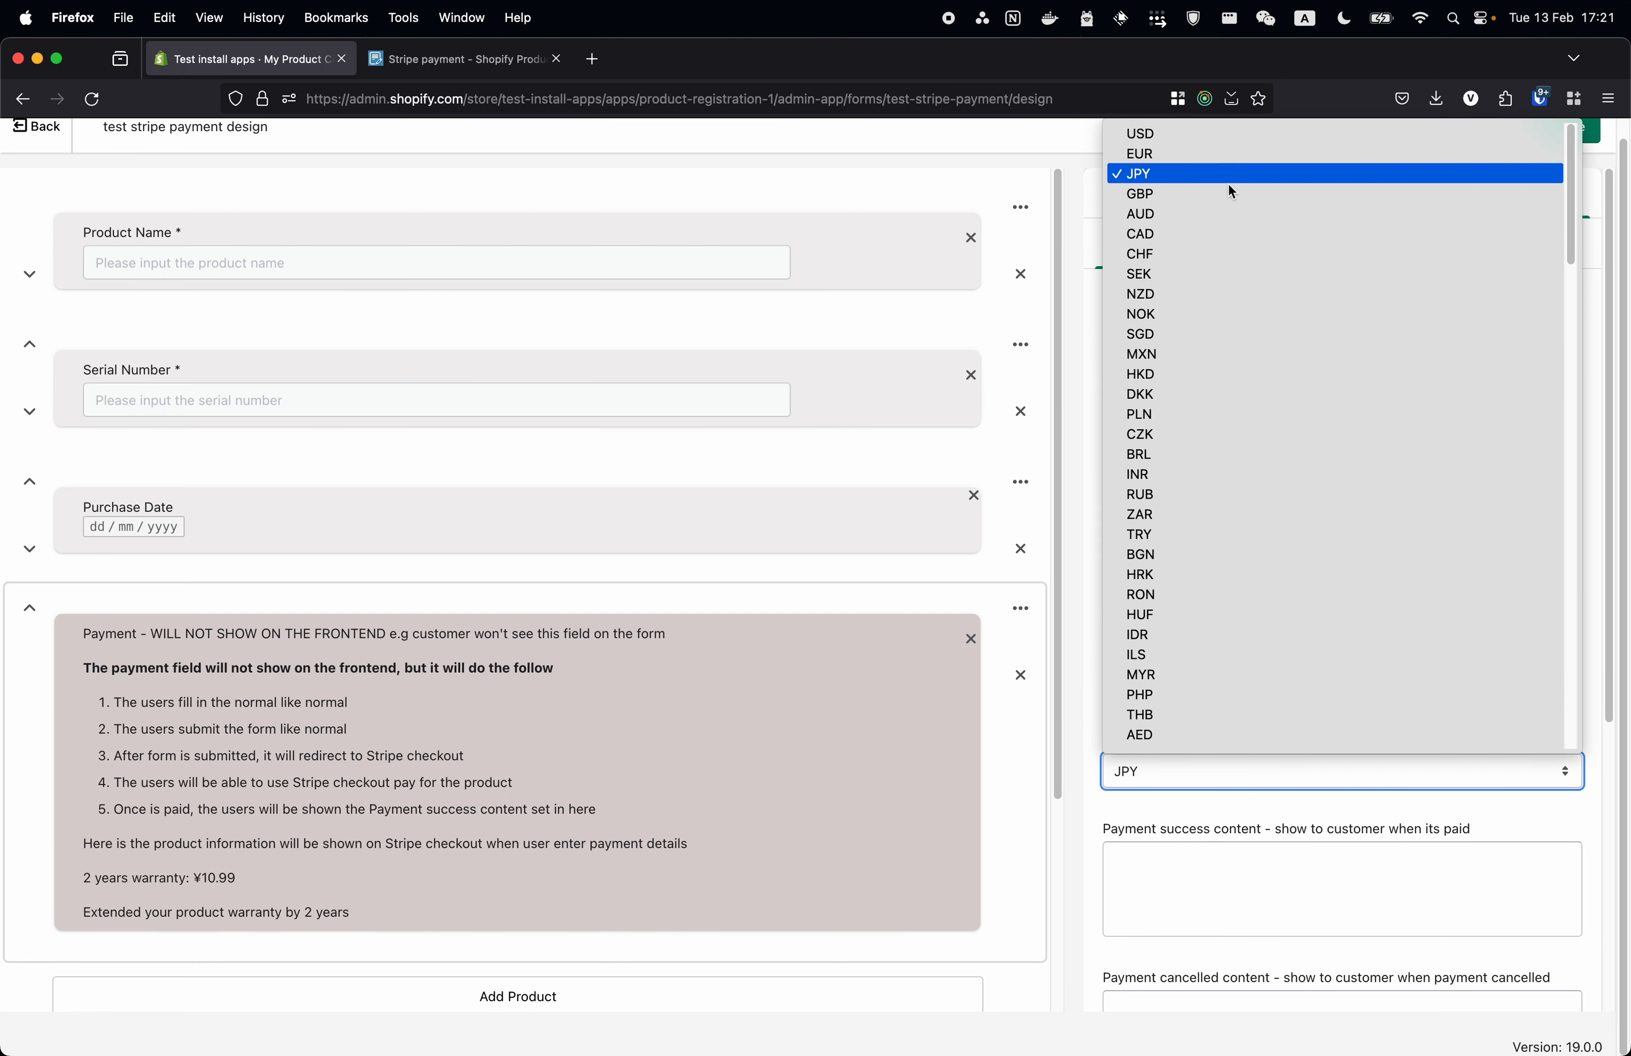
pyautogui.click(1235, 155)
pyautogui.click(1253, 867)
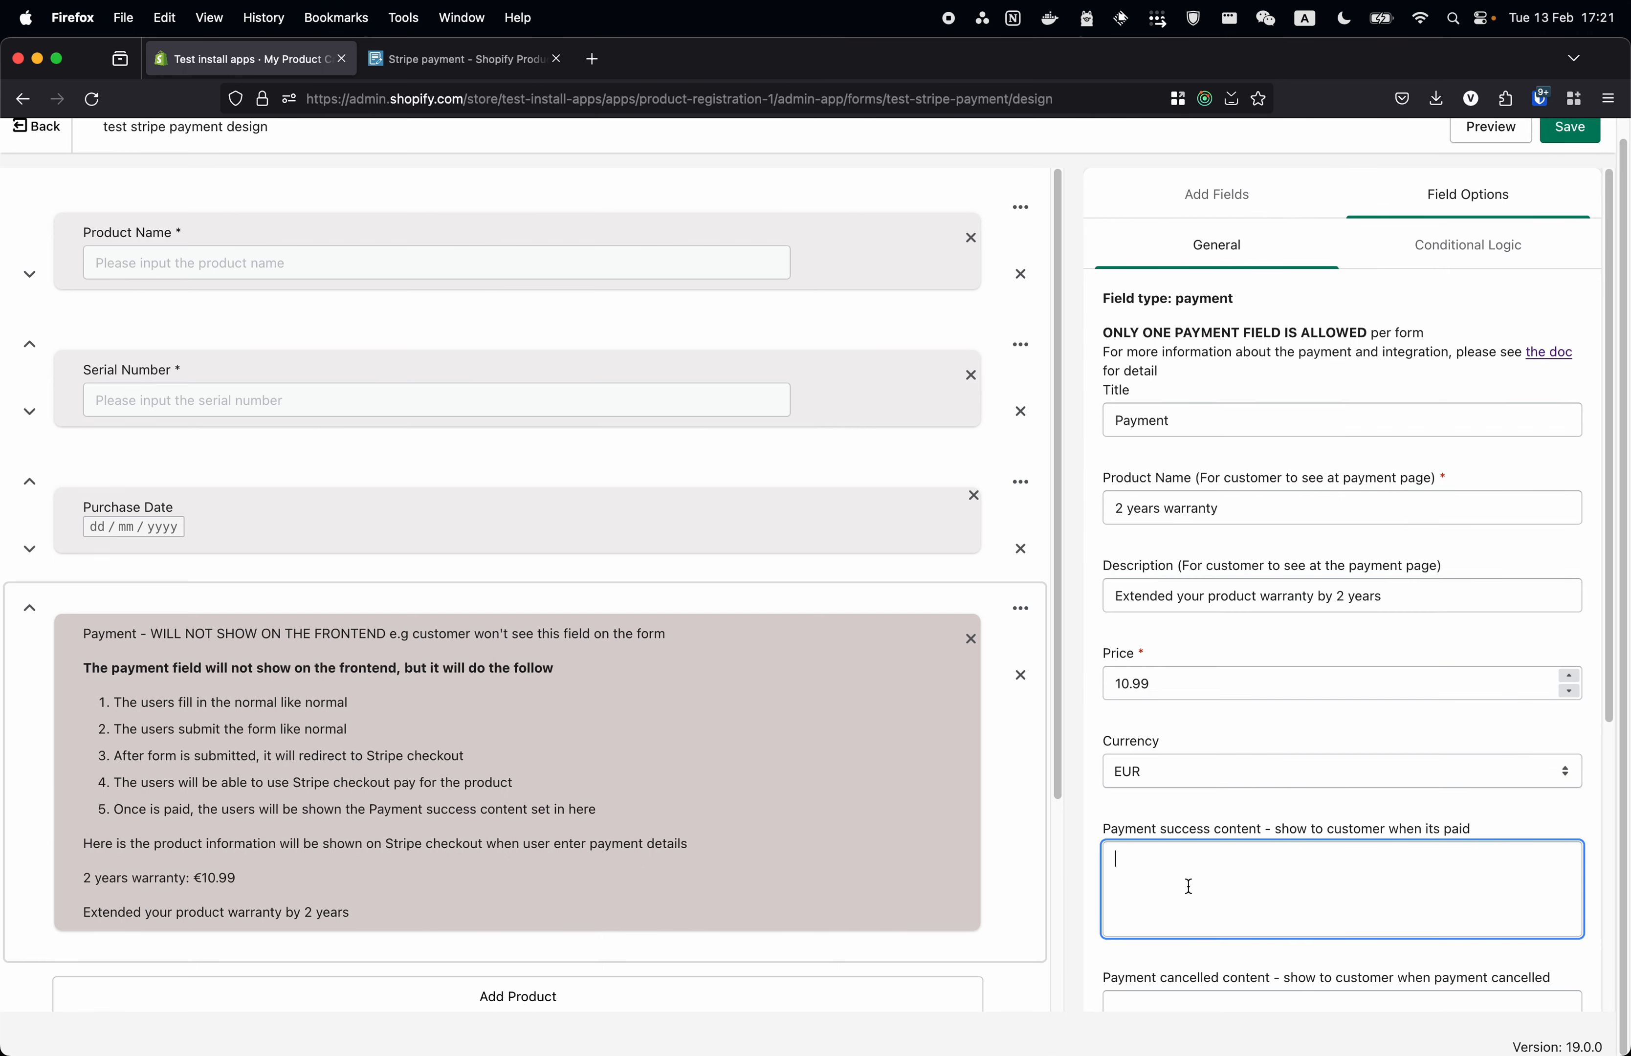
pyautogui.scroll(-3, 1253, 866)
pyautogui.scroll(-3, 1252, 863)
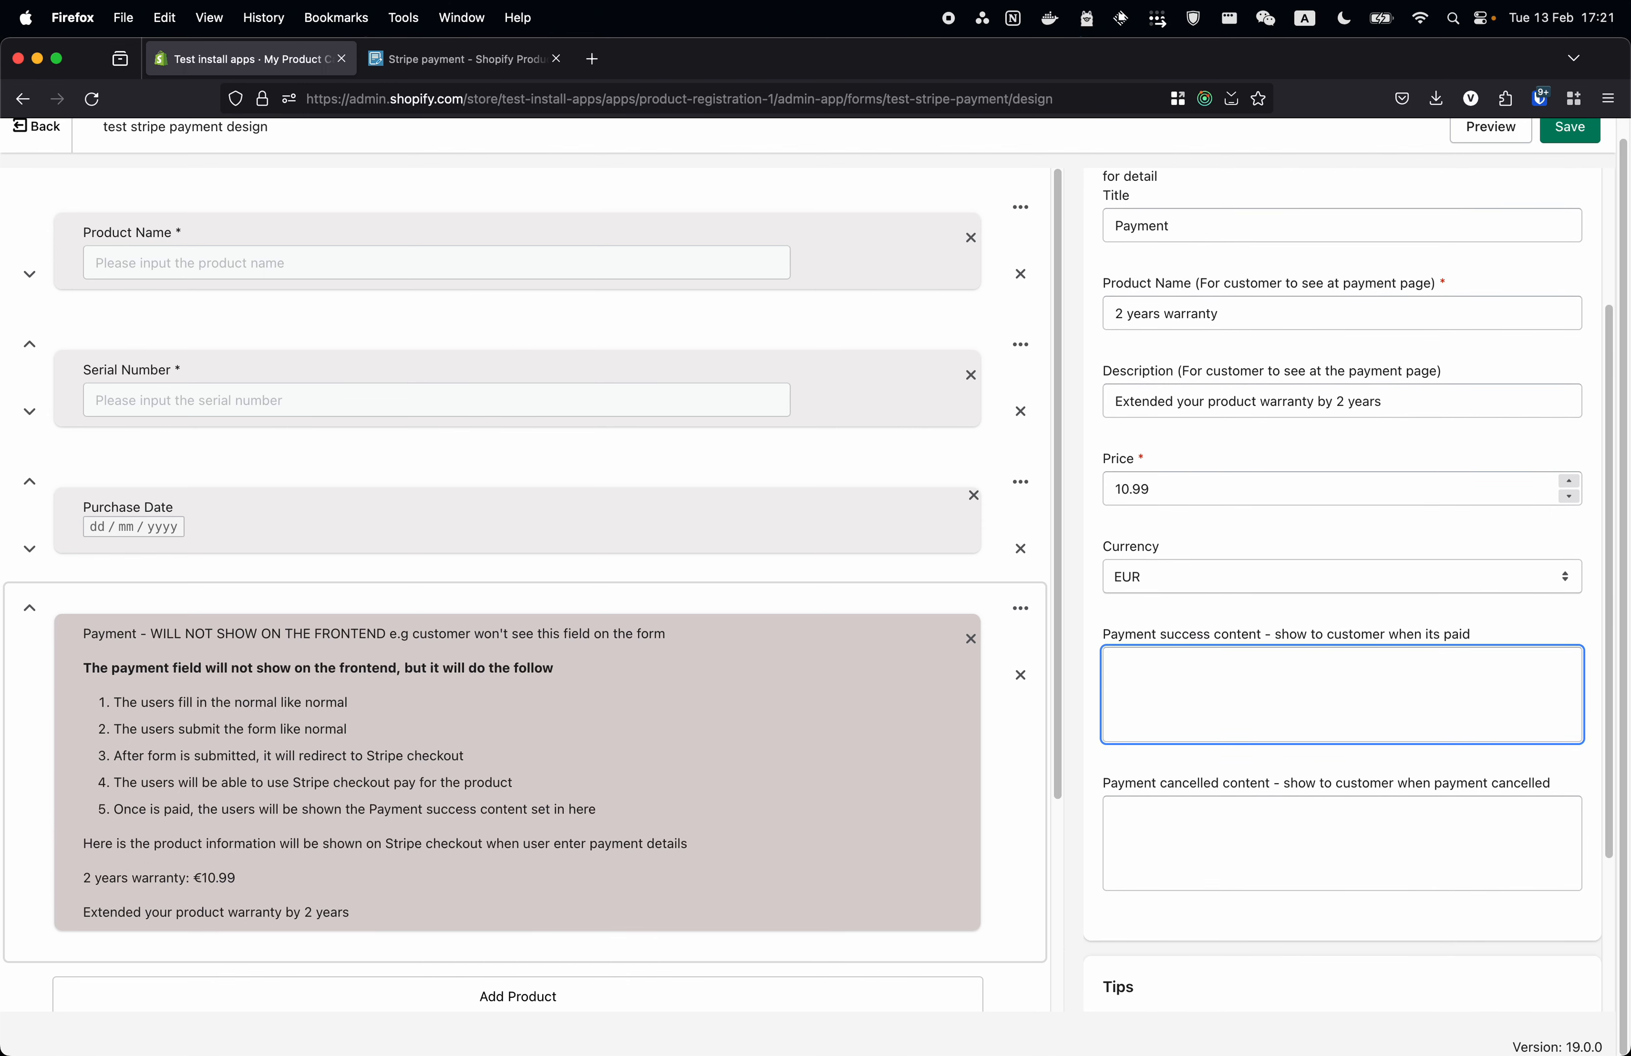
# - Write the payment messages 'You're paid!' and 'Sorry, you cancelled!'
pyautogui.write('YOu')
pyautogui.press('BackSpace')
pyautogui.press('BackSpace')
pyautogui.click(1154, 831)
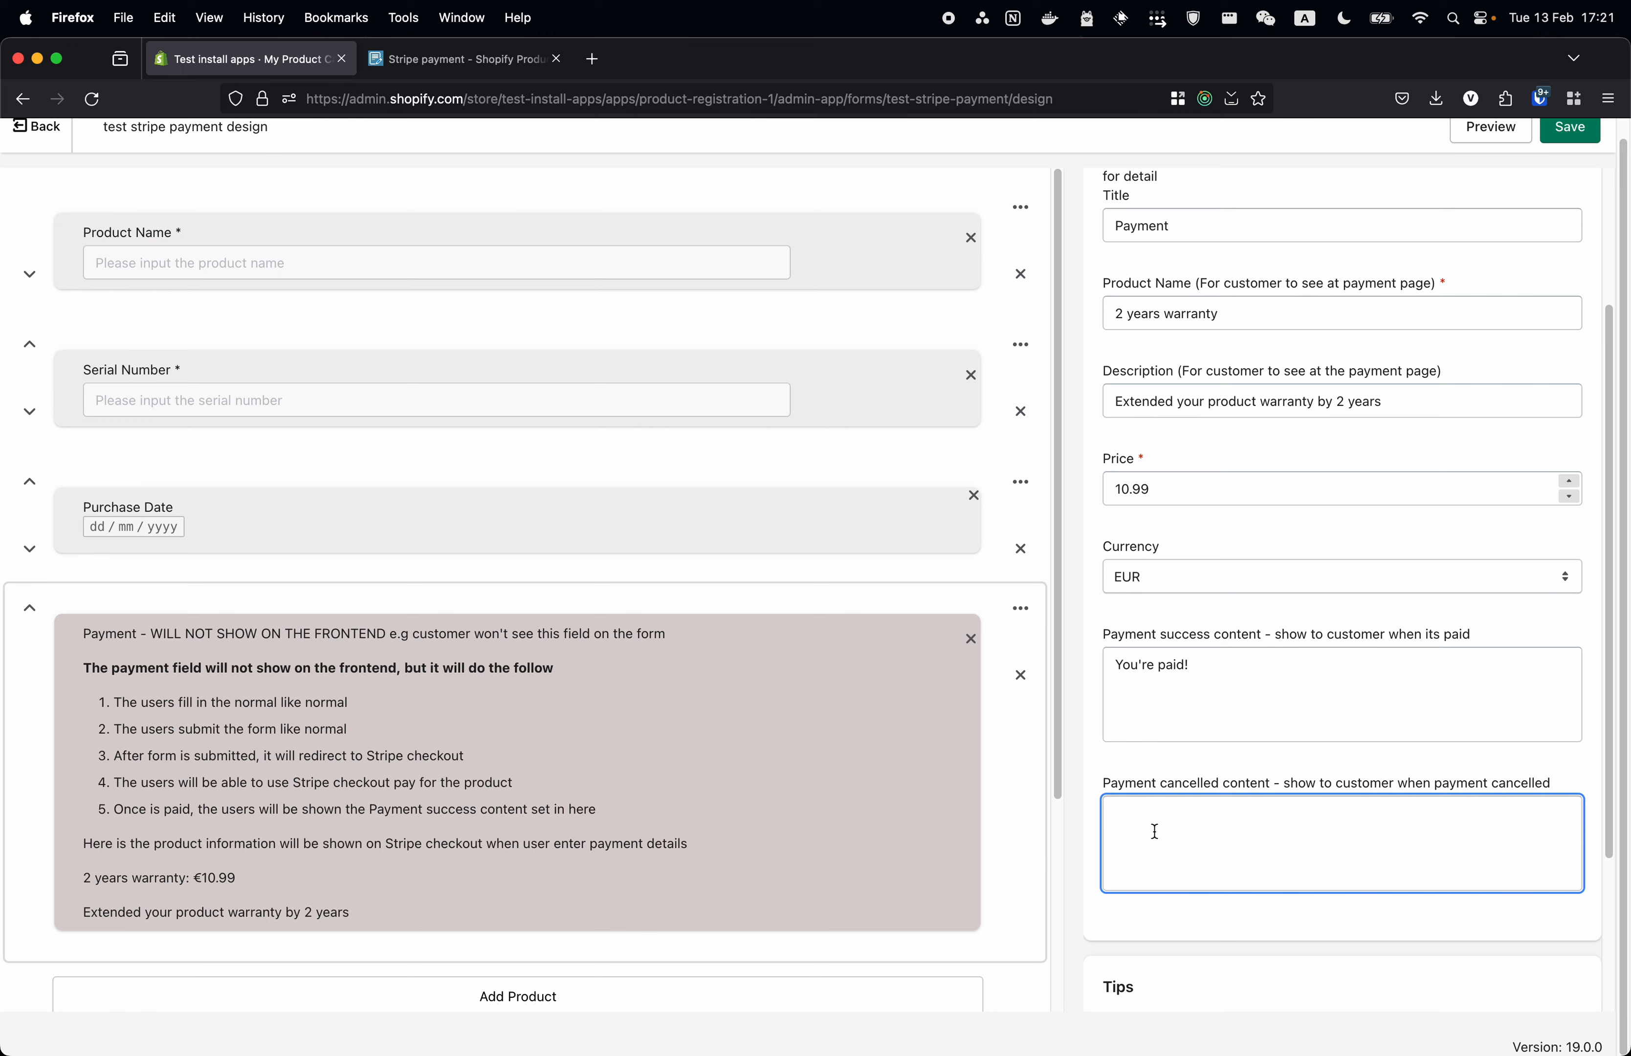
pyautogui.write('YouW')
pyautogui.press('BackSpace')
pyautogui.press('BackSpace')
pyautogui.write('sorr')
pyautogui.write('Sorry, uyo')
pyautogui.press('BackSpace')
pyautogui.write('you can')
pyautogui.press('BackSpace')
pyautogui.press('BackSpace')
pyautogui.press('BackSpace')
pyautogui.write('cancelled')
# - Review both payment messages and save the form design
pyautogui.scroll(3, 1164, 809)
pyautogui.scroll(-6, 1170, 686)
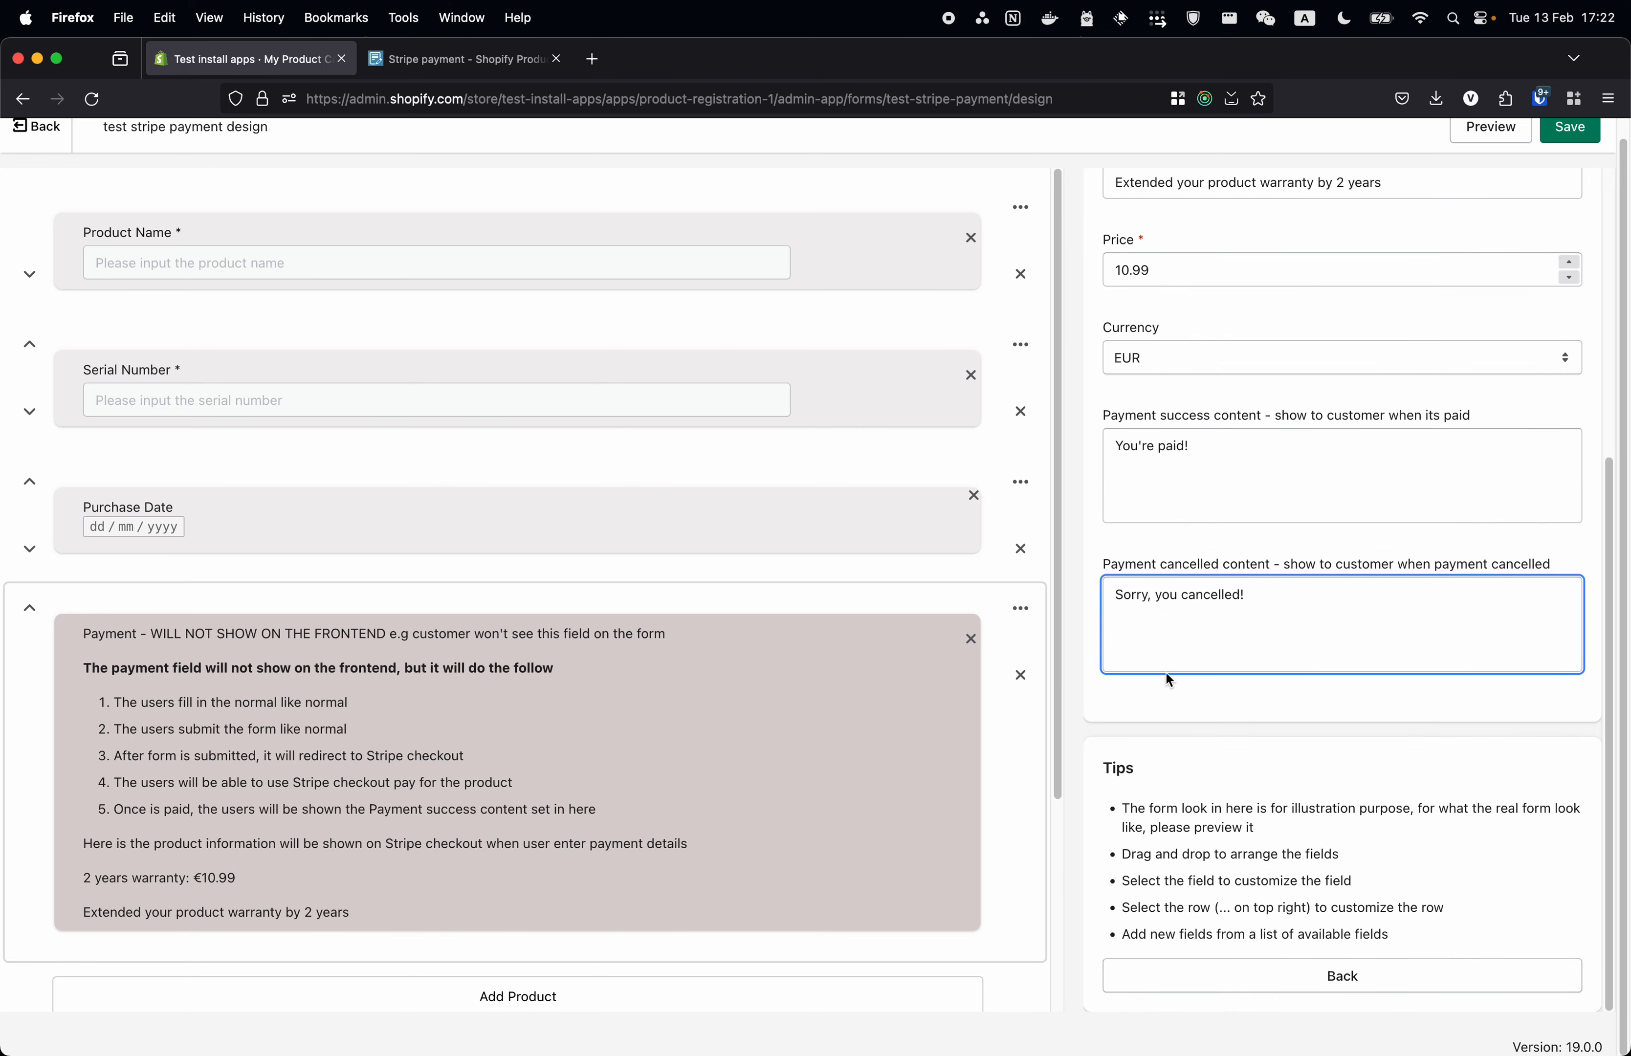
pyautogui.click(1238, 485)
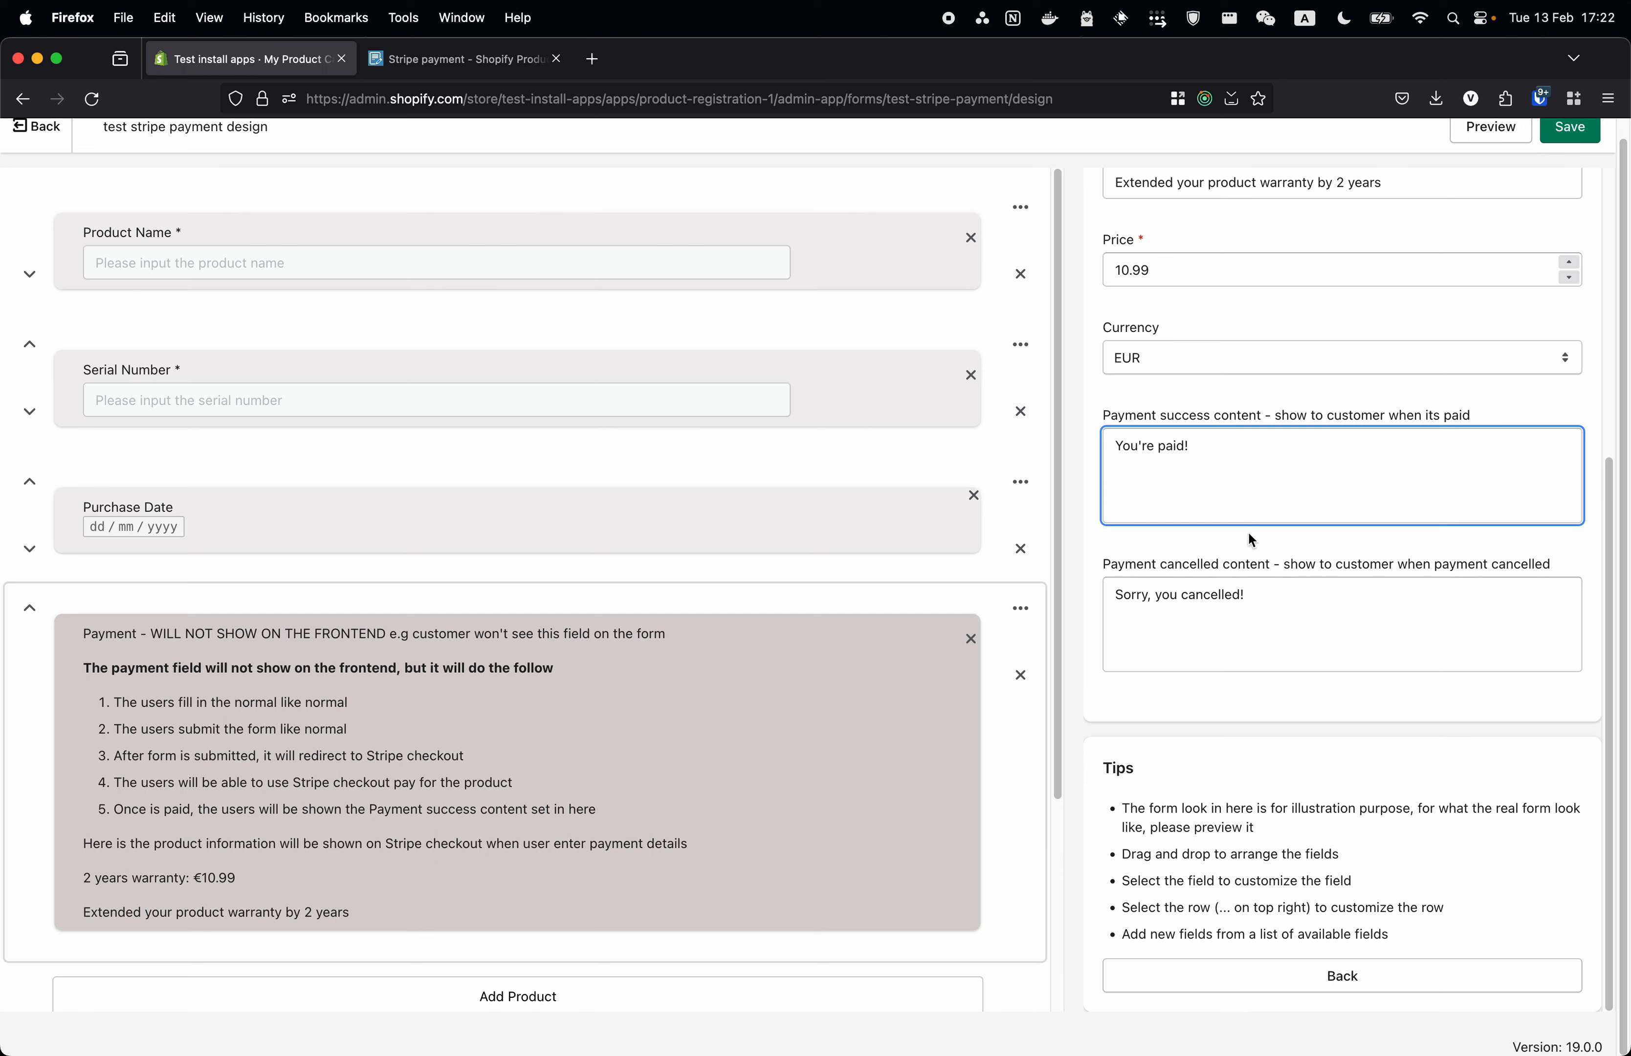
pyautogui.click(1304, 619)
pyautogui.scroll(3, 1270, 637)
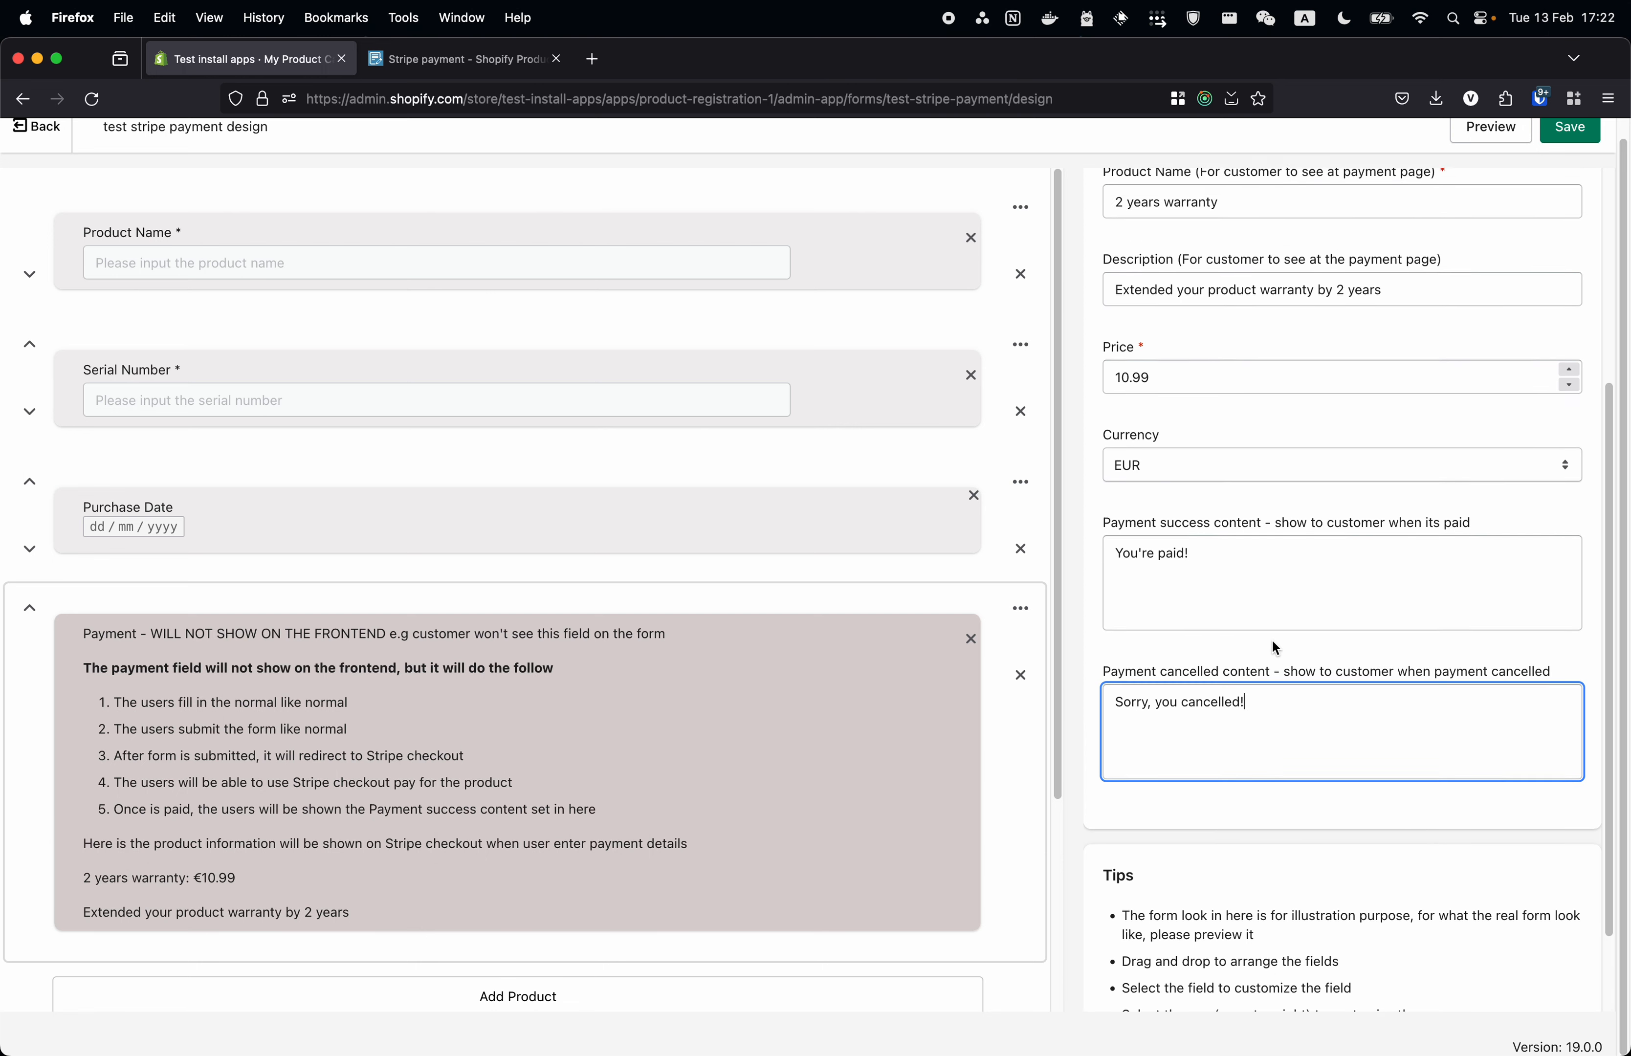
pyautogui.click(1255, 666)
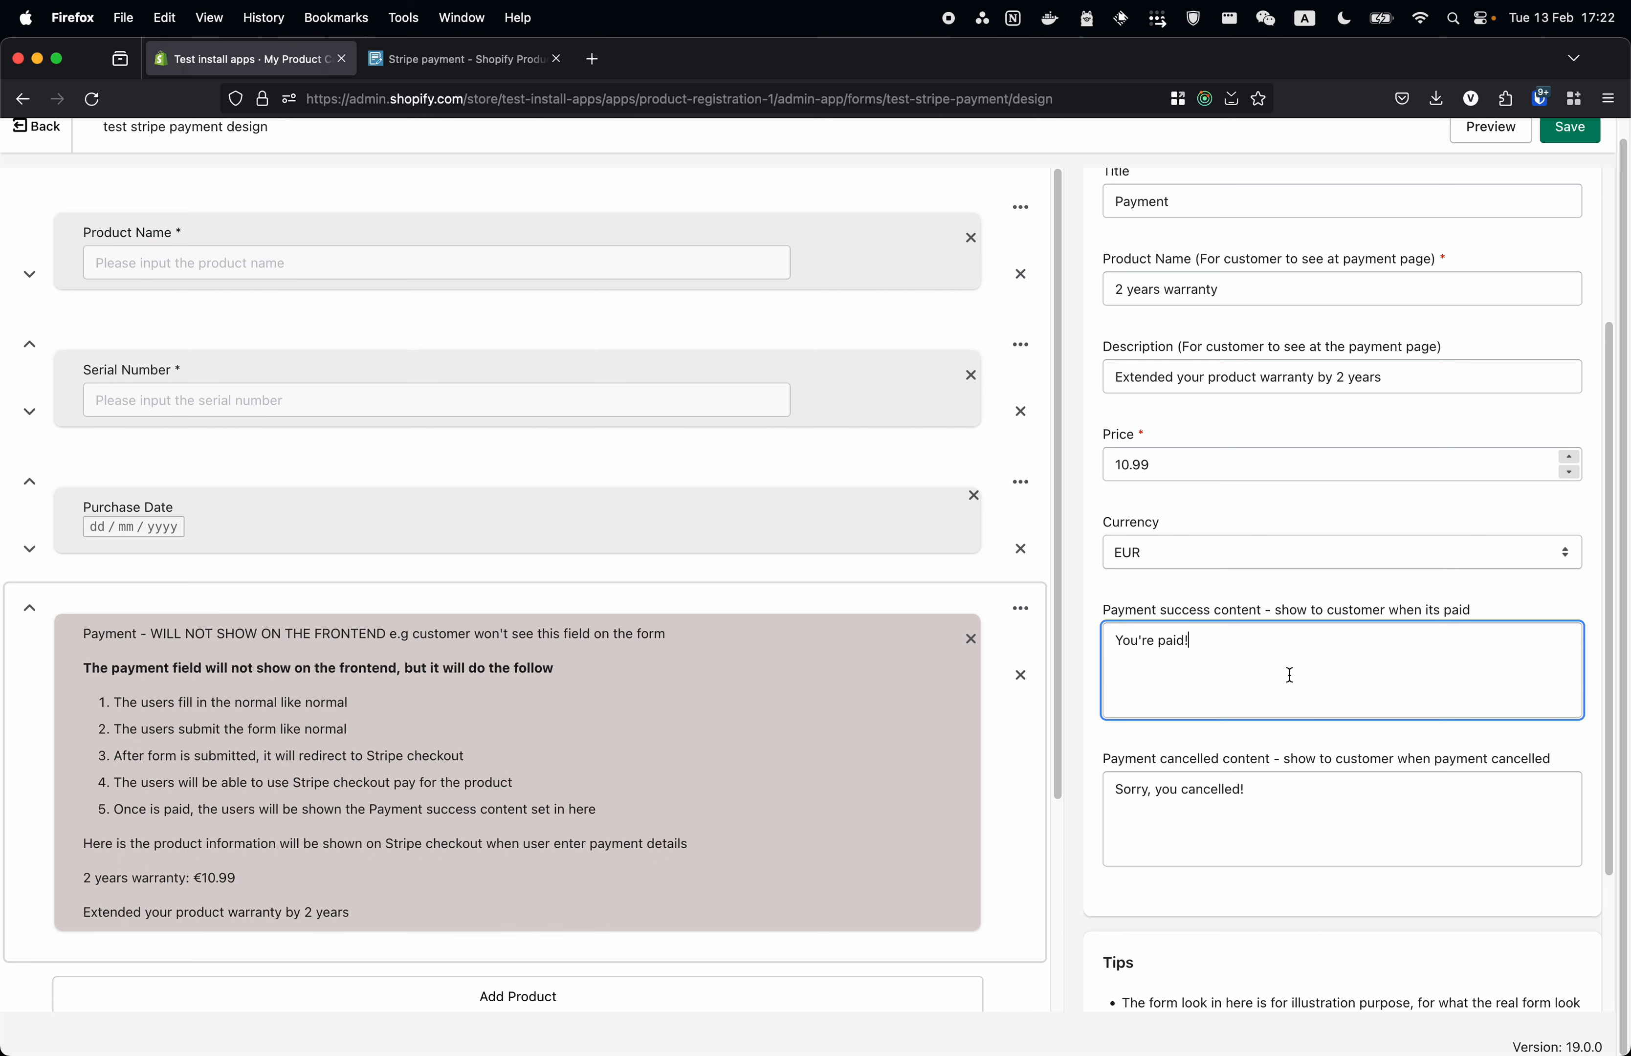
pyautogui.click(1268, 824)
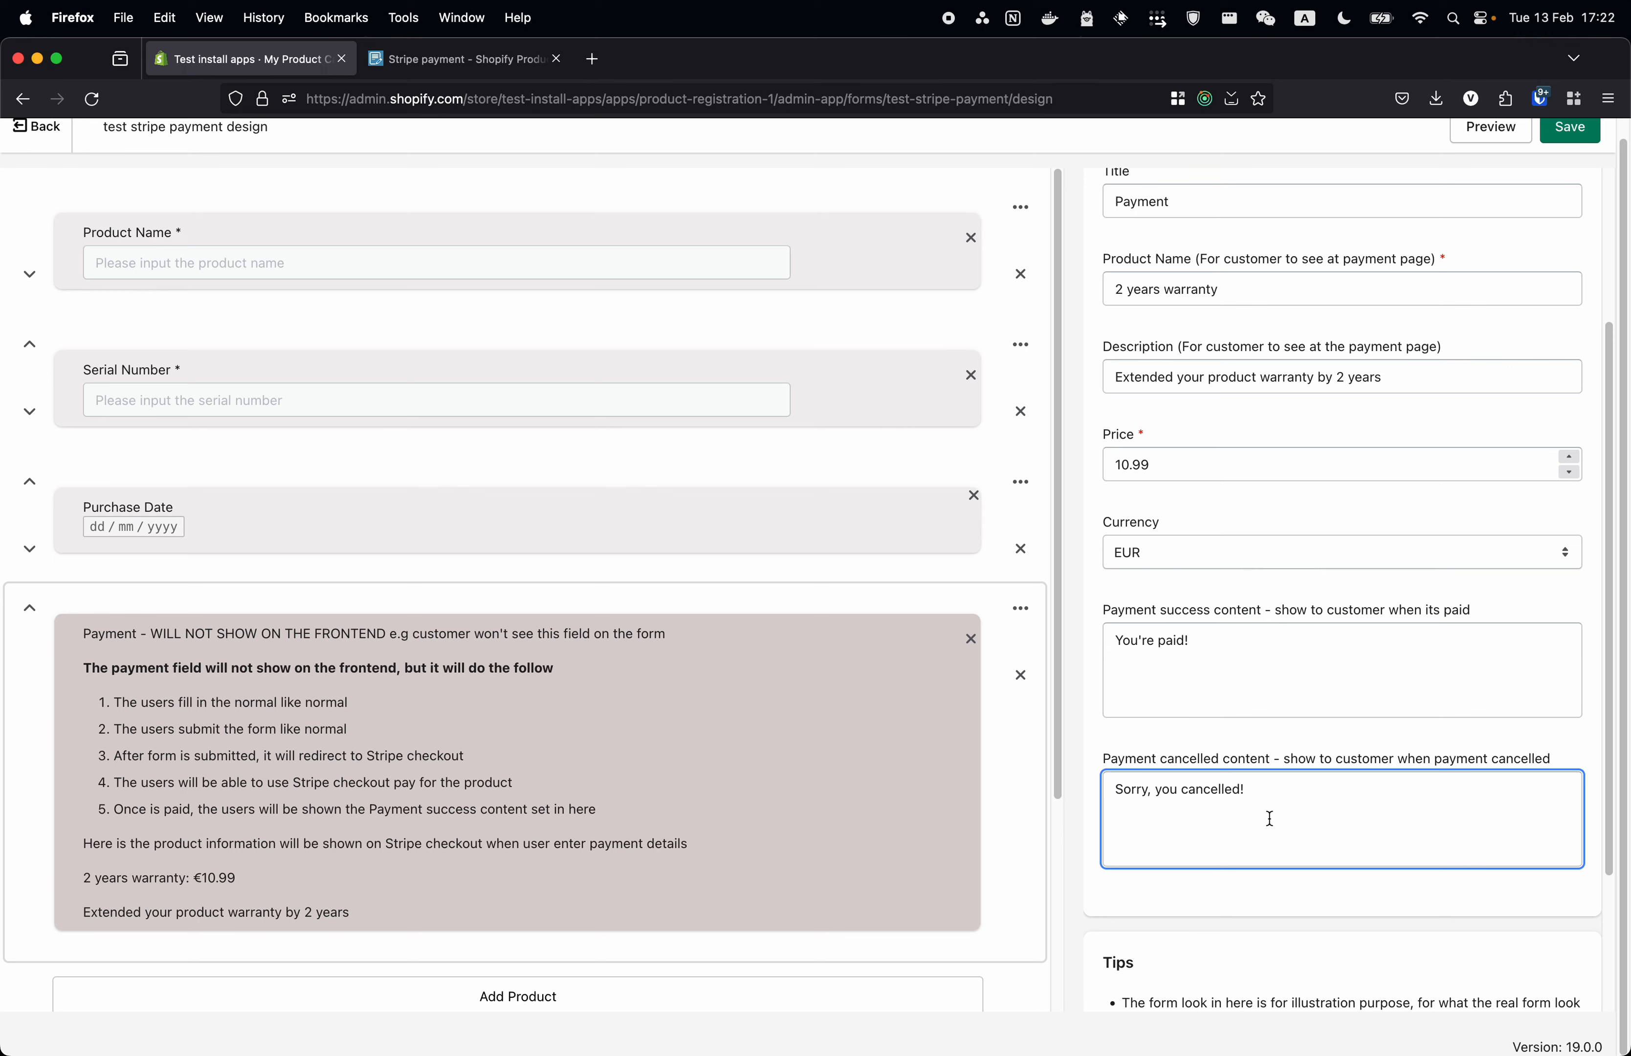
pyautogui.scroll(5, 1279, 704)
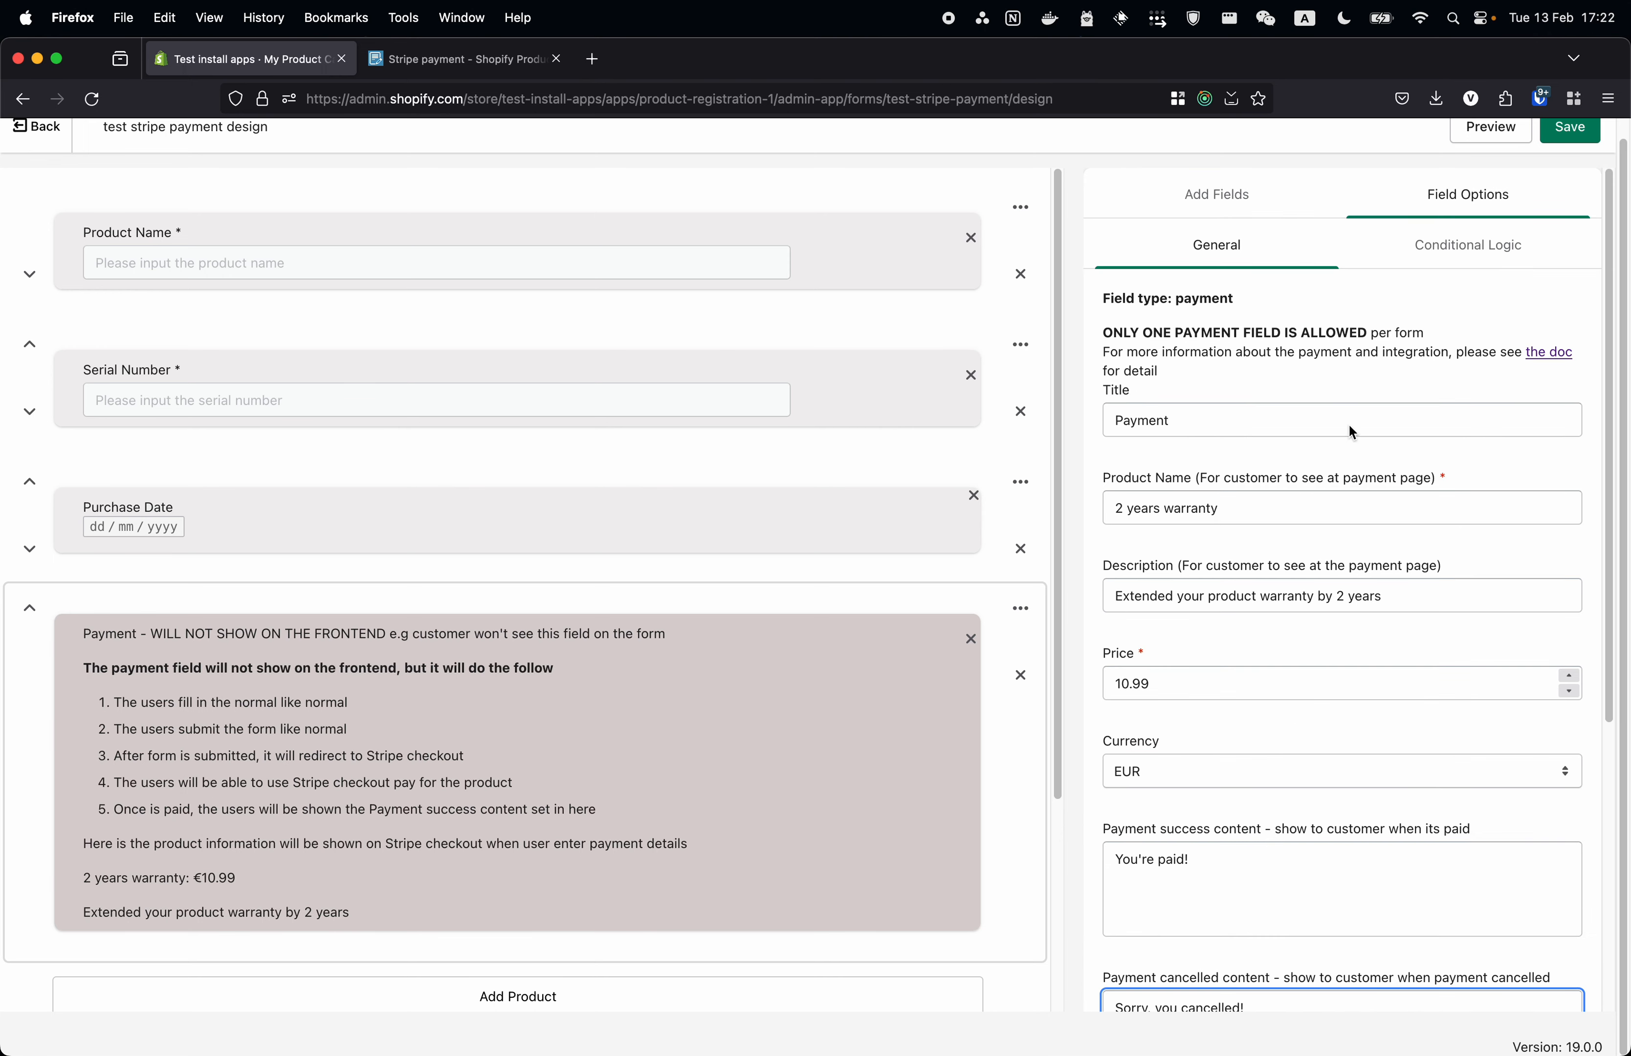
pyautogui.click(1568, 134)
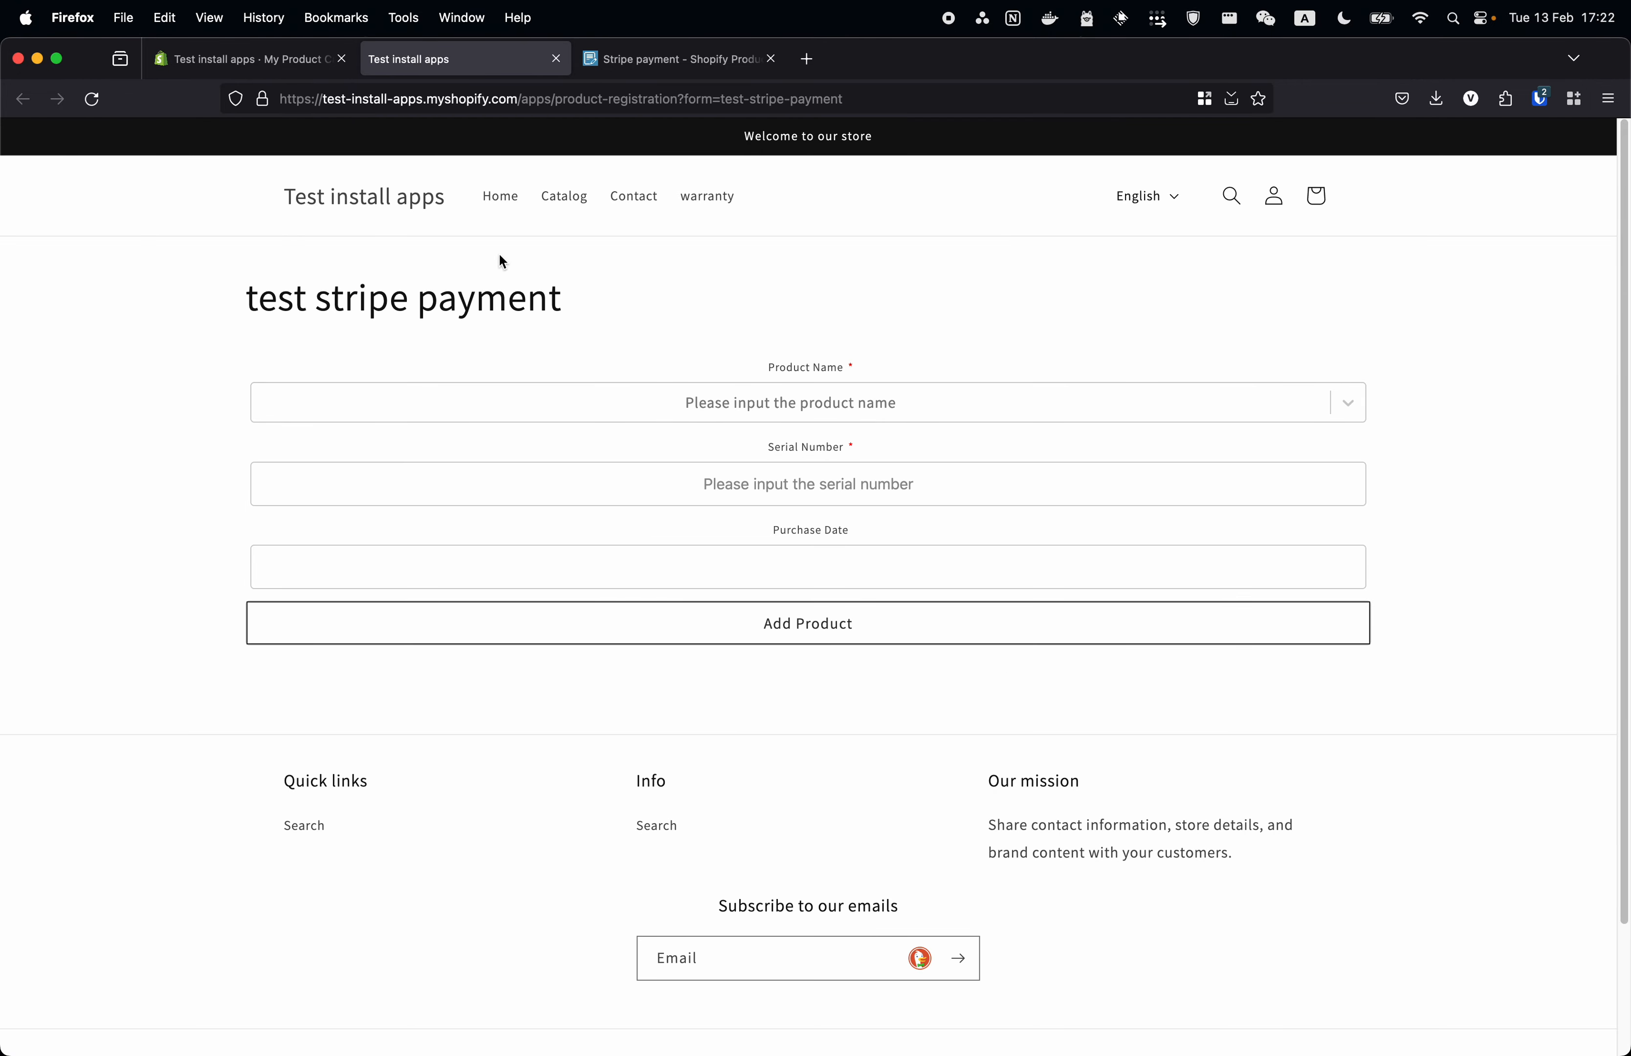
# - Open the test stripe payment form's live storefront page in a new tab
pyautogui.click(556, 59)
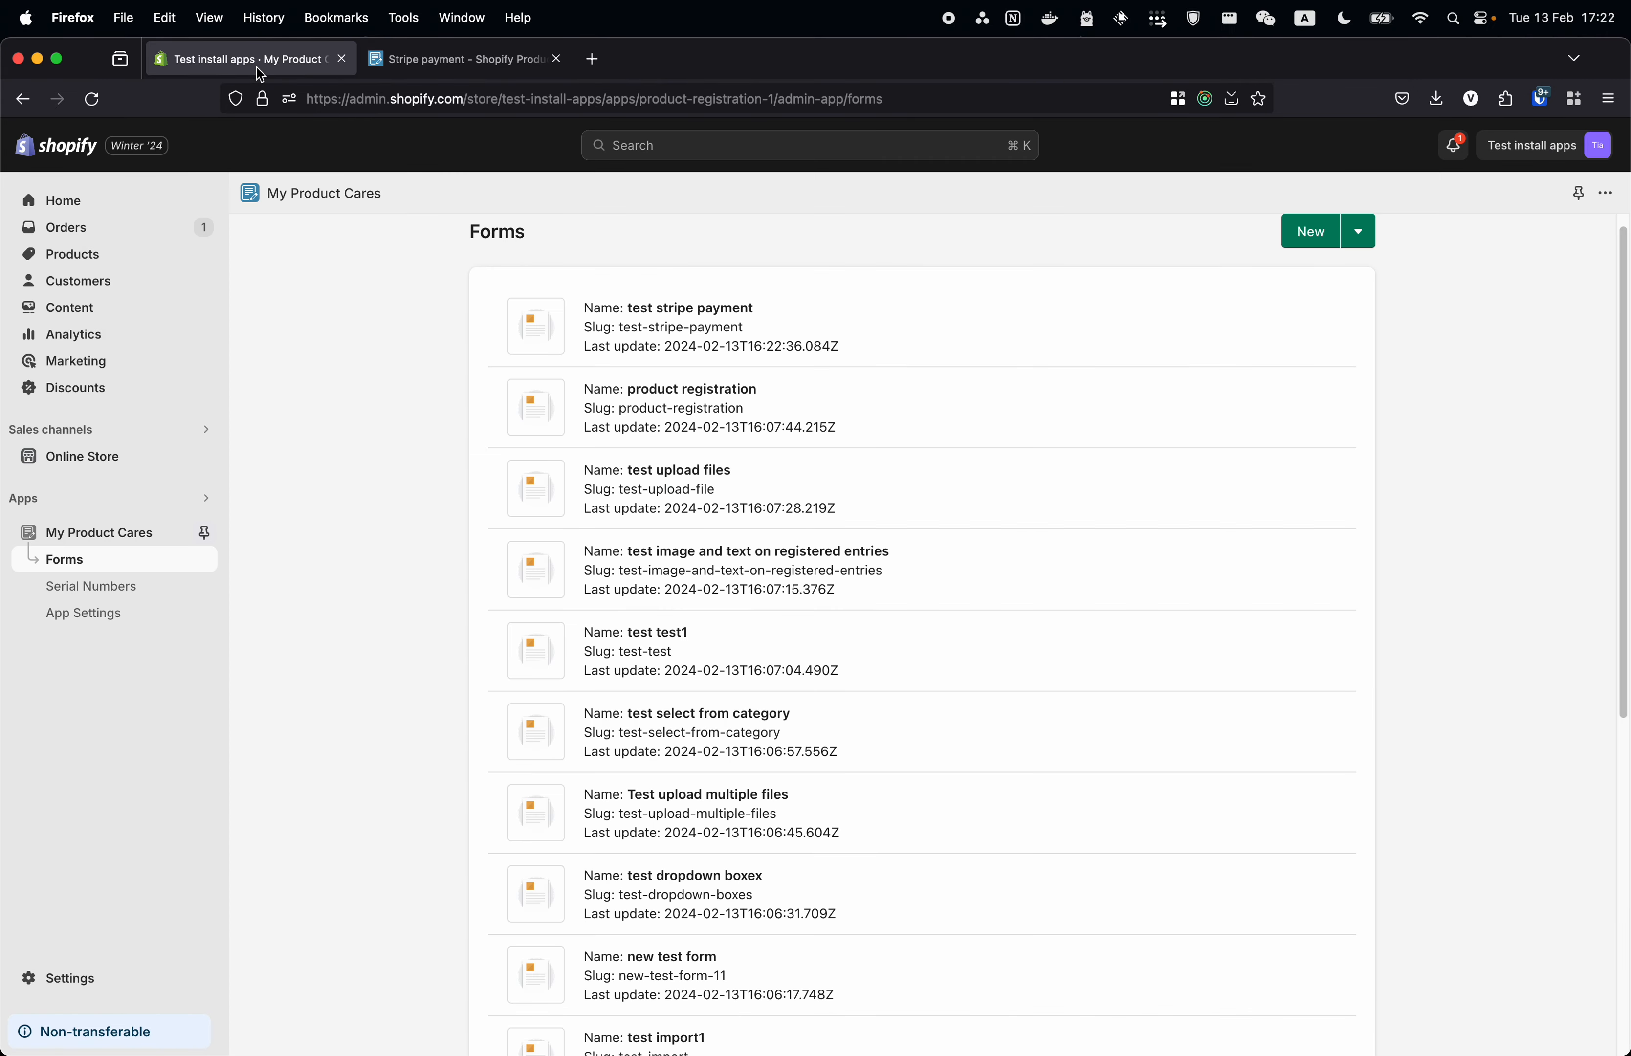
pyautogui.click(693, 329)
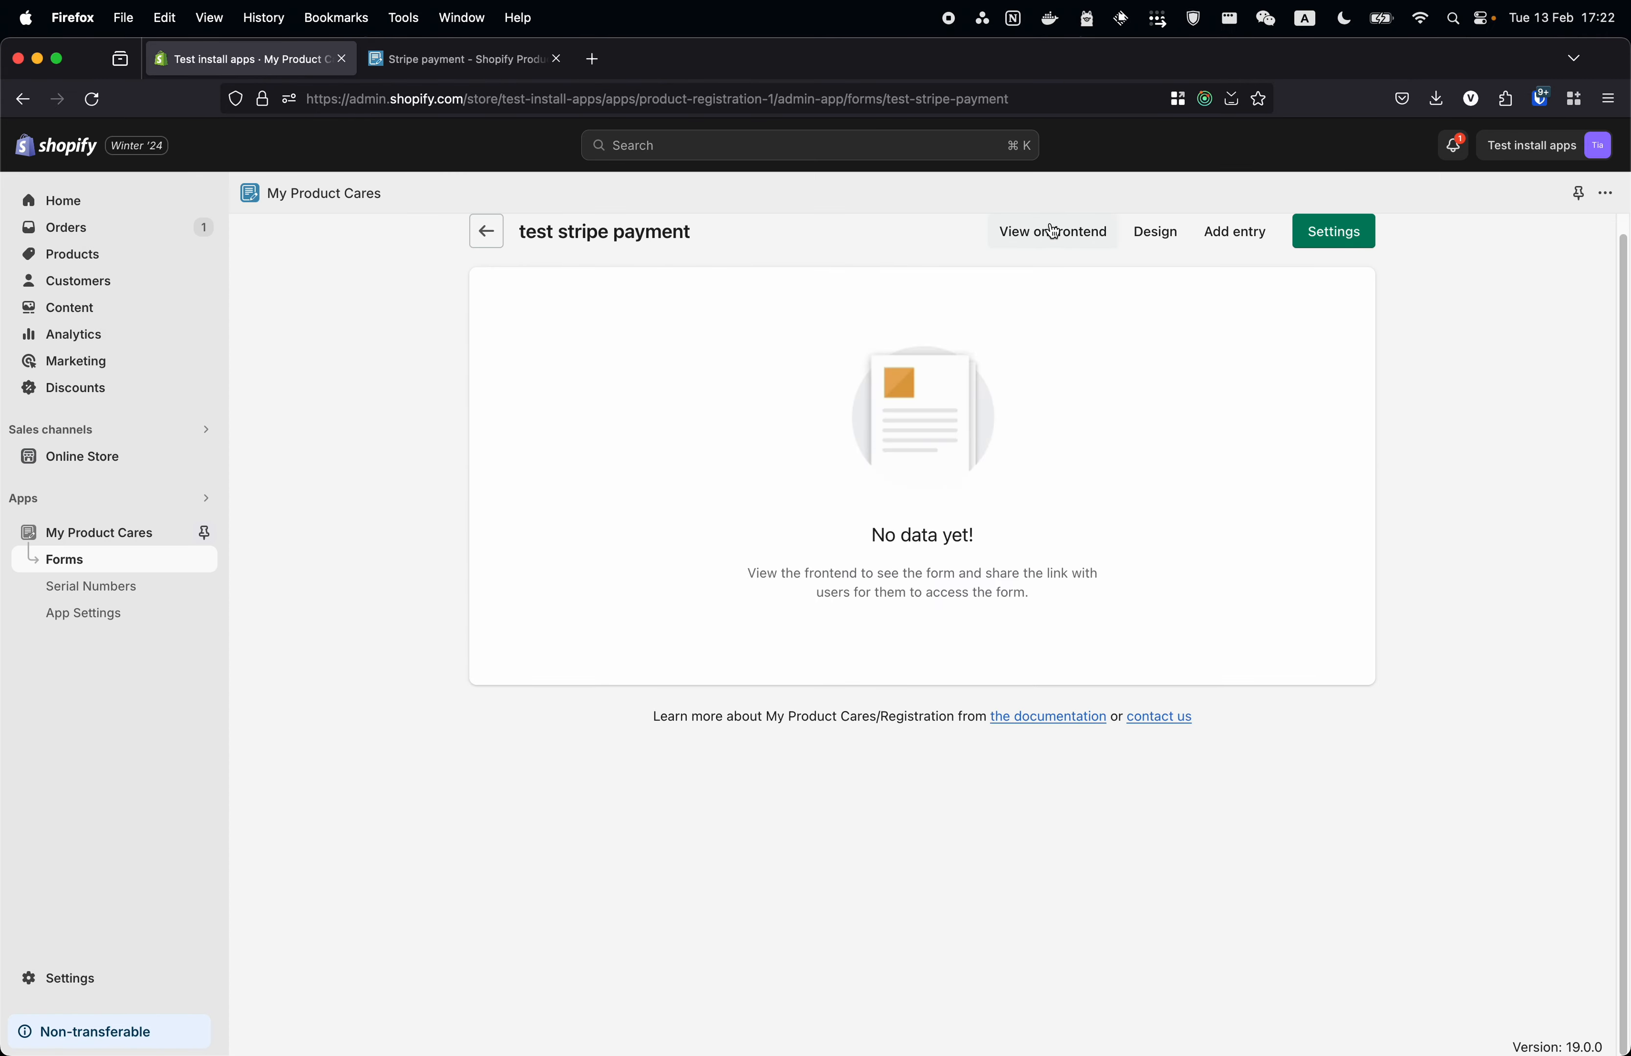
pyautogui.click(1049, 232)
pyautogui.click(1159, 917)
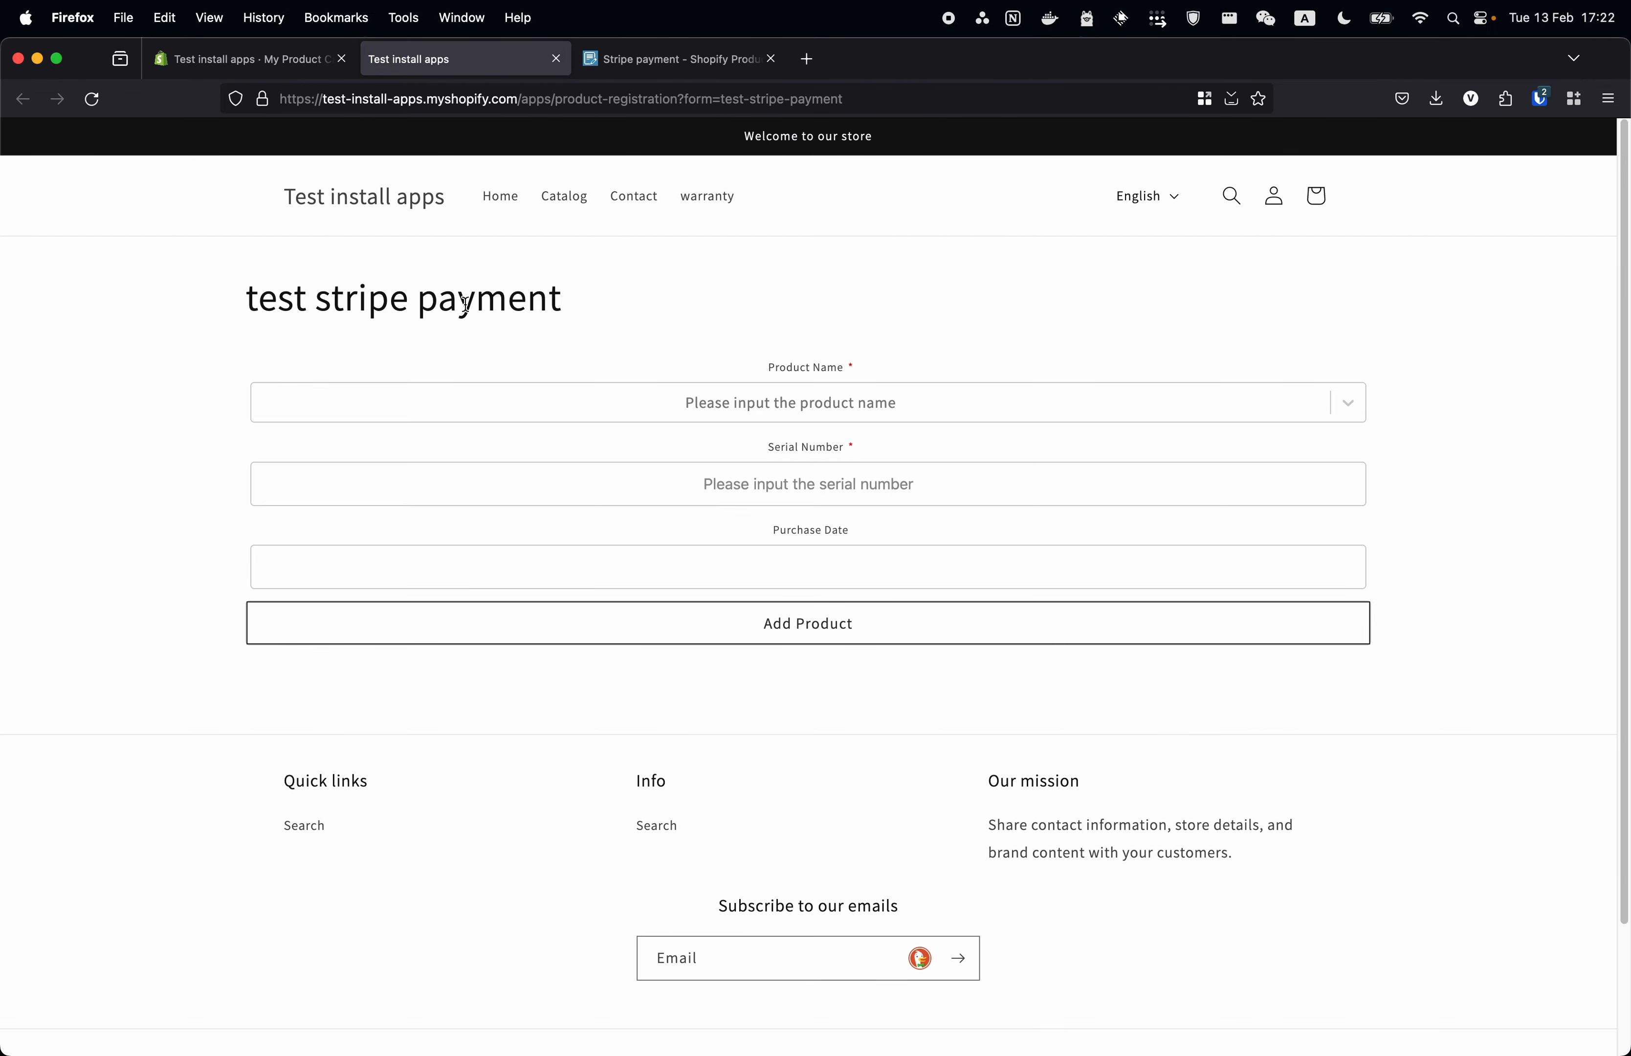
# - Register product 't shirt' with serial 321323, purchase date February 8, 2024
pyautogui.click(799, 403)
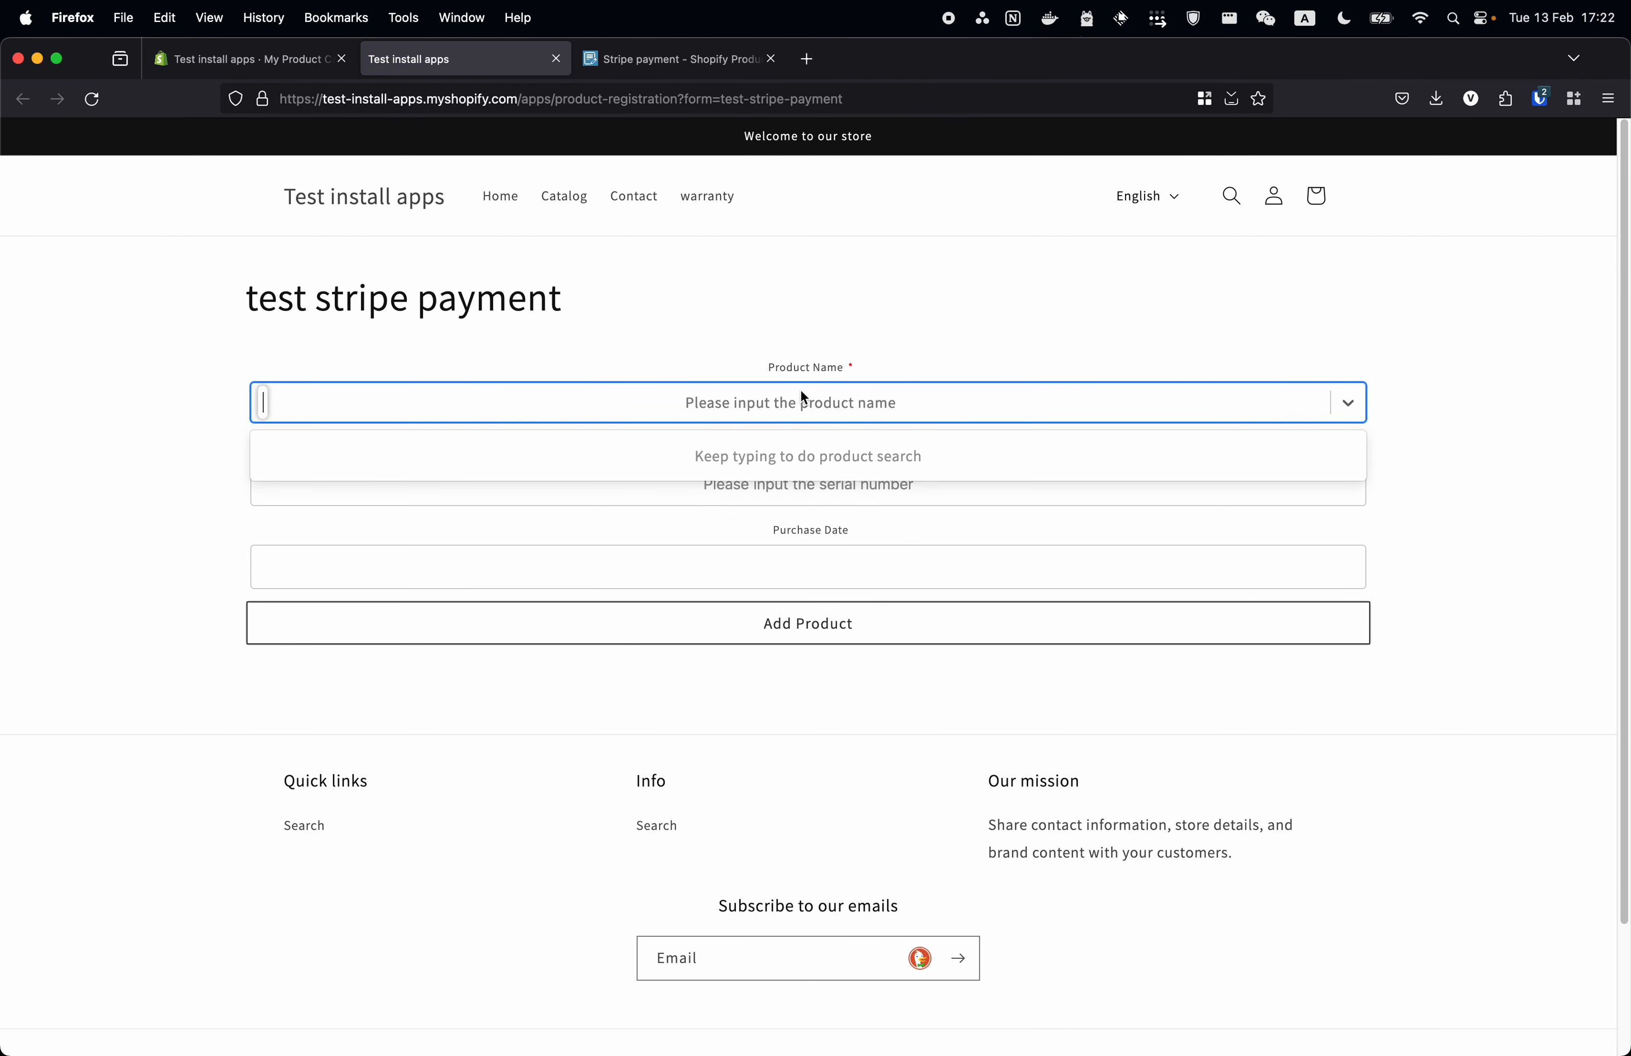
pyautogui.write('t shirt')
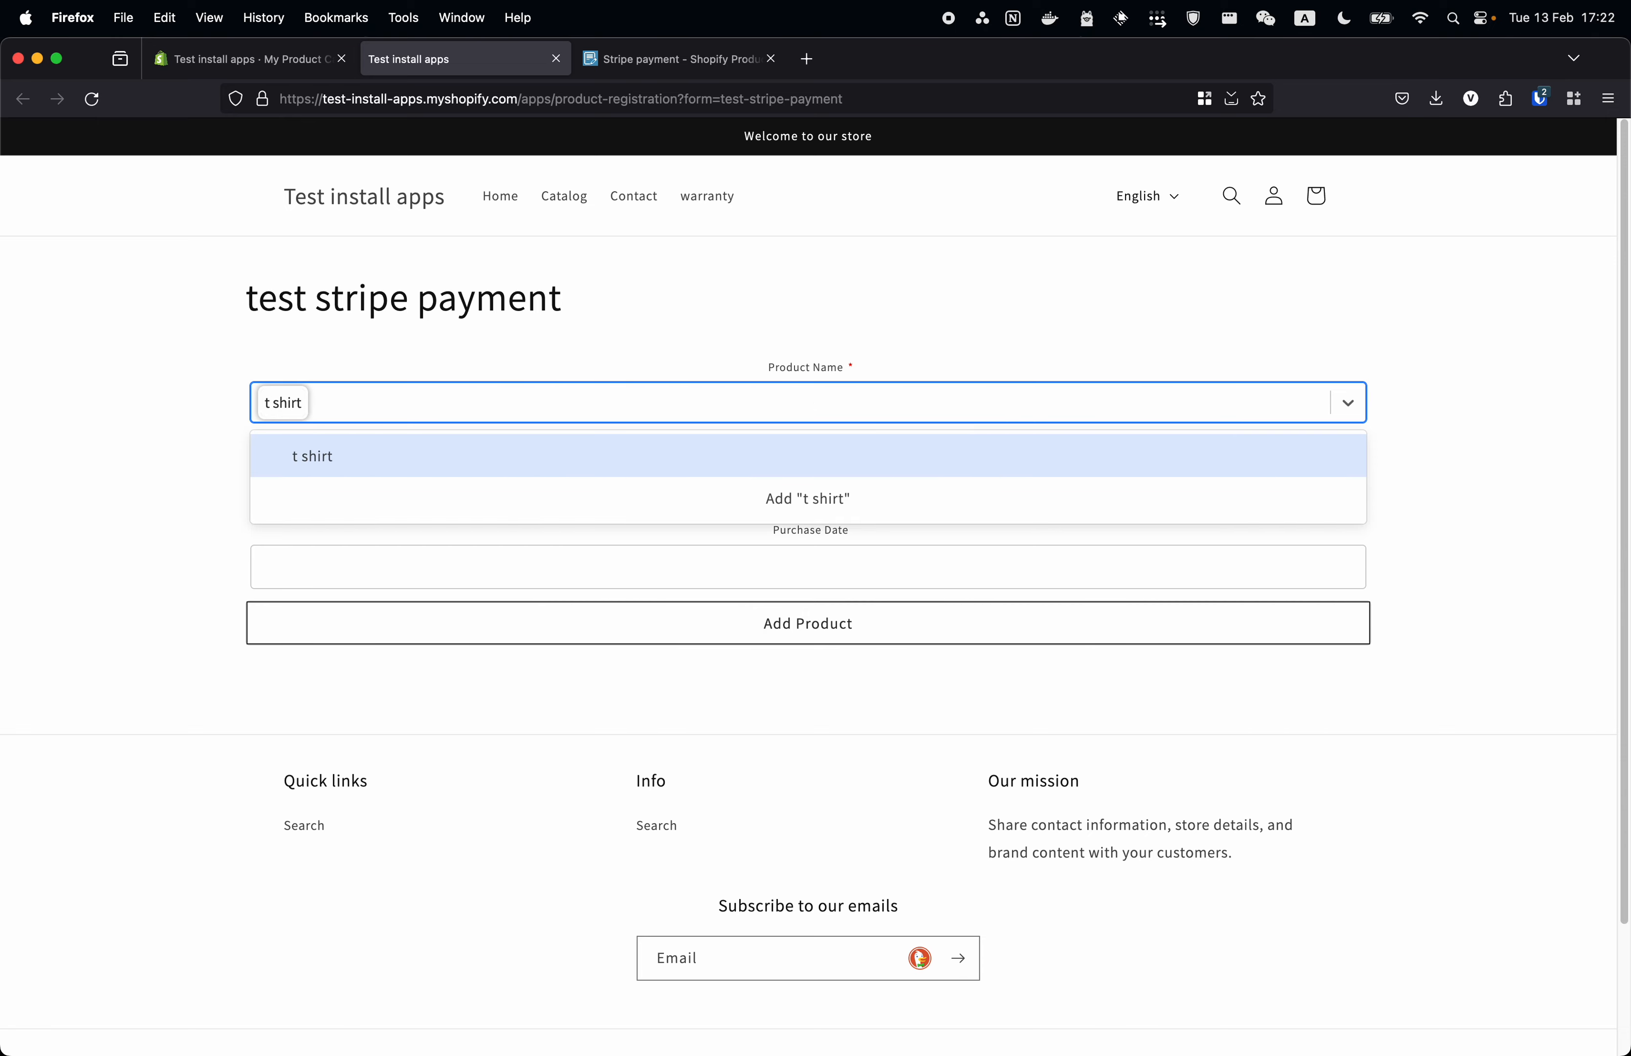
pyautogui.click(751, 448)
pyautogui.click(826, 483)
pyautogui.write('321323')
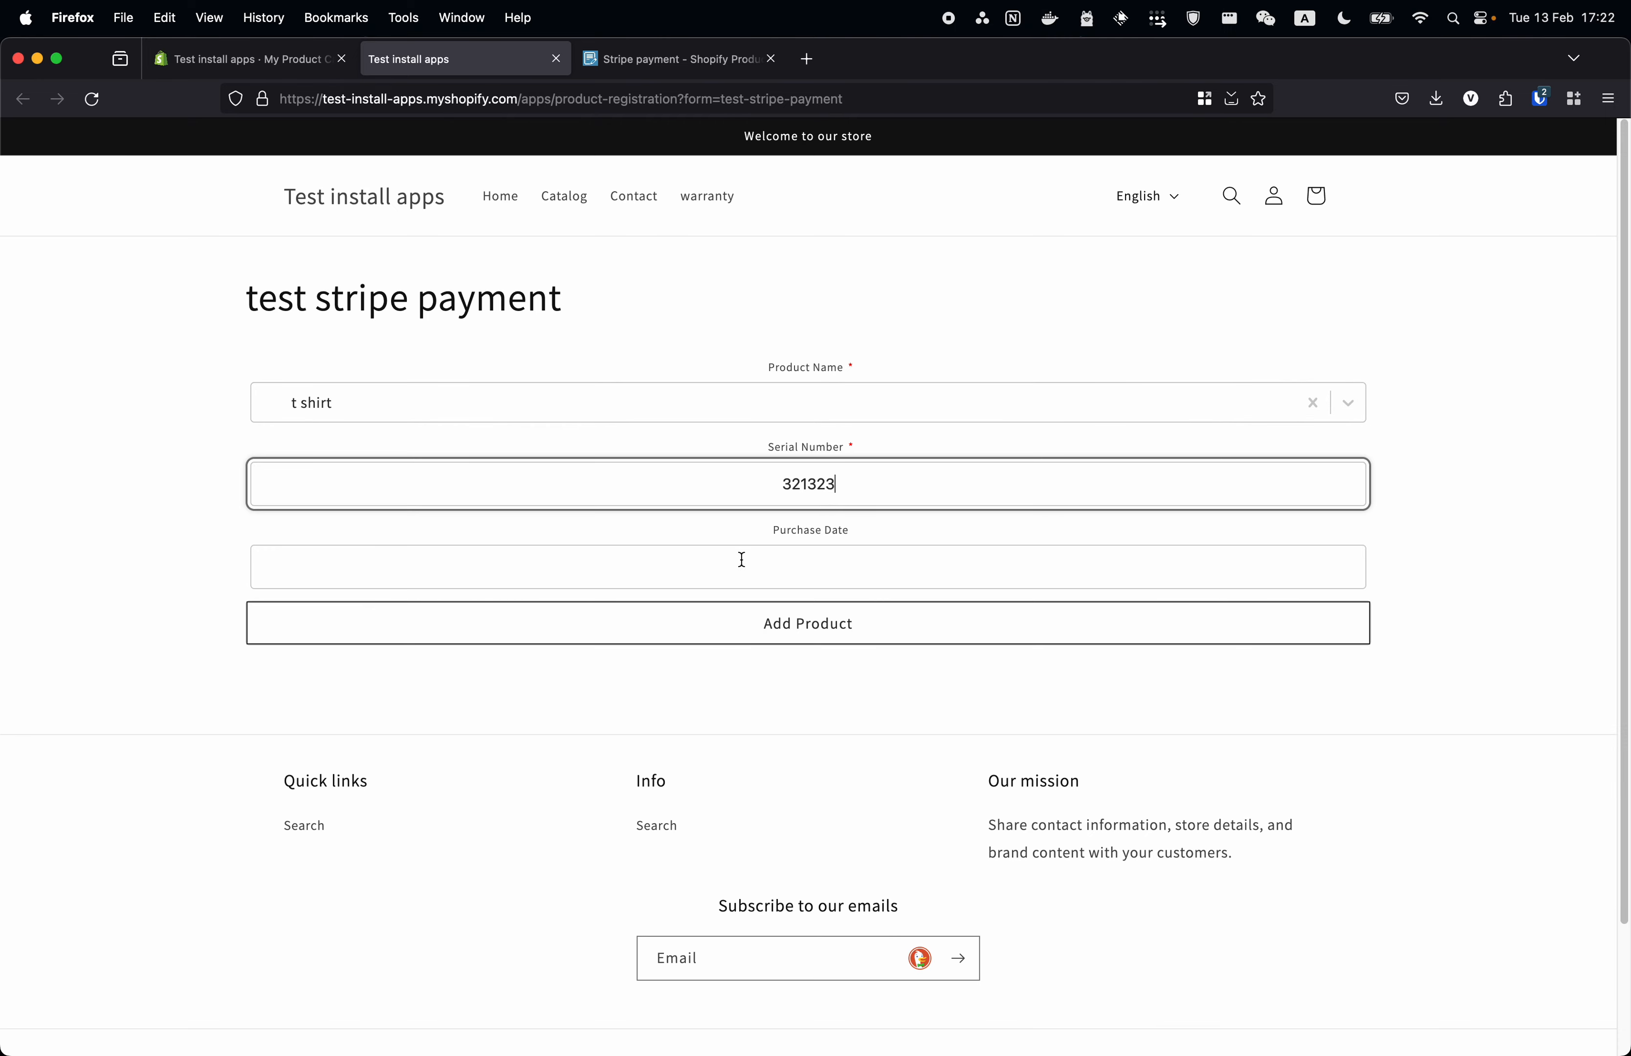
pyautogui.click(766, 569)
pyautogui.click(358, 763)
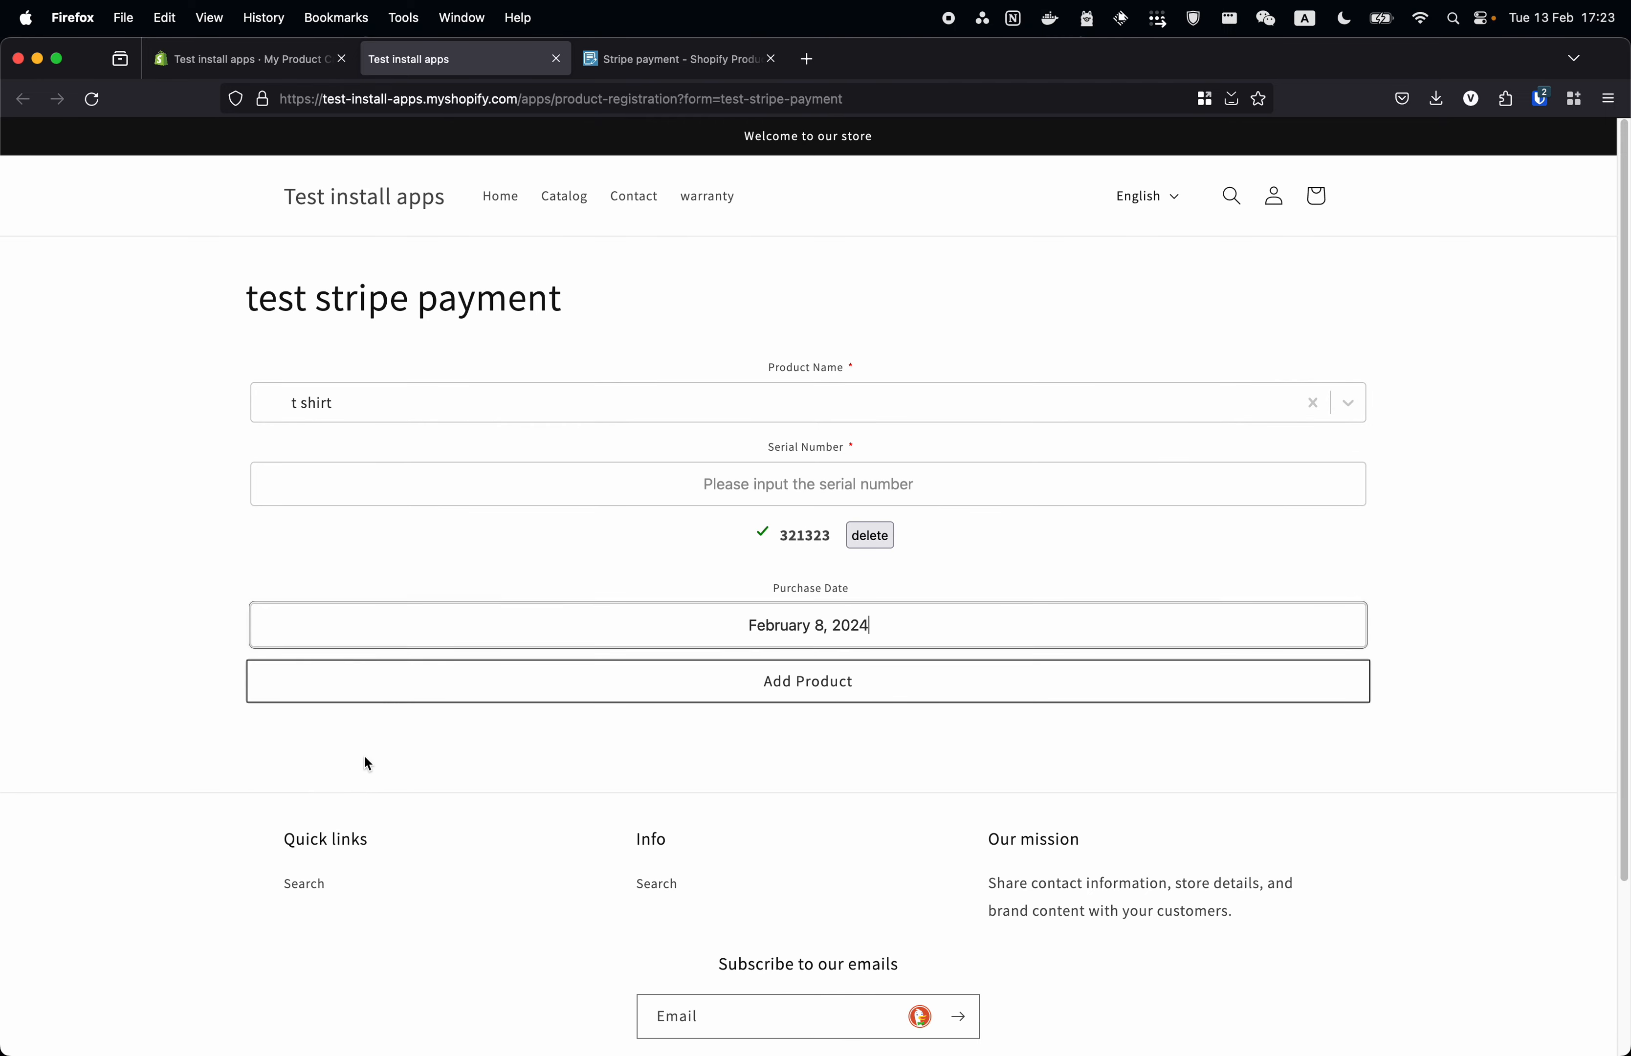
pyautogui.click(954, 685)
# - Fill in the customer's first name, last name, email and address, then submit the form
pyautogui.click(840, 629)
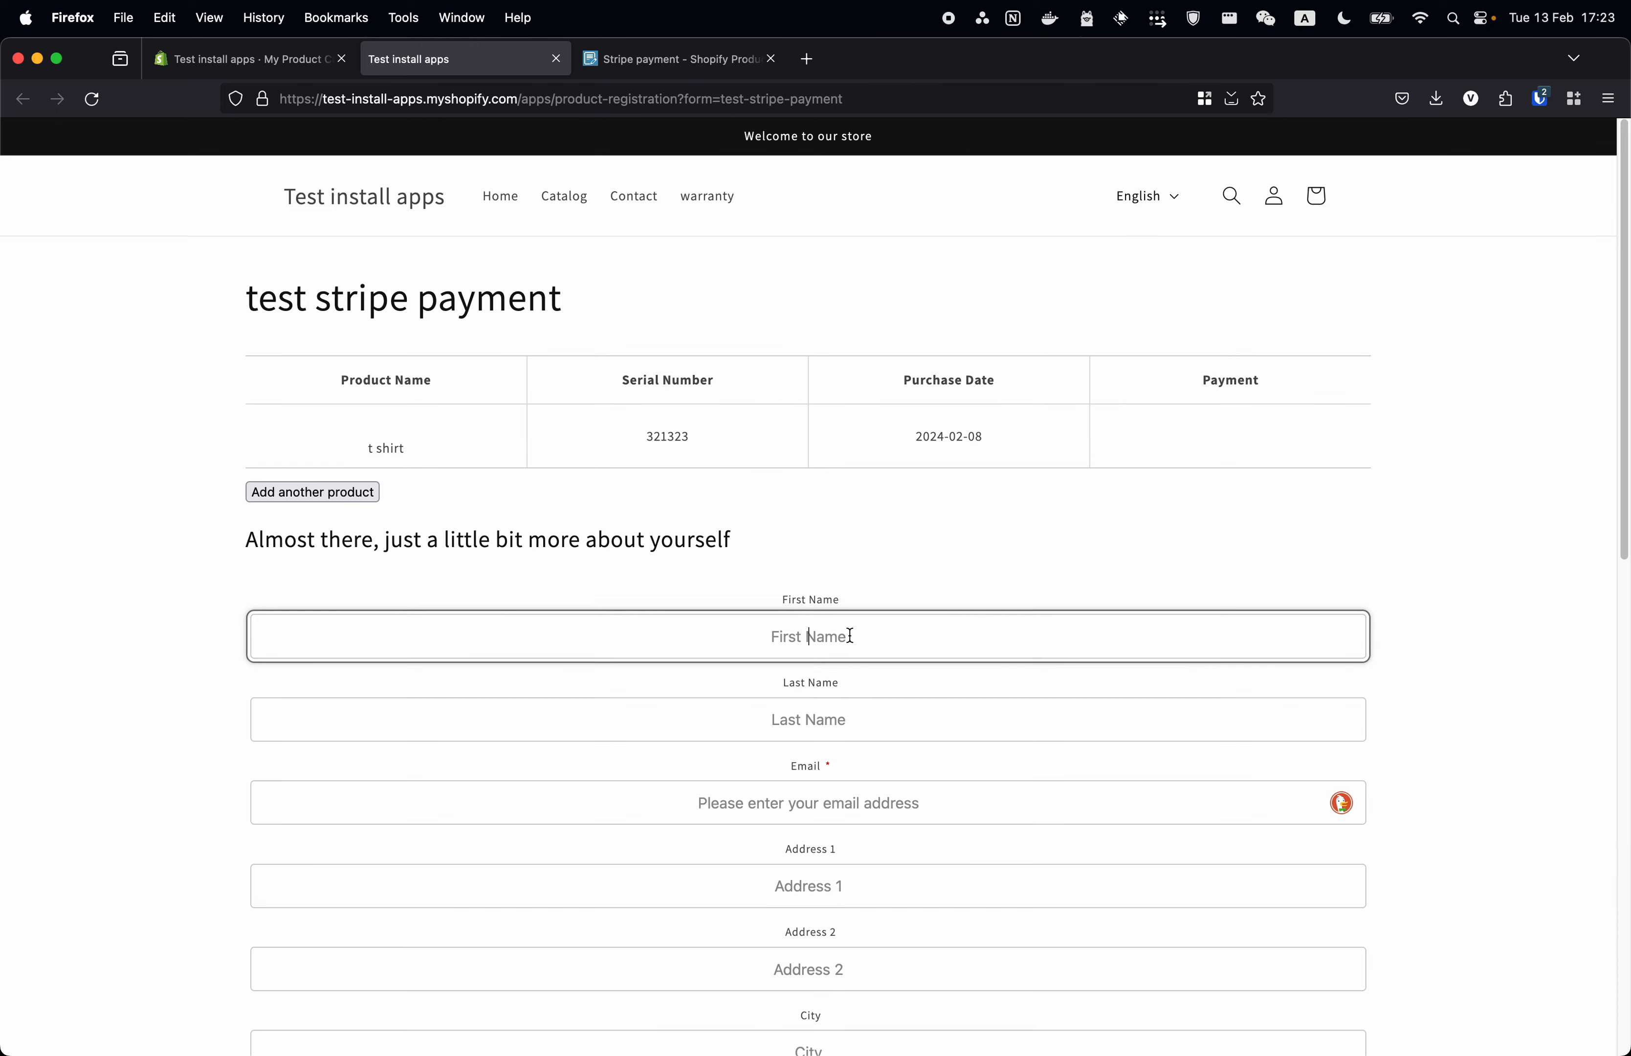
pyautogui.write('jfkdjdj')
pyautogui.press('Tab')
pyautogui.write('fjdksjfkj')
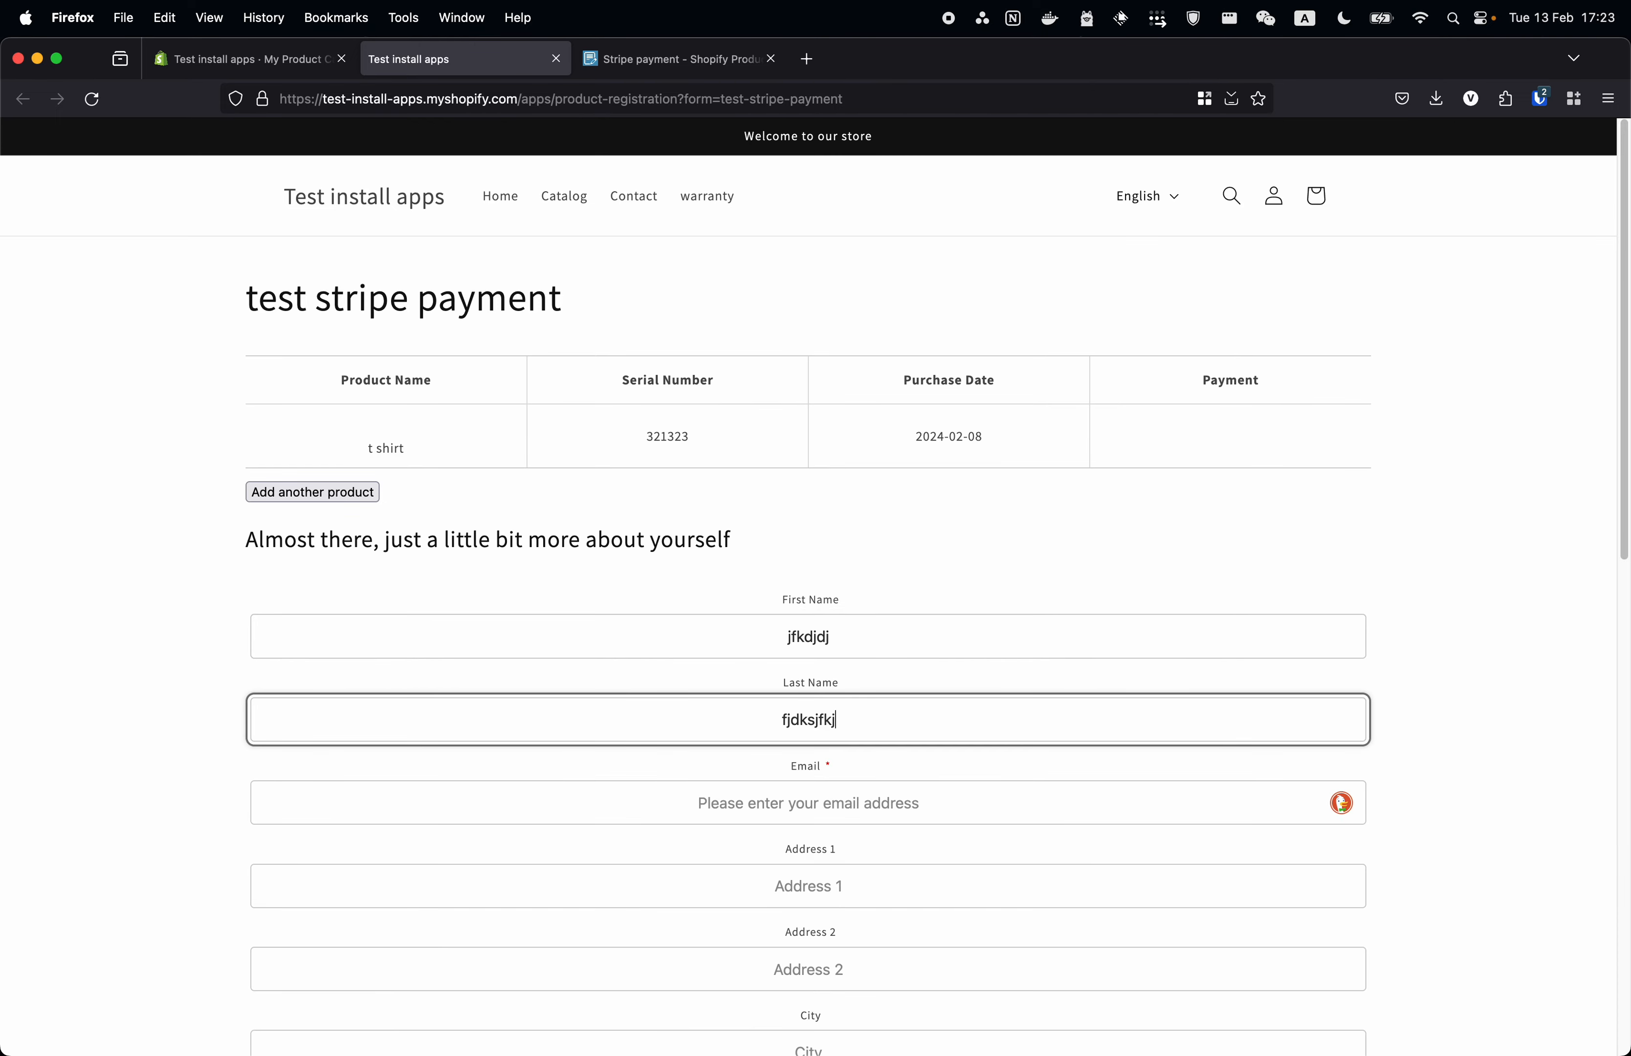
pyautogui.press('Tab')
pyautogui.scroll(-5, 1438, 669)
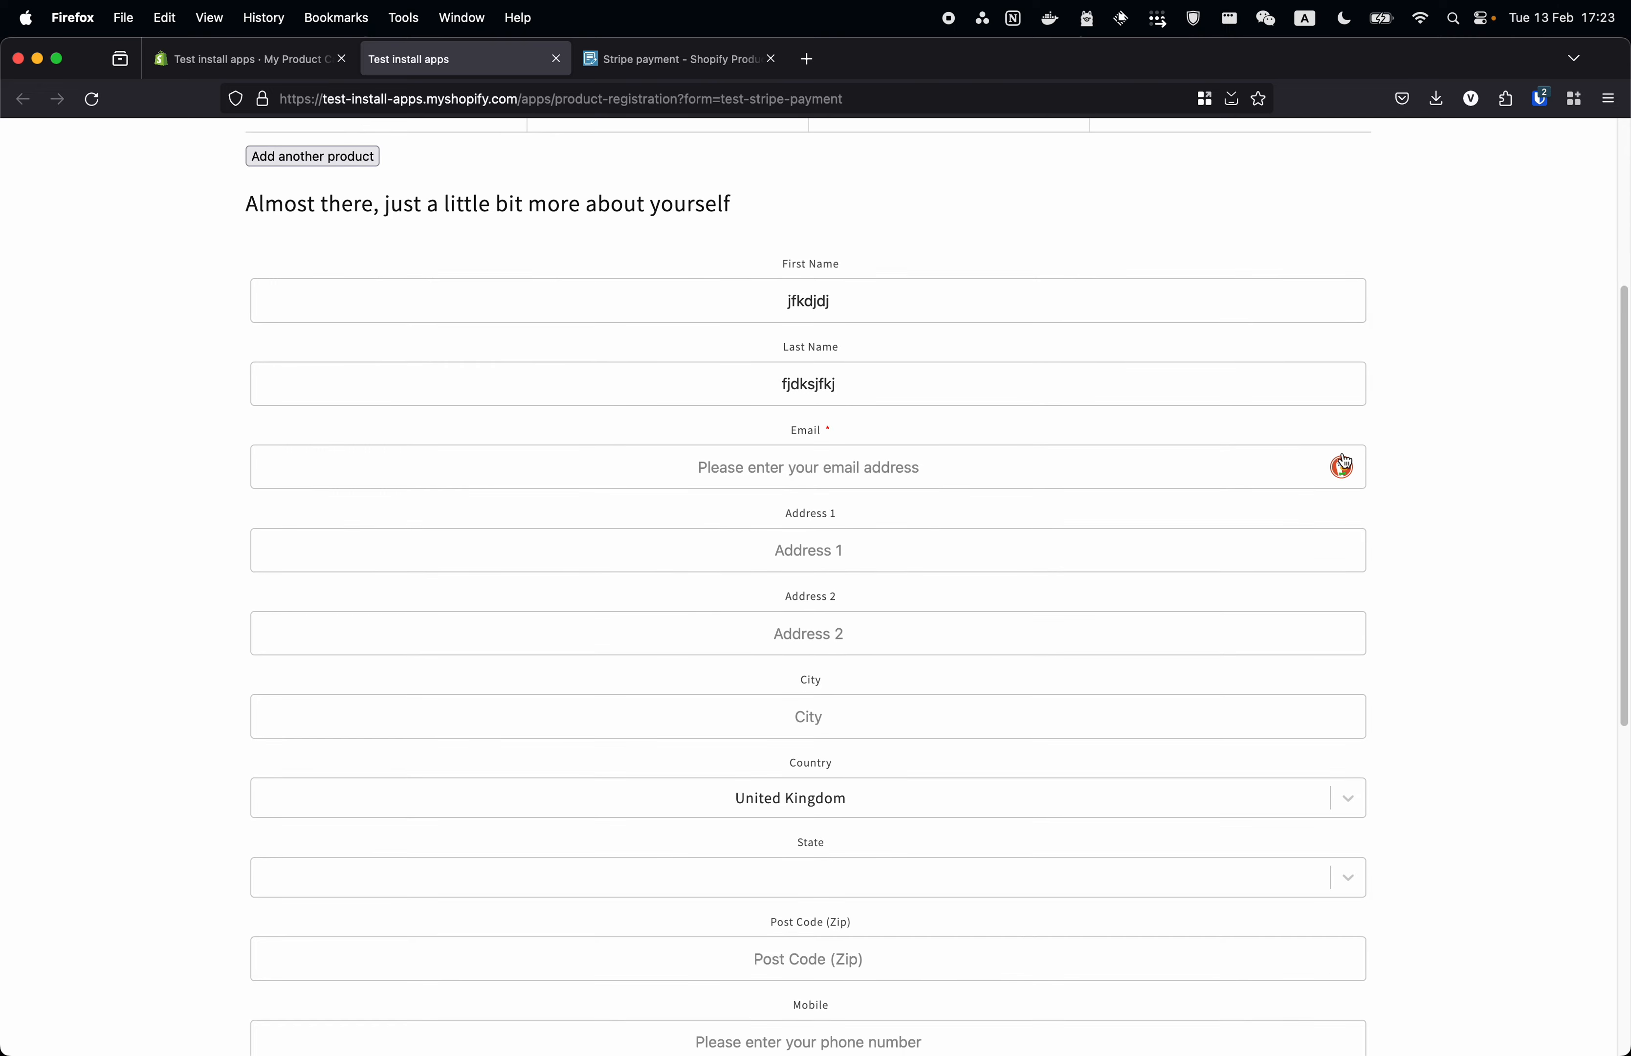
pyautogui.click(1303, 566)
pyautogui.press('Tab')
pyautogui.scroll(-6, 1410, 652)
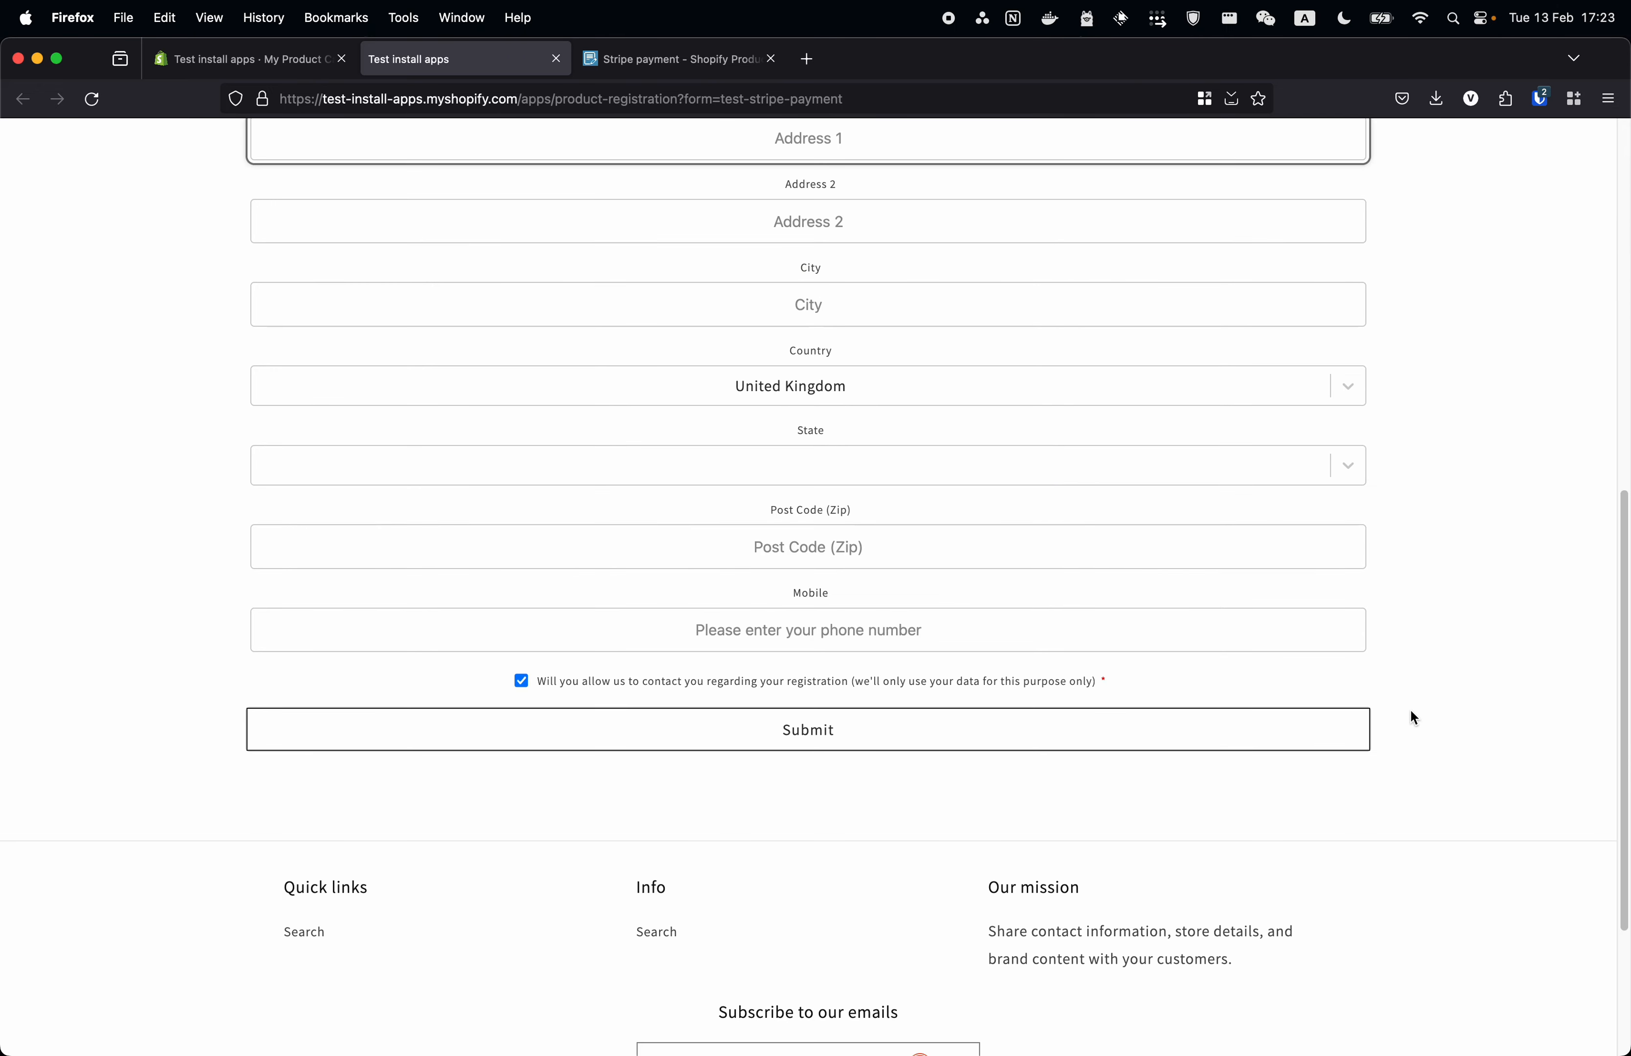
pyautogui.click(840, 829)
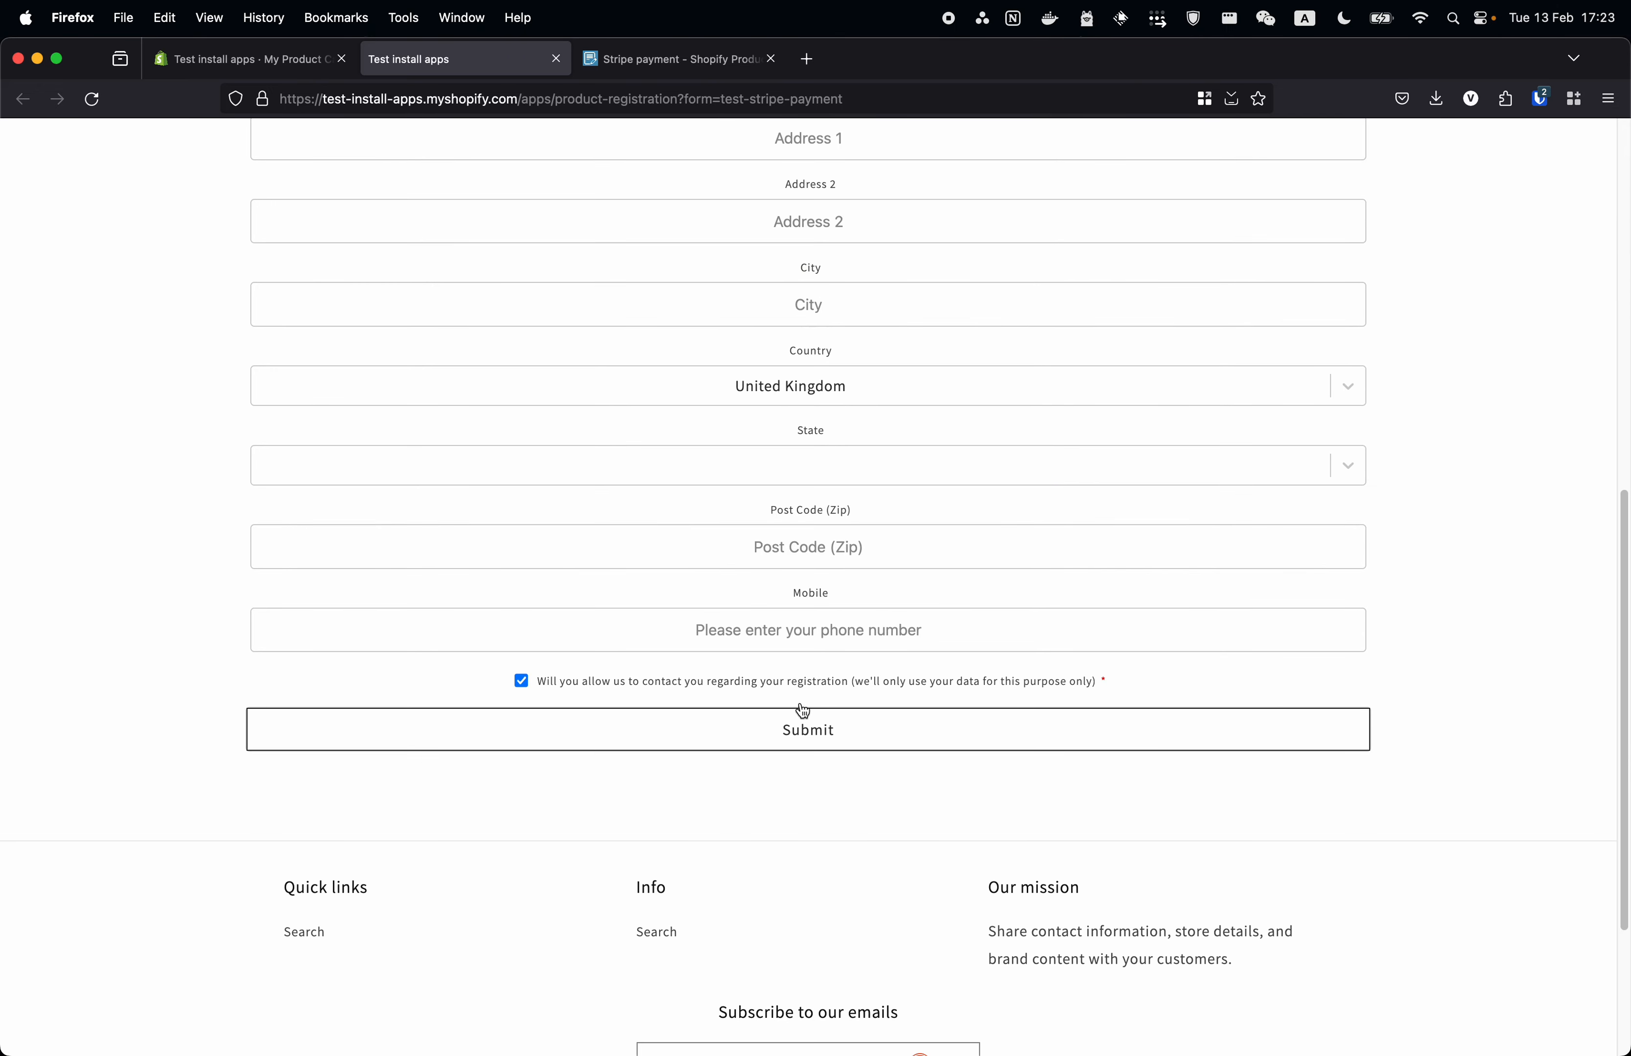
pyautogui.click(866, 725)
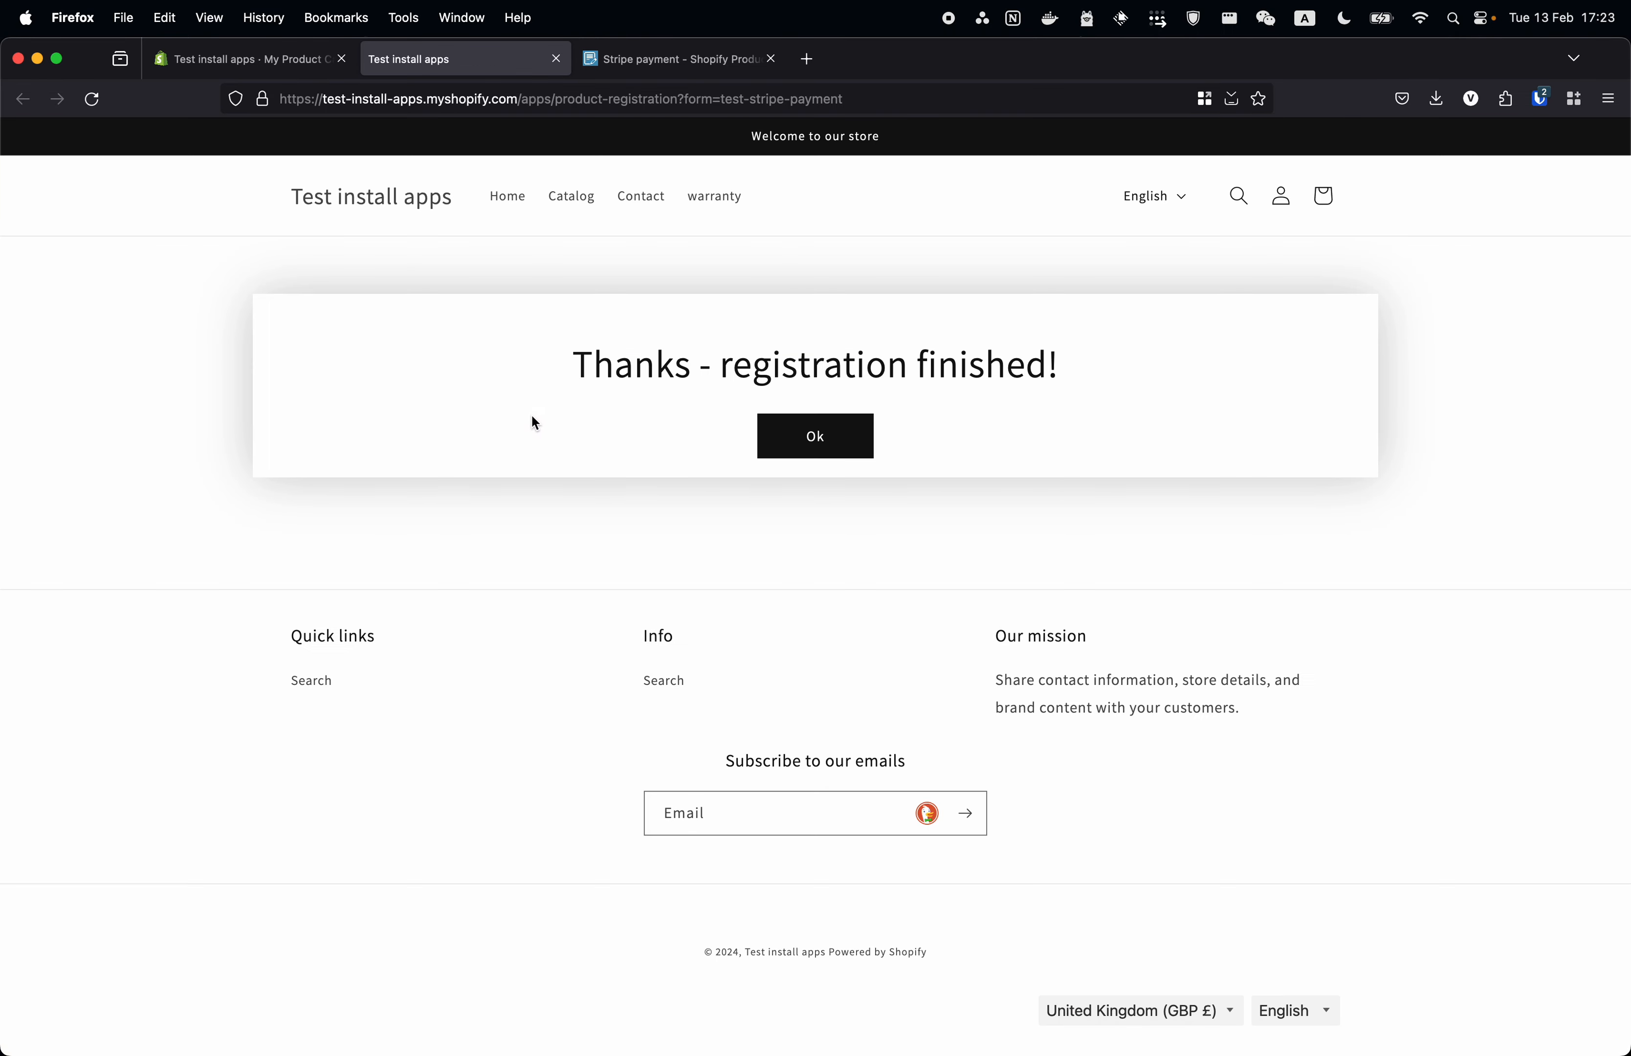
pyautogui.moveTo(576, 368); pyautogui.dragTo(1095, 371)
pyautogui.click(1095, 371)
# - Continue from the registration-finished message to the €10.99 Stripe Checkout card form
pyautogui.click(830, 429)
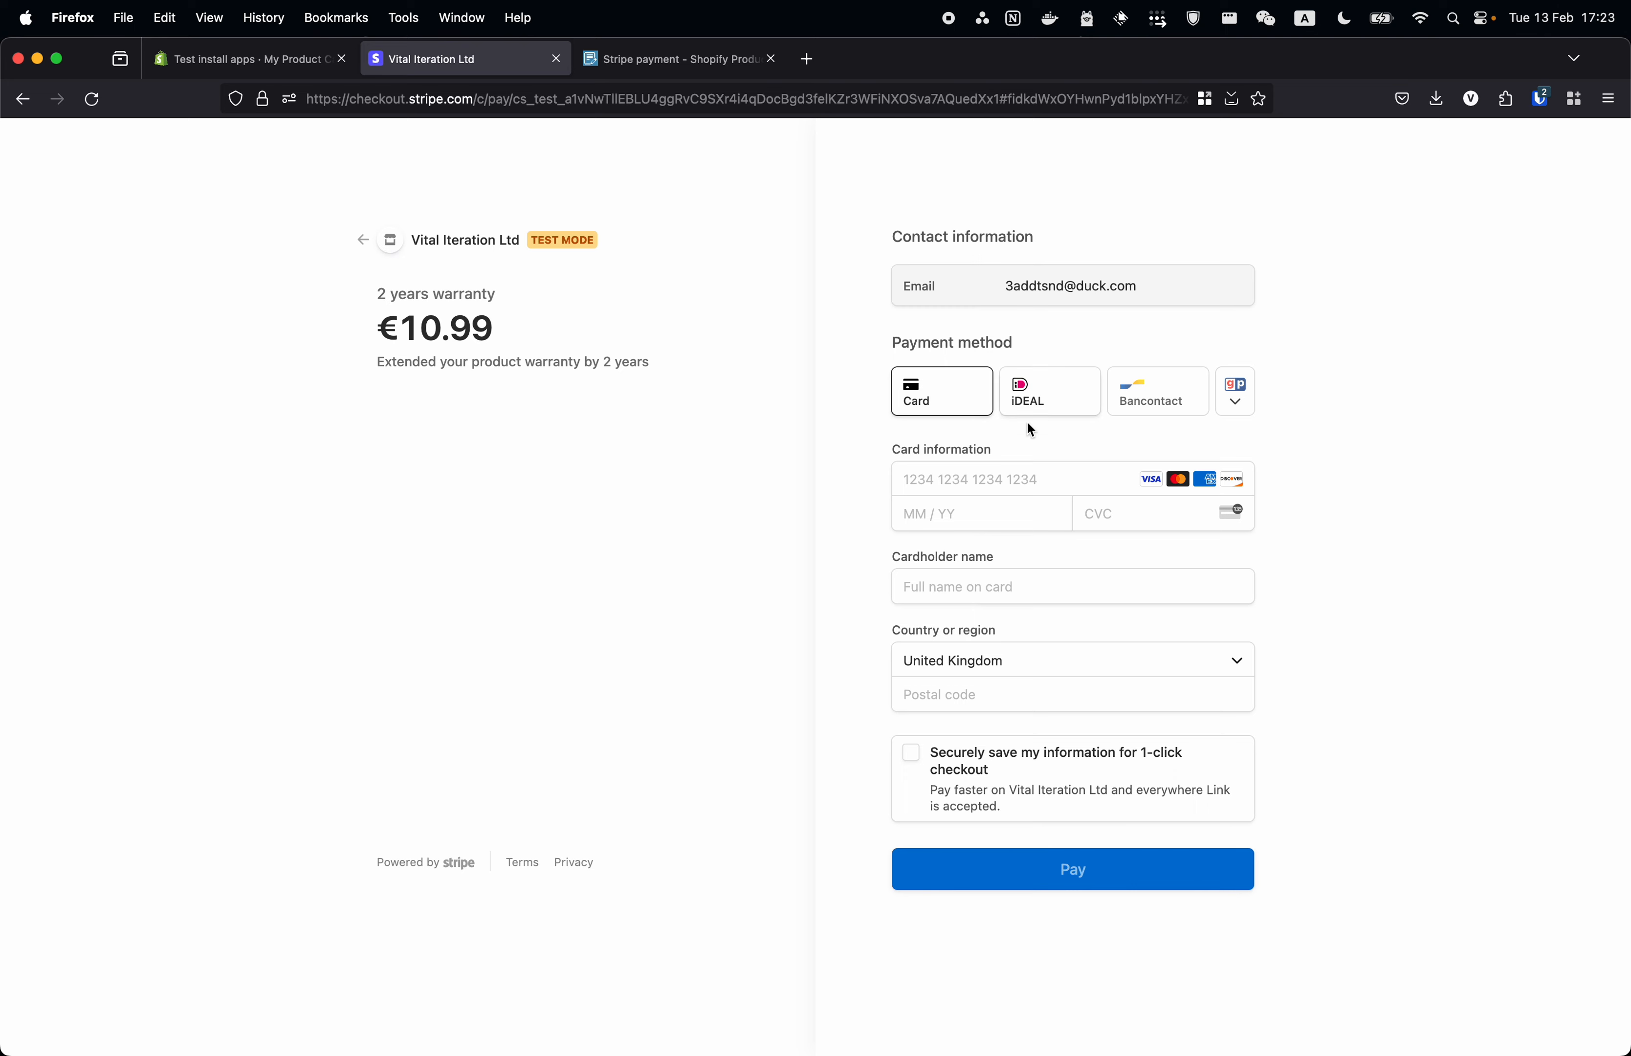
pyautogui.click(981, 488)
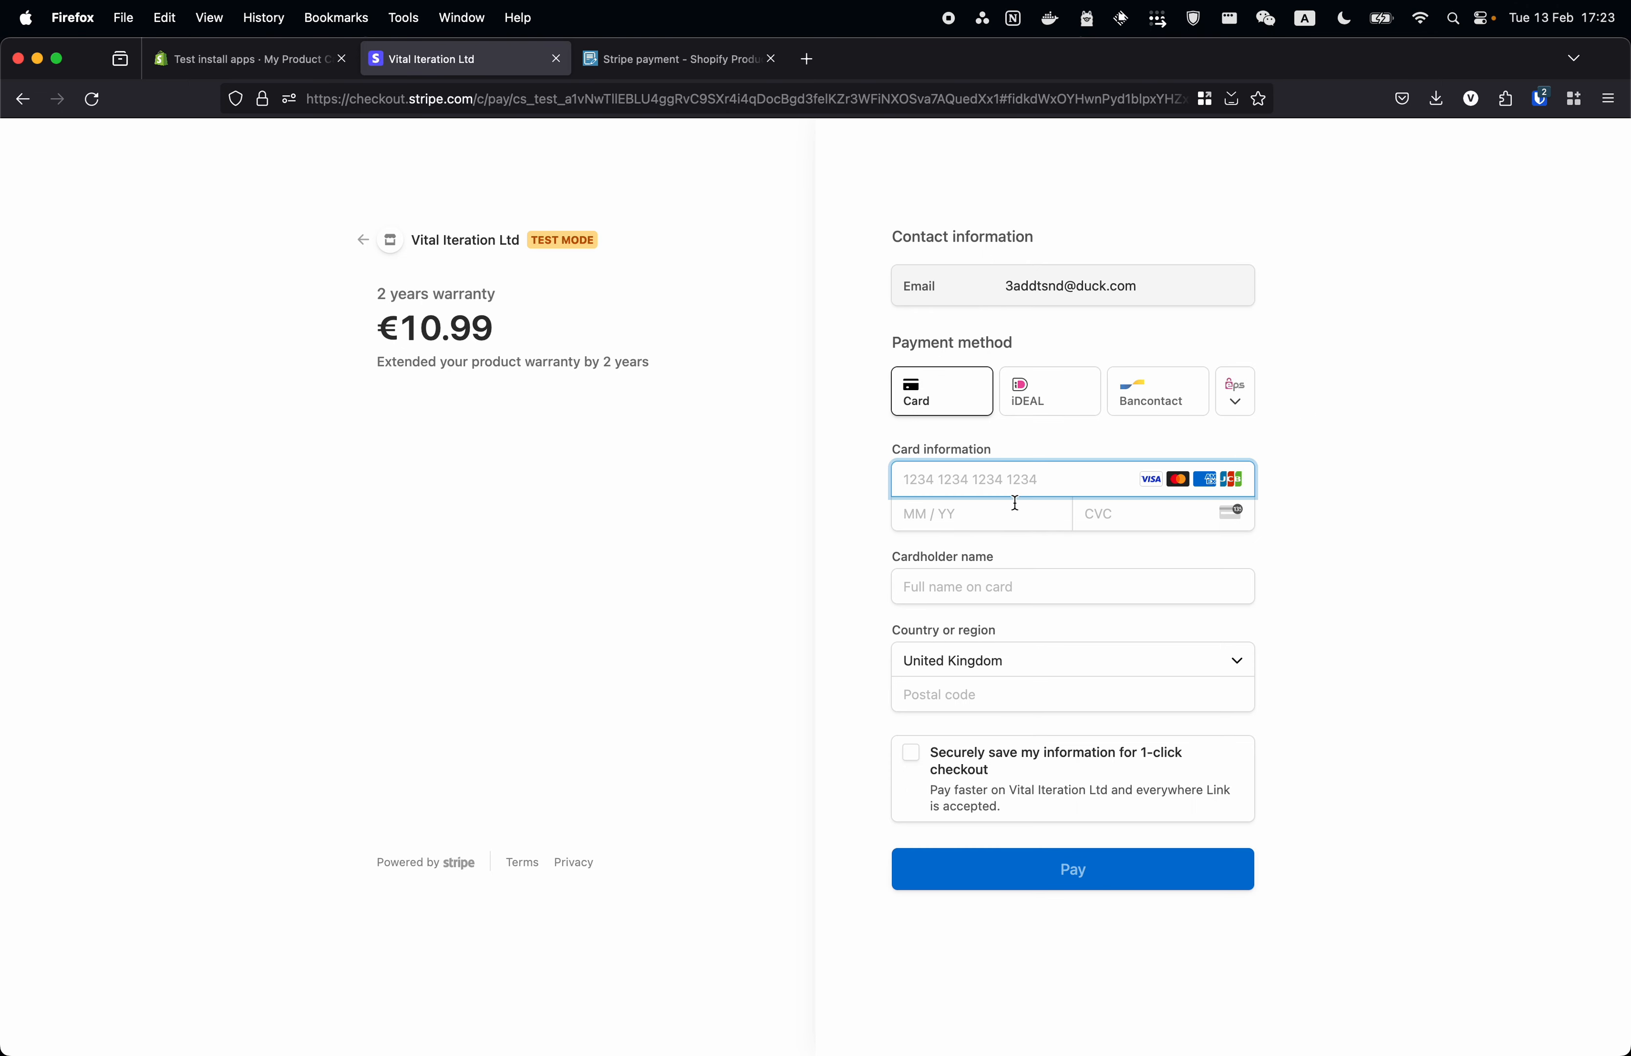
pyautogui.write('4')
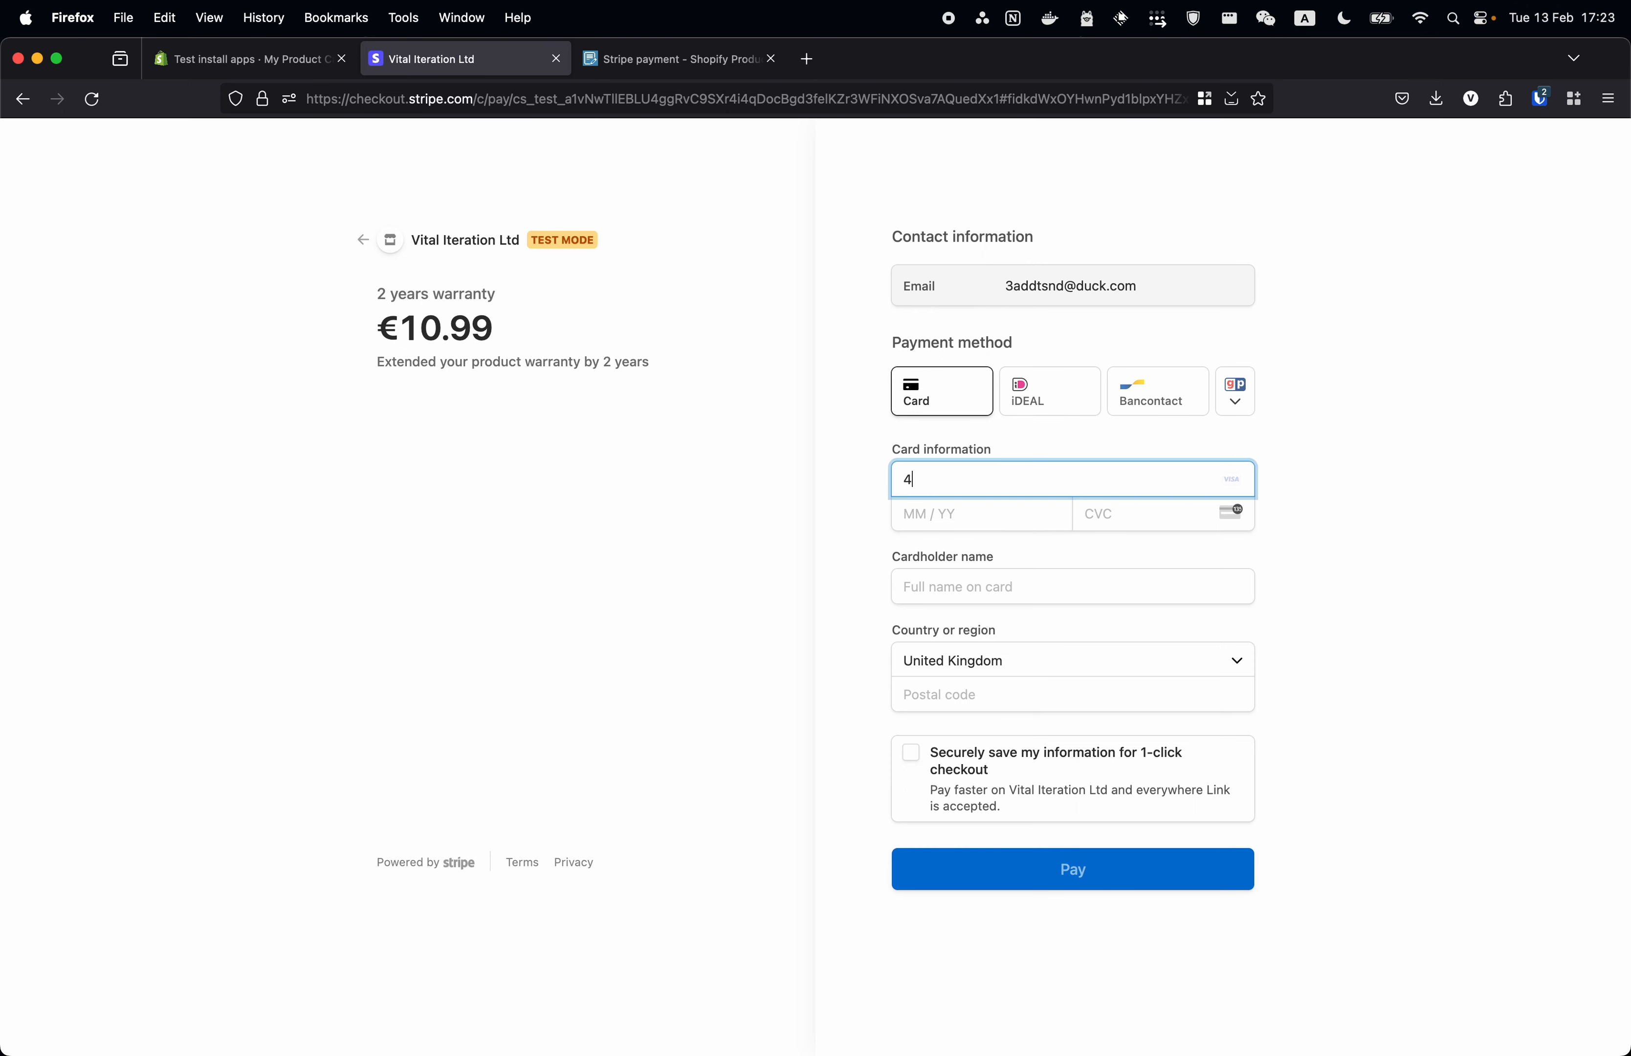
pyautogui.write('242 4242 4242 4242')
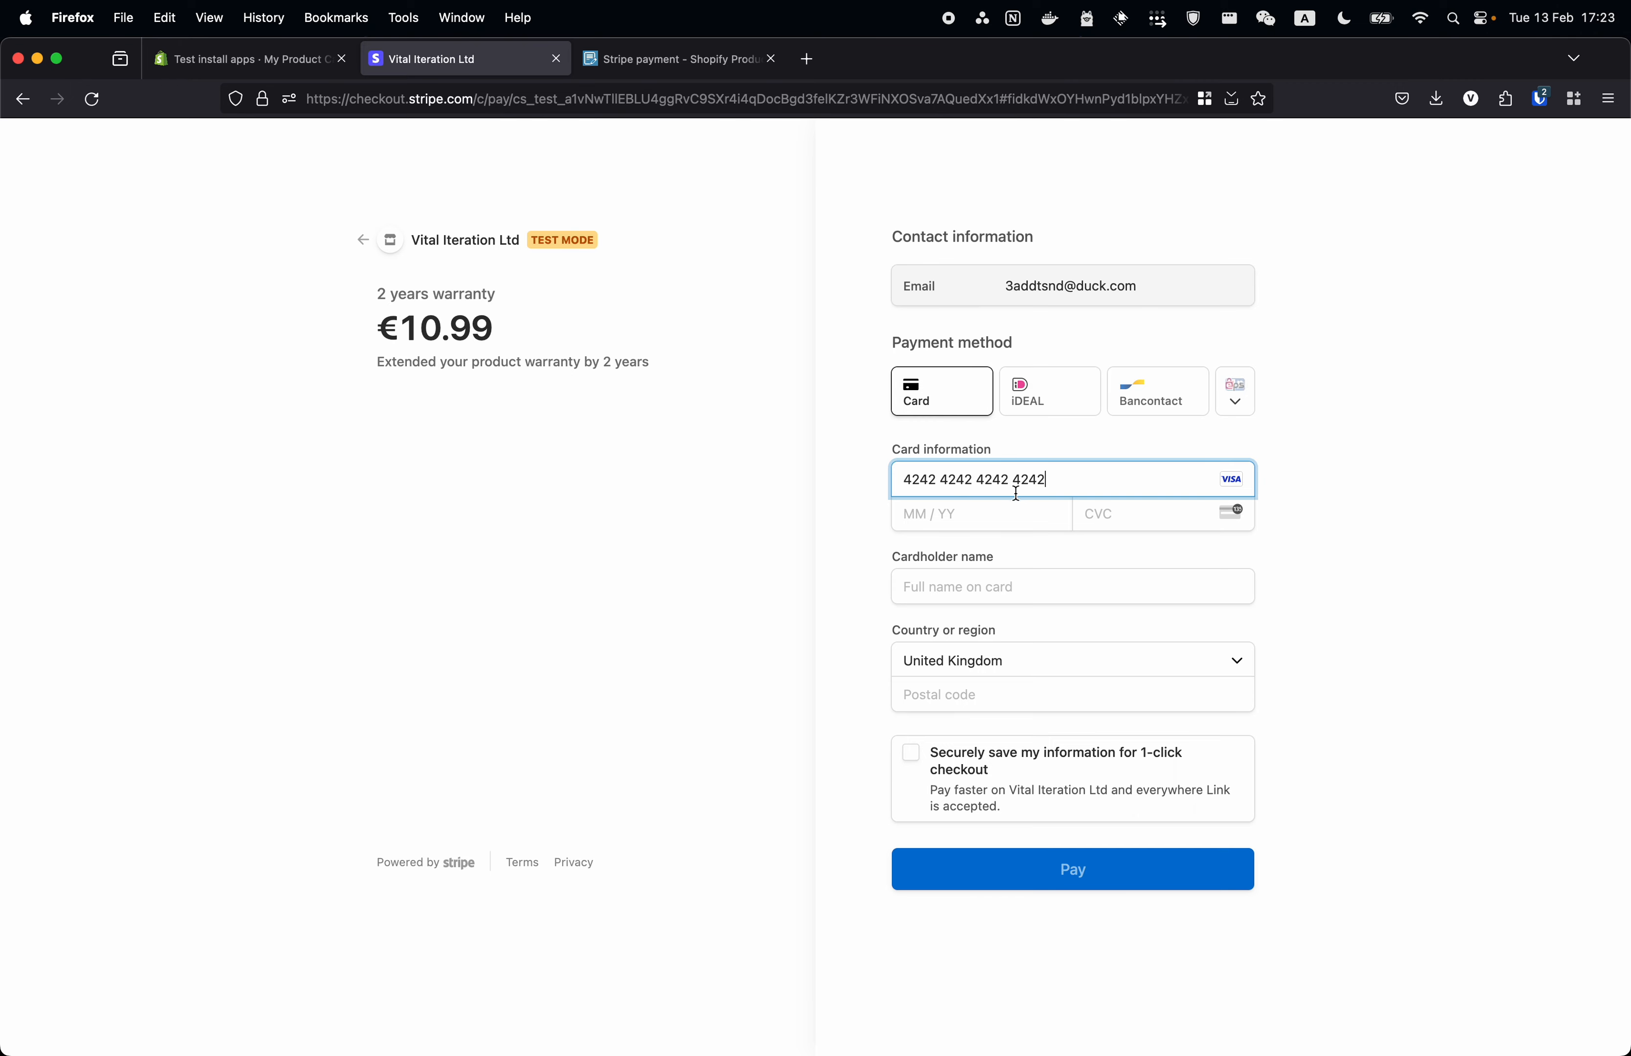
pyautogui.click(1008, 512)
pyautogui.click(933, 541)
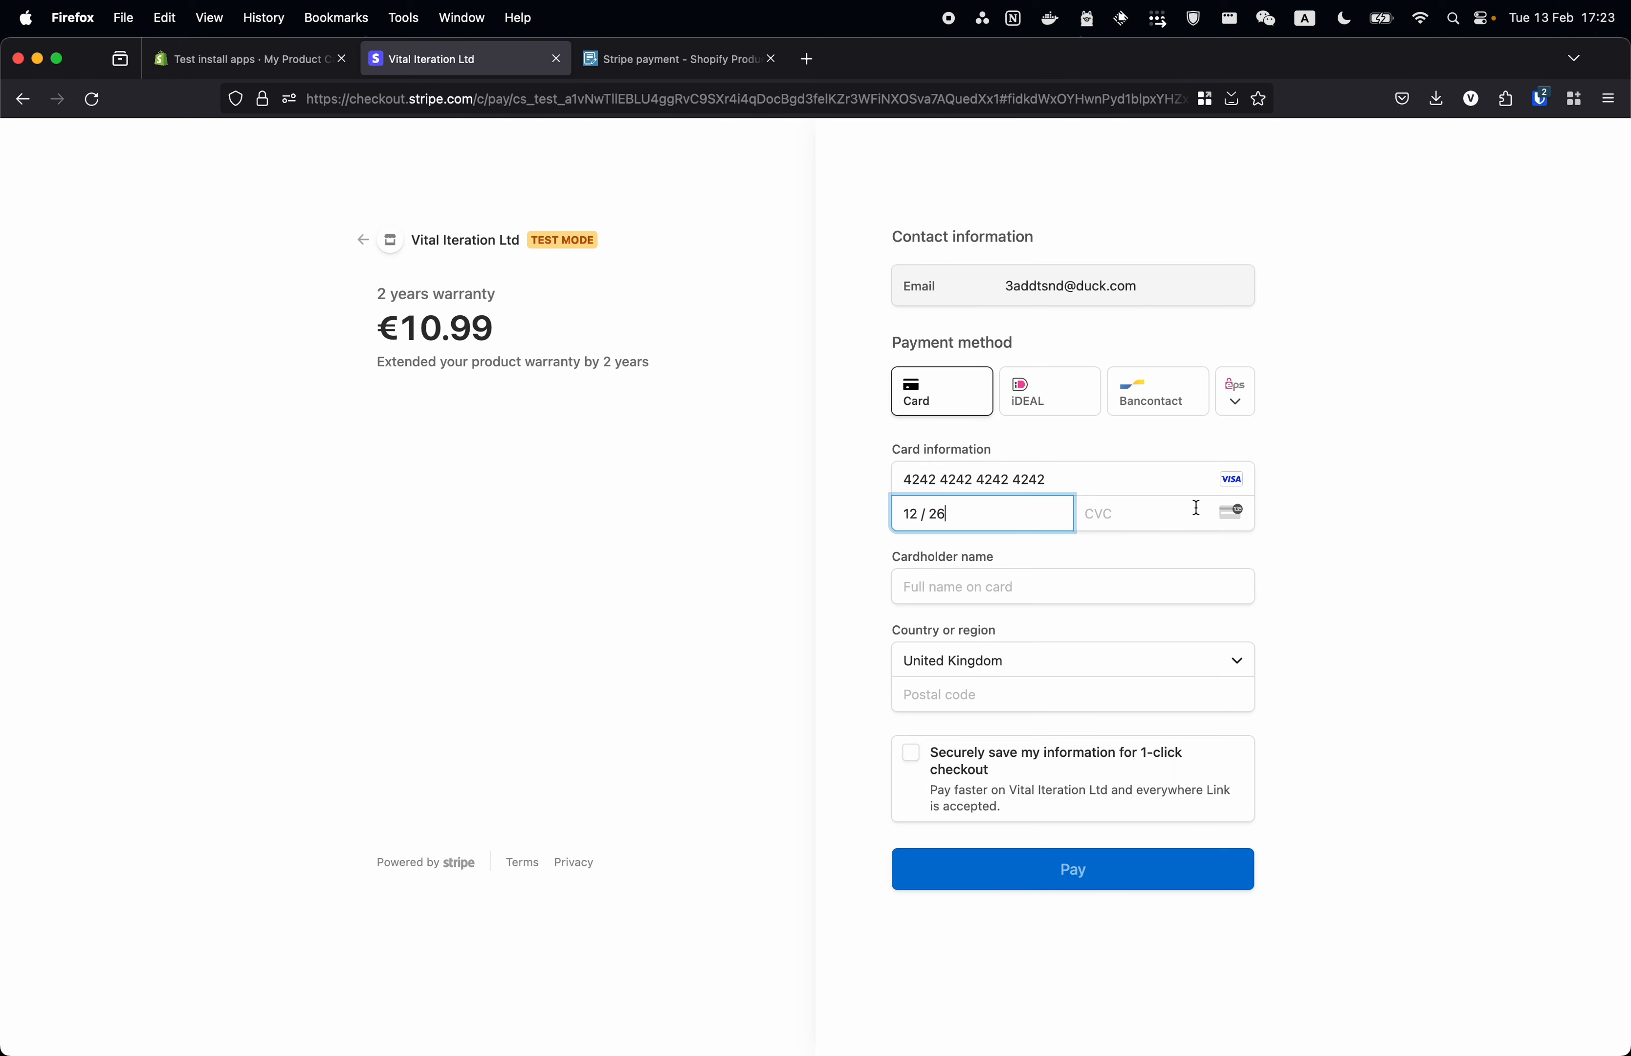
pyautogui.click(1193, 511)
pyautogui.write('12')
pyautogui.click(1041, 593)
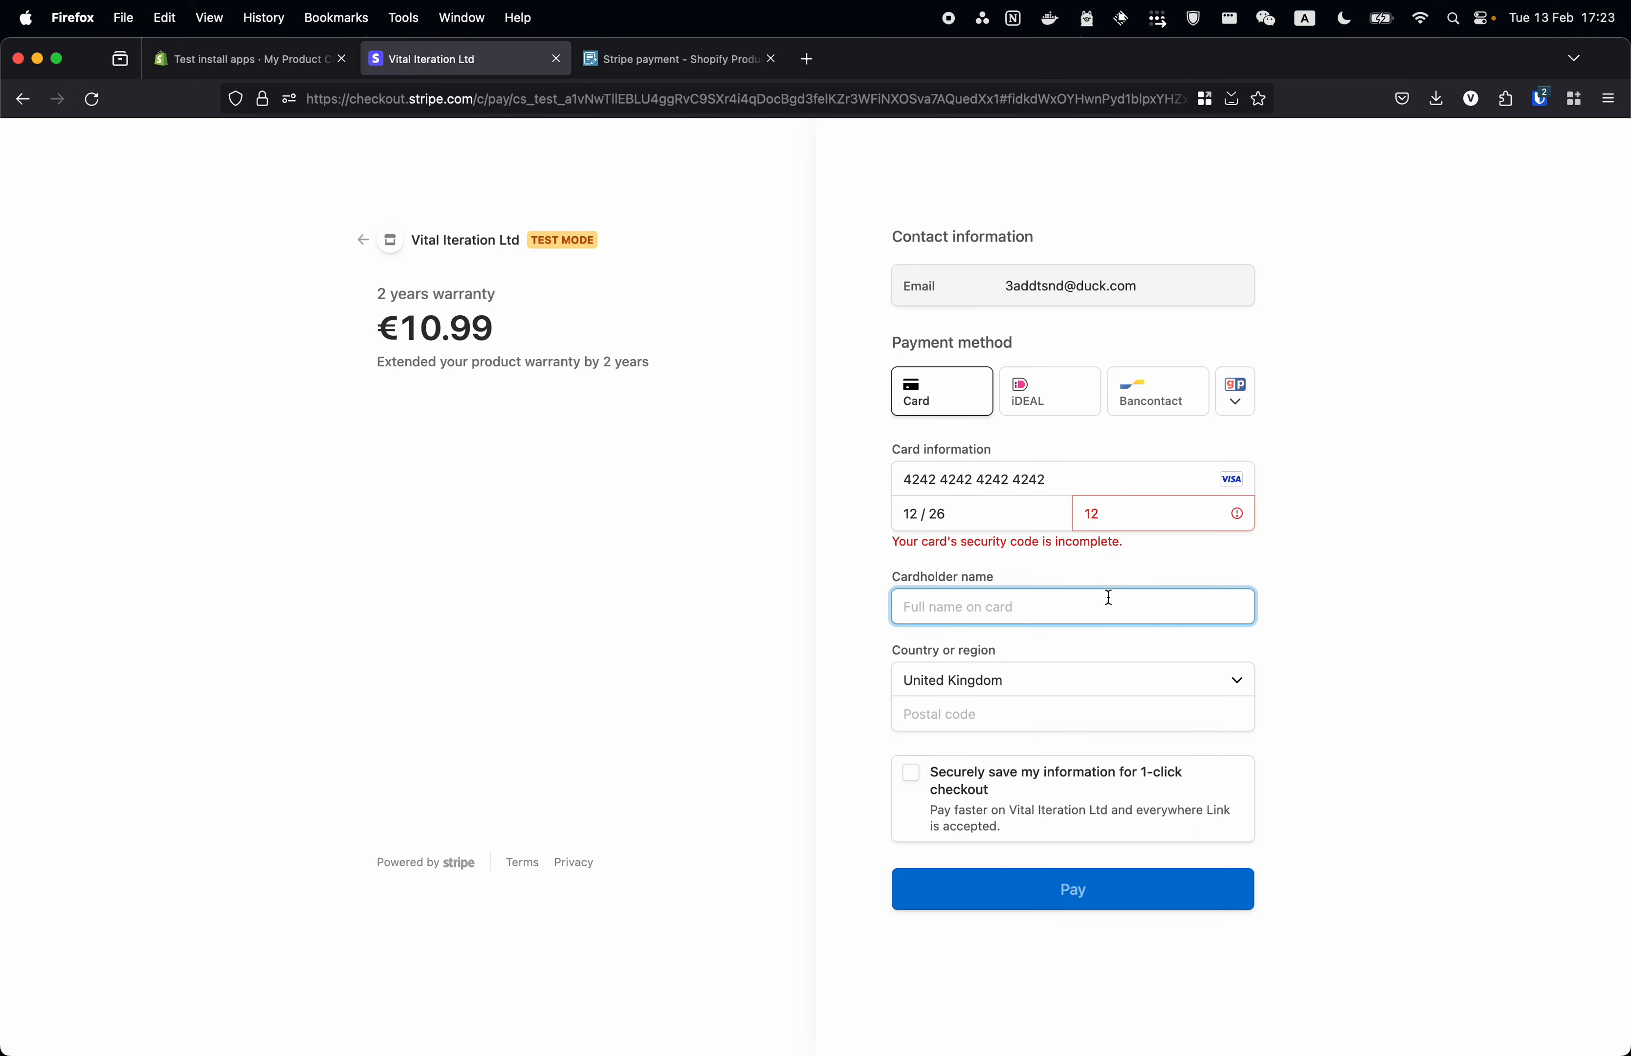
pyautogui.doubleClick(1131, 514)
pyautogui.write('223')
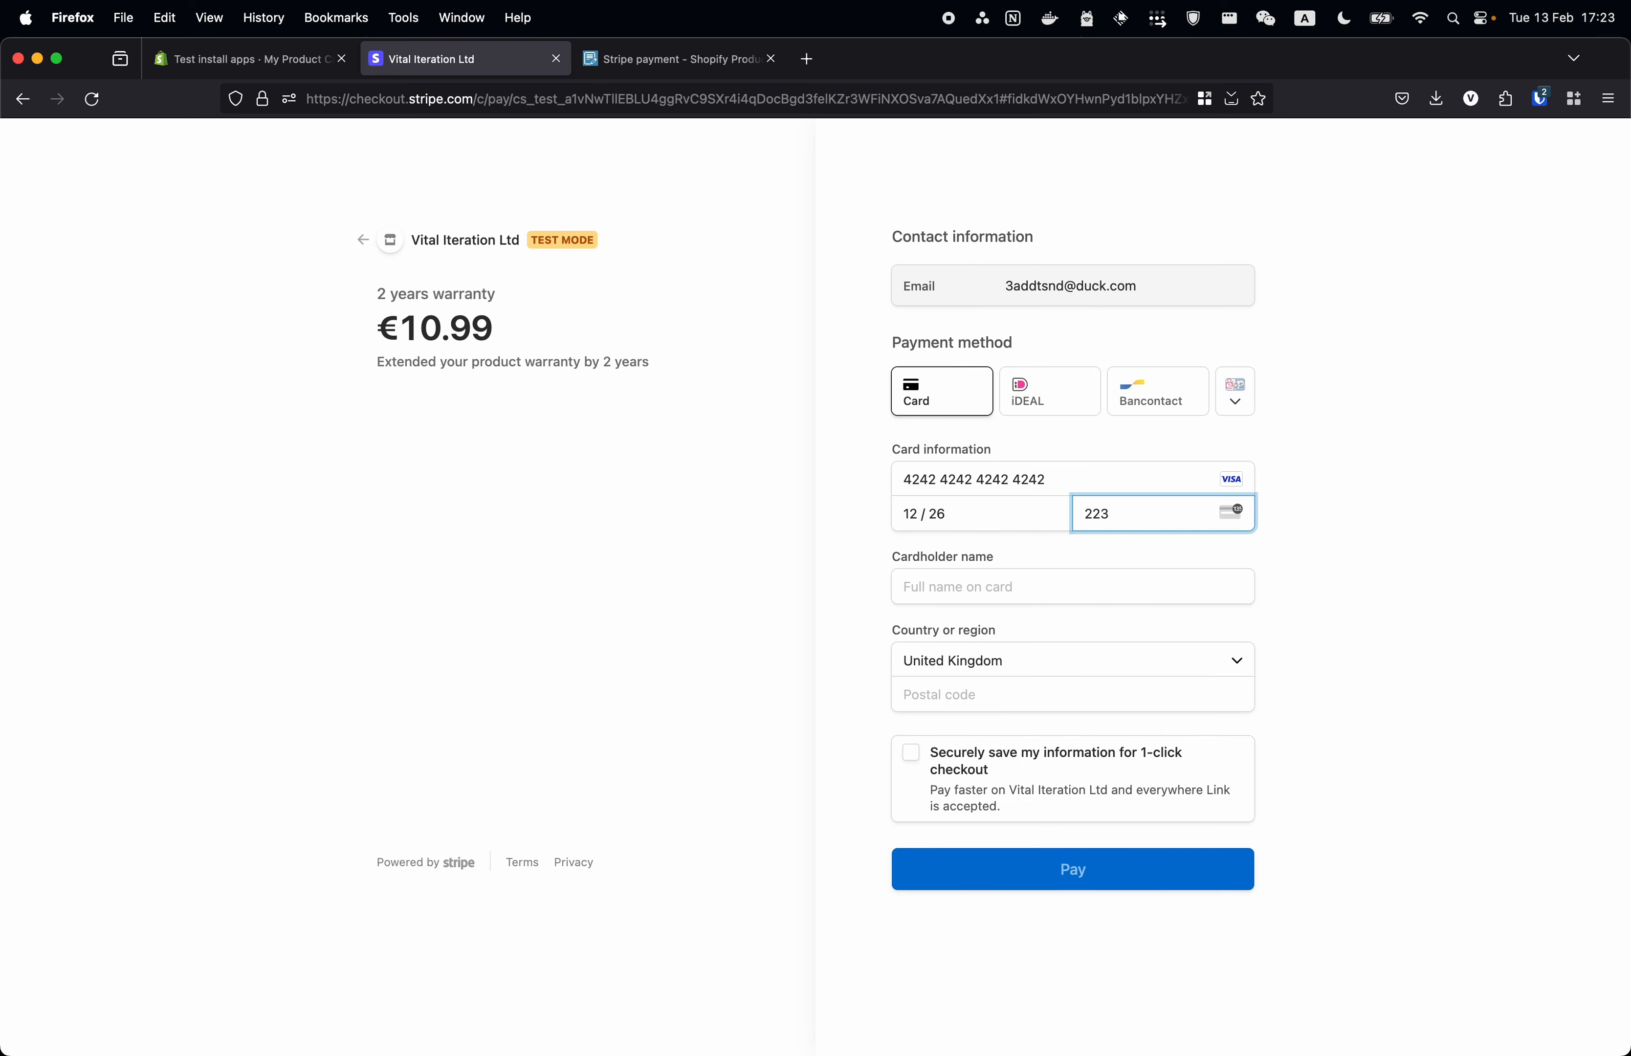
pyautogui.click(1103, 594)
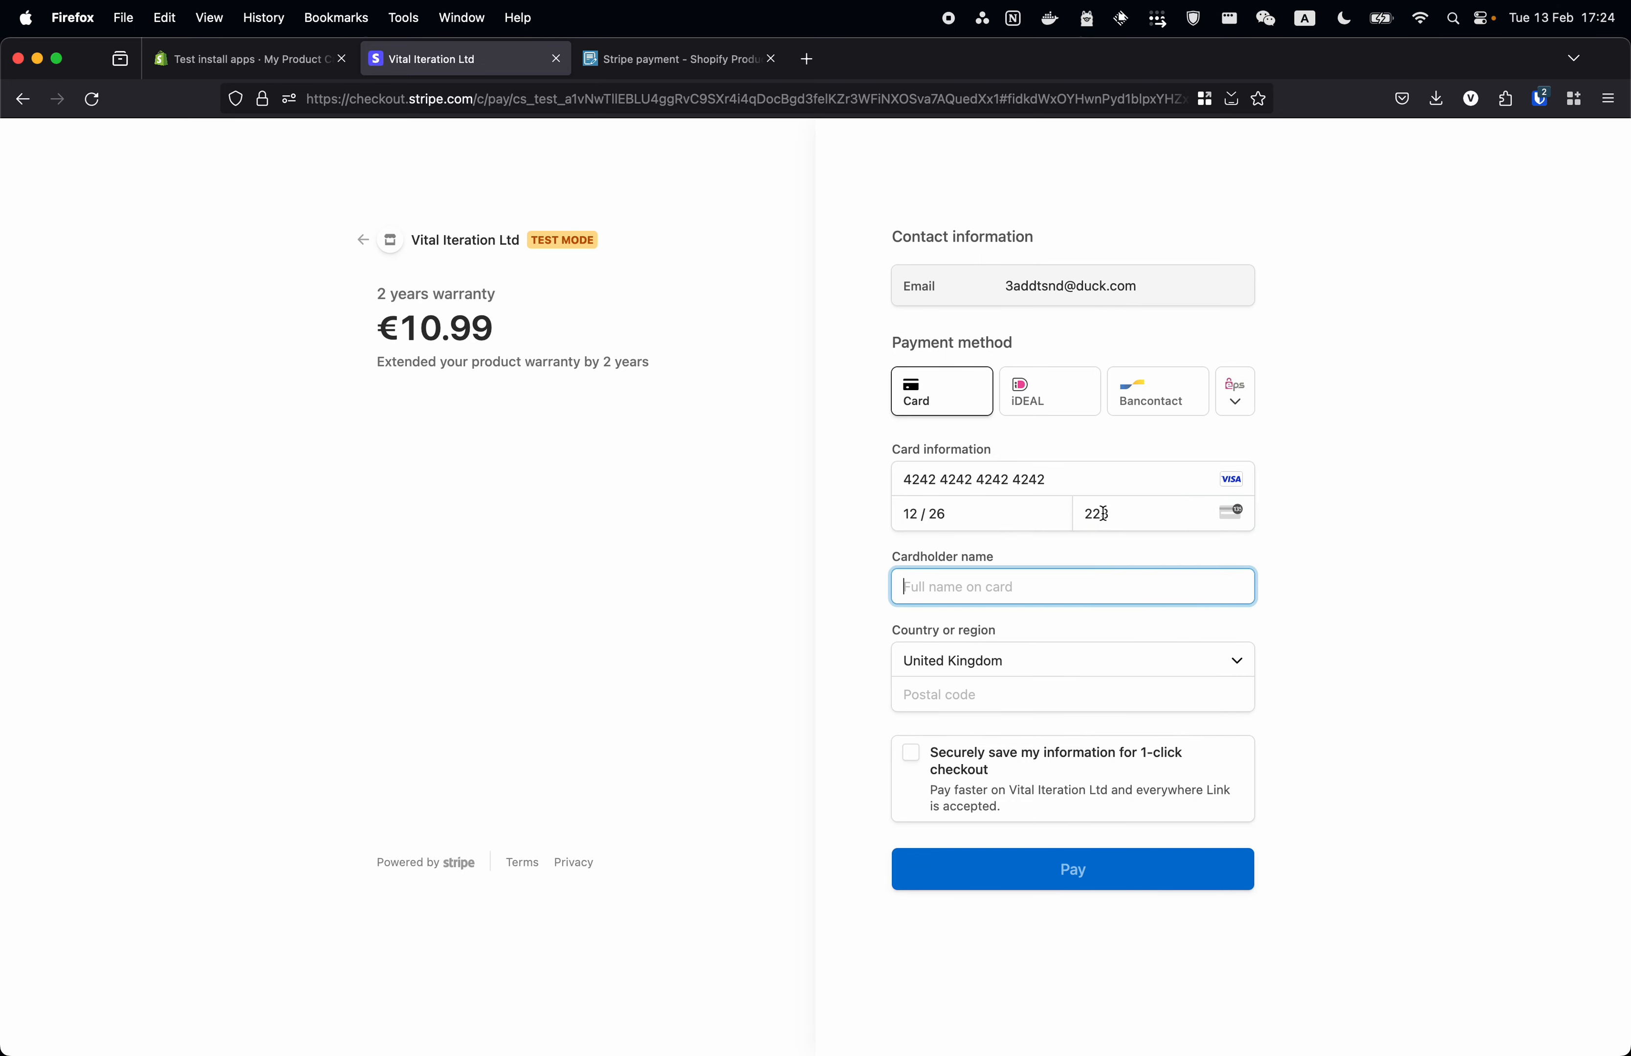
pyautogui.click(1147, 516)
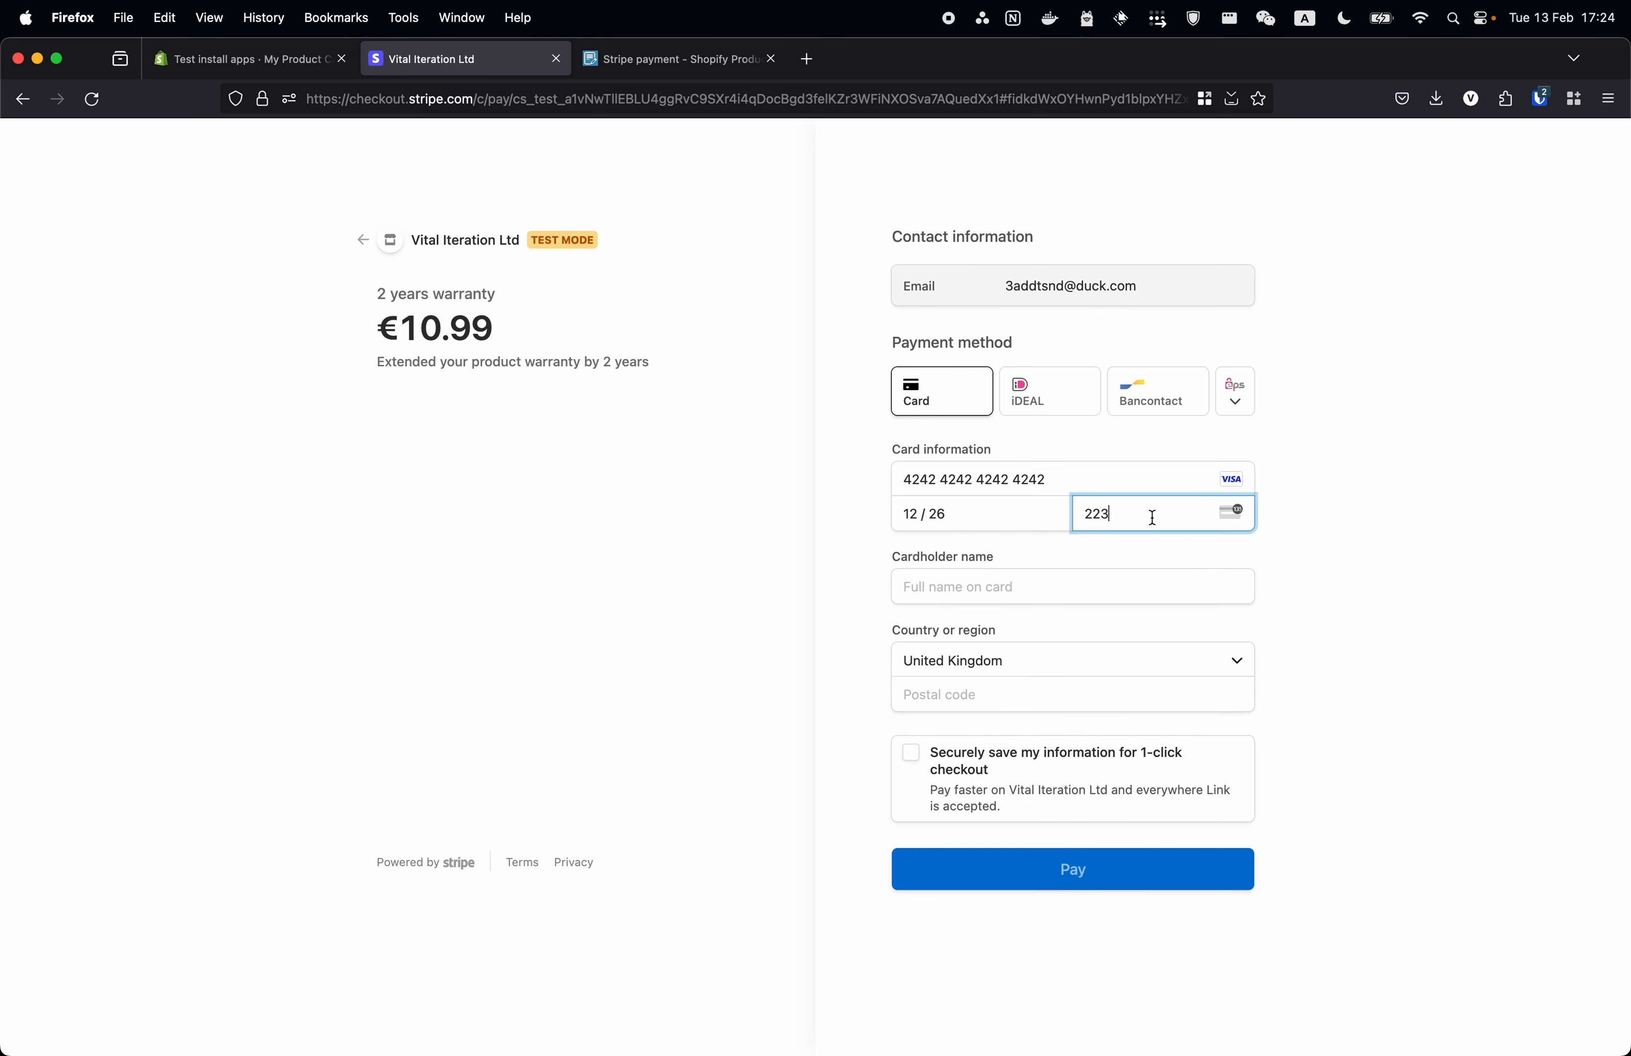
# - Fill in the cardholder name and a UK postcode, then return to the Shopify admin form
pyautogui.click(1028, 581)
pyautogui.write('123213')
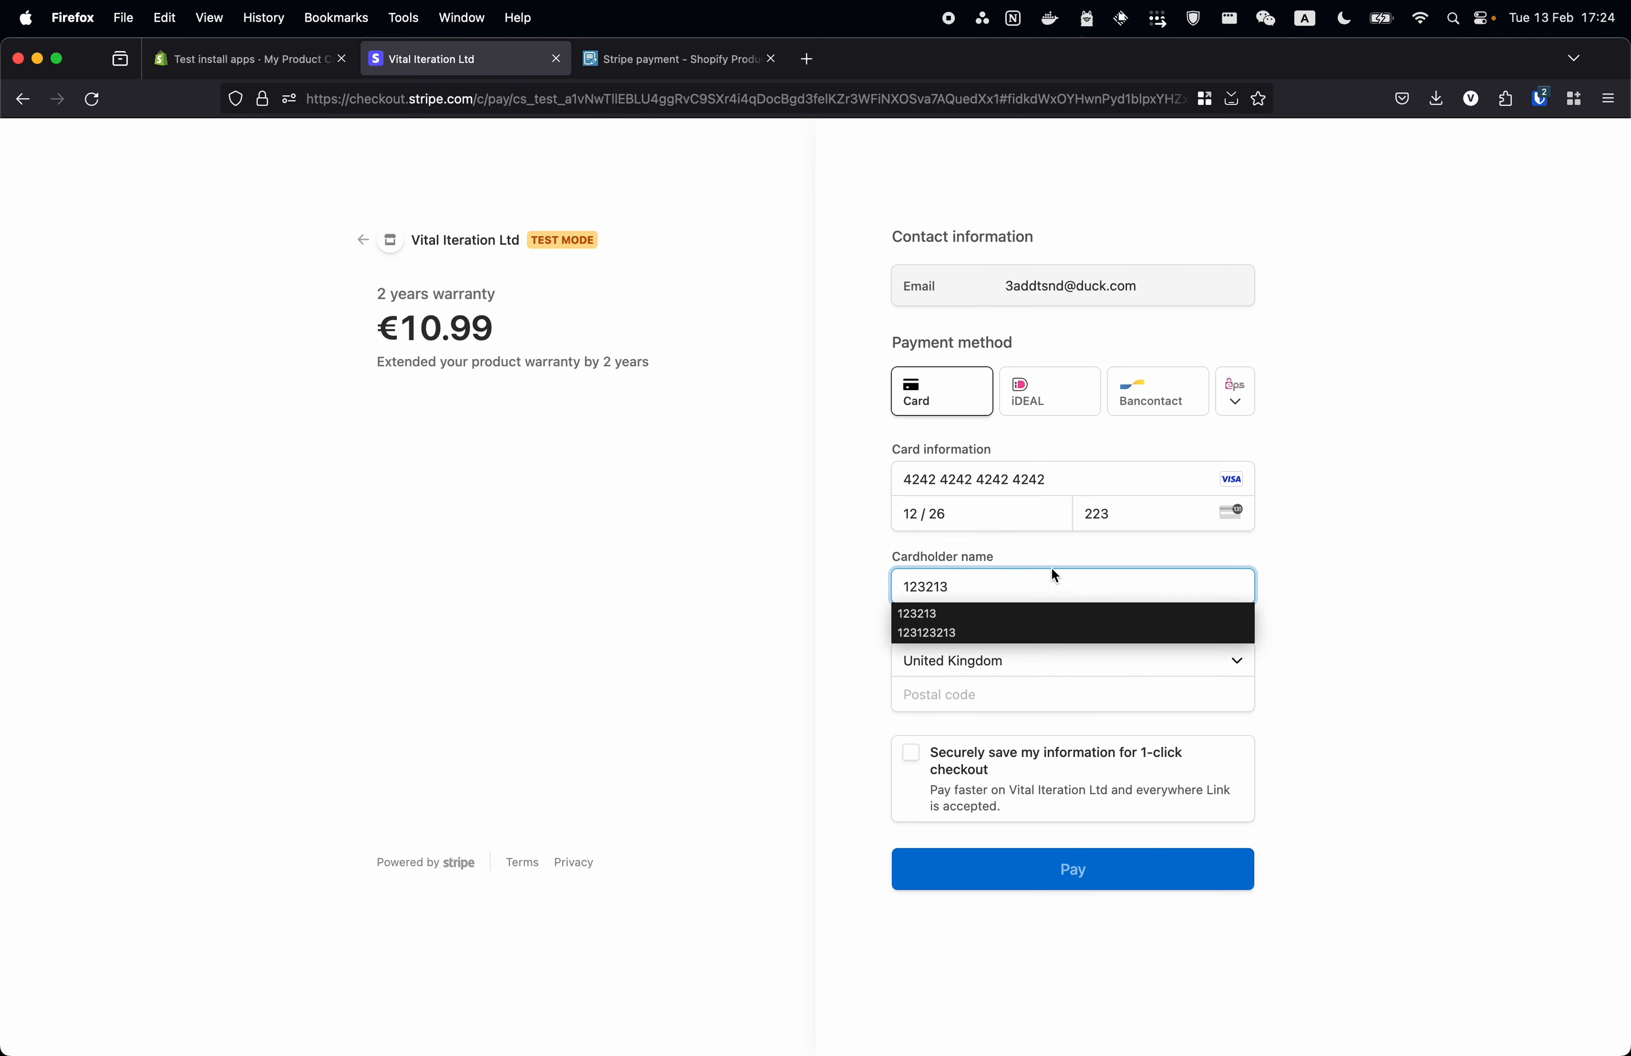
pyautogui.press('Escape')
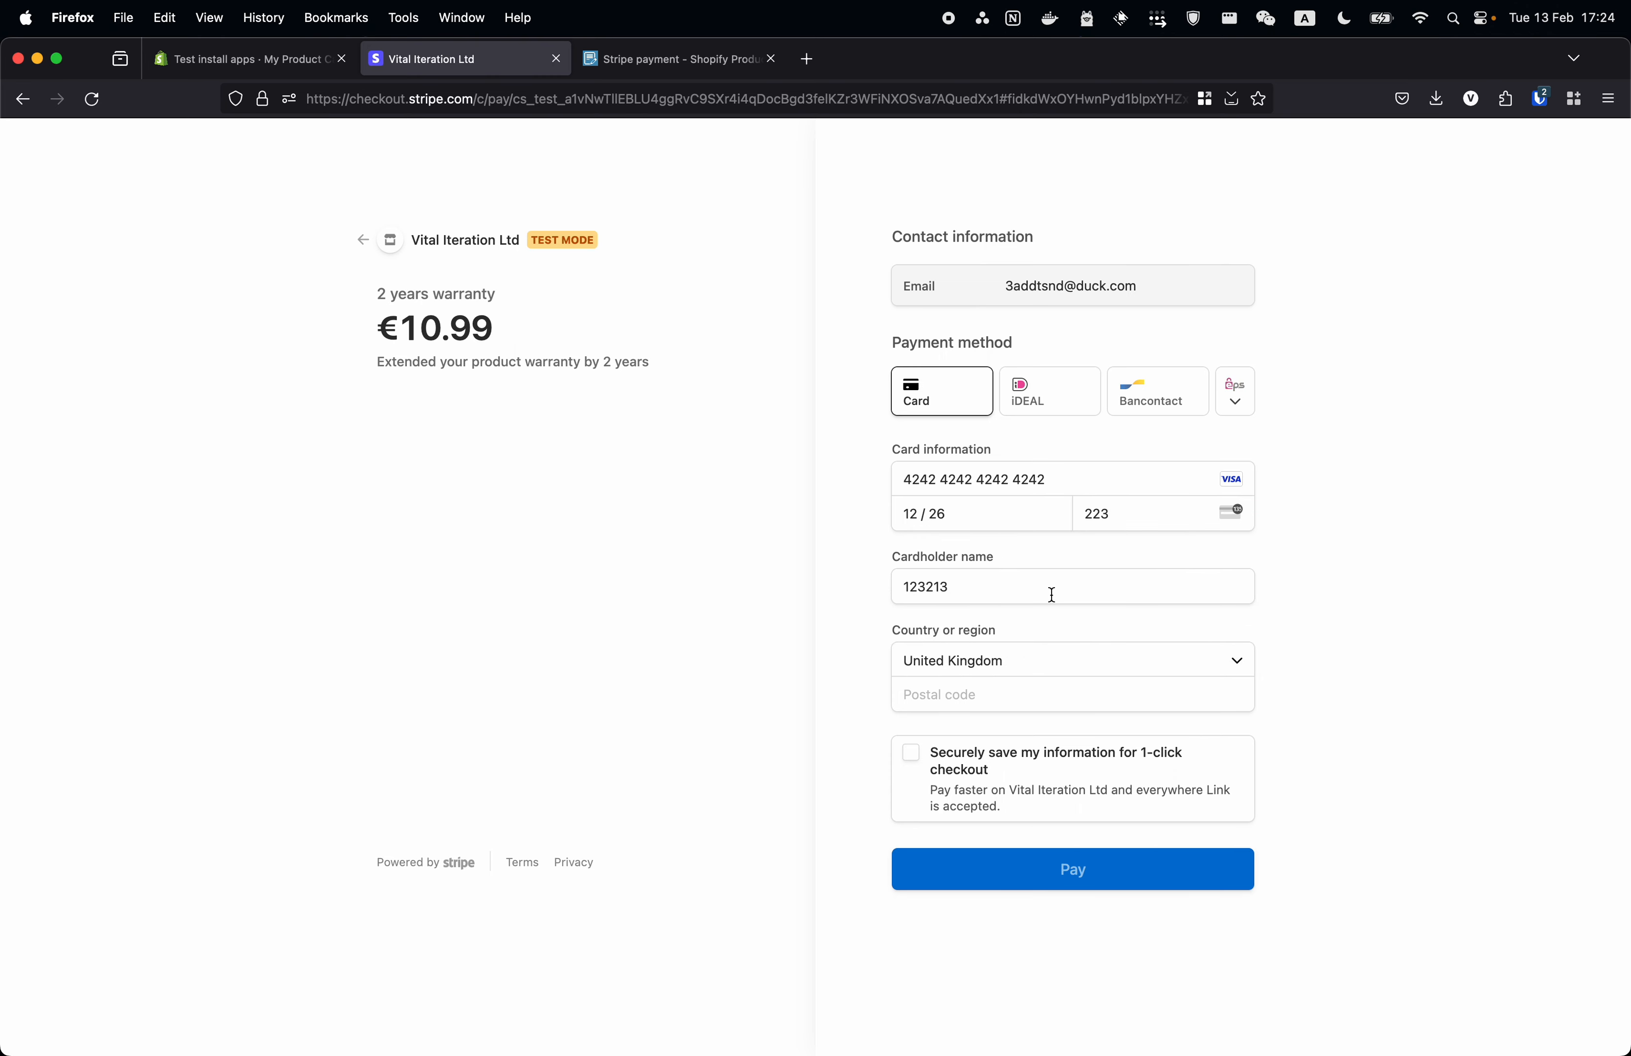
pyautogui.doubleClick(1052, 594)
pyautogui.write('test')
pyautogui.click(1045, 698)
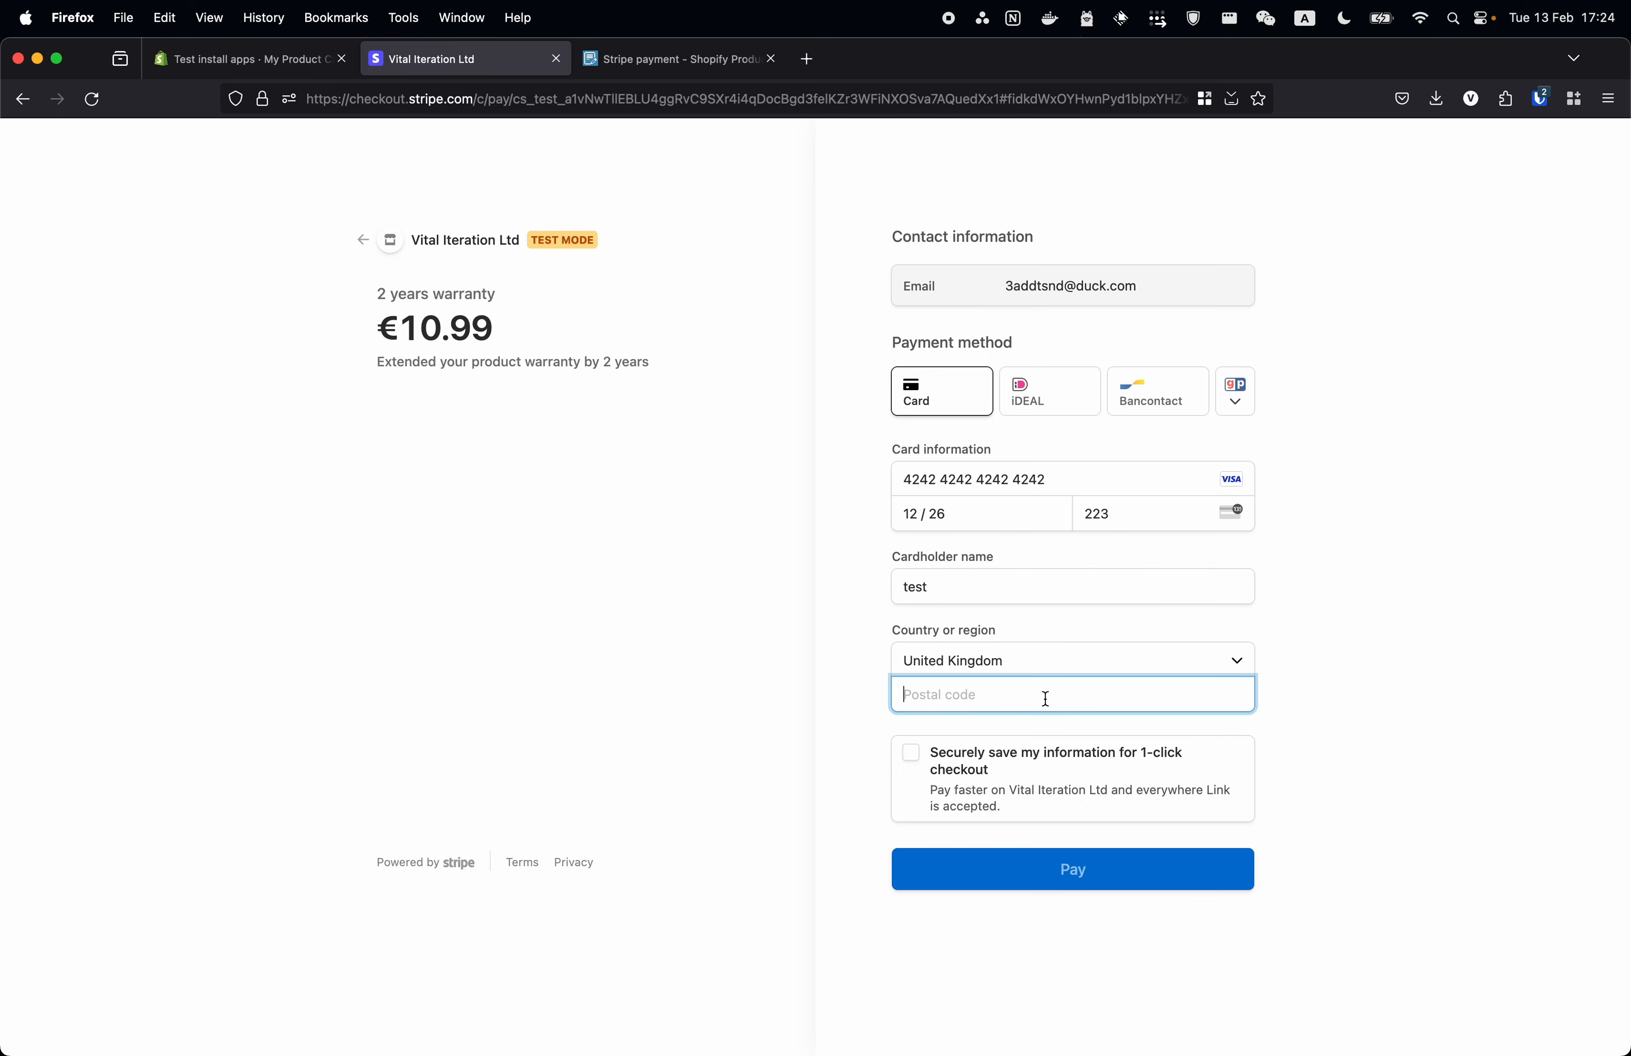
pyautogui.write('BS11BS')
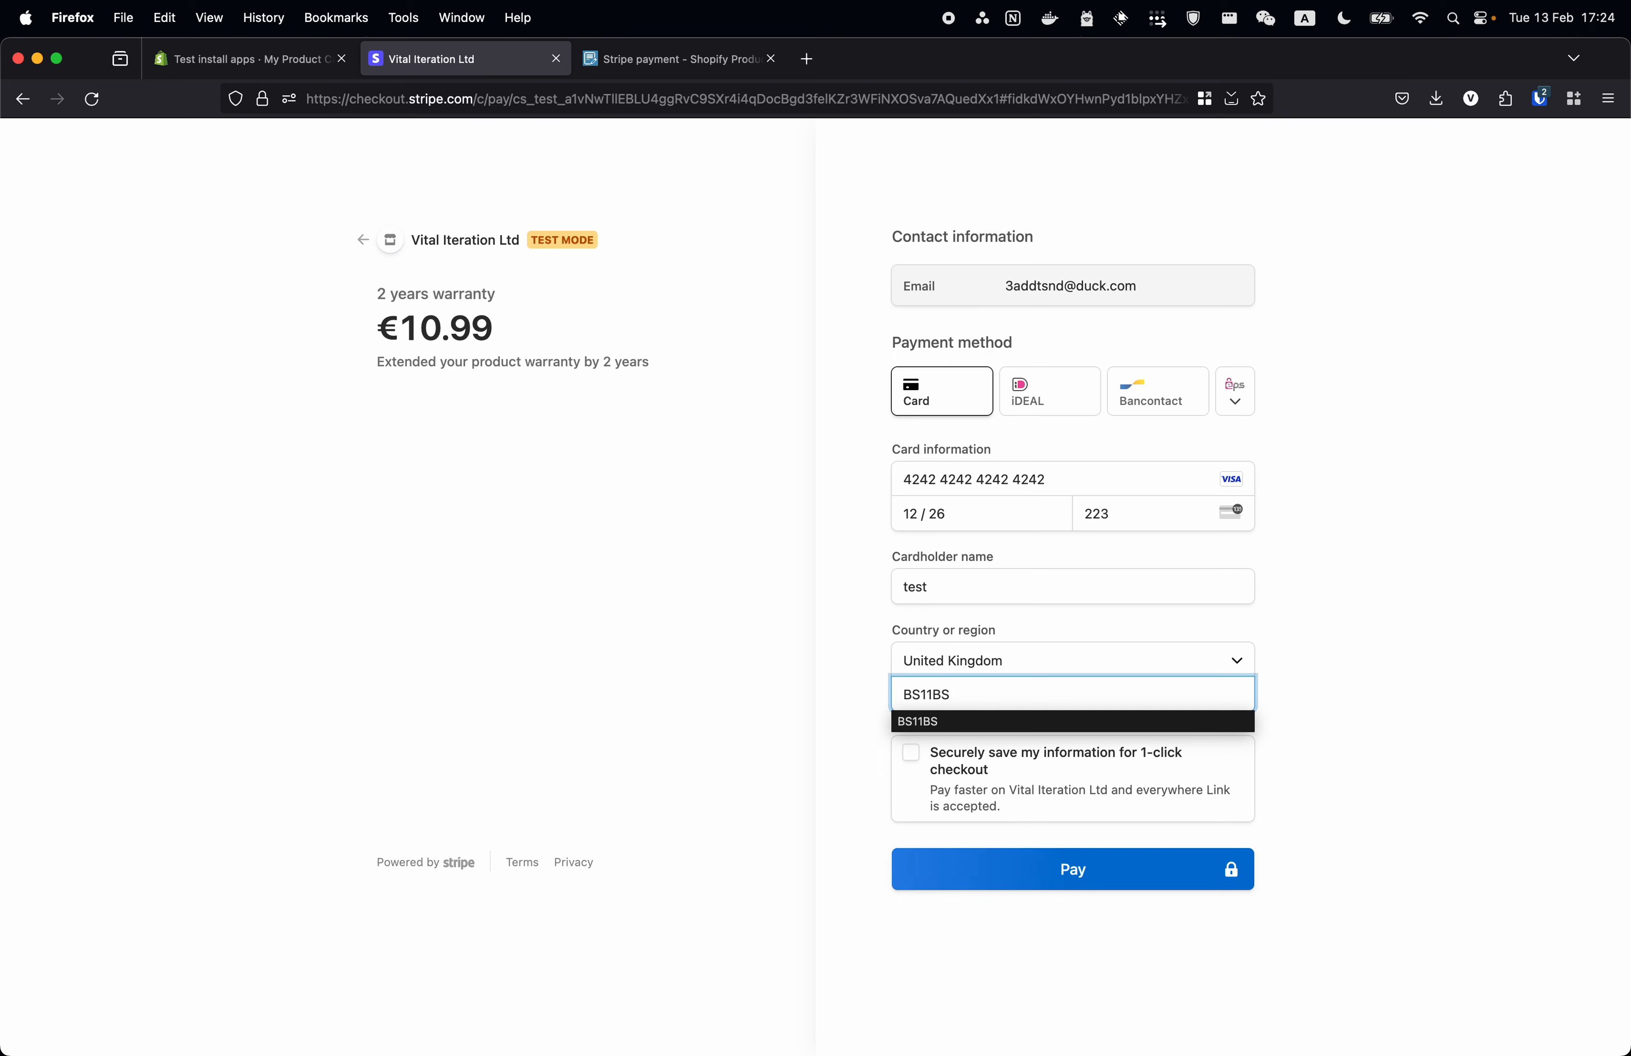
pyautogui.click(1331, 737)
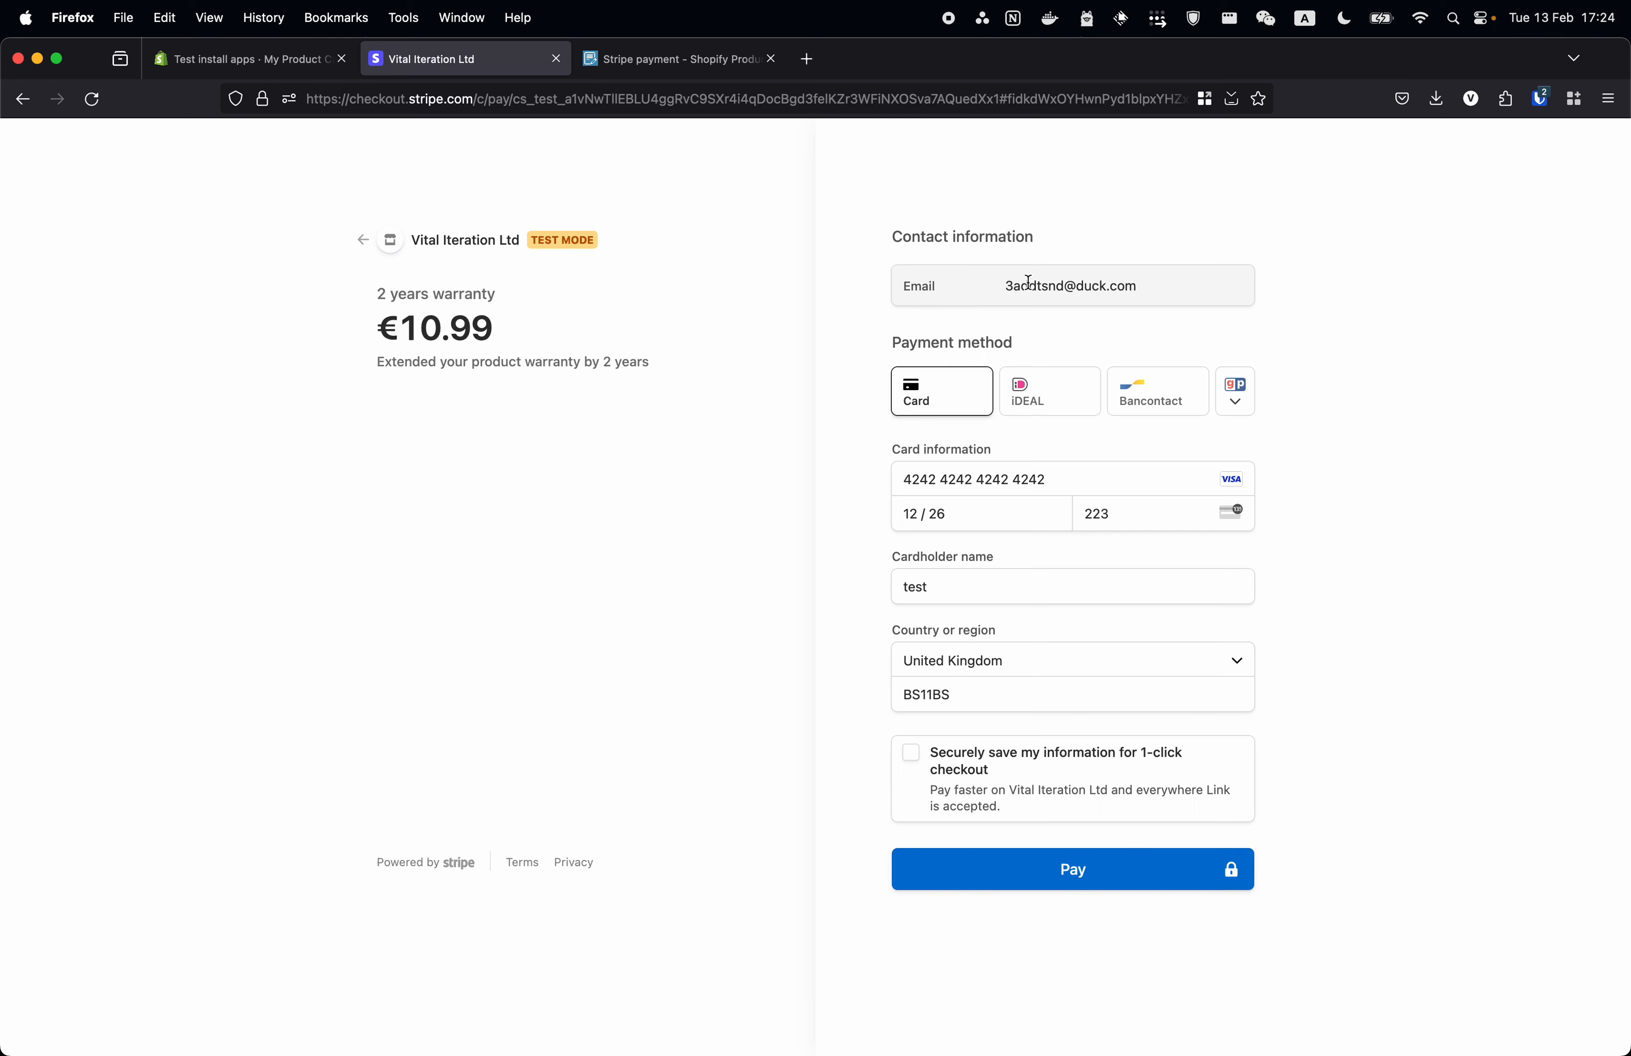
pyautogui.moveTo(991, 285); pyautogui.dragTo(1260, 307)
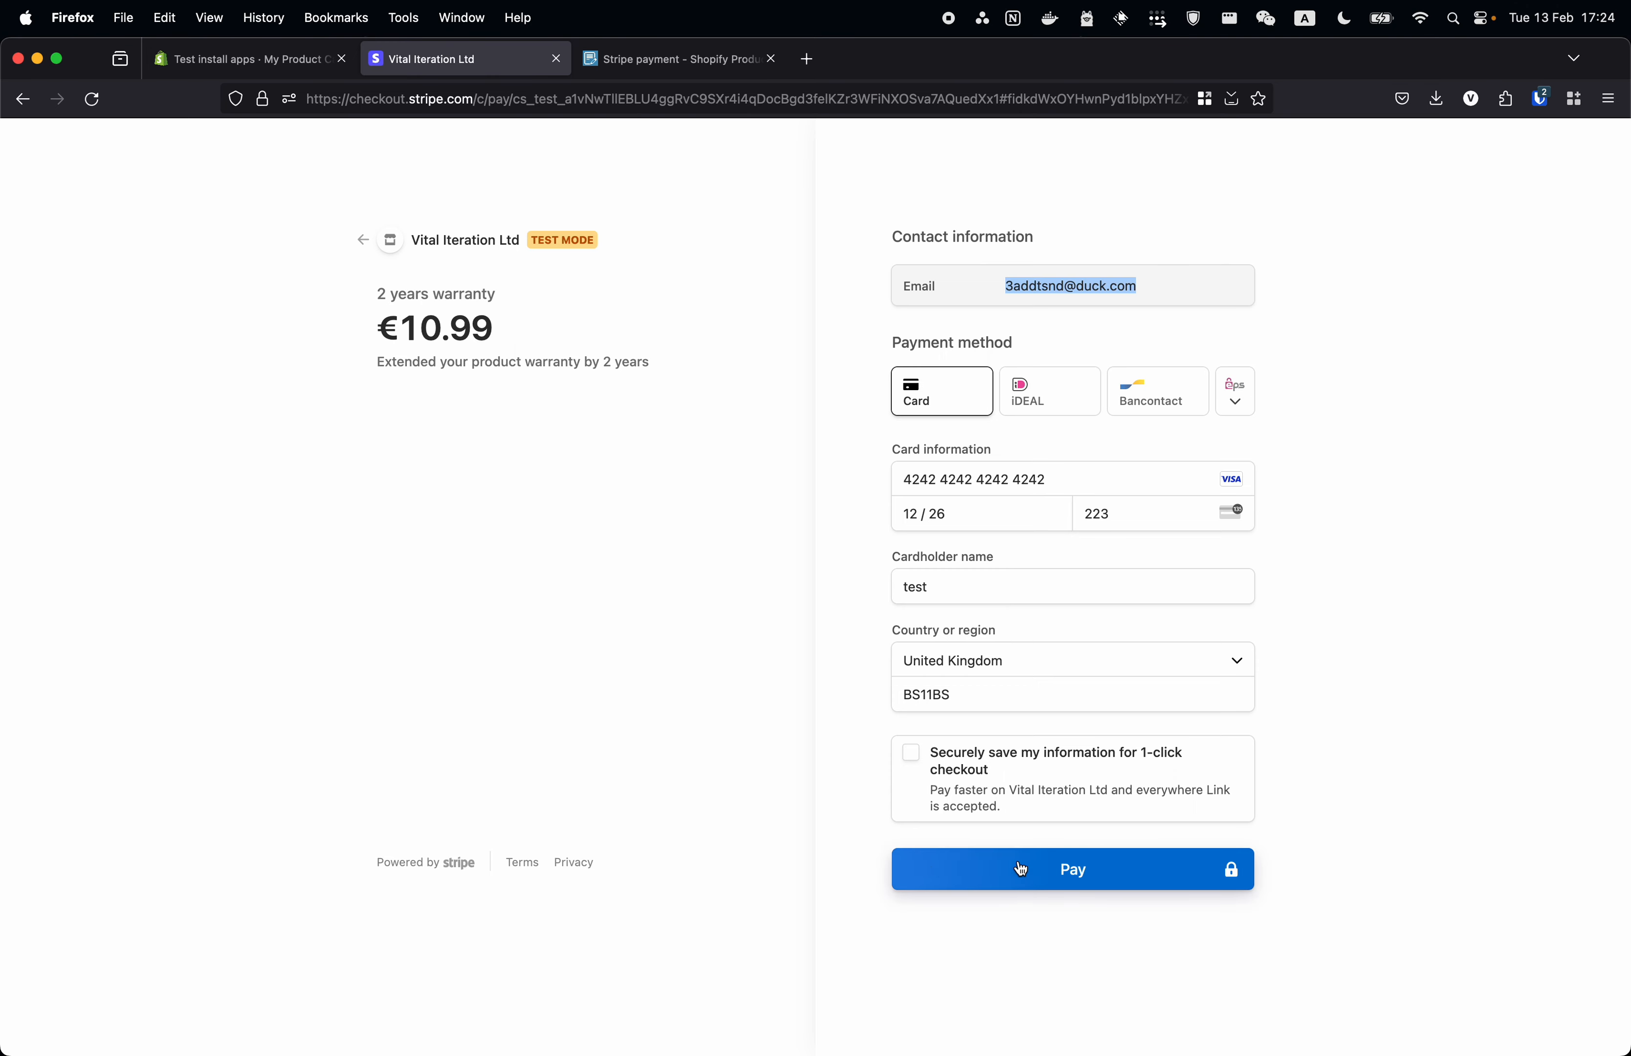
pyautogui.click(777, 651)
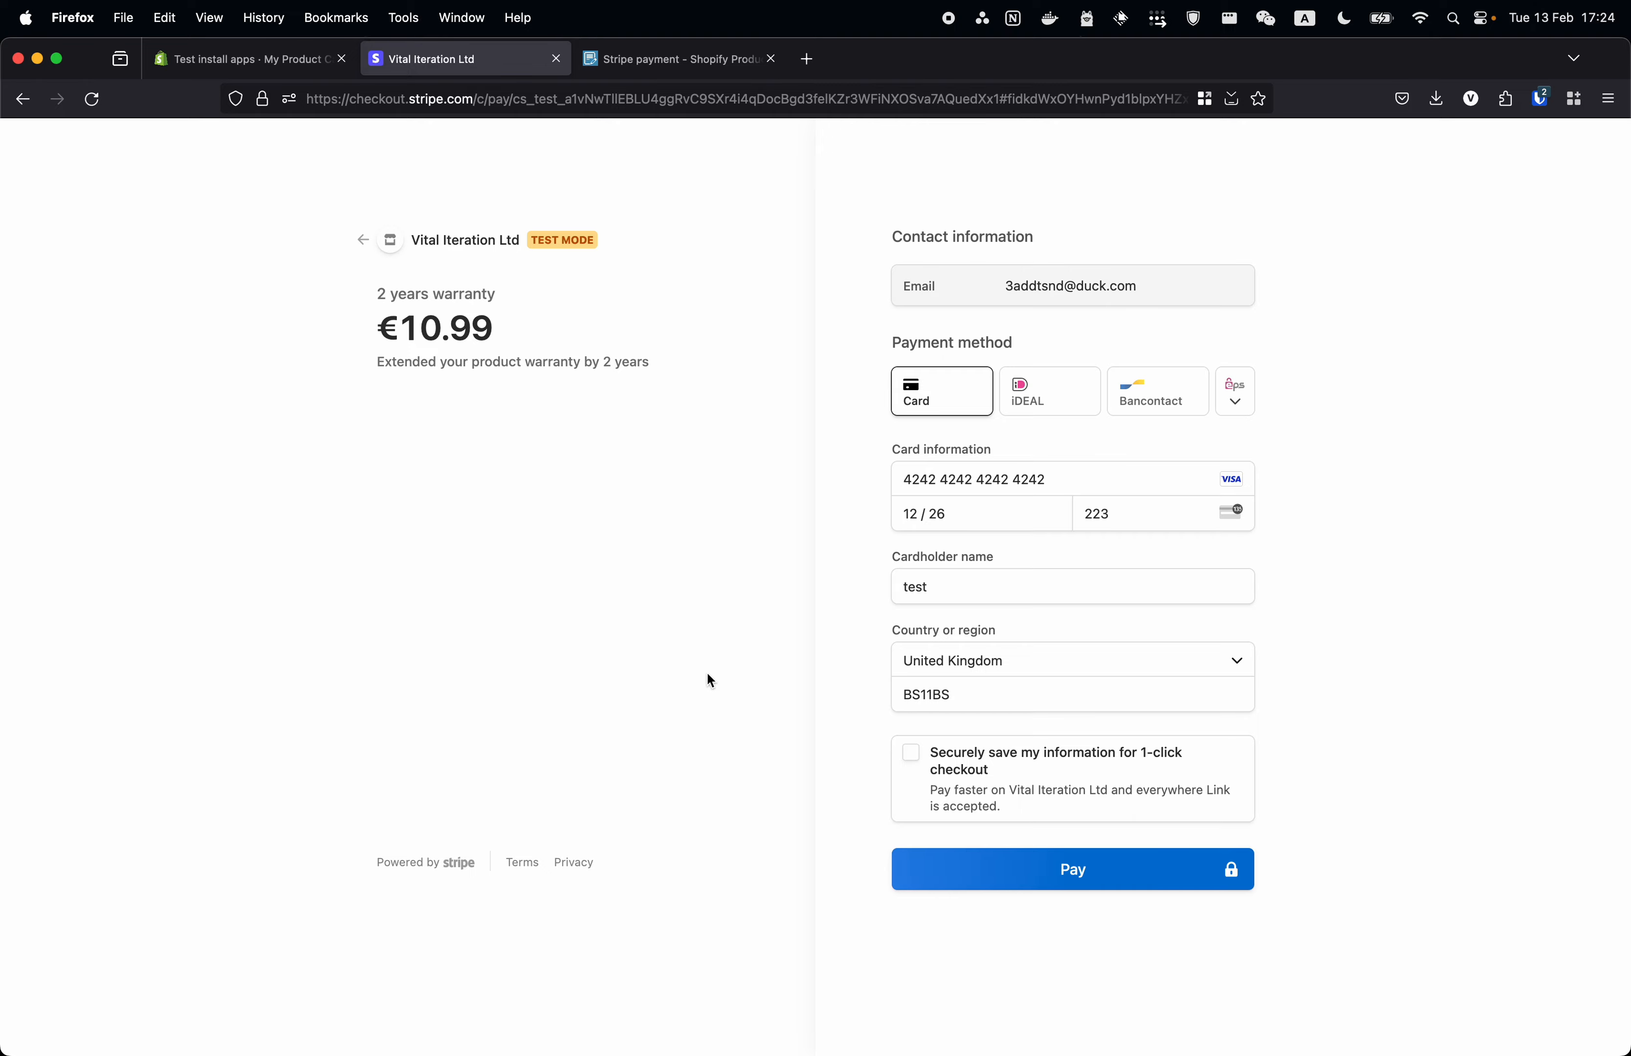
pyautogui.click(257, 57)
# - Check the Payment field's success and cancelled texts, then pay €10.99 with the test card without saving it
pyautogui.click(1156, 232)
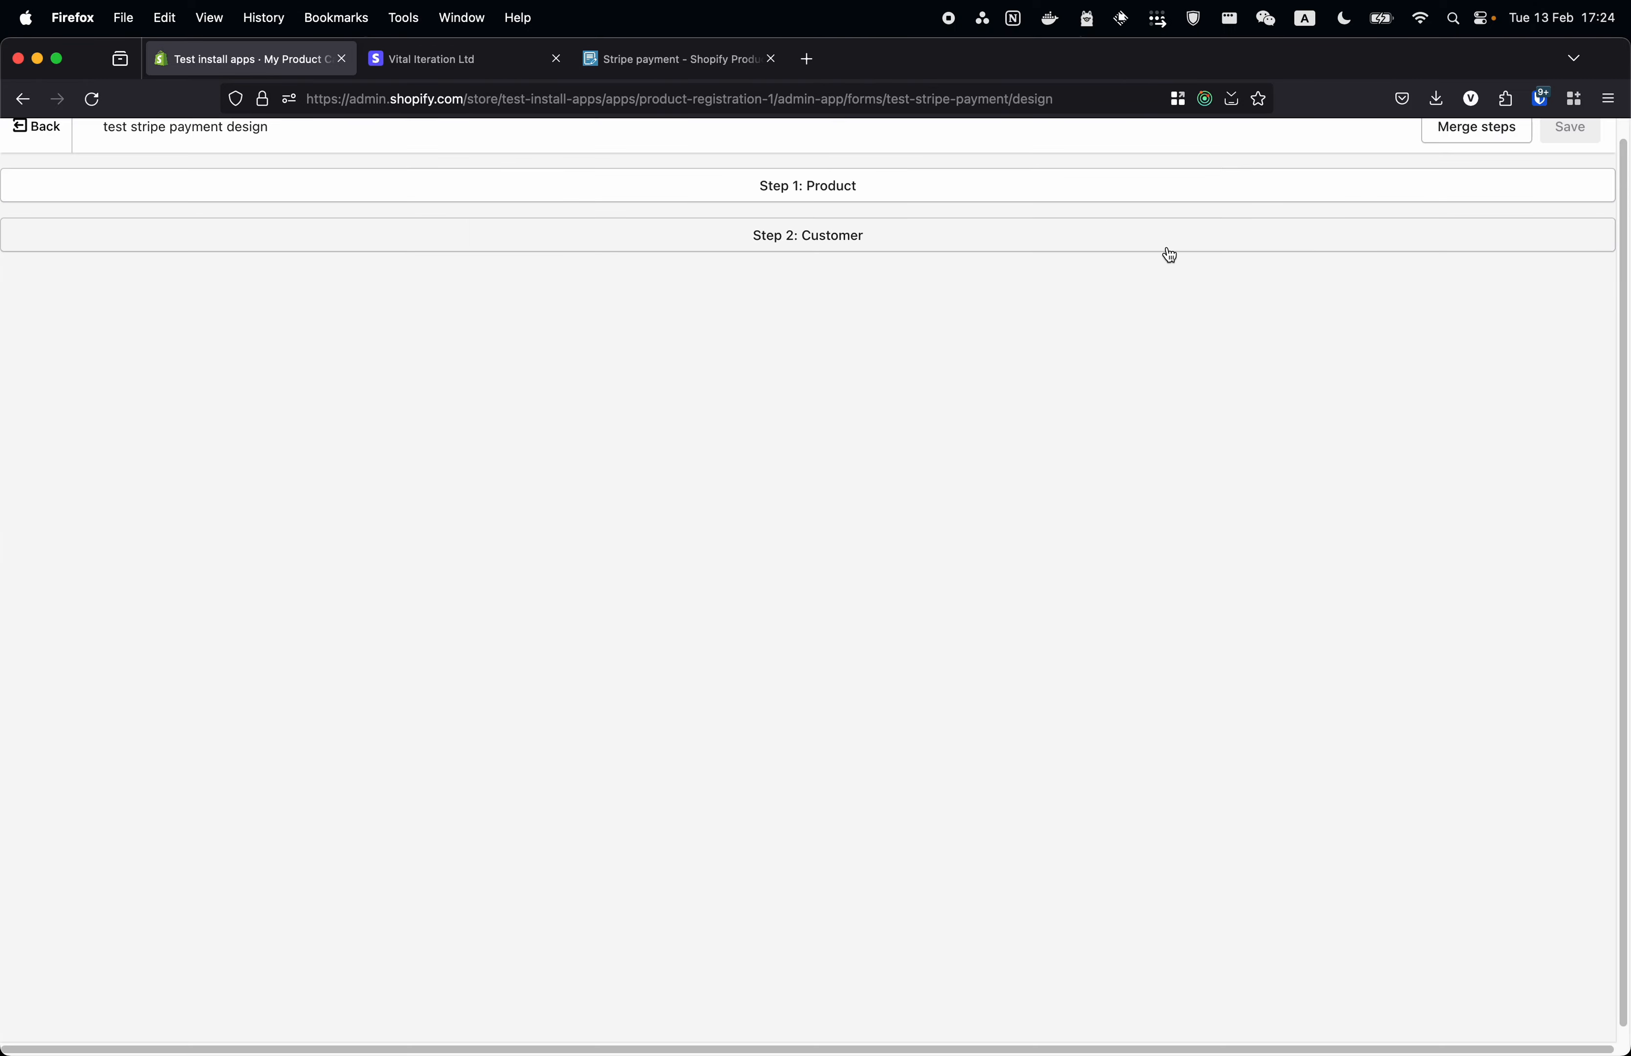
pyautogui.click(862, 189)
pyautogui.click(798, 512)
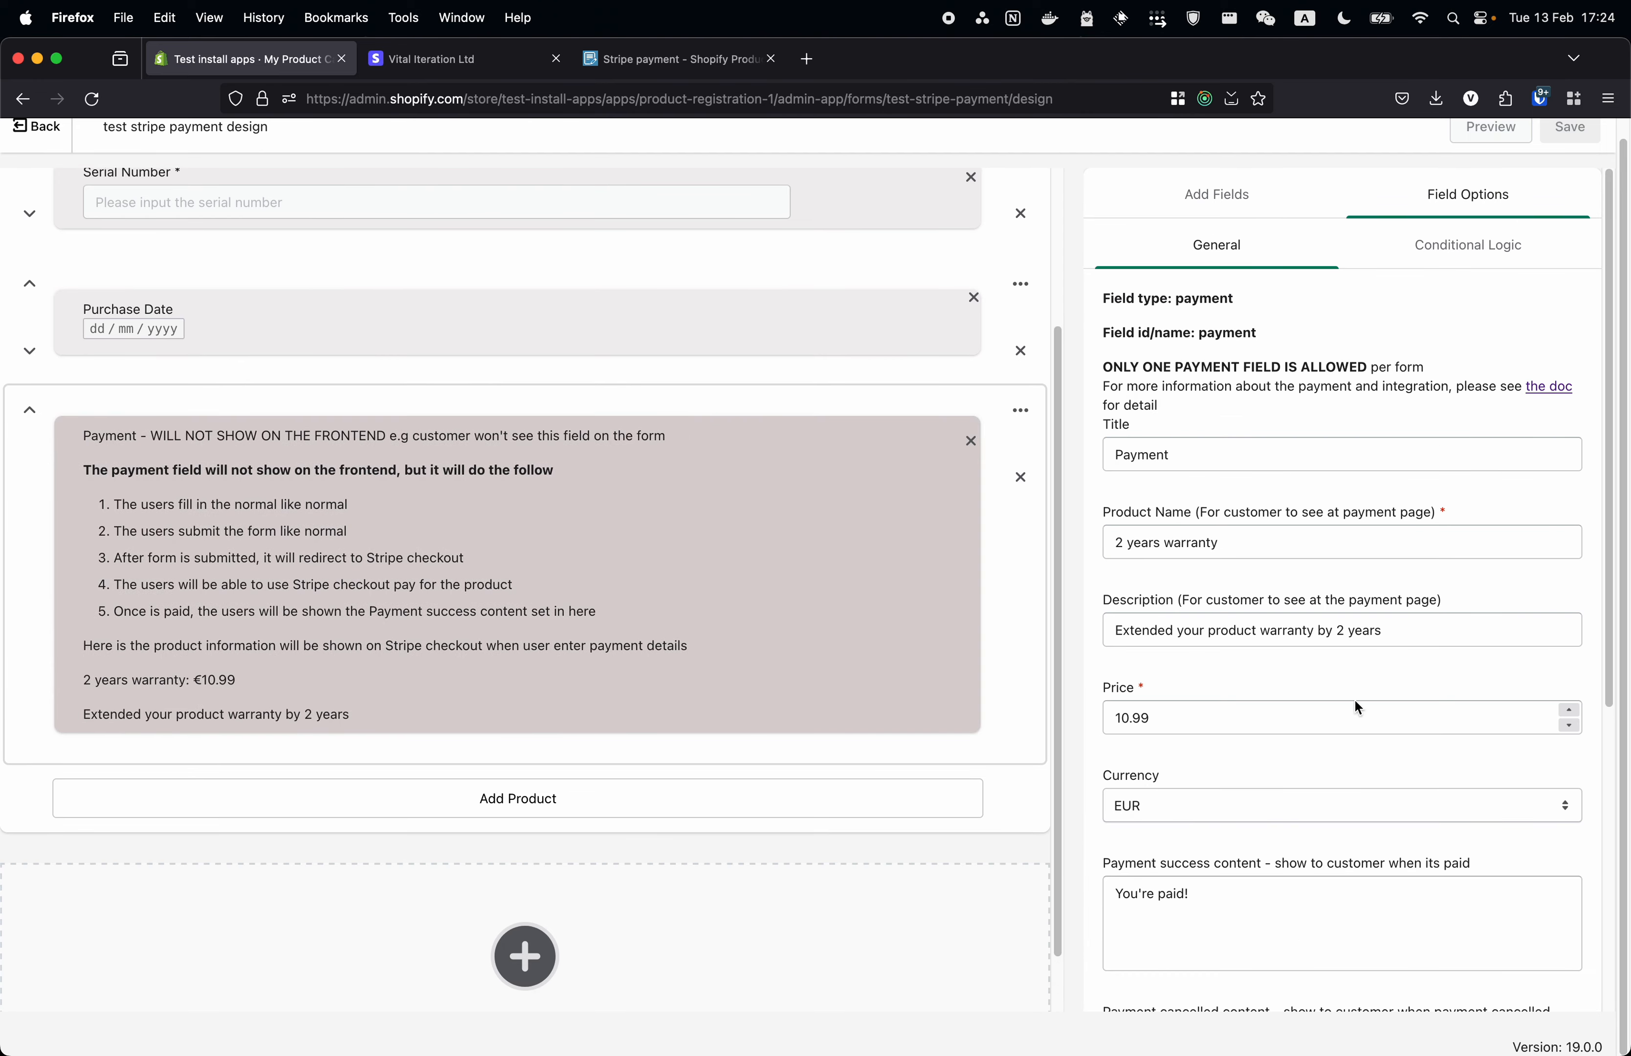
pyautogui.click(1241, 917)
pyautogui.scroll(-5, 1241, 918)
pyautogui.click(1240, 591)
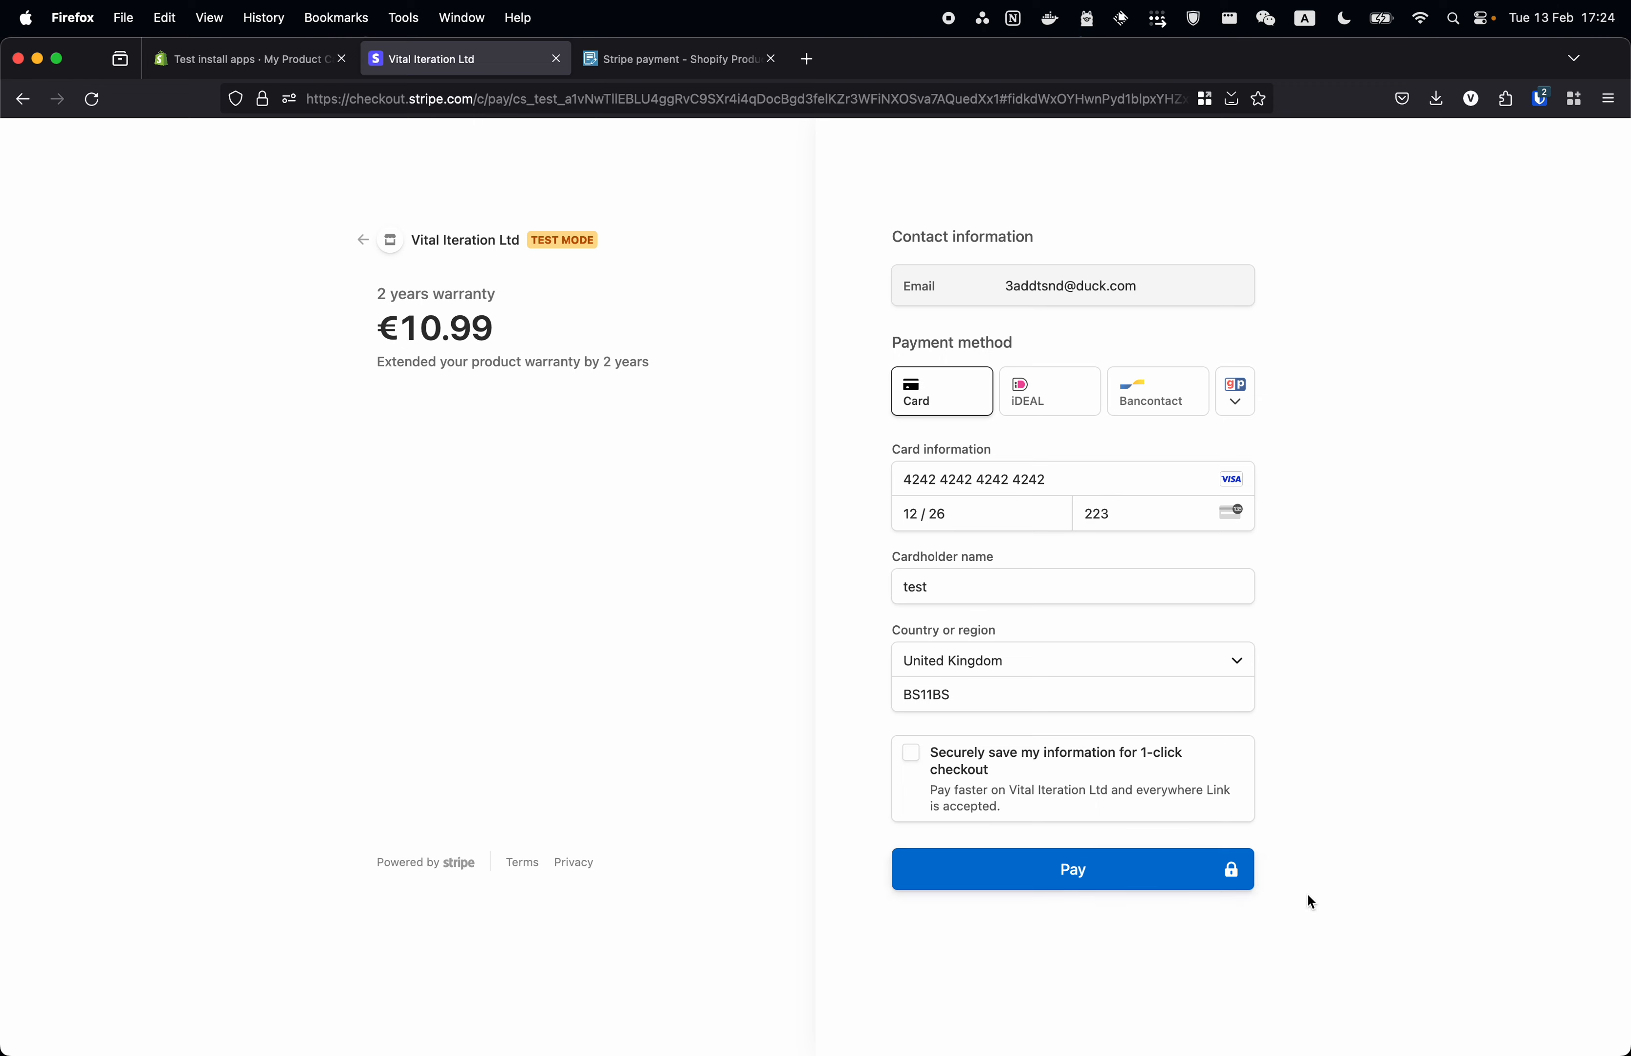
pyautogui.click(1082, 873)
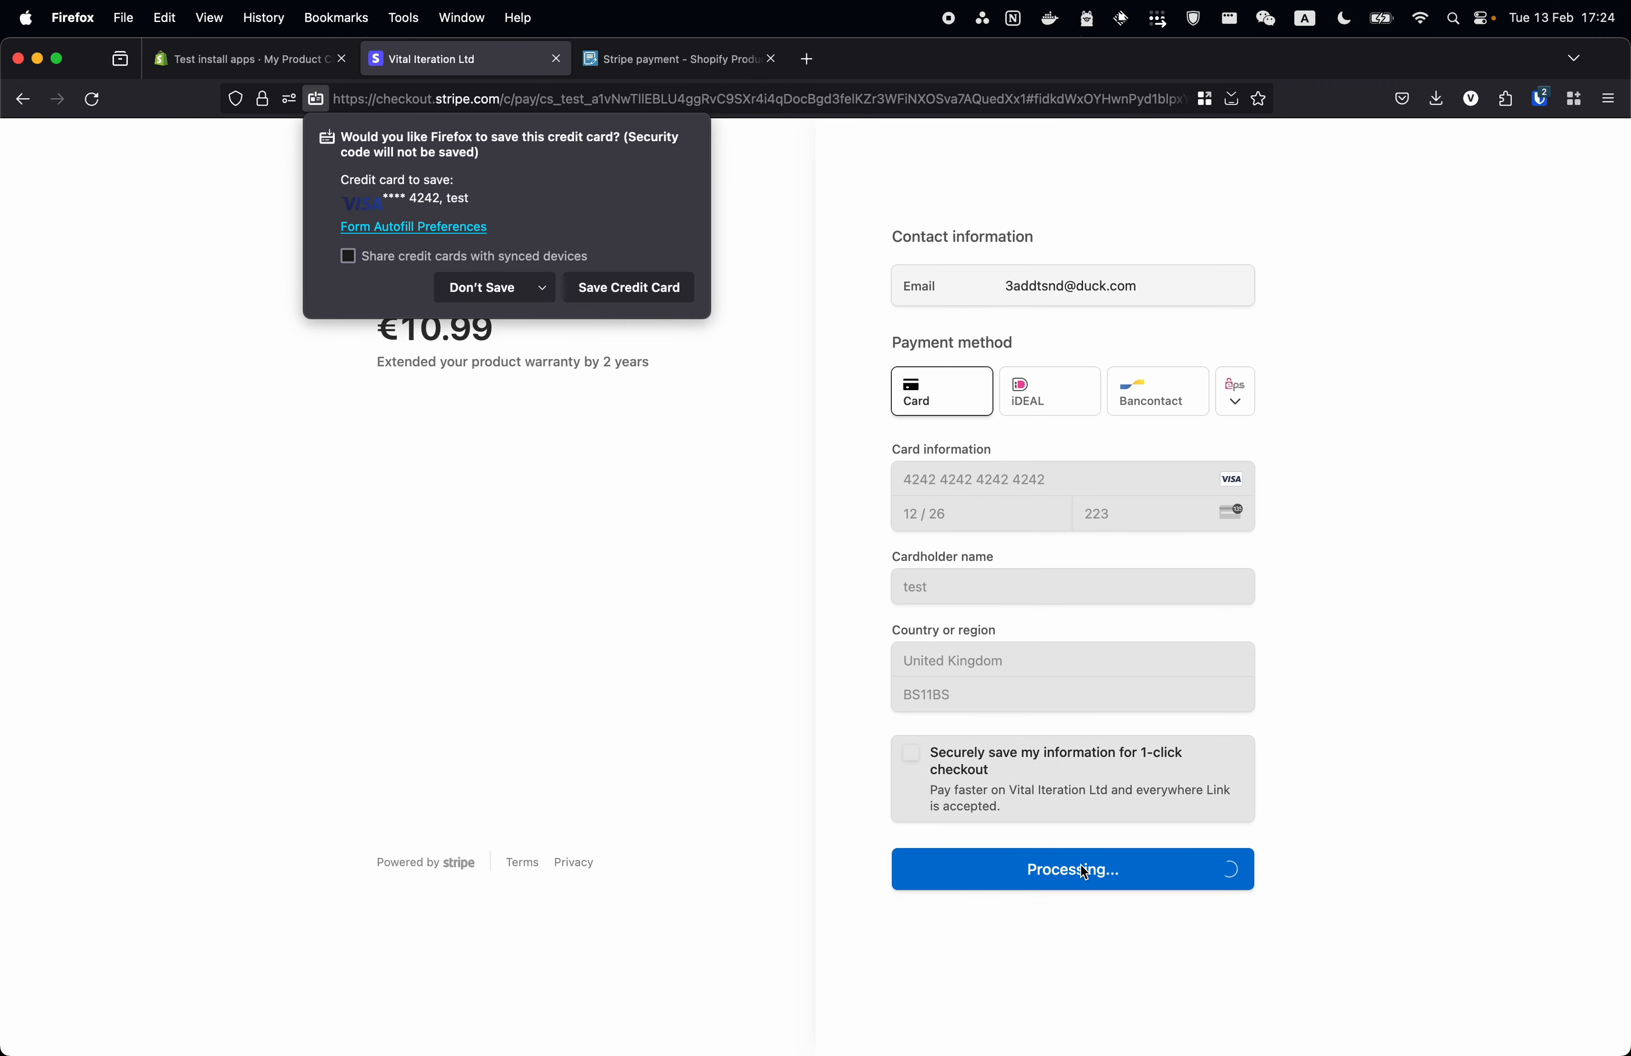
pyautogui.click(514, 292)
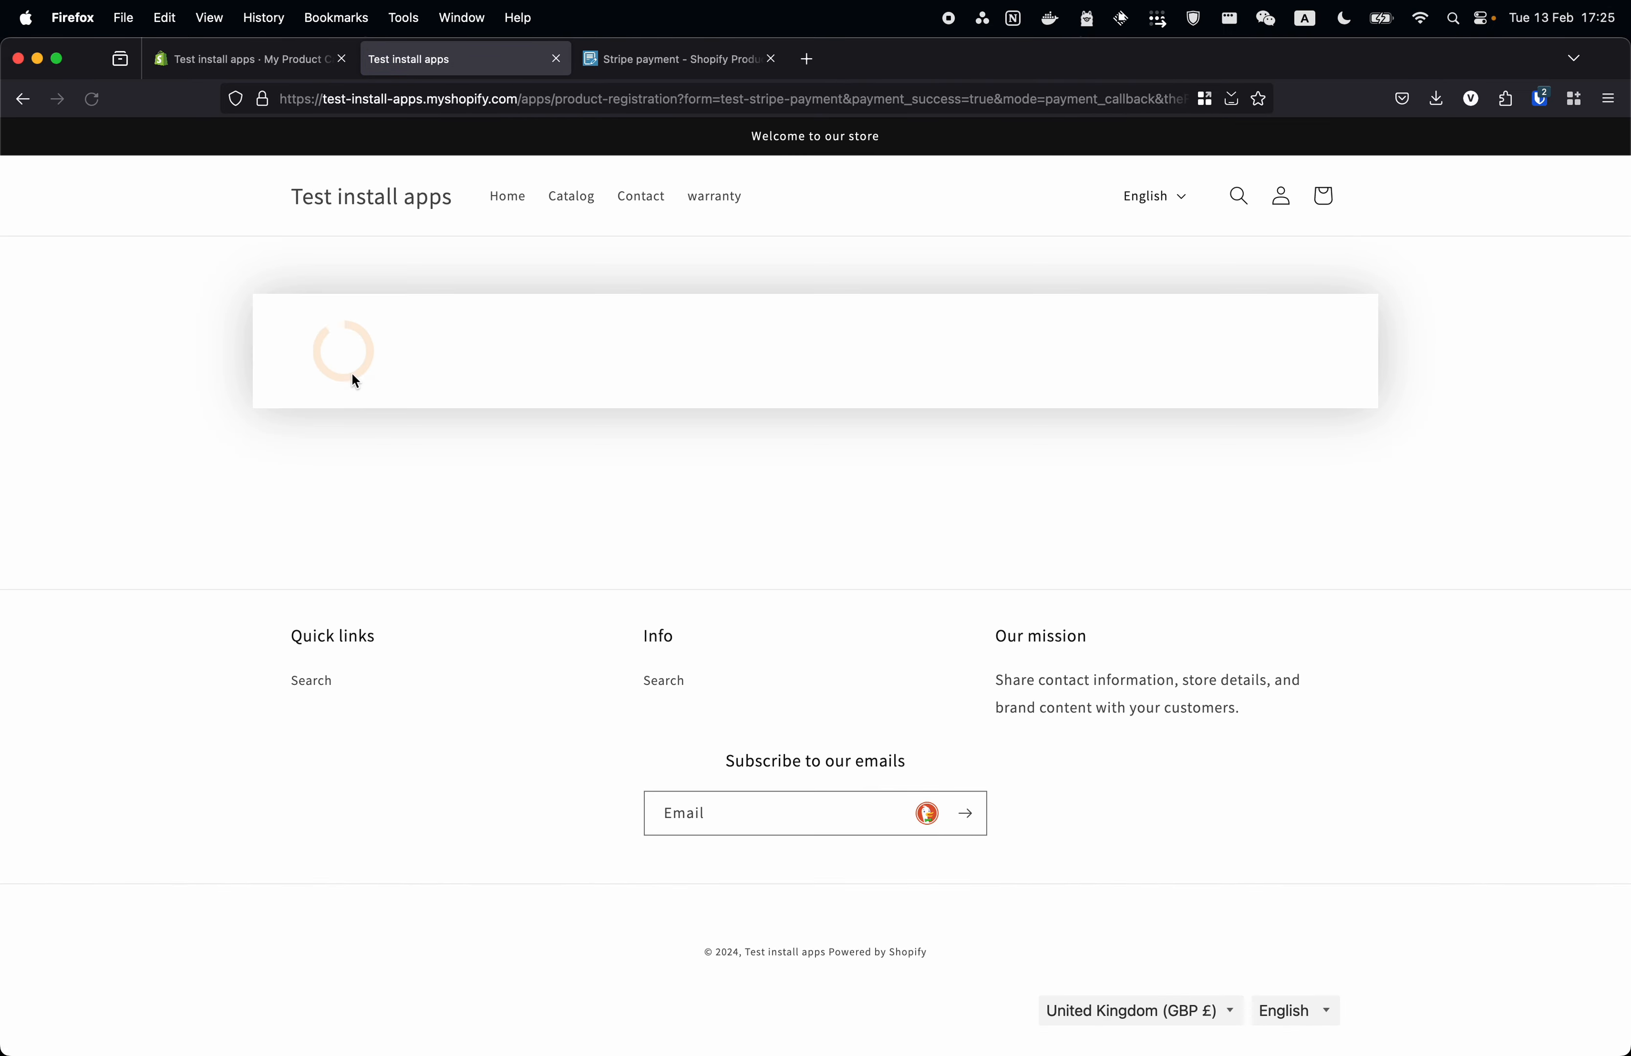
# - Confirm the storefront shows the 'You're paid!' confirmation message
pyautogui.moveTo(315, 328); pyautogui.dragTo(382, 329)
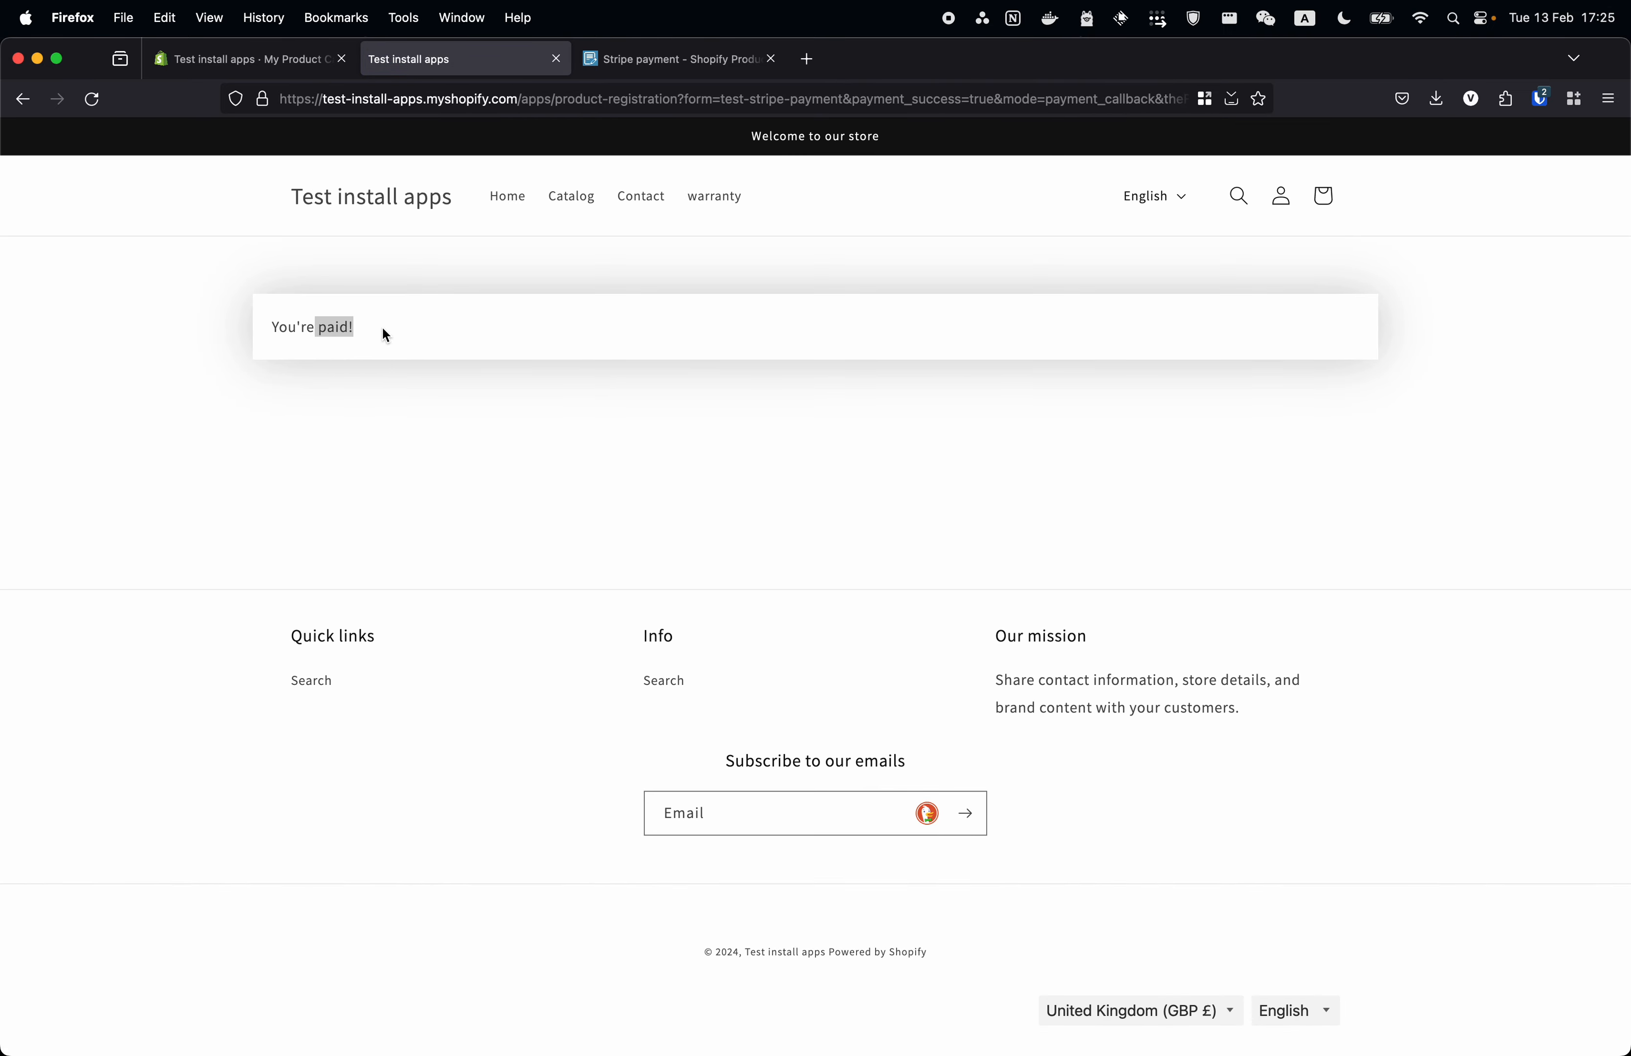
pyautogui.tripleClick(341, 327)
pyautogui.click(270, 63)
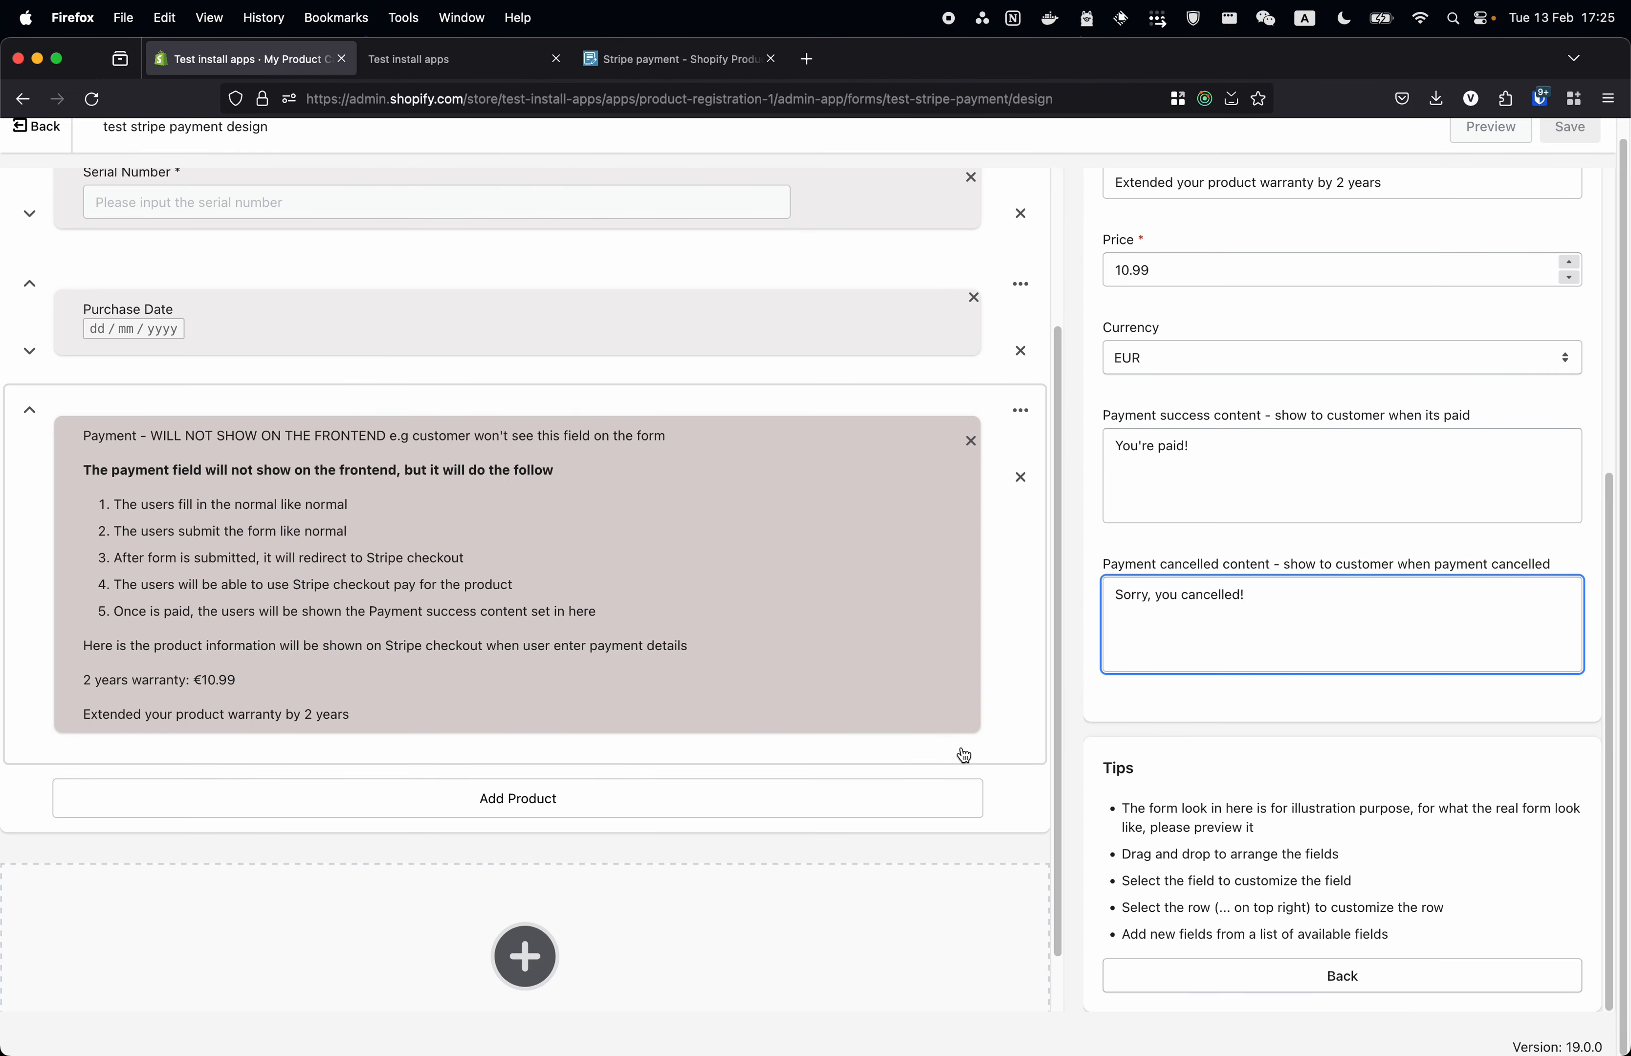
# - Review the Payment field's 'Sorry, you cancelled!' message, then return to the test stripe payment form page
pyautogui.scroll(1, 965, 754)
pyautogui.tripleClick(1289, 593)
pyautogui.click(1311, 621)
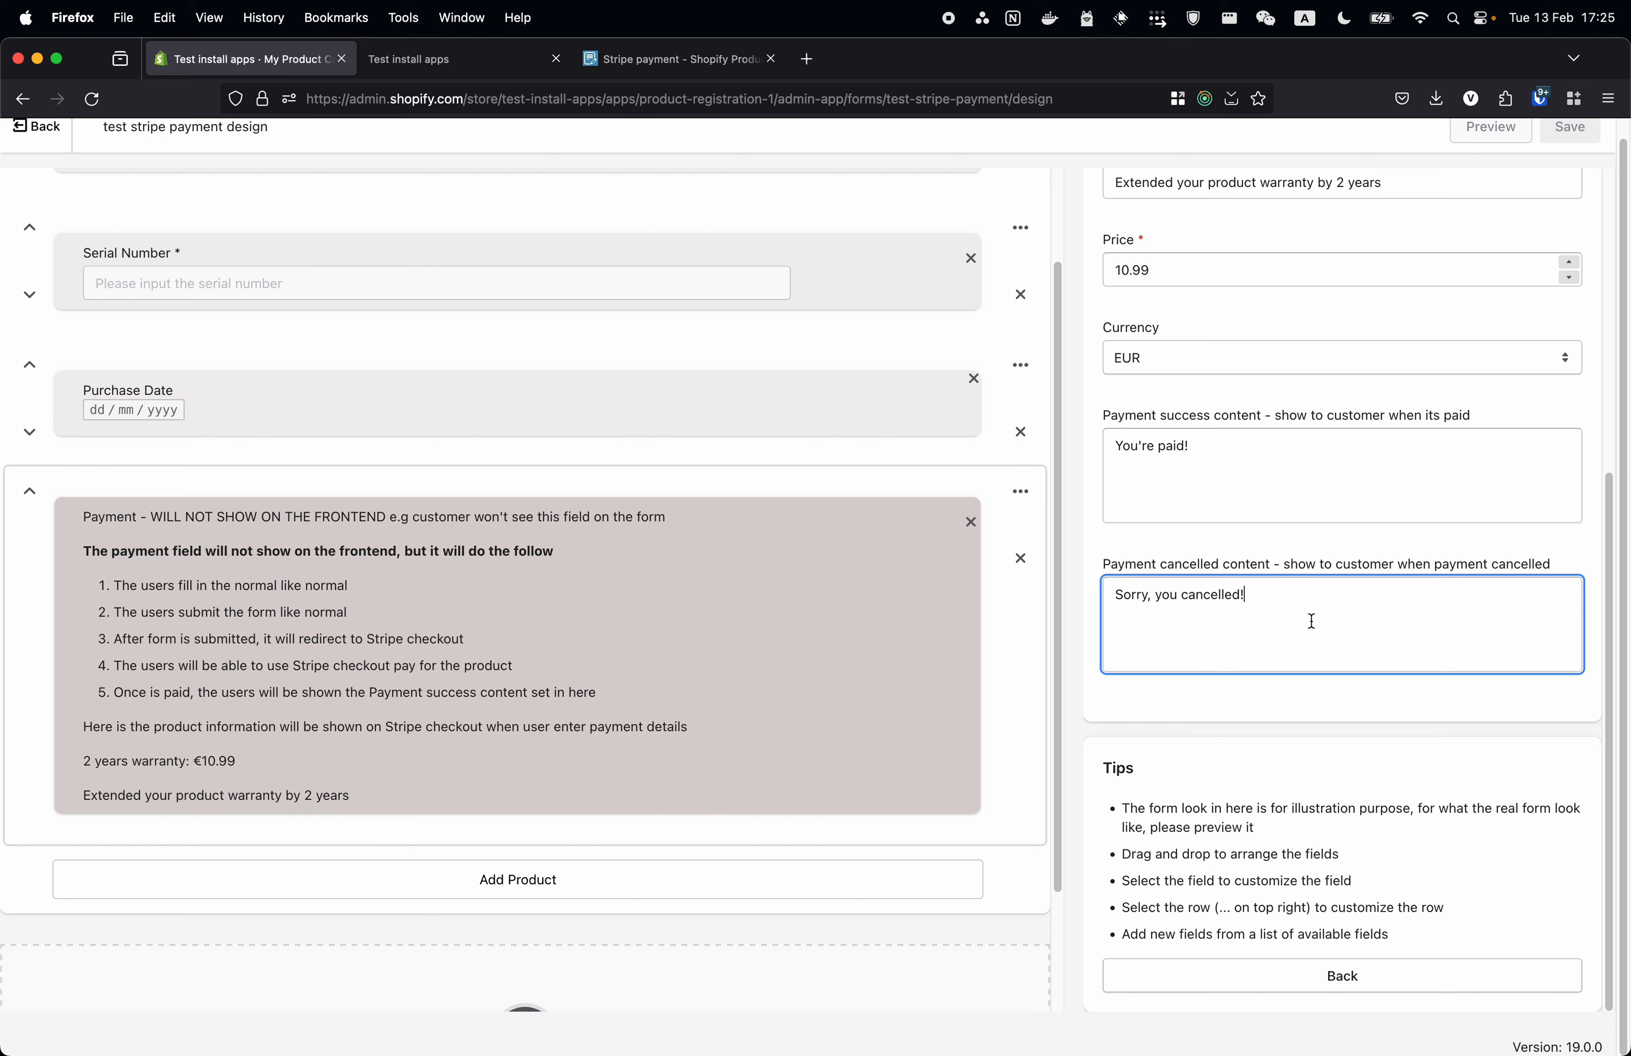
pyautogui.scroll(4, 1227, 611)
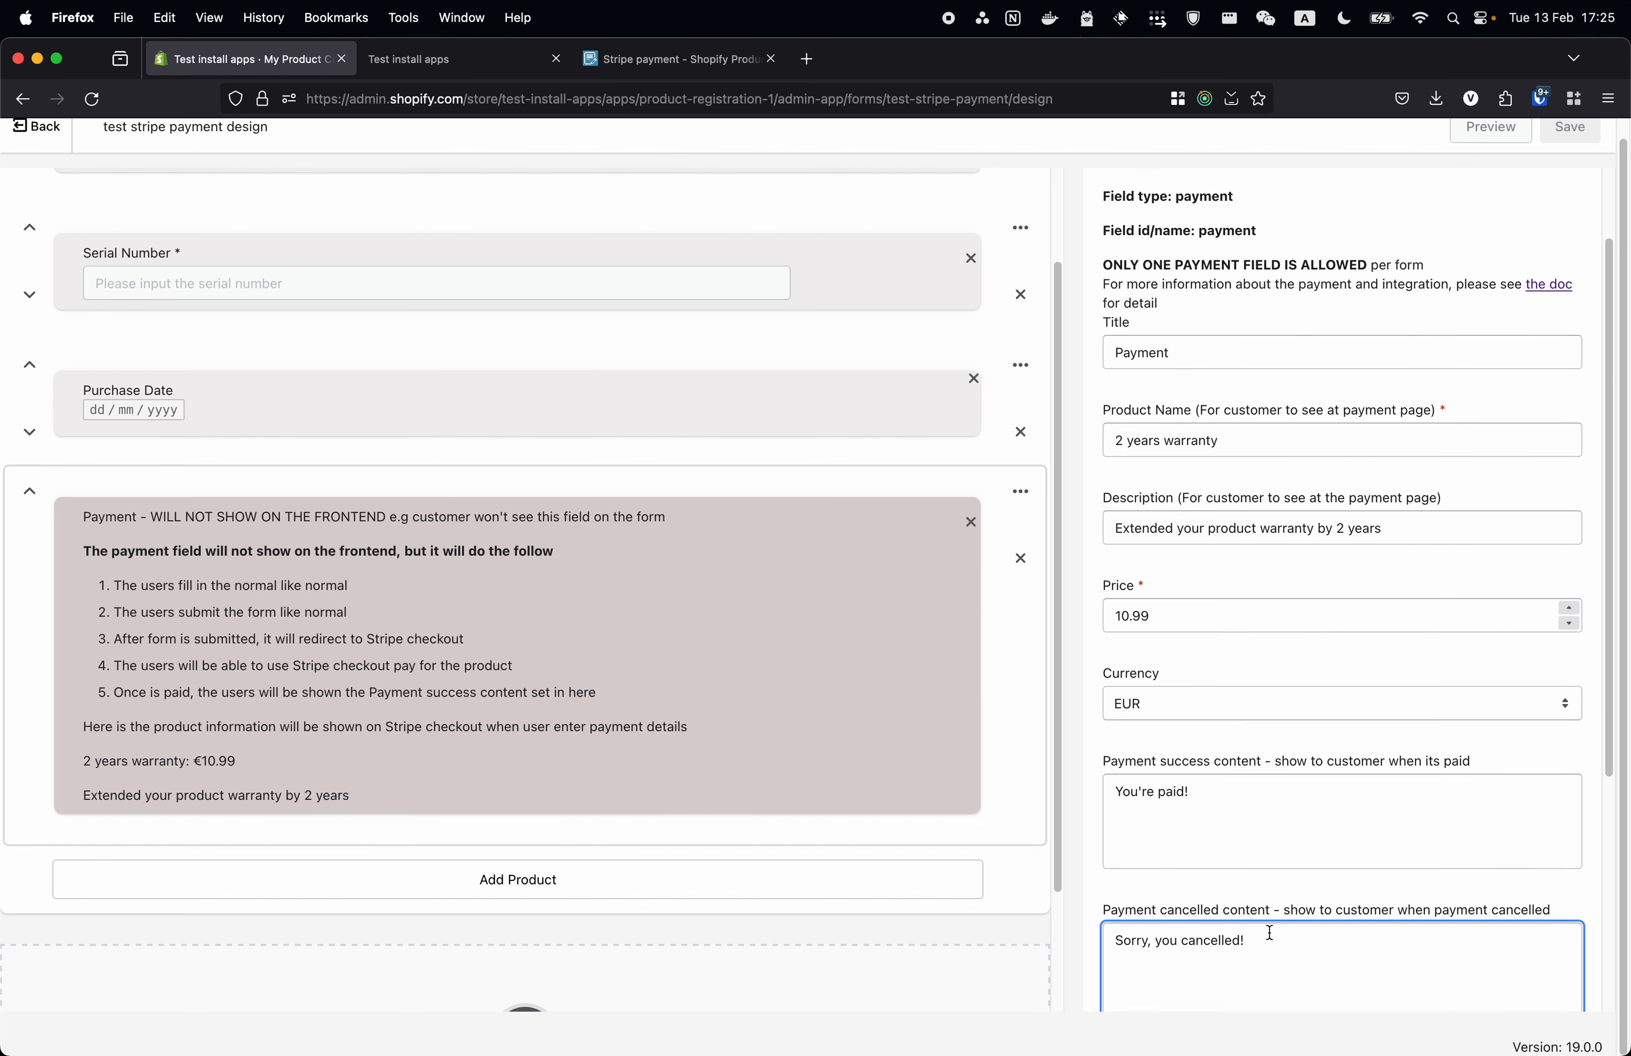
pyautogui.scroll(1, 1246, 937)
pyautogui.scroll(-4, 1246, 938)
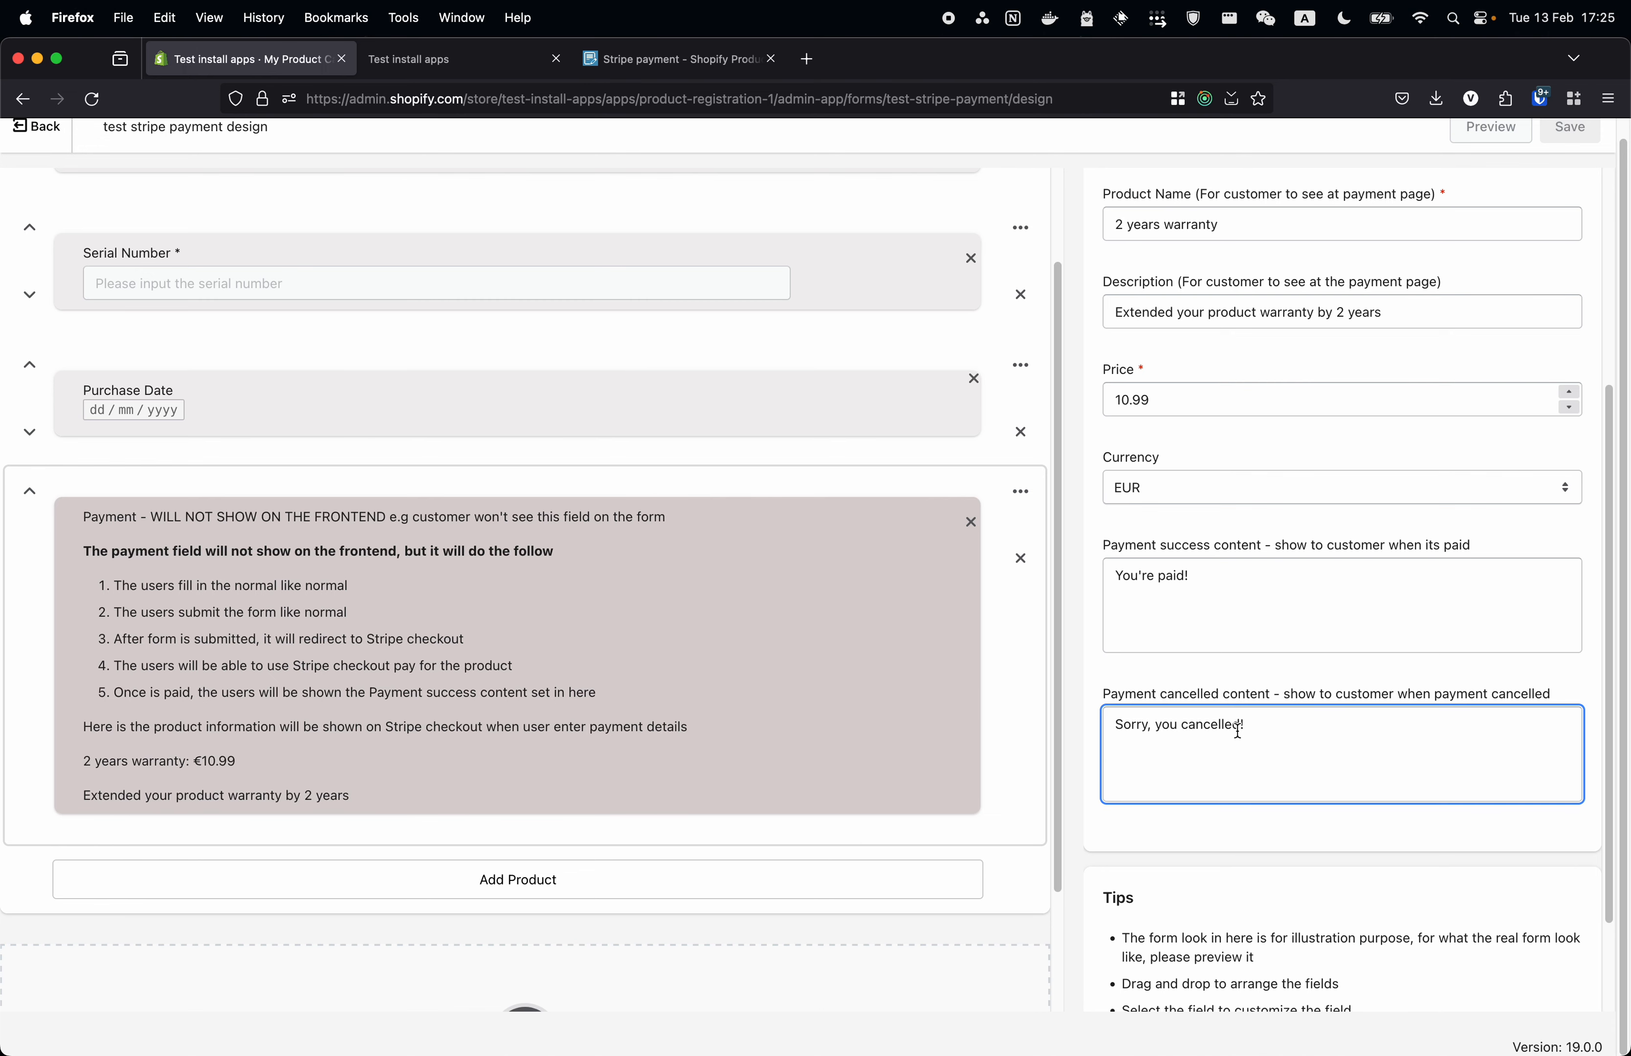
pyautogui.click(859, 655)
pyautogui.scroll(2, 480, 412)
pyautogui.click(35, 127)
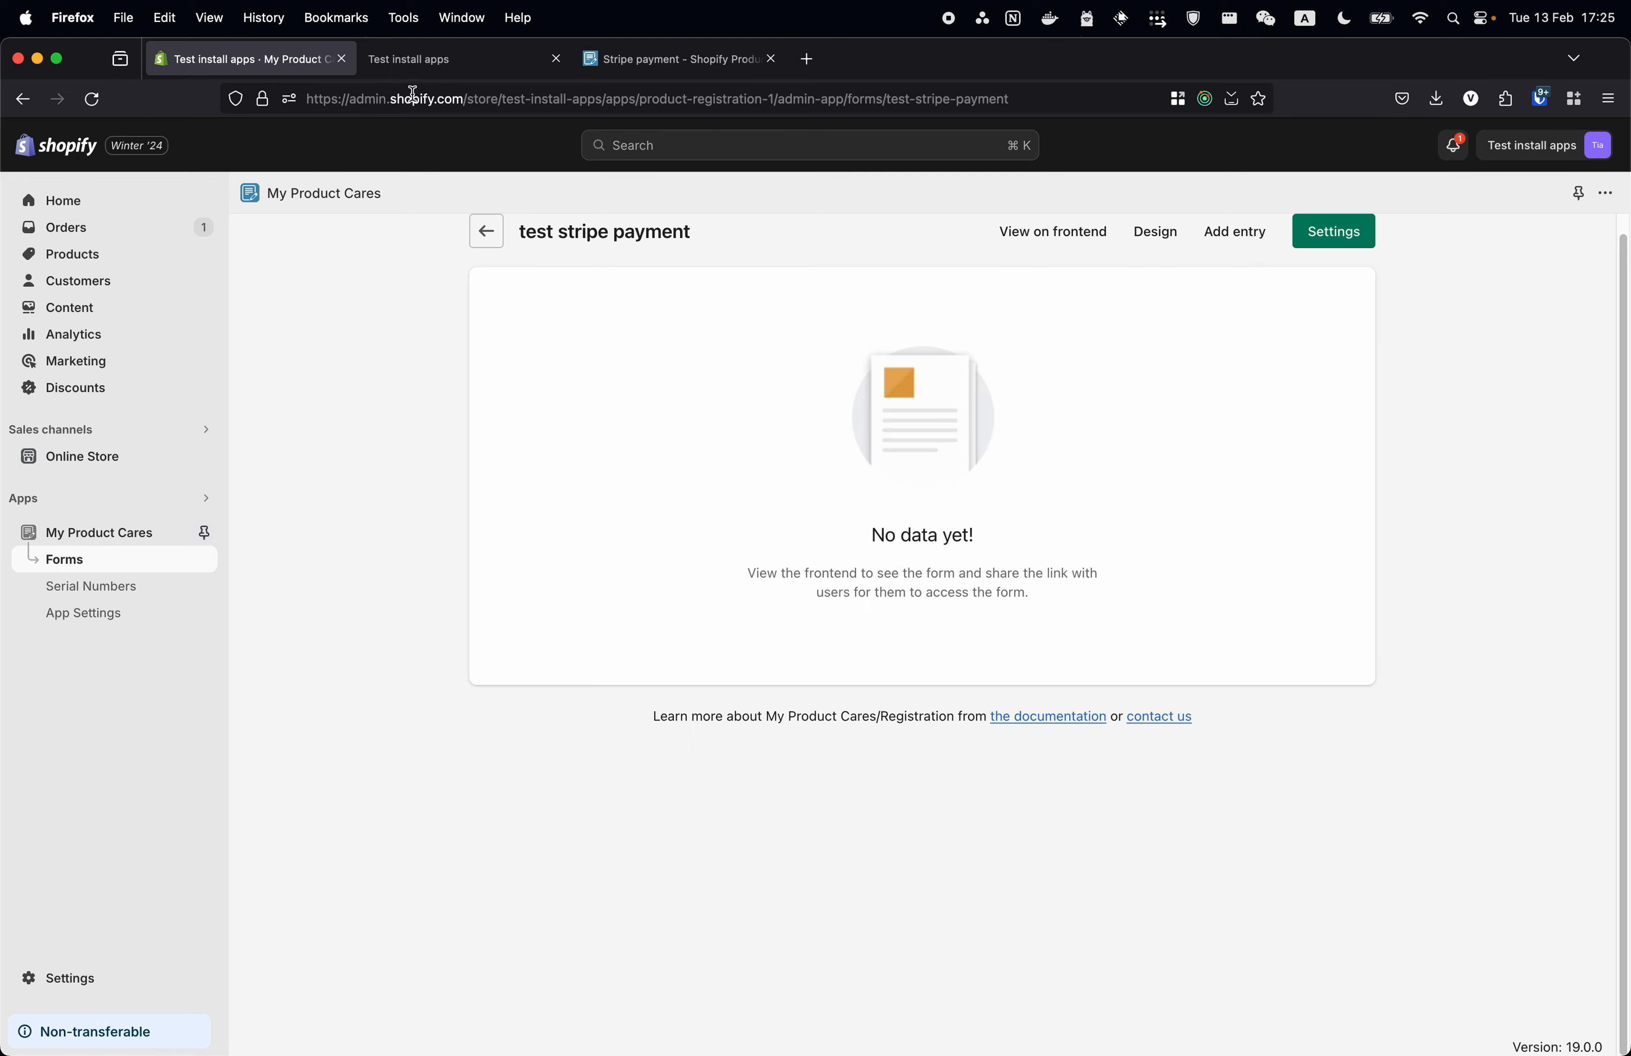
pyautogui.click(430, 68)
# - Reload the test stripe payment form and open the new t shirt entry's details
pyautogui.click(219, 67)
pyautogui.press('super+r')
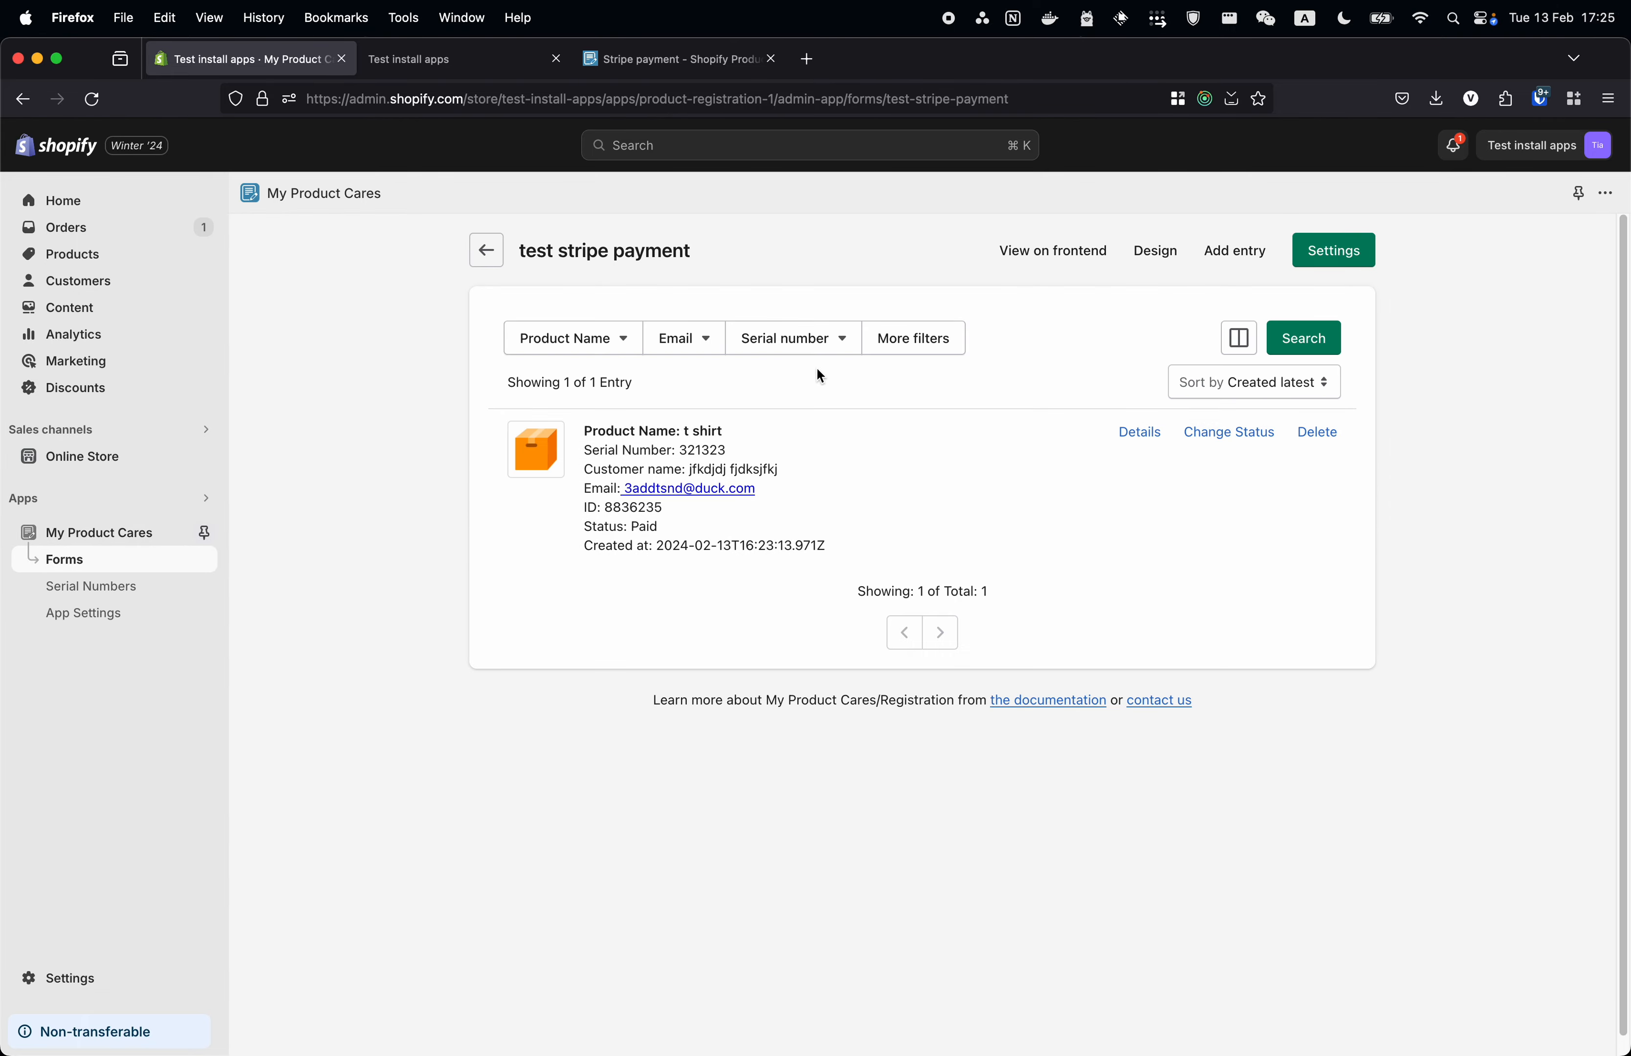
pyautogui.click(833, 480)
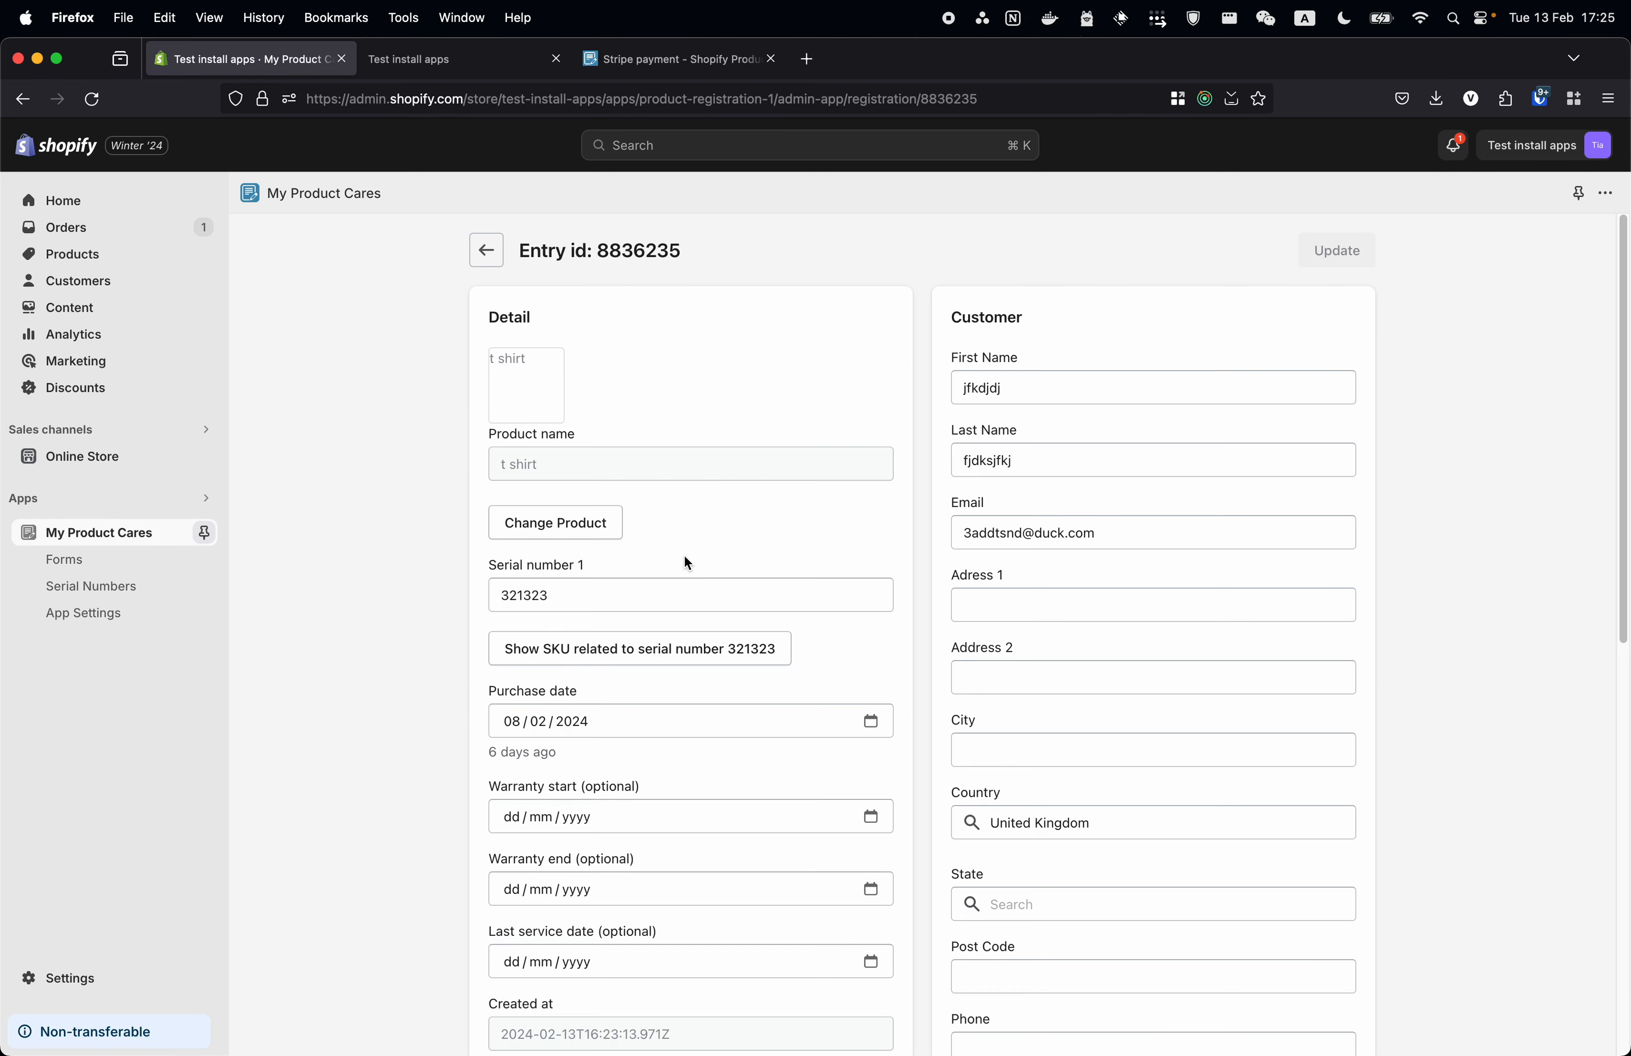
pyautogui.scroll(-1, 620, 623)
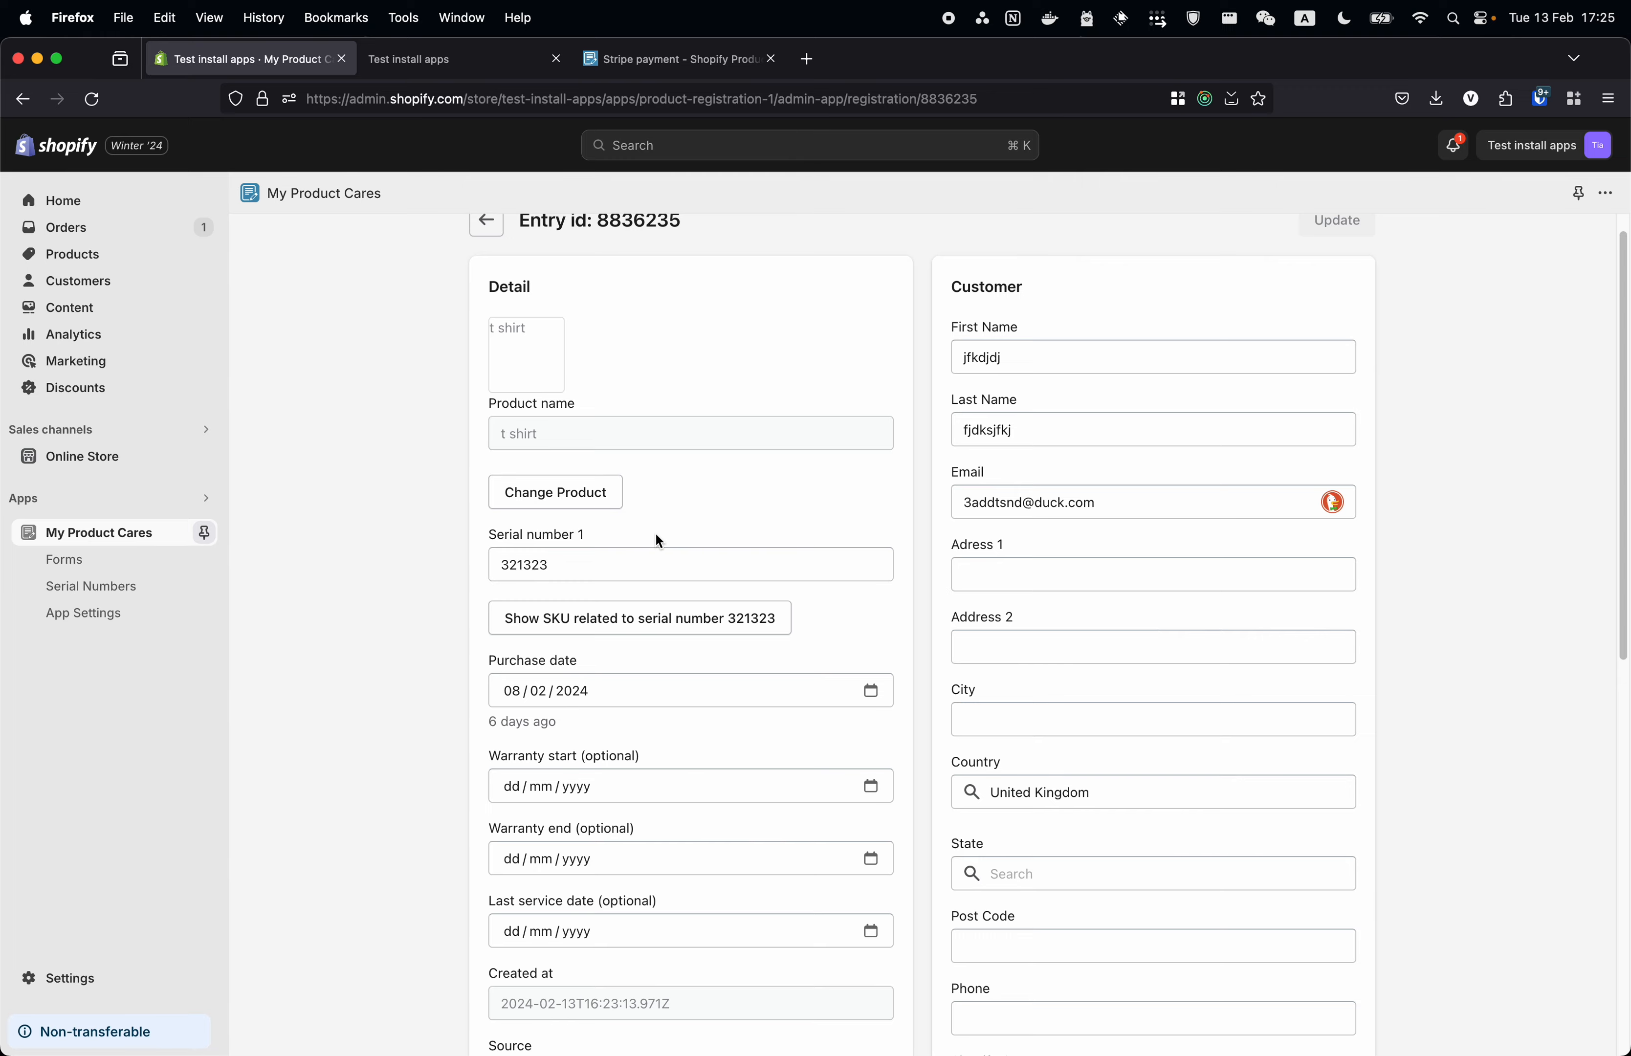
pyautogui.scroll(-3, 1099, 581)
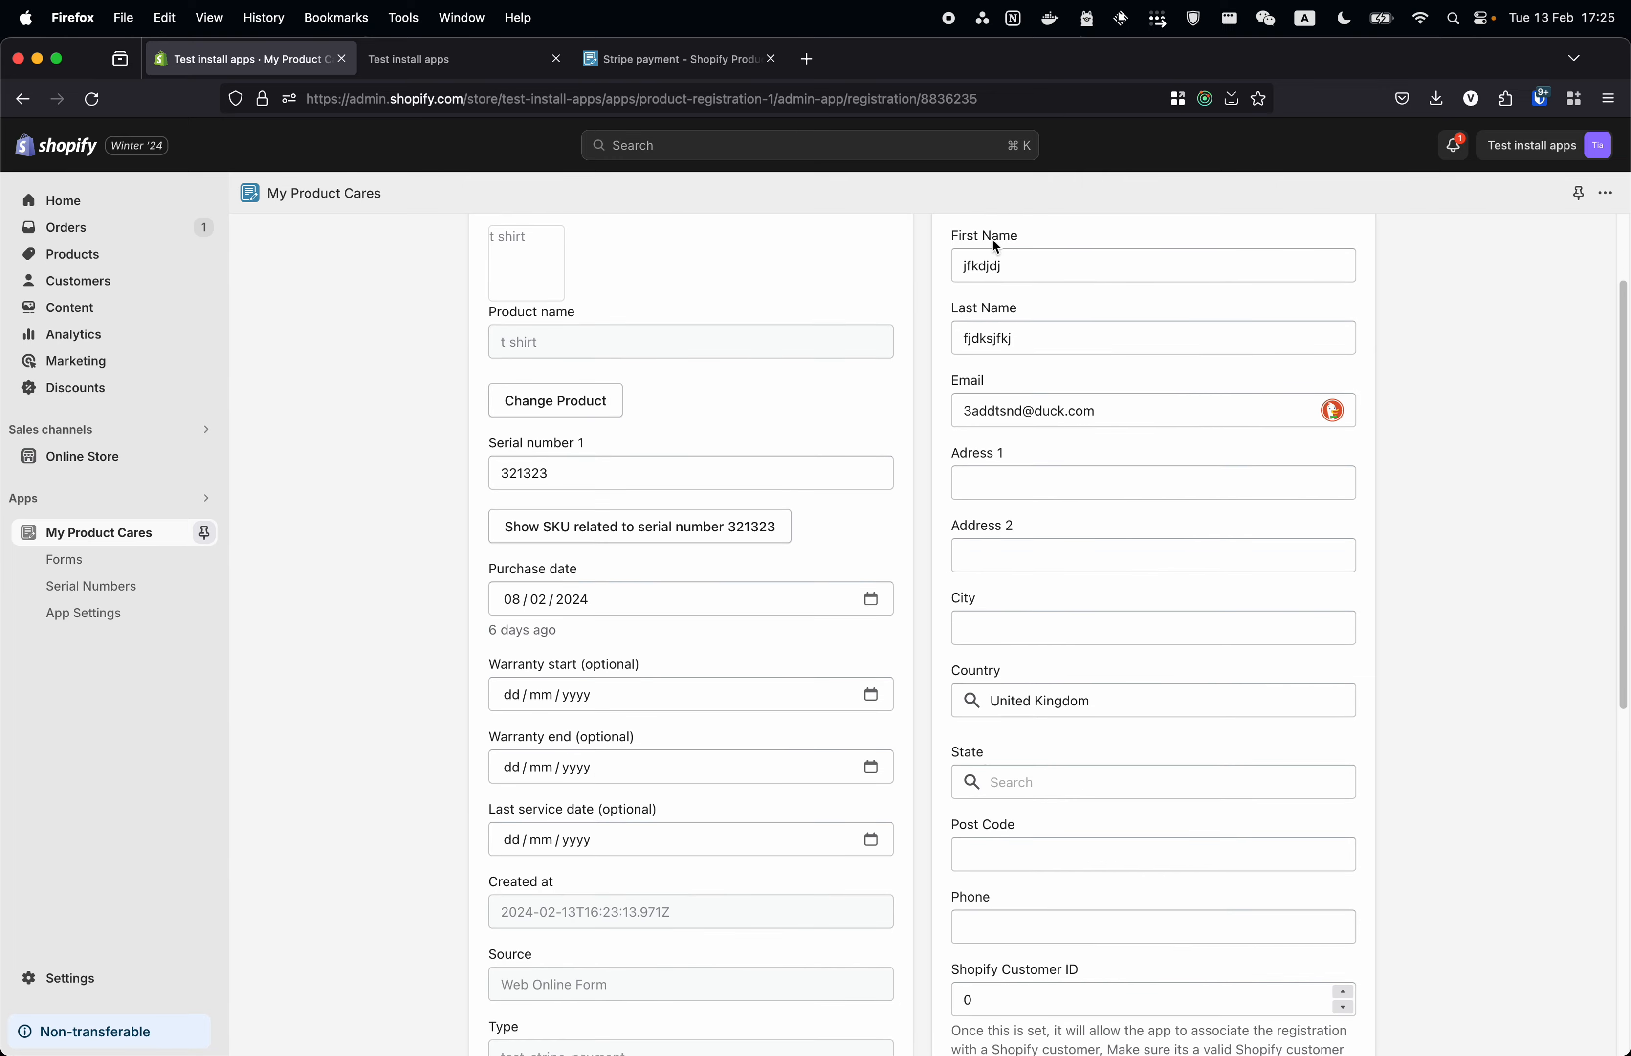
pyautogui.scroll(-10, 789, 663)
pyautogui.scroll(3, 713, 637)
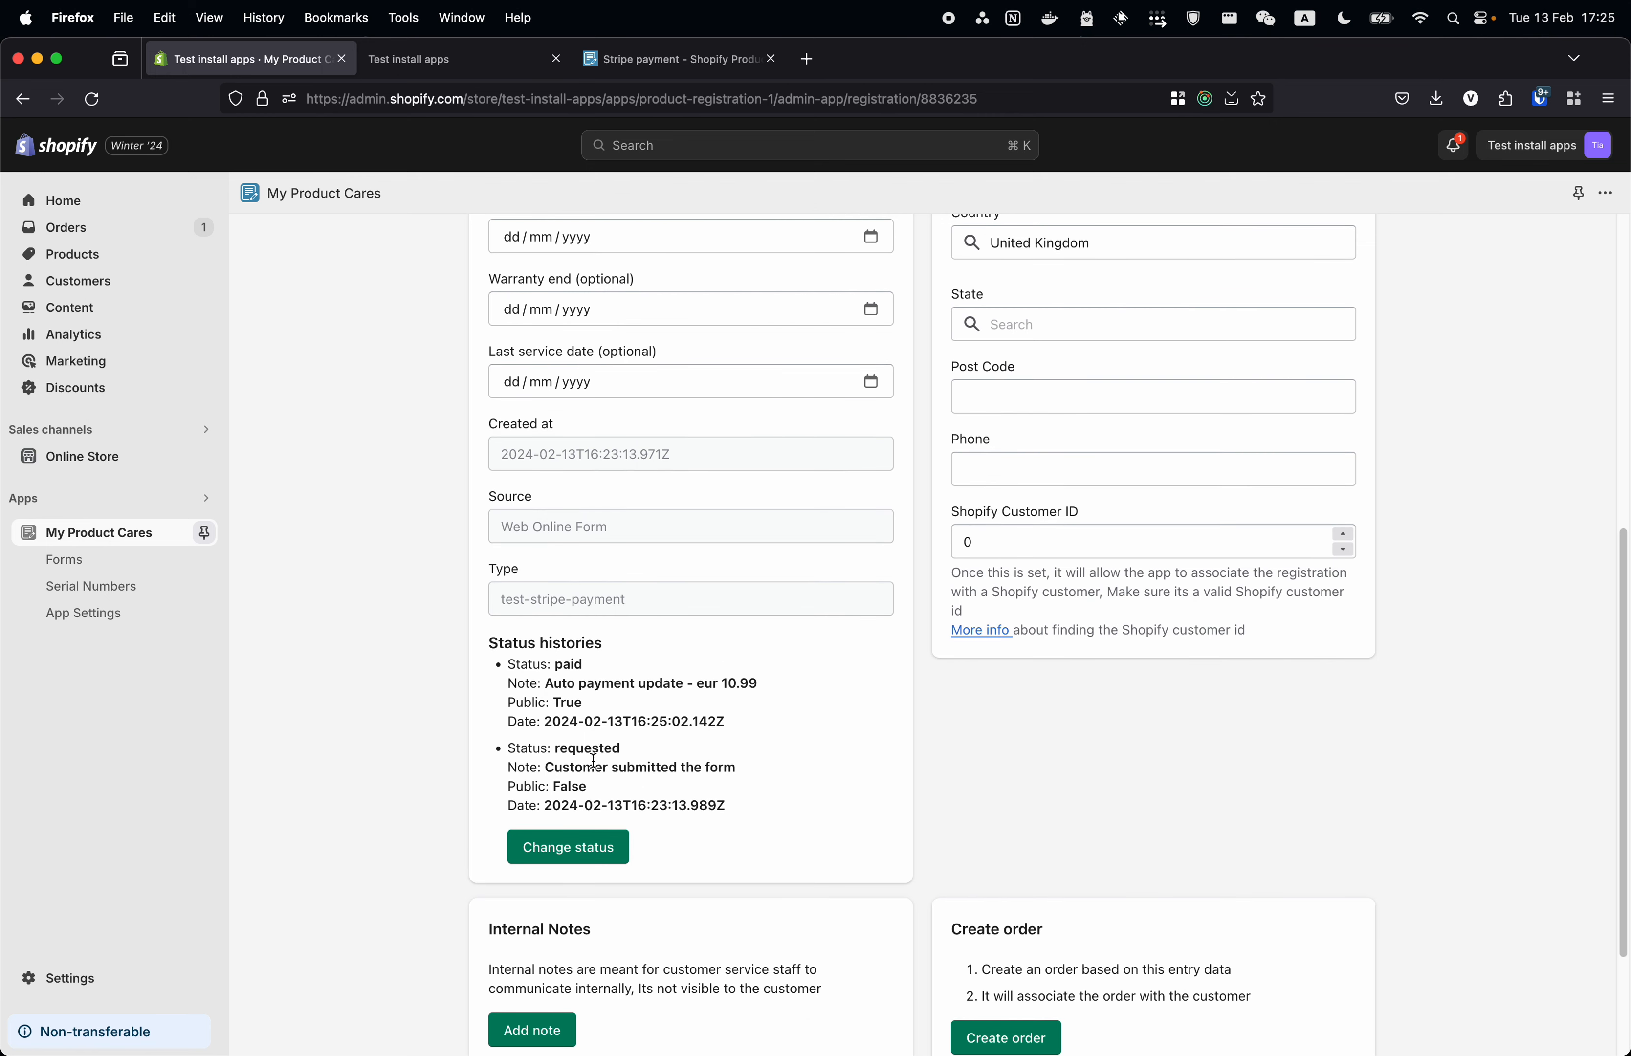
# - Review the entry's status histories (requested, then paid eur 10.99) and go back to the entries list
pyautogui.moveTo(520, 749); pyautogui.dragTo(686, 784)
pyautogui.click(569, 754)
pyautogui.moveTo(521, 750)
pyautogui.mouseDown()
pyautogui.moveTo(627, 754)
pyautogui.moveTo(545, 749)
pyautogui.mouseUp()
pyautogui.moveTo(530, 666); pyautogui.dragTo(694, 666)
pyautogui.click(681, 720)
pyautogui.click(694, 666)
pyautogui.moveTo(516, 663); pyautogui.dragTo(742, 682)
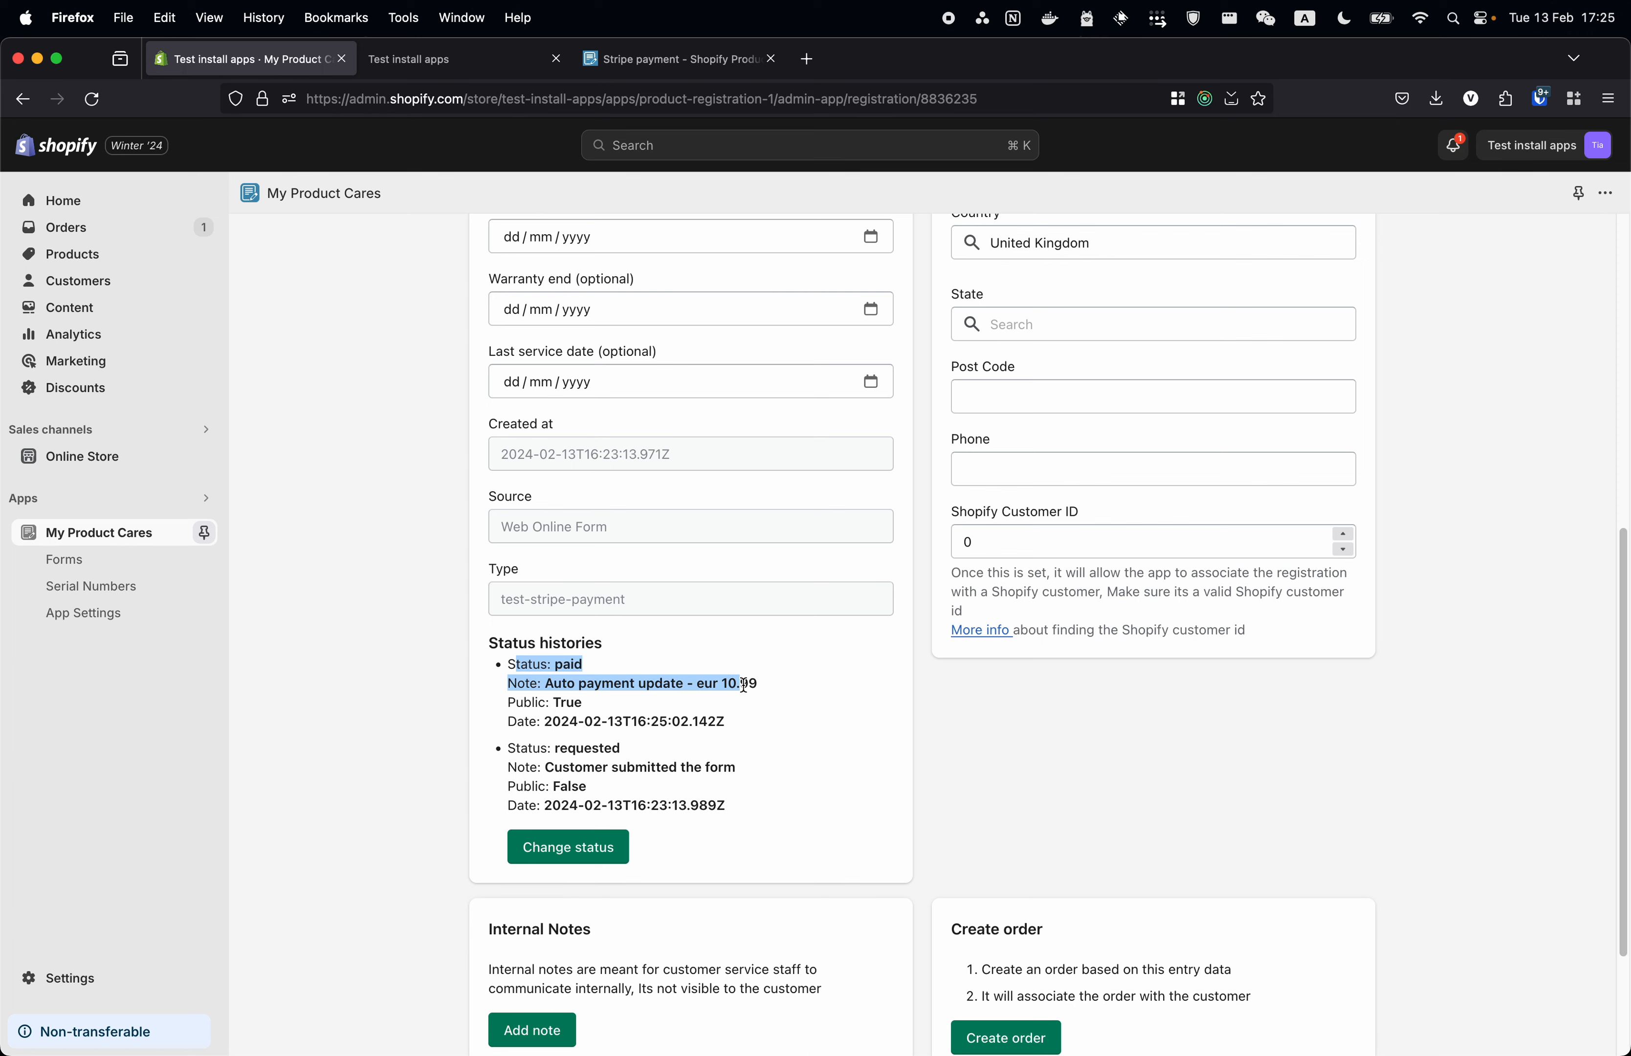
pyautogui.click(740, 682)
pyautogui.moveTo(546, 682); pyautogui.dragTo(786, 684)
pyautogui.click(722, 683)
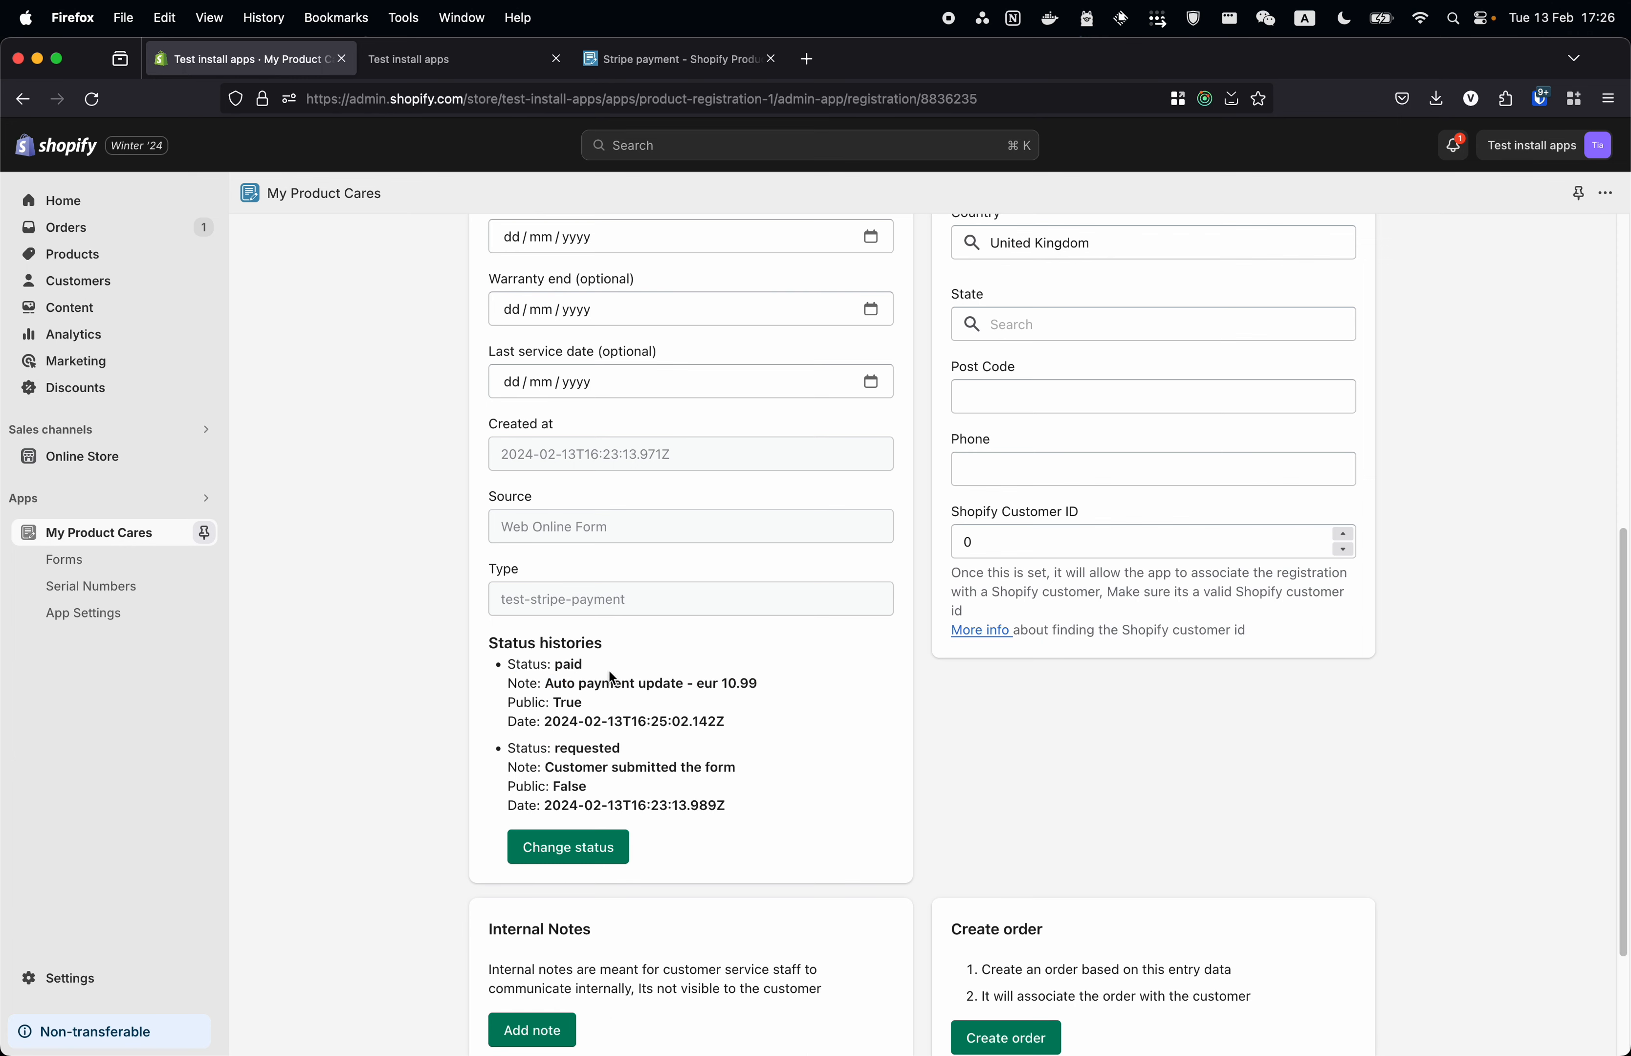
pyautogui.moveTo(553, 682); pyautogui.dragTo(878, 713)
pyautogui.click(717, 715)
pyautogui.scroll(8, 771, 669)
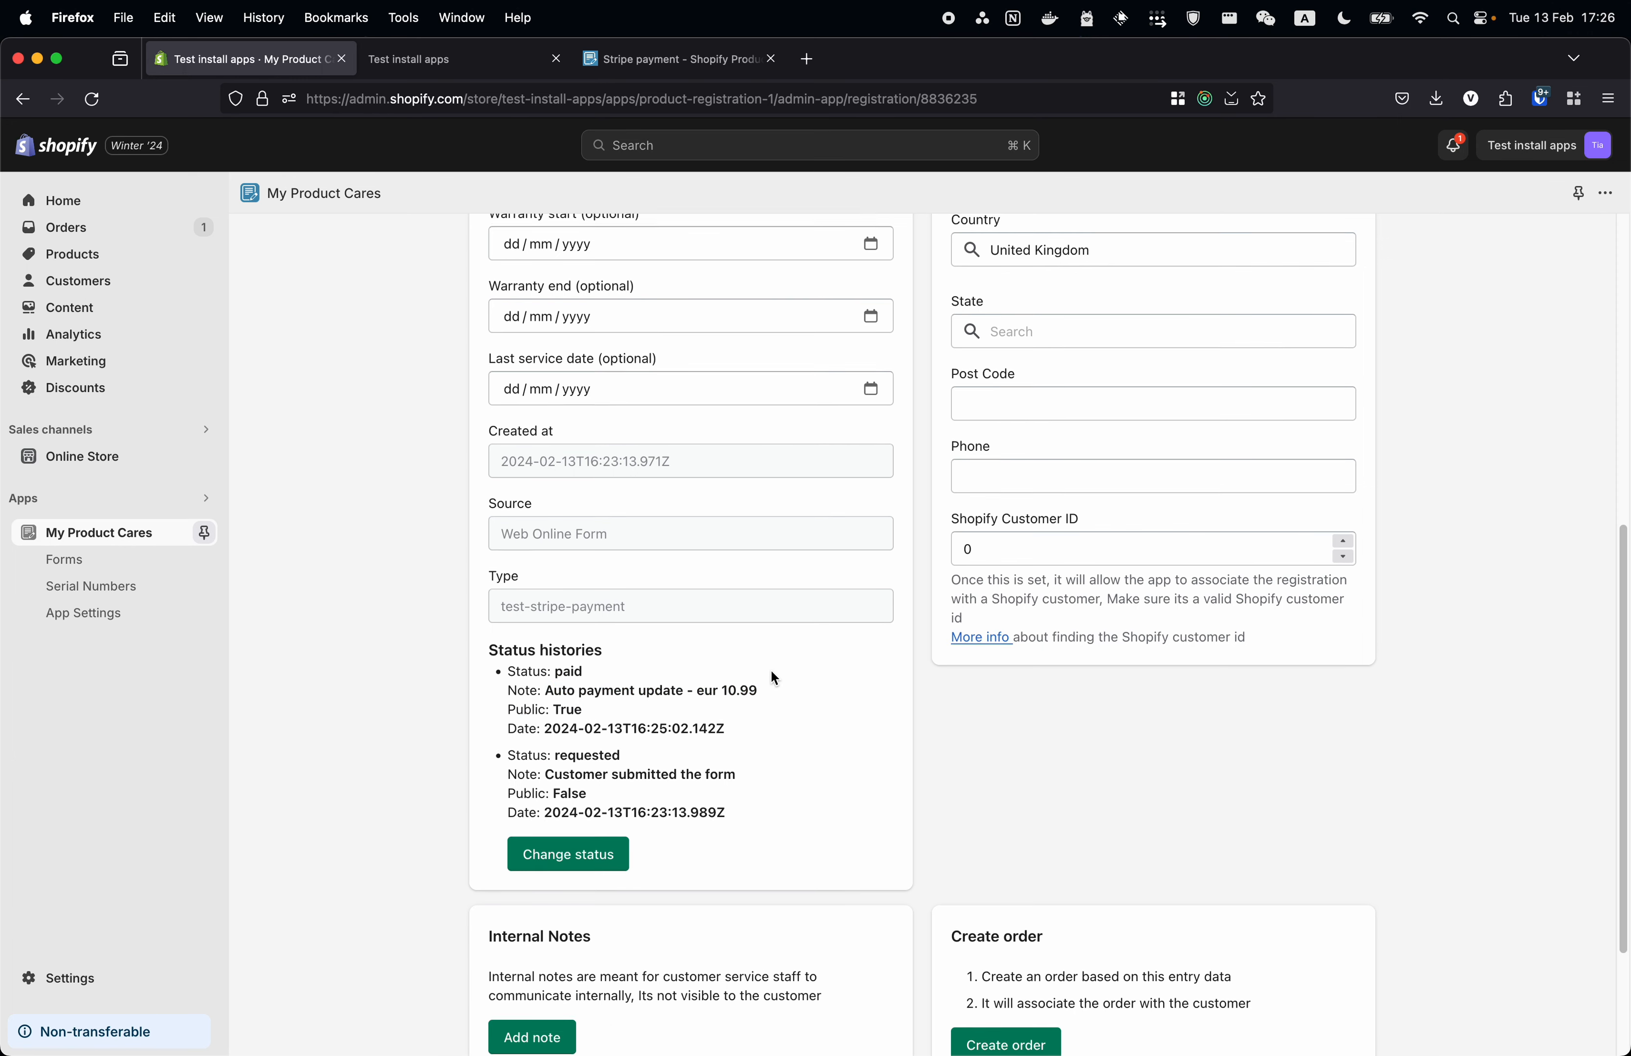
pyautogui.click(484, 251)
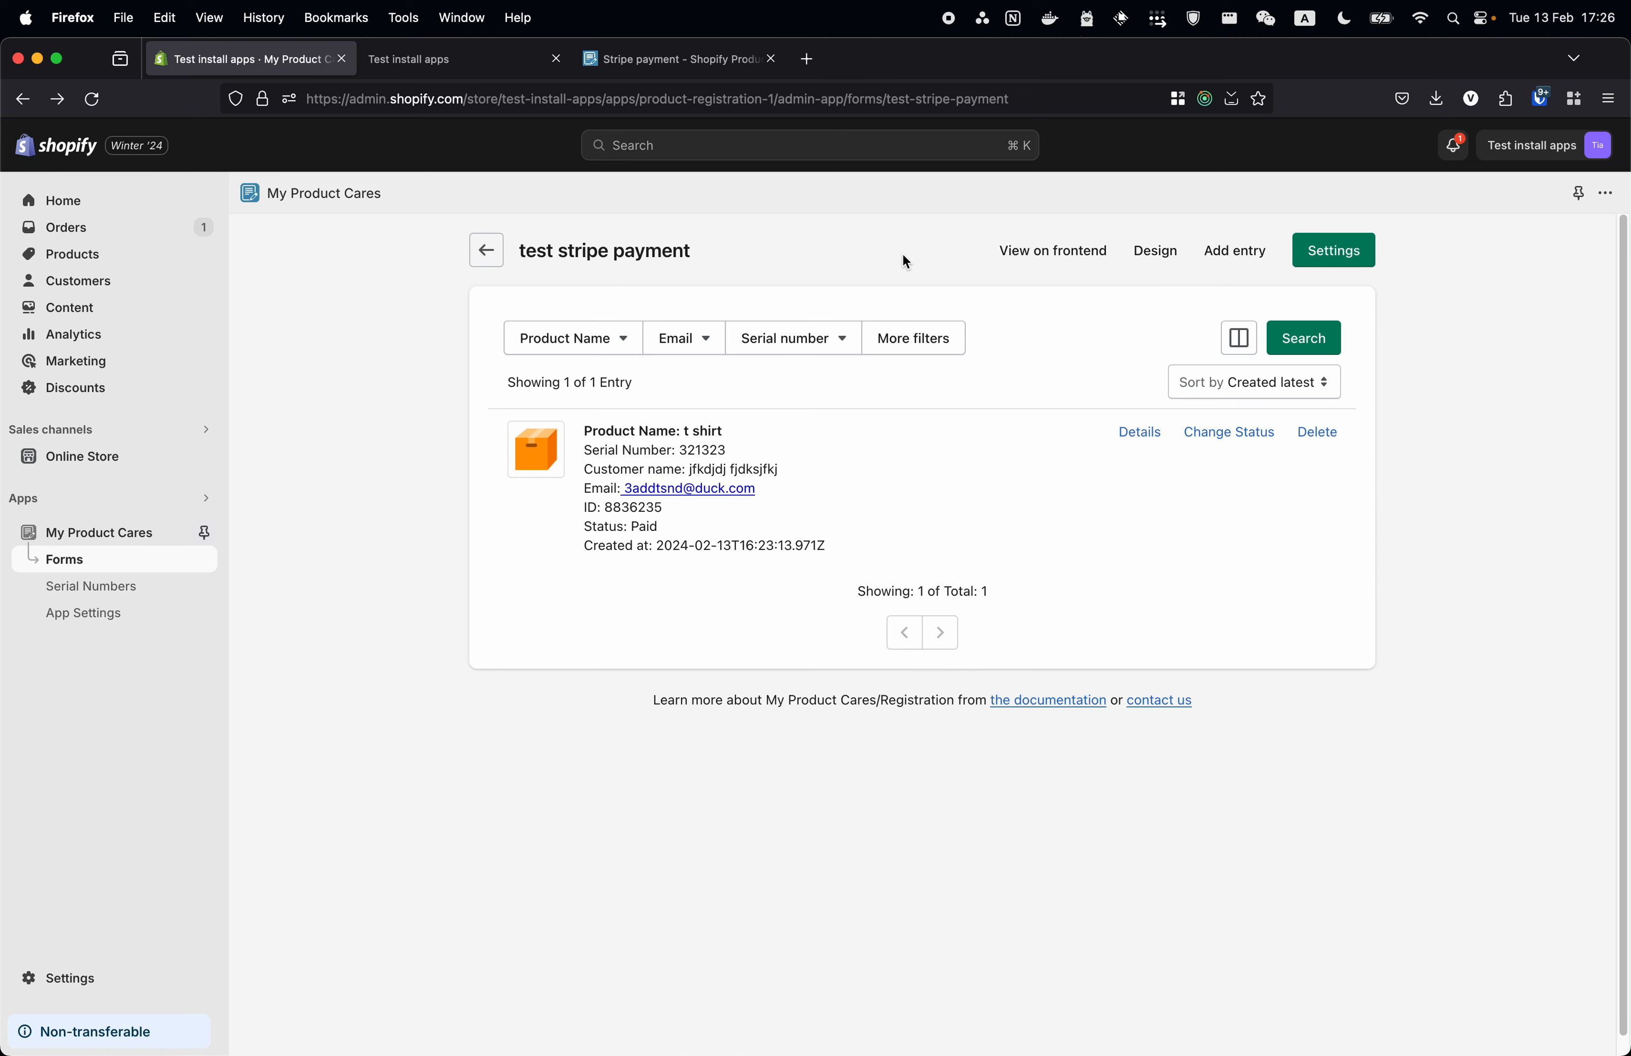
pyautogui.click(1334, 251)
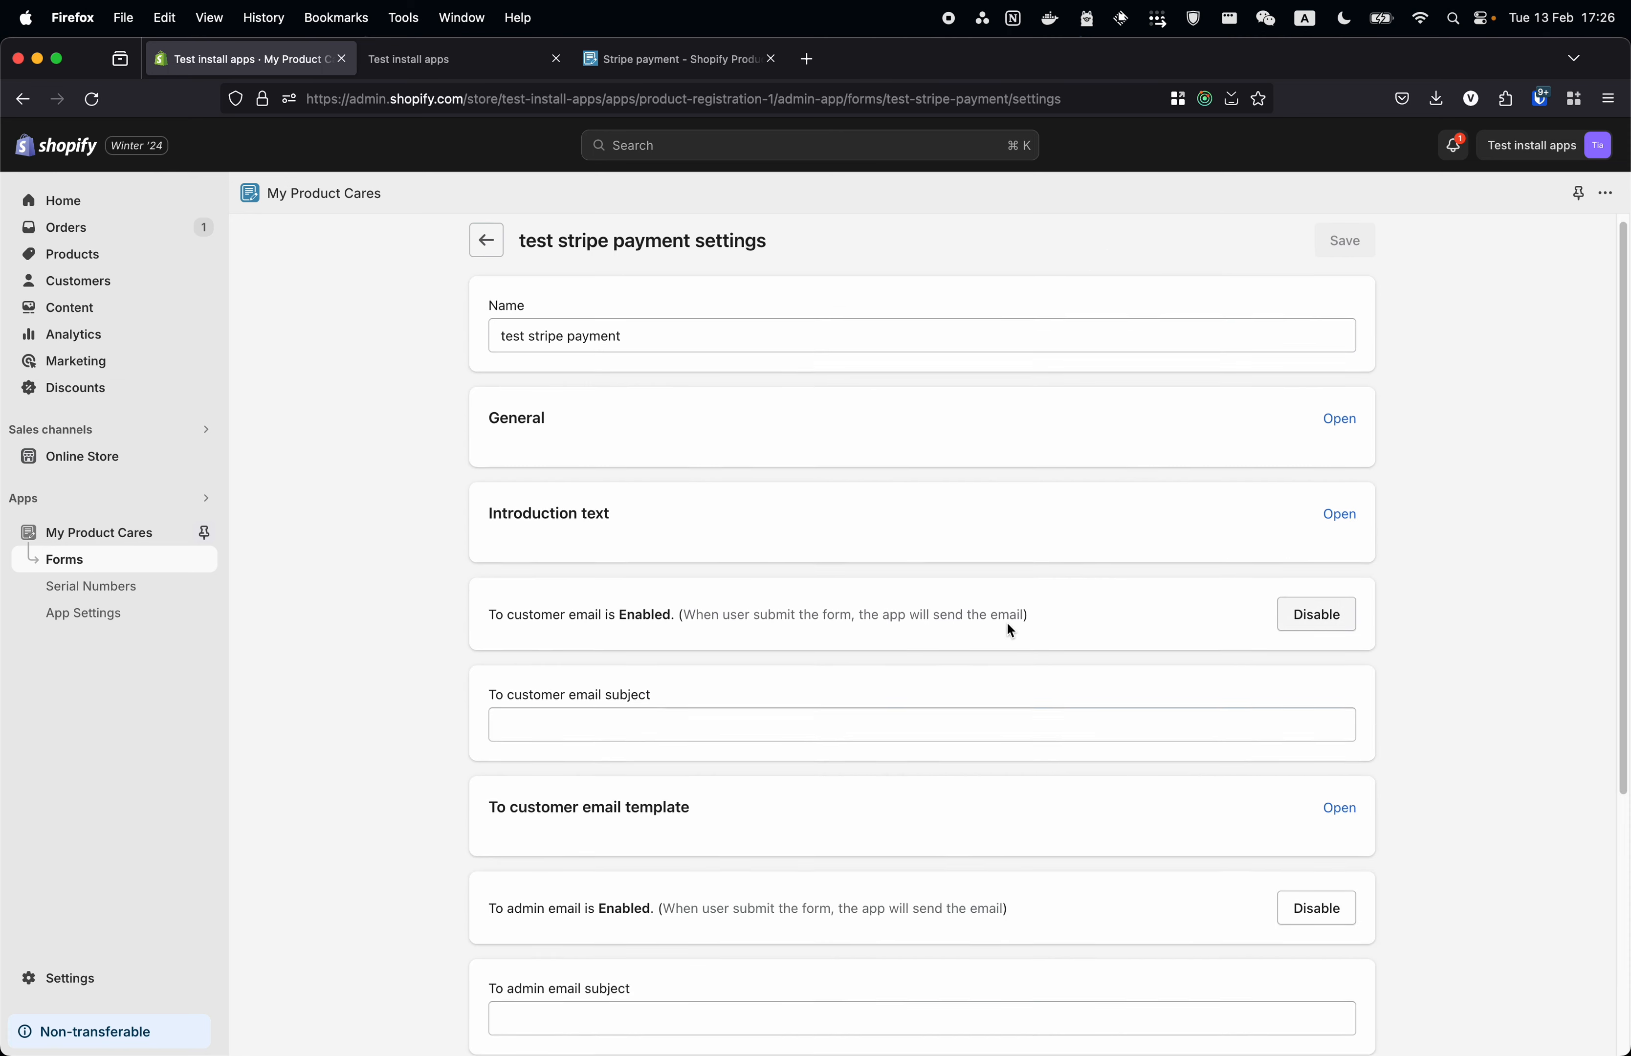
pyautogui.scroll(-5, 1008, 628)
pyautogui.click(1340, 574)
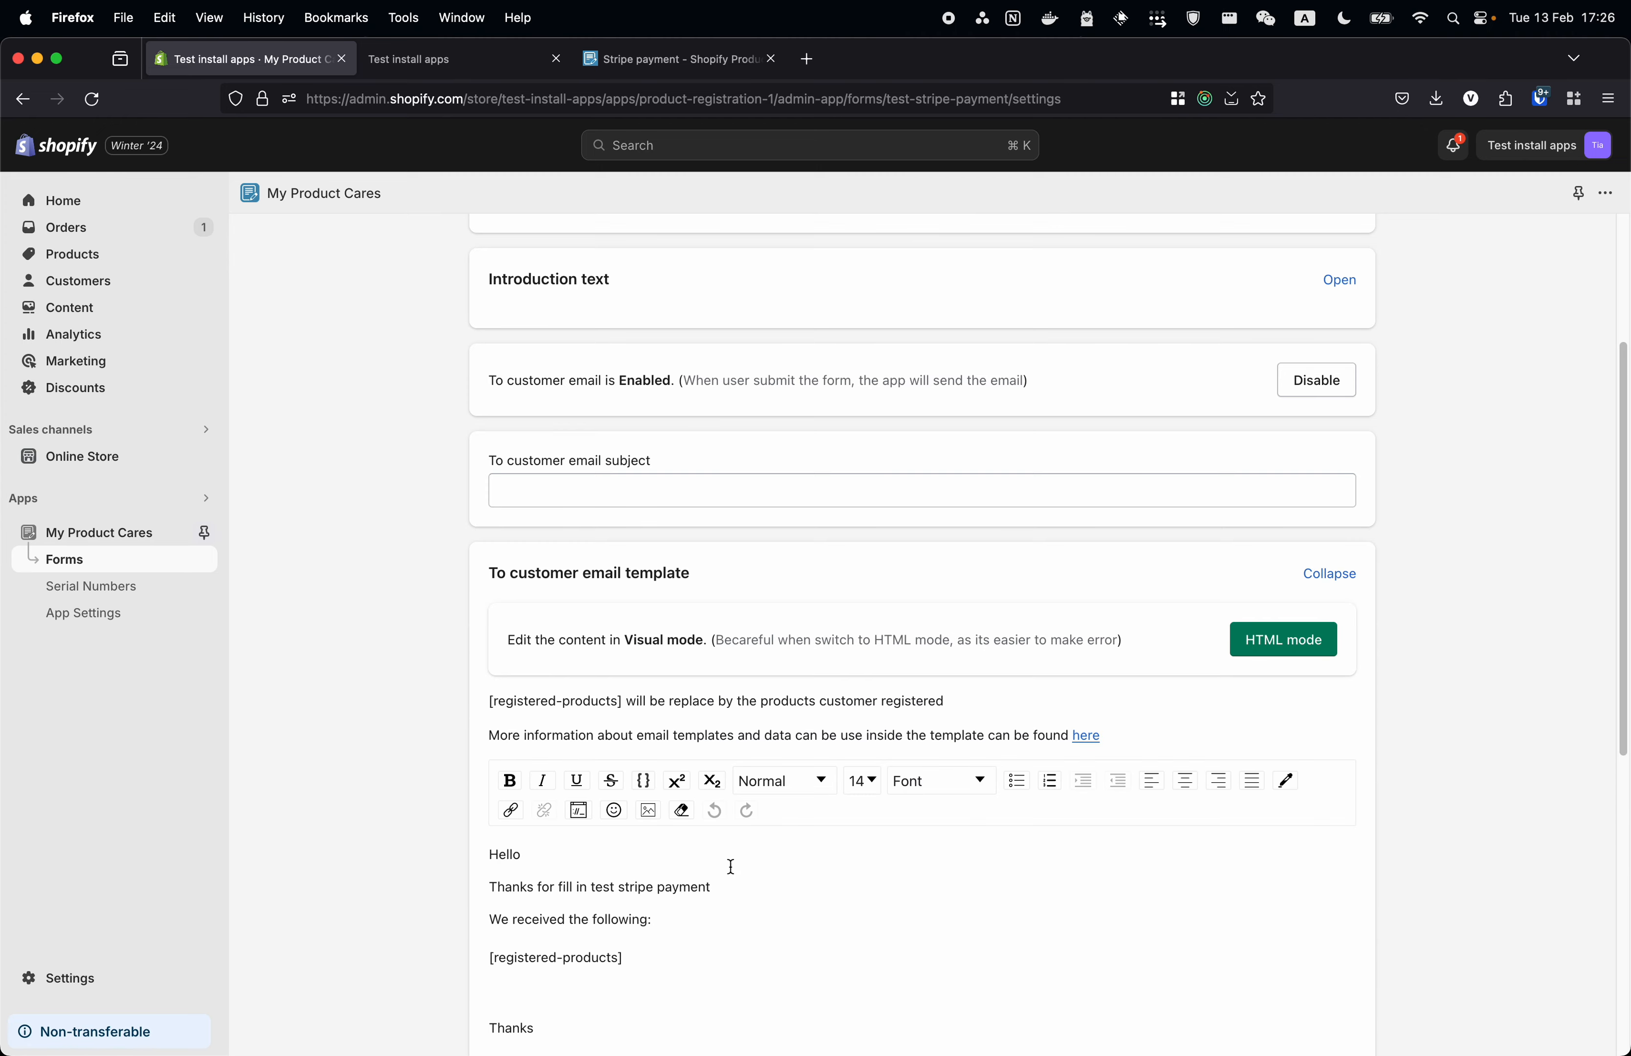
pyautogui.scroll(-3, 758, 911)
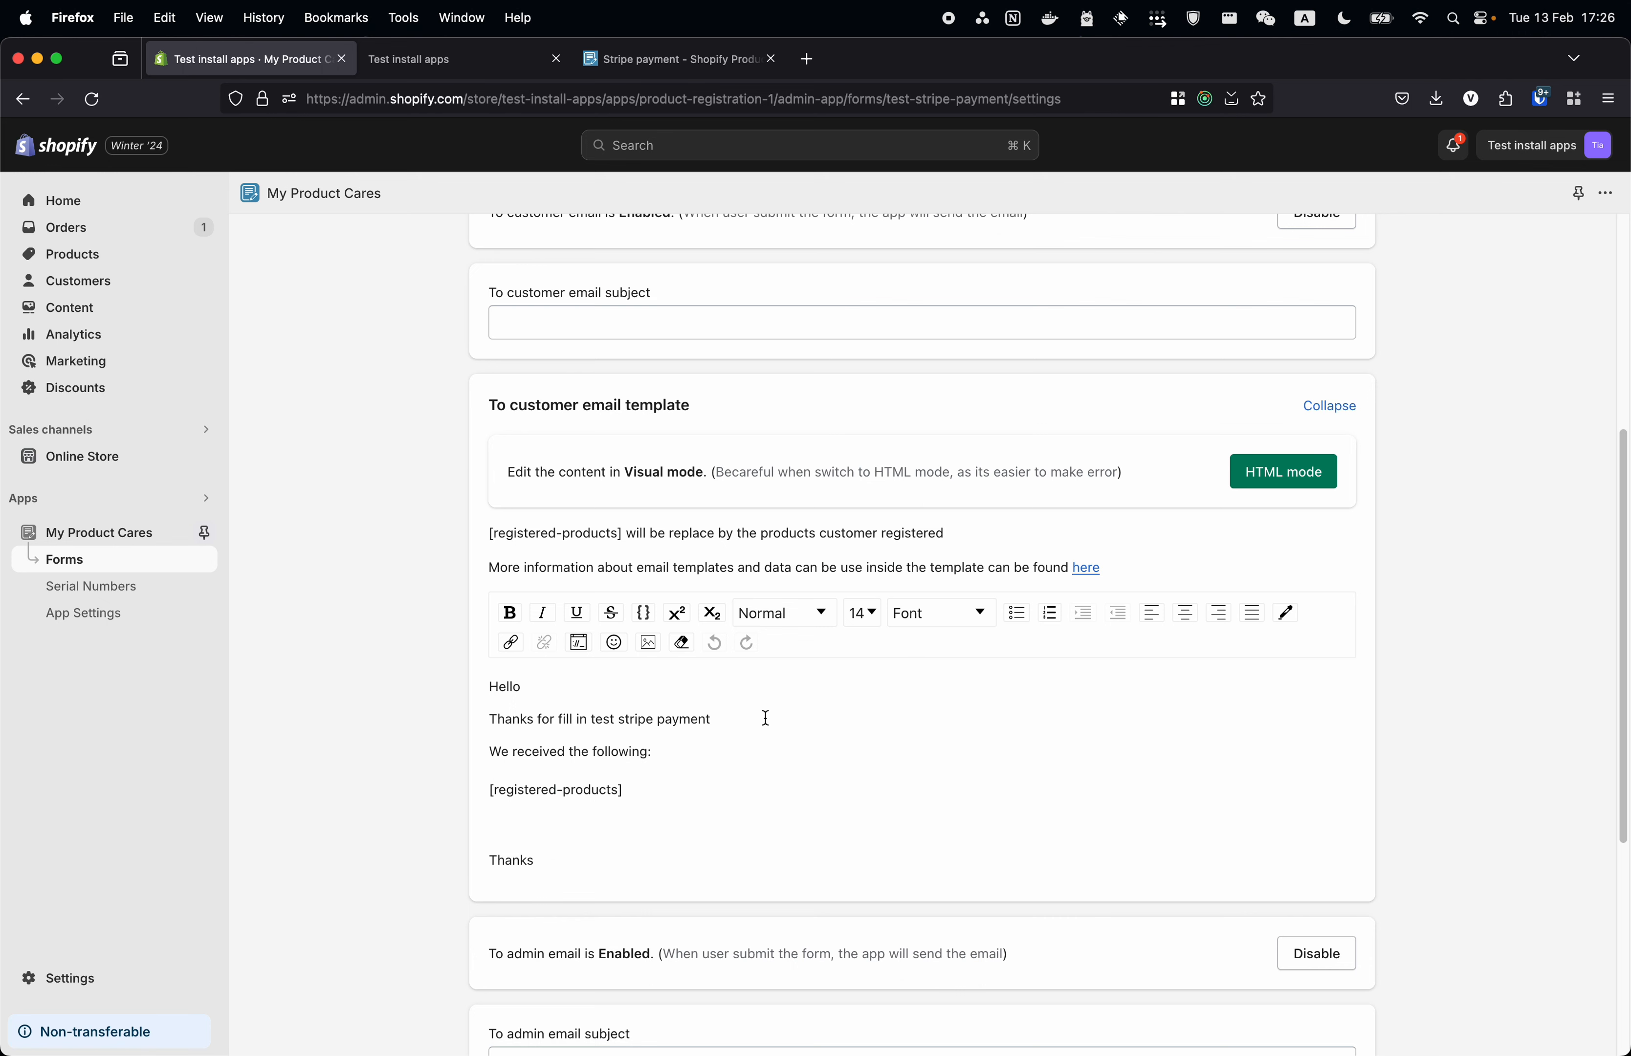
pyautogui.scroll(5, 766, 717)
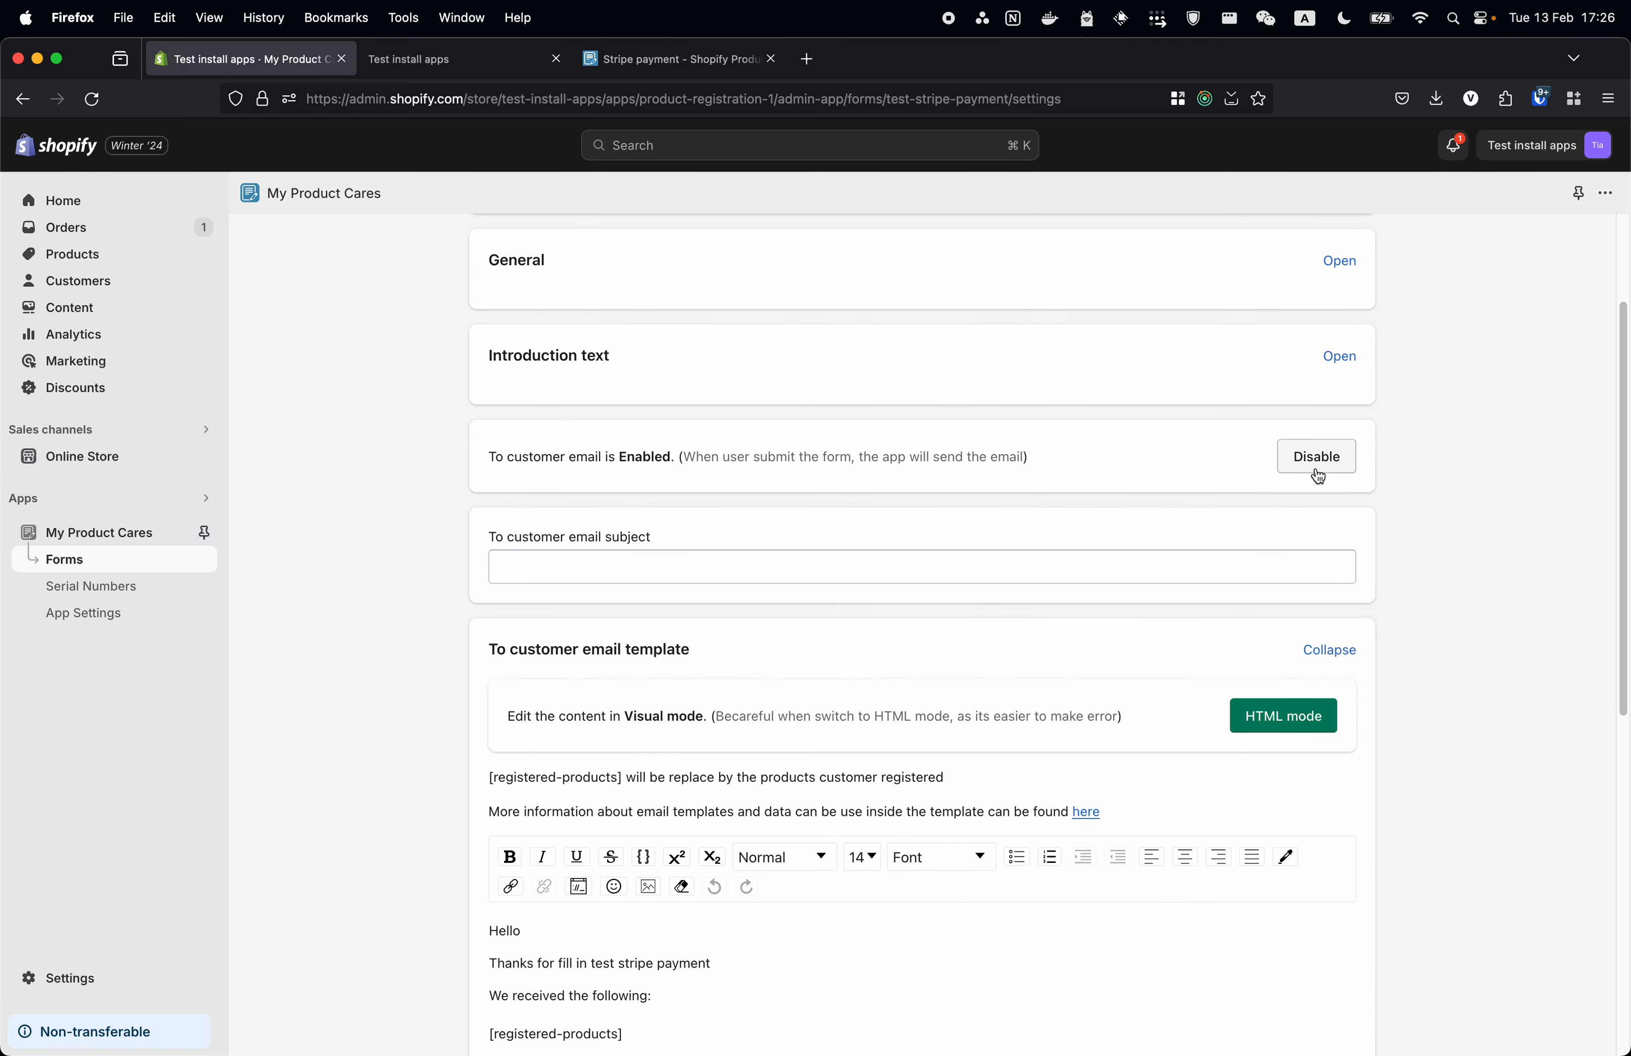
pyautogui.scroll(3, 1062, 483)
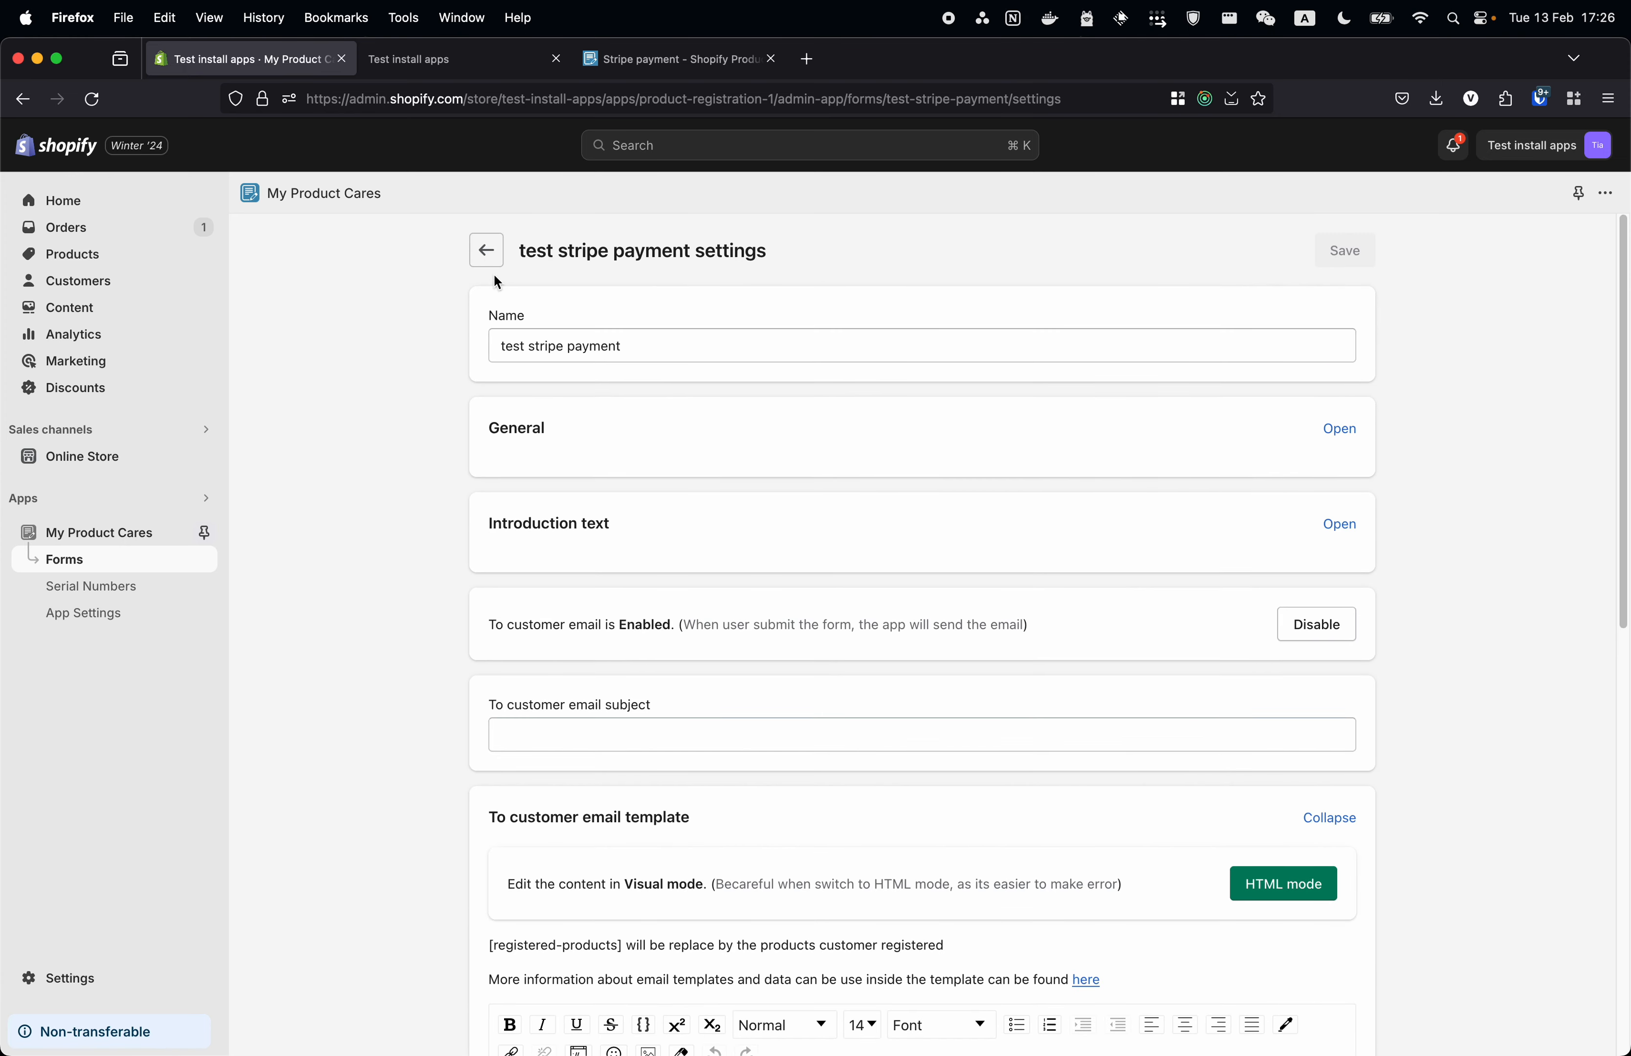
pyautogui.click(478, 260)
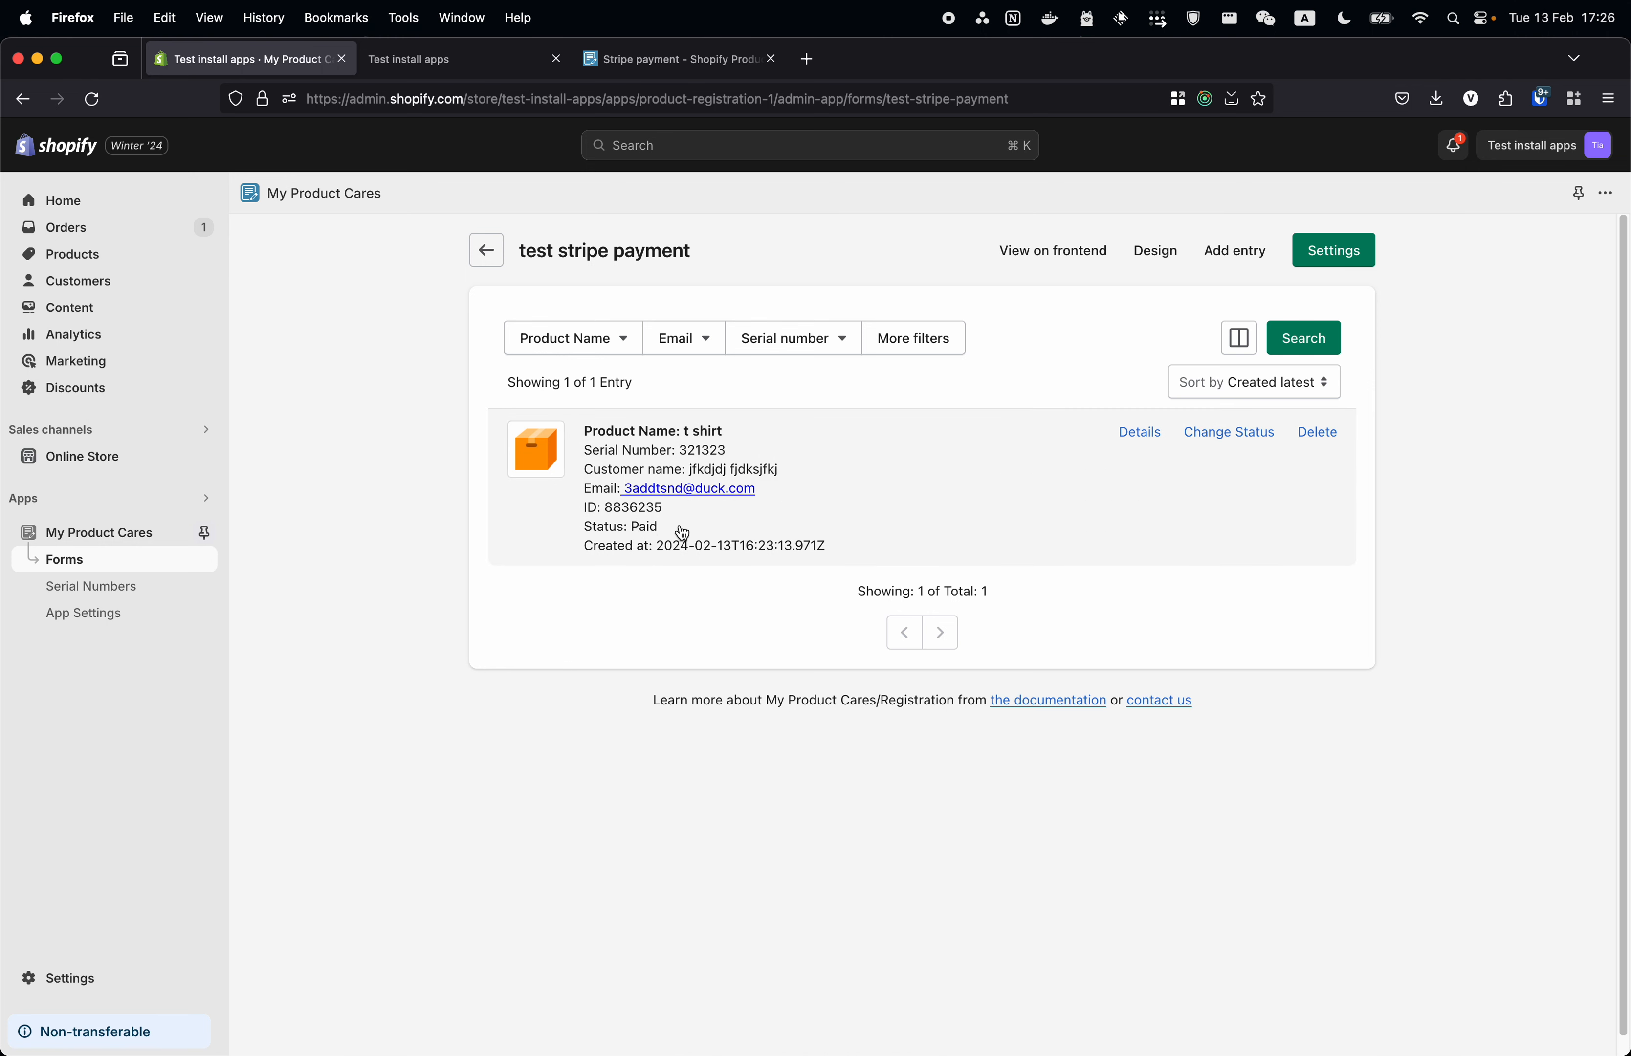
pyautogui.click(76, 615)
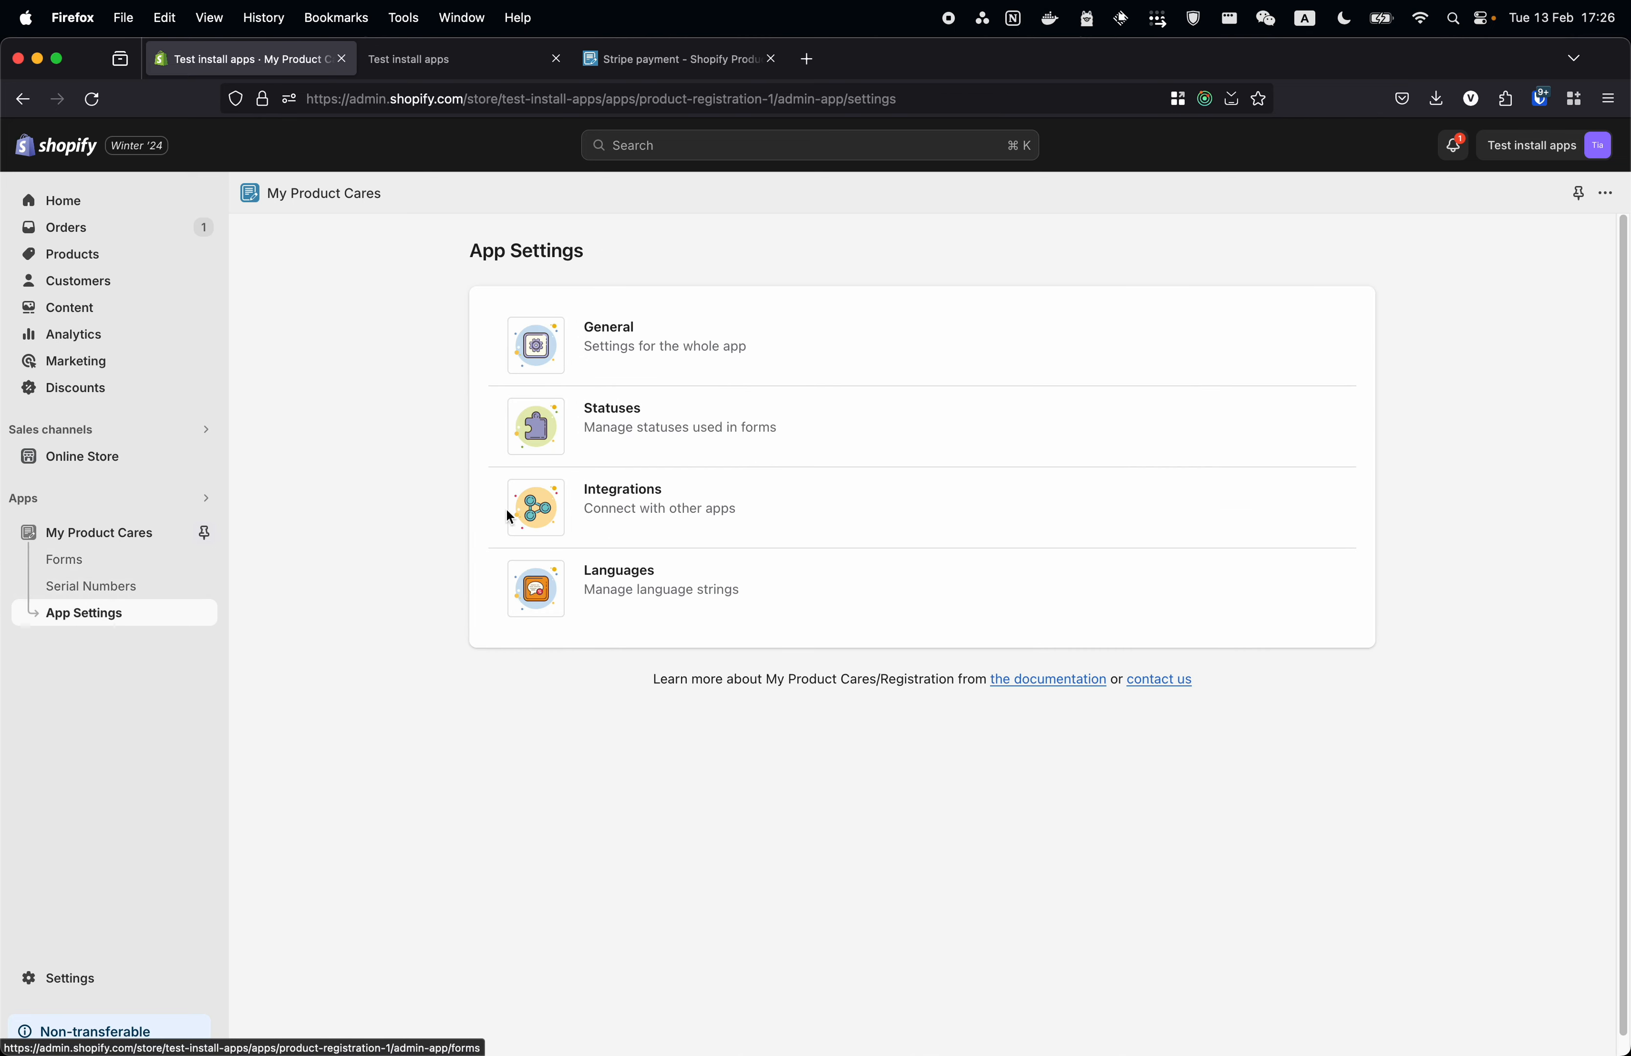
# - Edit the Paid status email, replacing the template body with 'Thanks for you payment'
pyautogui.click(679, 435)
pyautogui.click(611, 442)
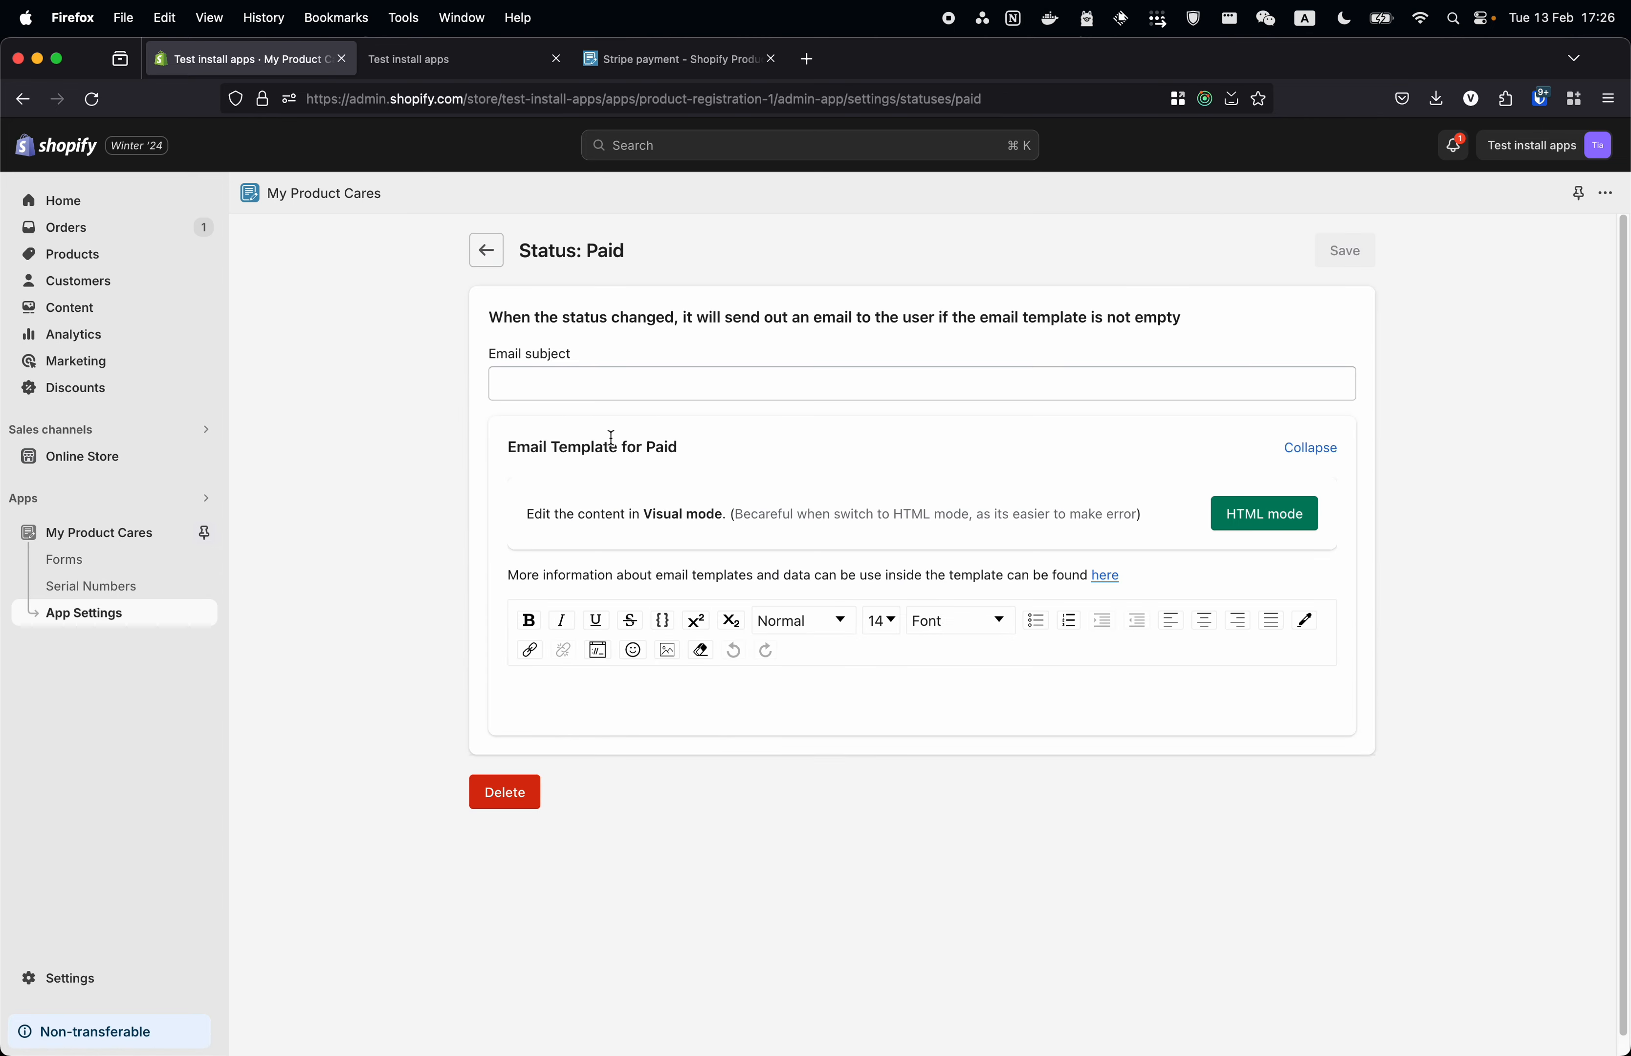
pyautogui.click(620, 385)
pyautogui.write('fdsfdsf')
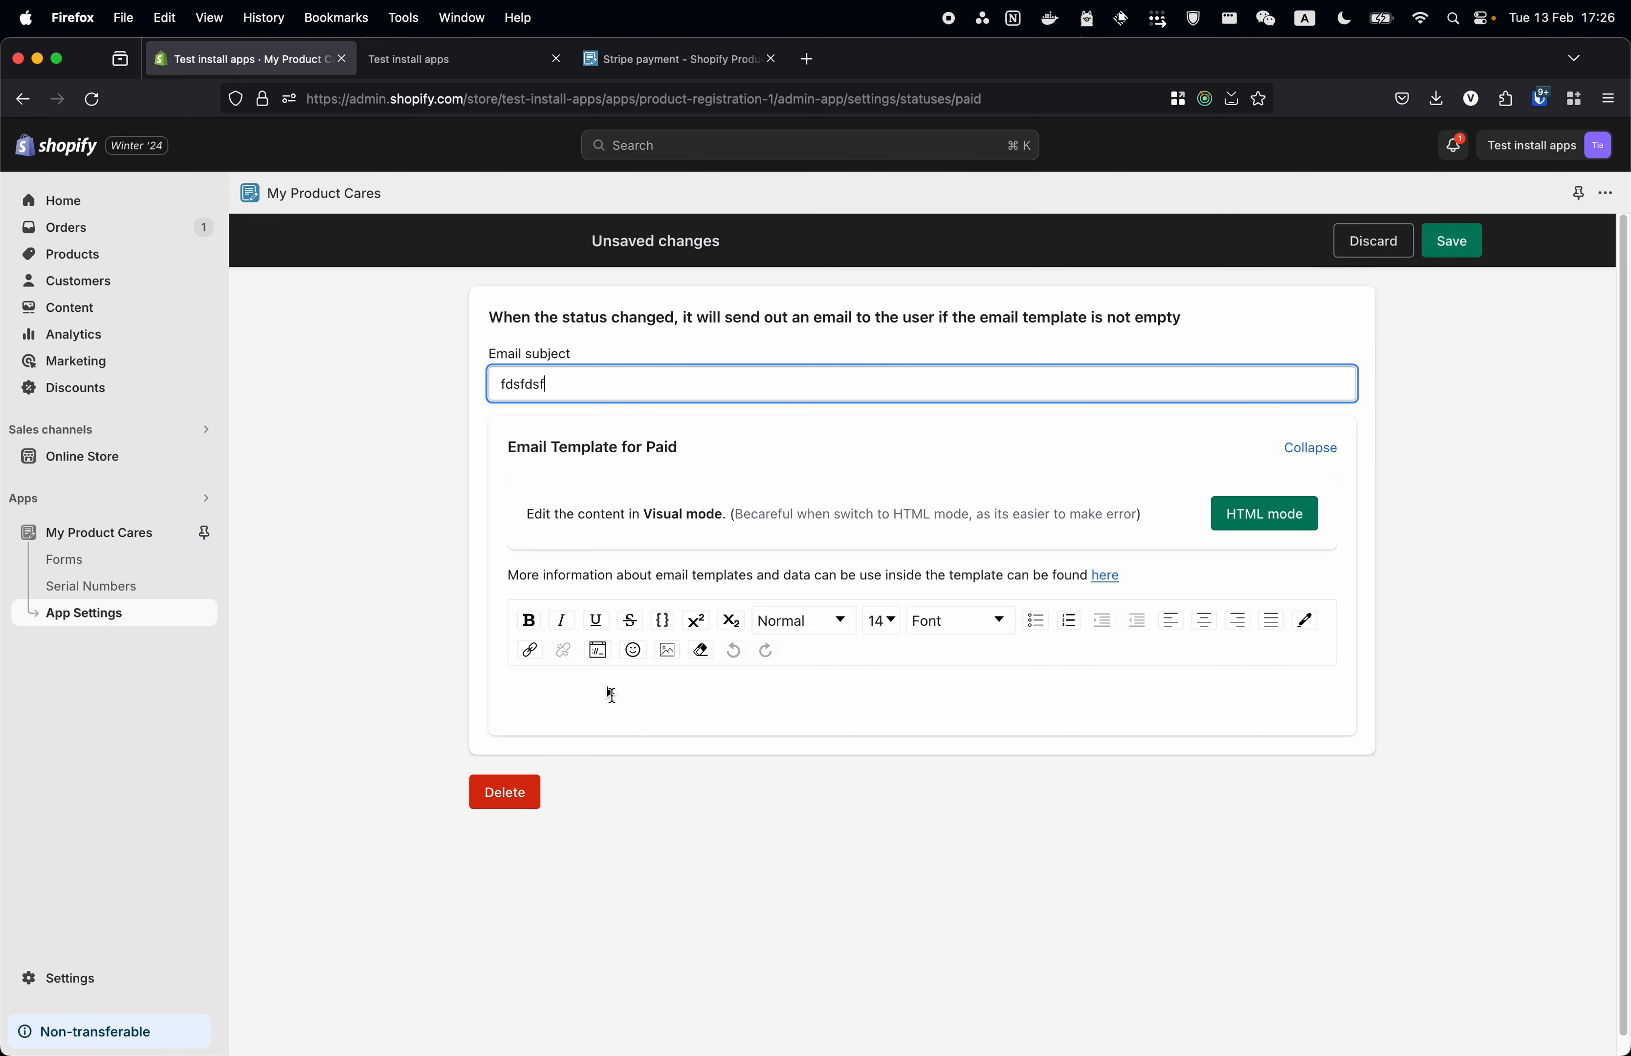
pyautogui.click(645, 717)
pyautogui.write('fdsfdsfdsfds')
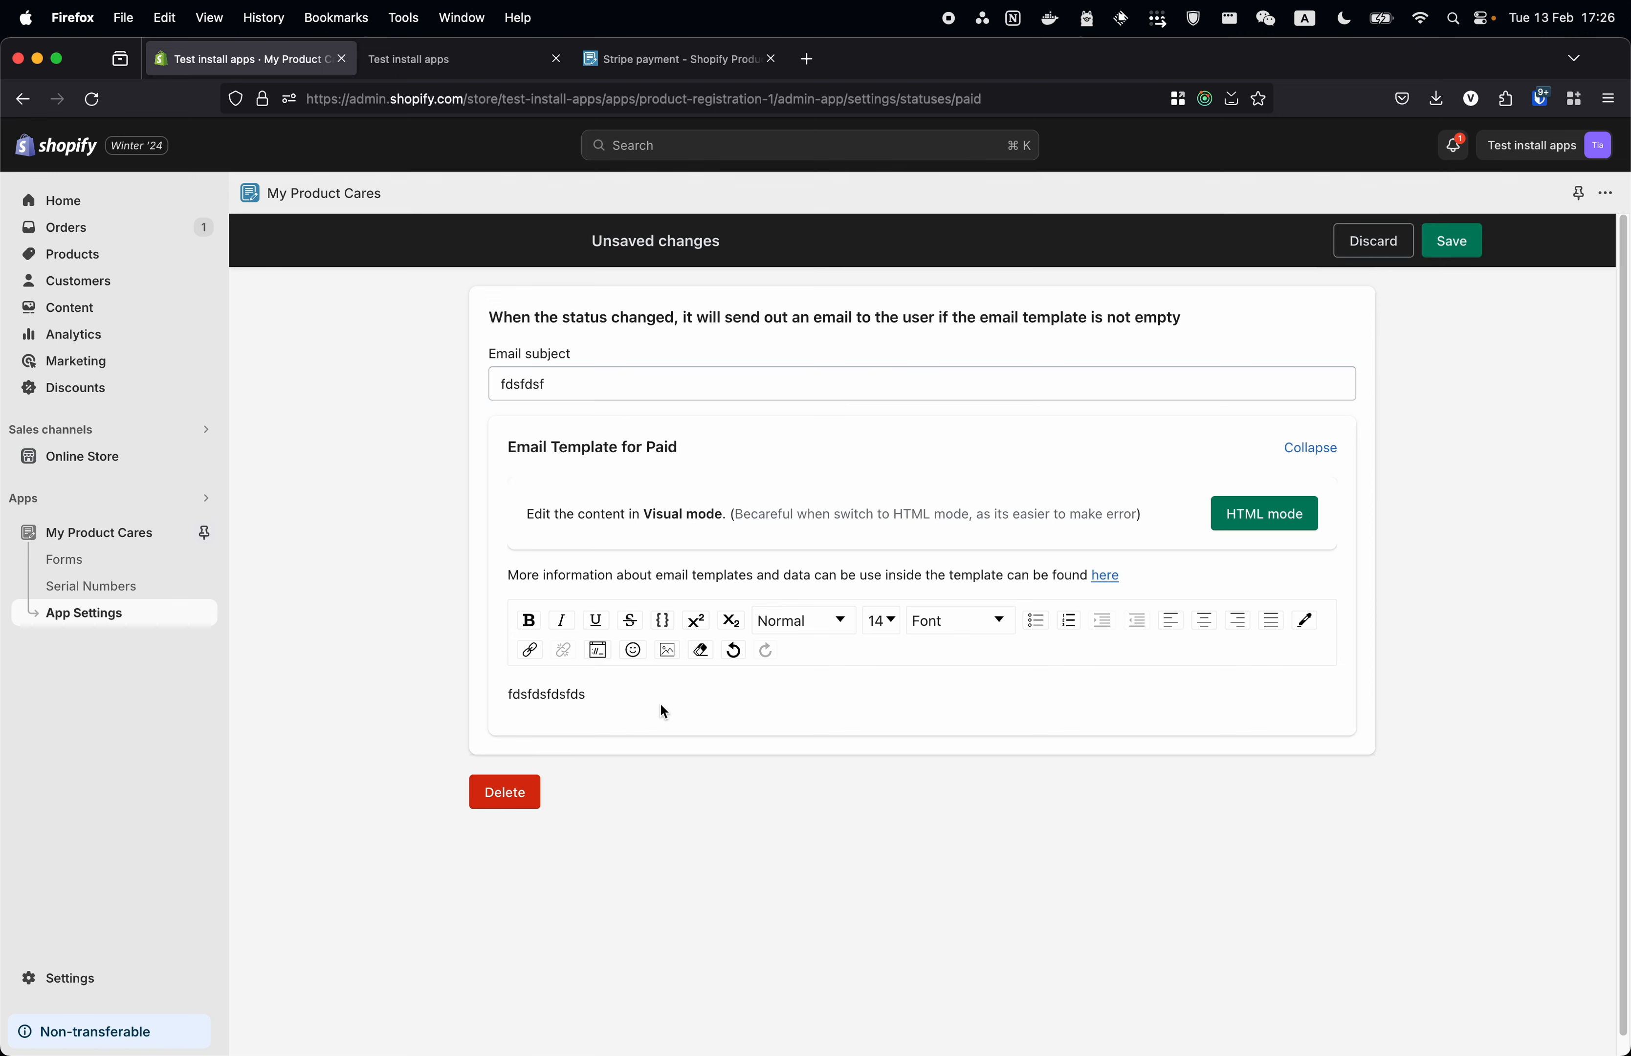
pyautogui.press('super+a')
pyautogui.press('BackSpace')
pyautogui.write('Thanks for you paymen')
# - Set the Paid email subject to 'Thanks for you payment' and save
pyautogui.doubleClick(1045, 370)
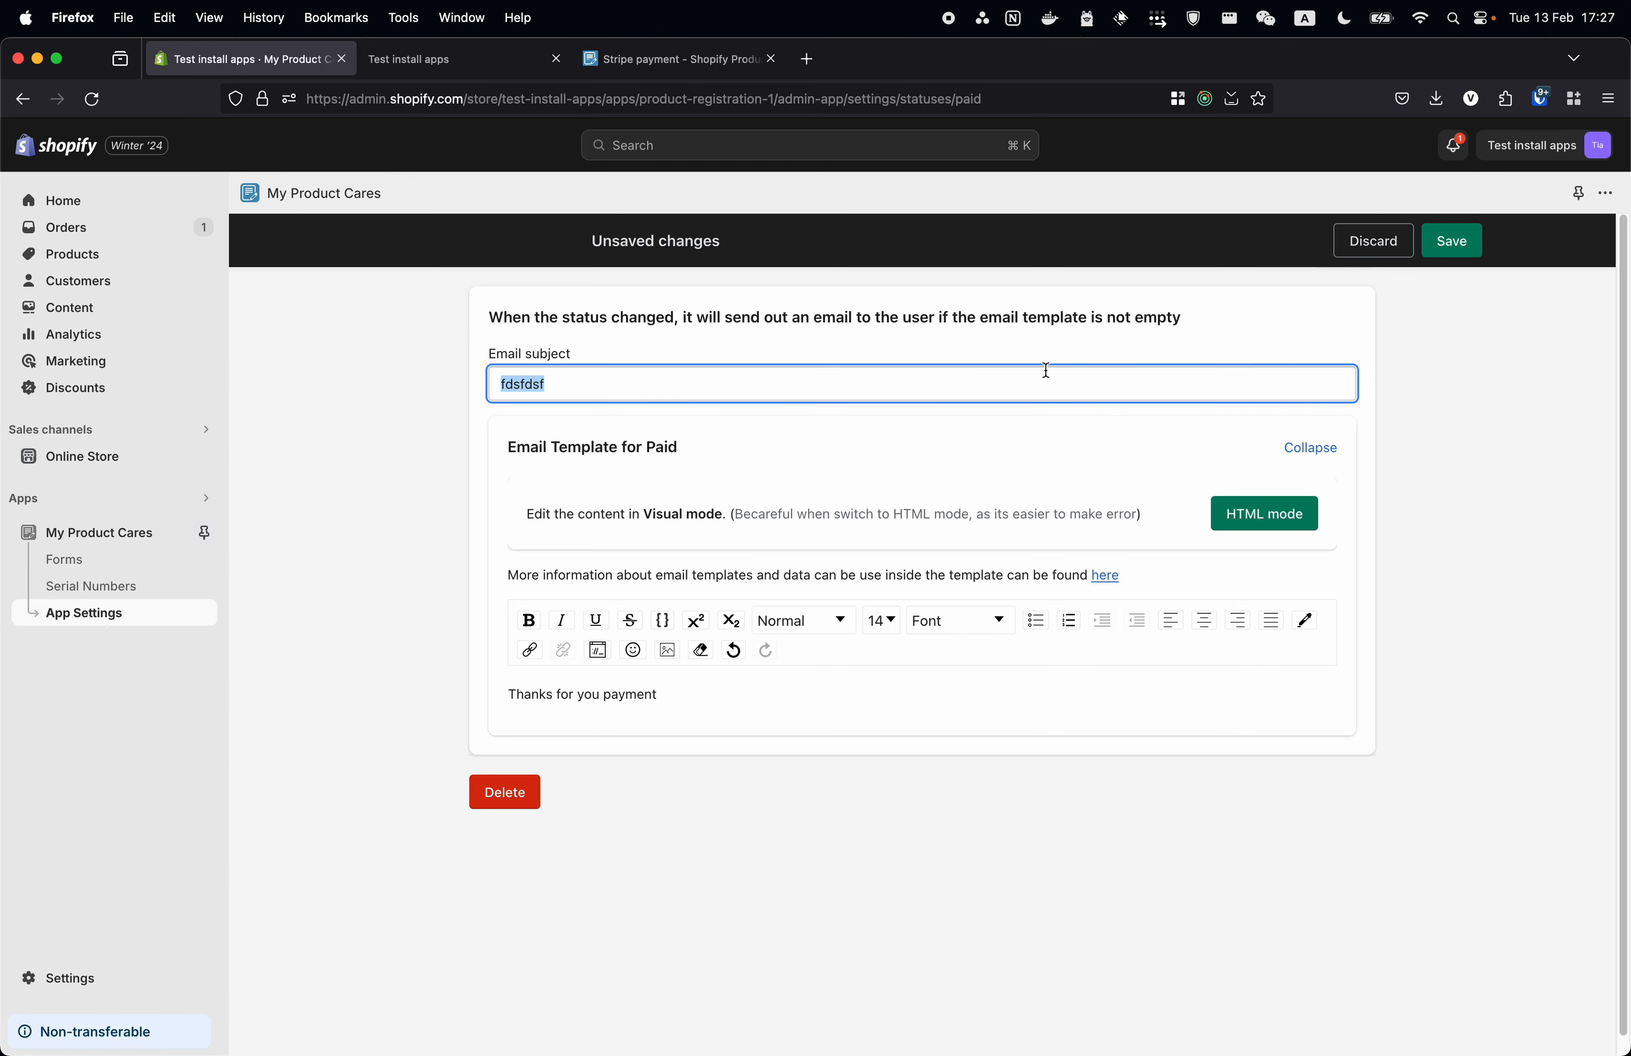
pyautogui.write('Thanks for you payemt')
pyautogui.press('BackSpace')
pyautogui.press('BackSpace')
pyautogui.press('BackSpace')
pyautogui.write('ebnt')
pyautogui.click(1450, 240)
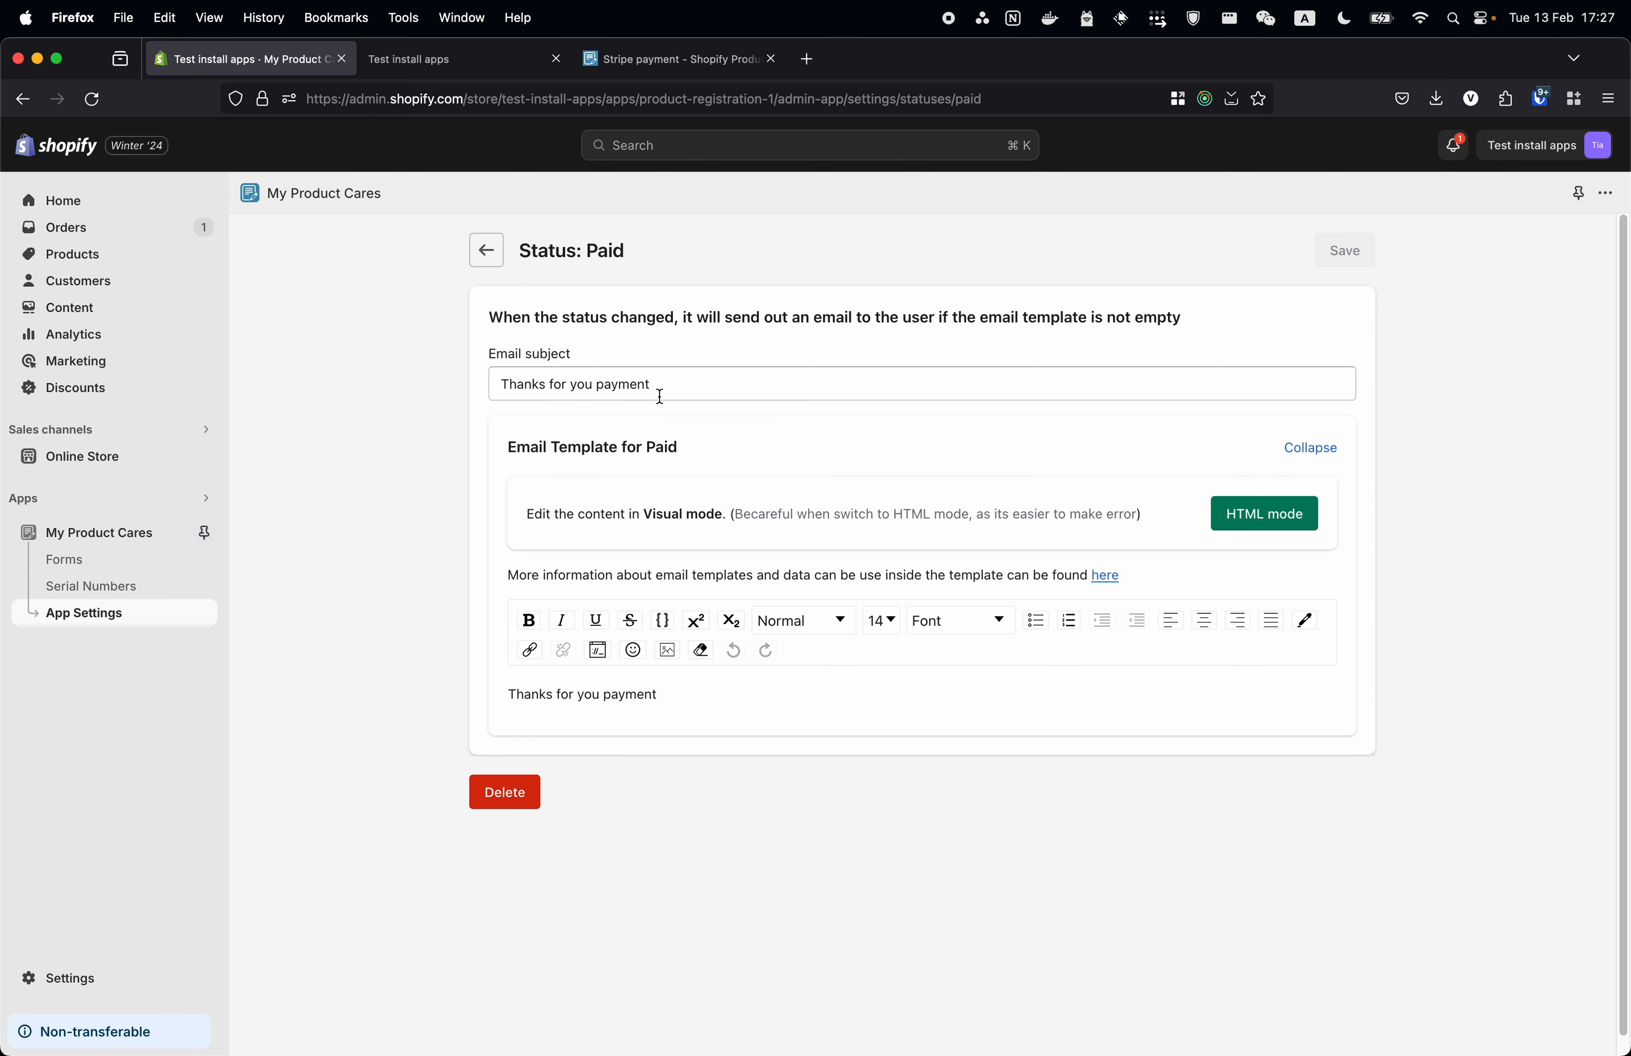
# - Add a {{ note }} line to the template body and open the email template documentation
pyautogui.click(675, 392)
pyautogui.click(781, 704)
pyautogui.press('Return')
pyautogui.press('Return')
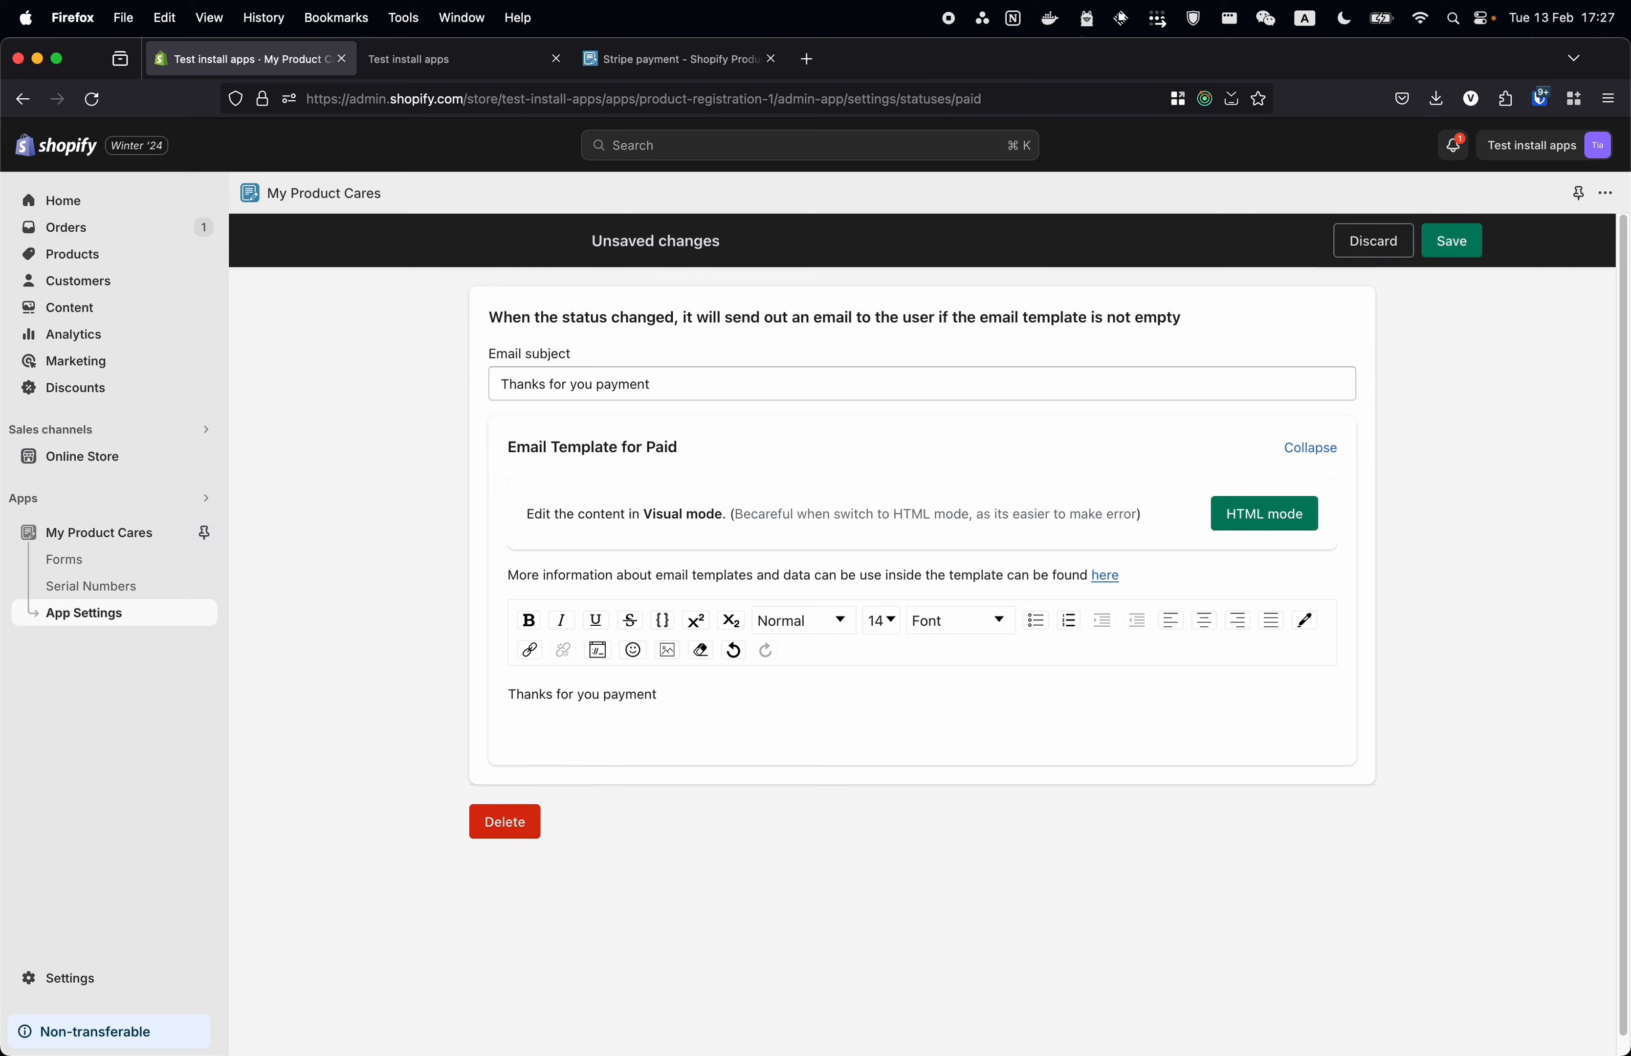
pyautogui.write('{{ not')
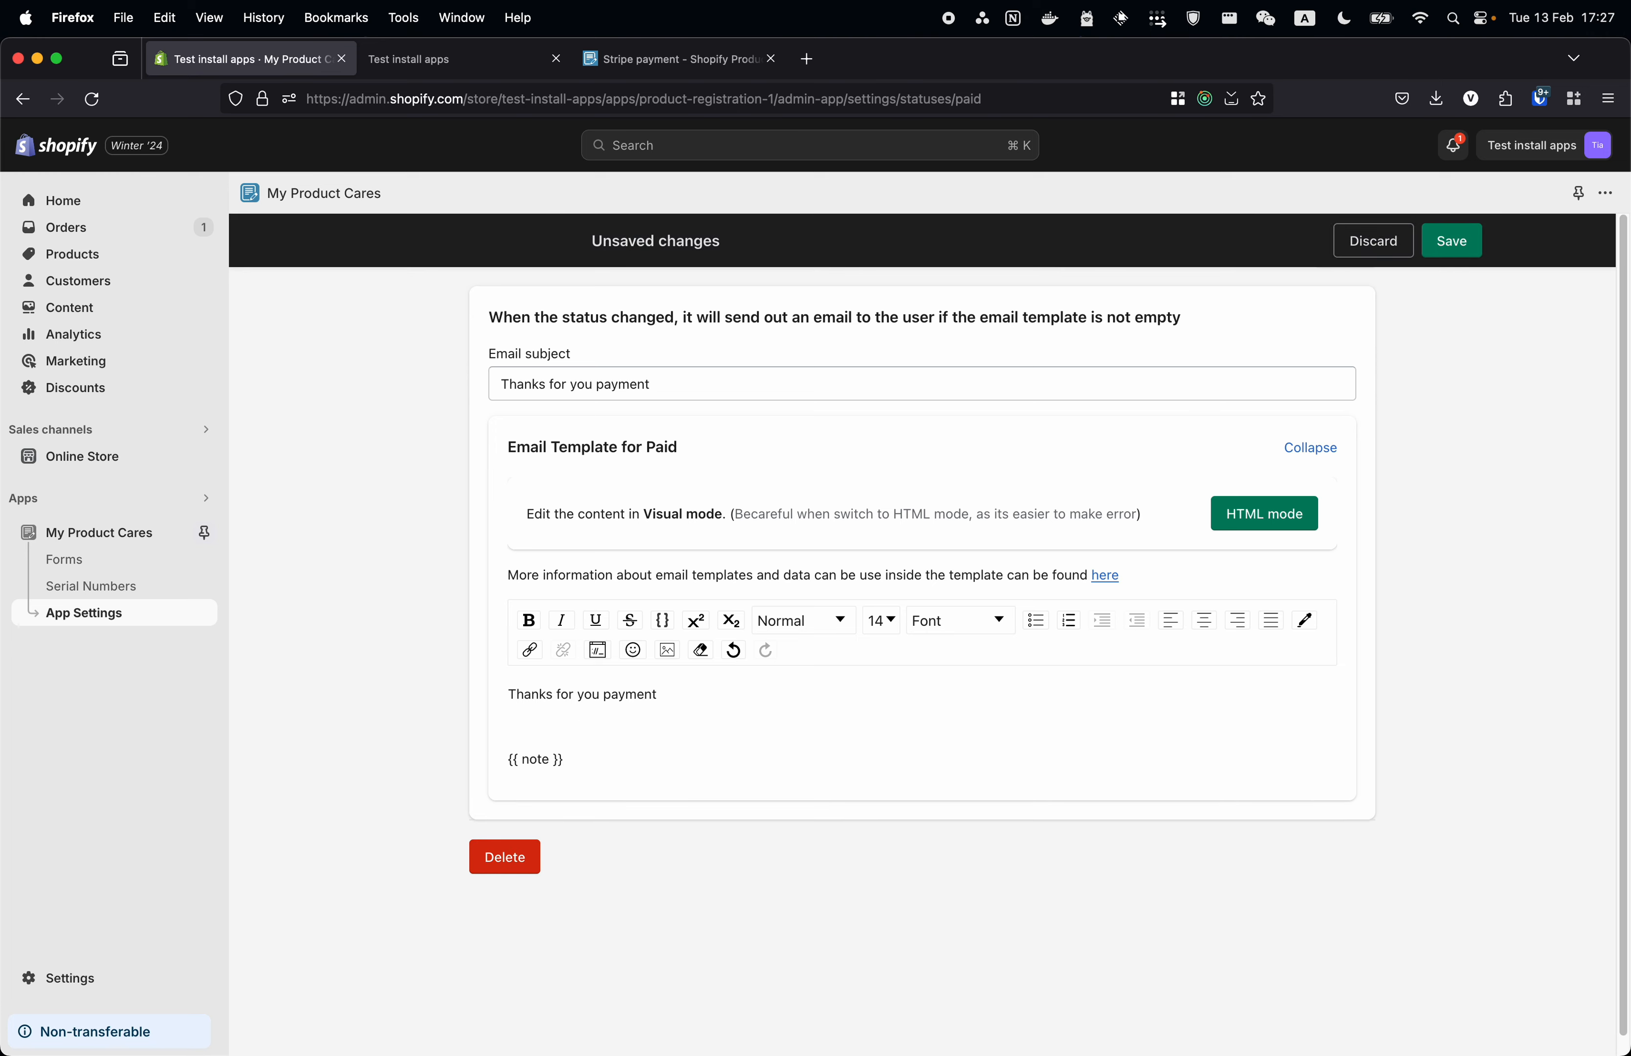
pyautogui.write('e }}')
pyautogui.press('Return')
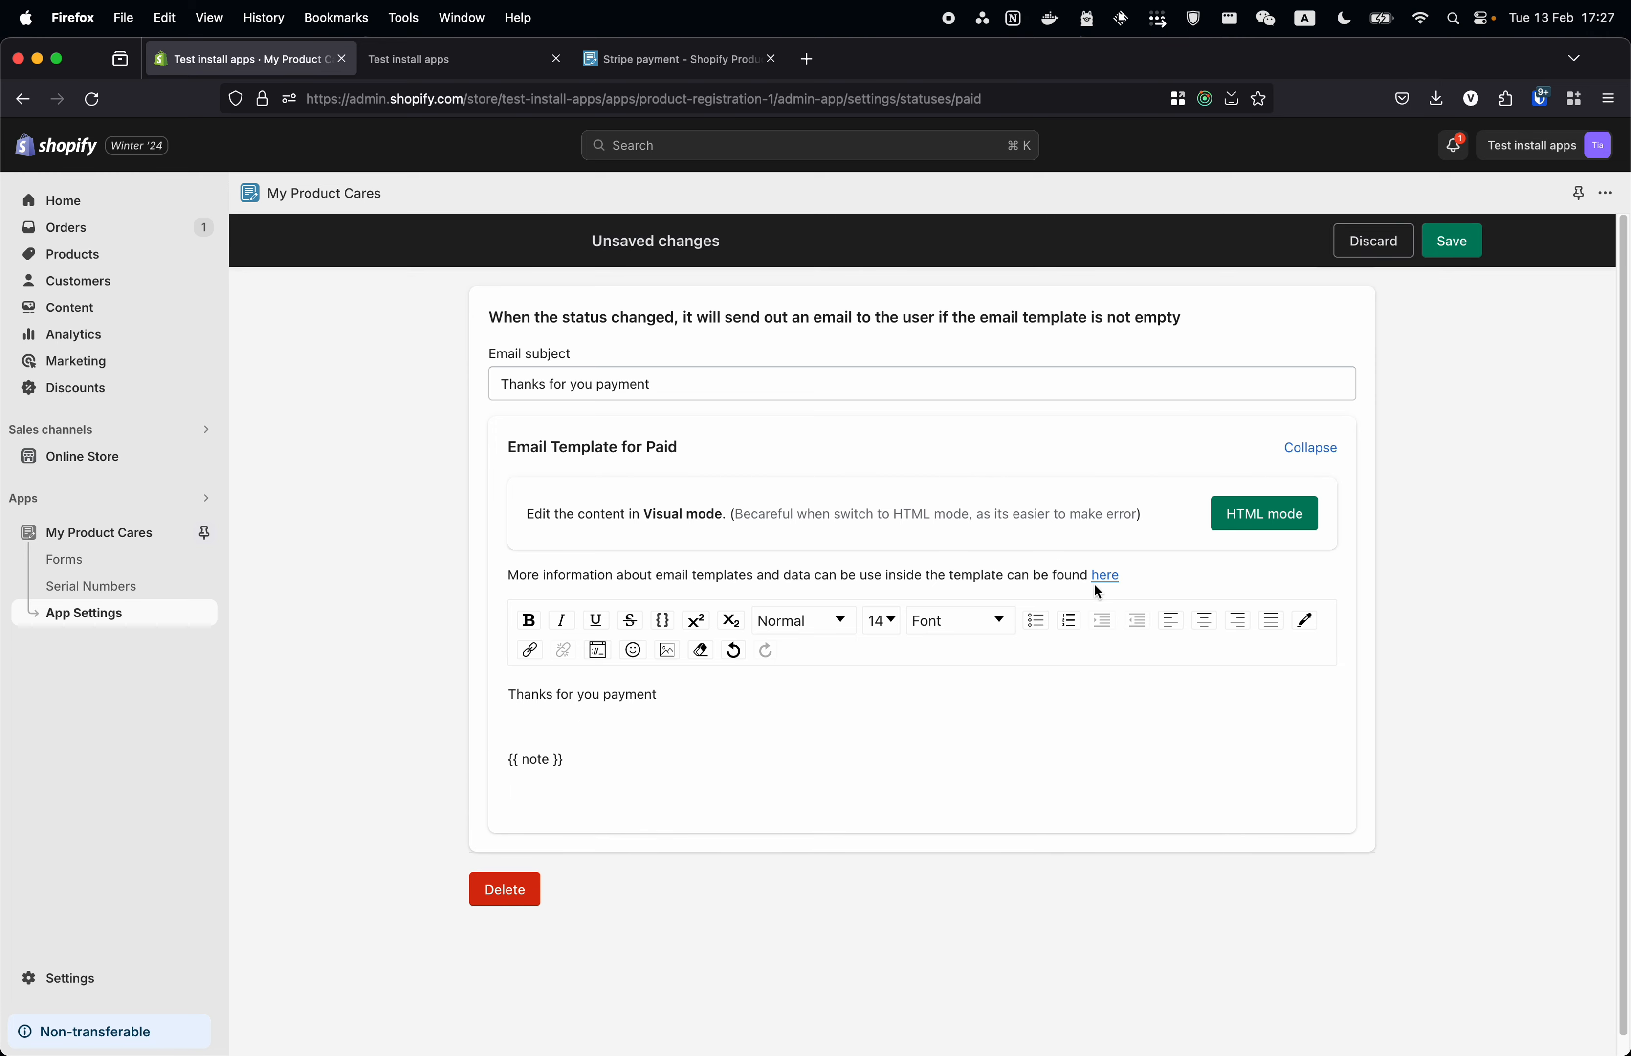
pyautogui.click(1096, 575)
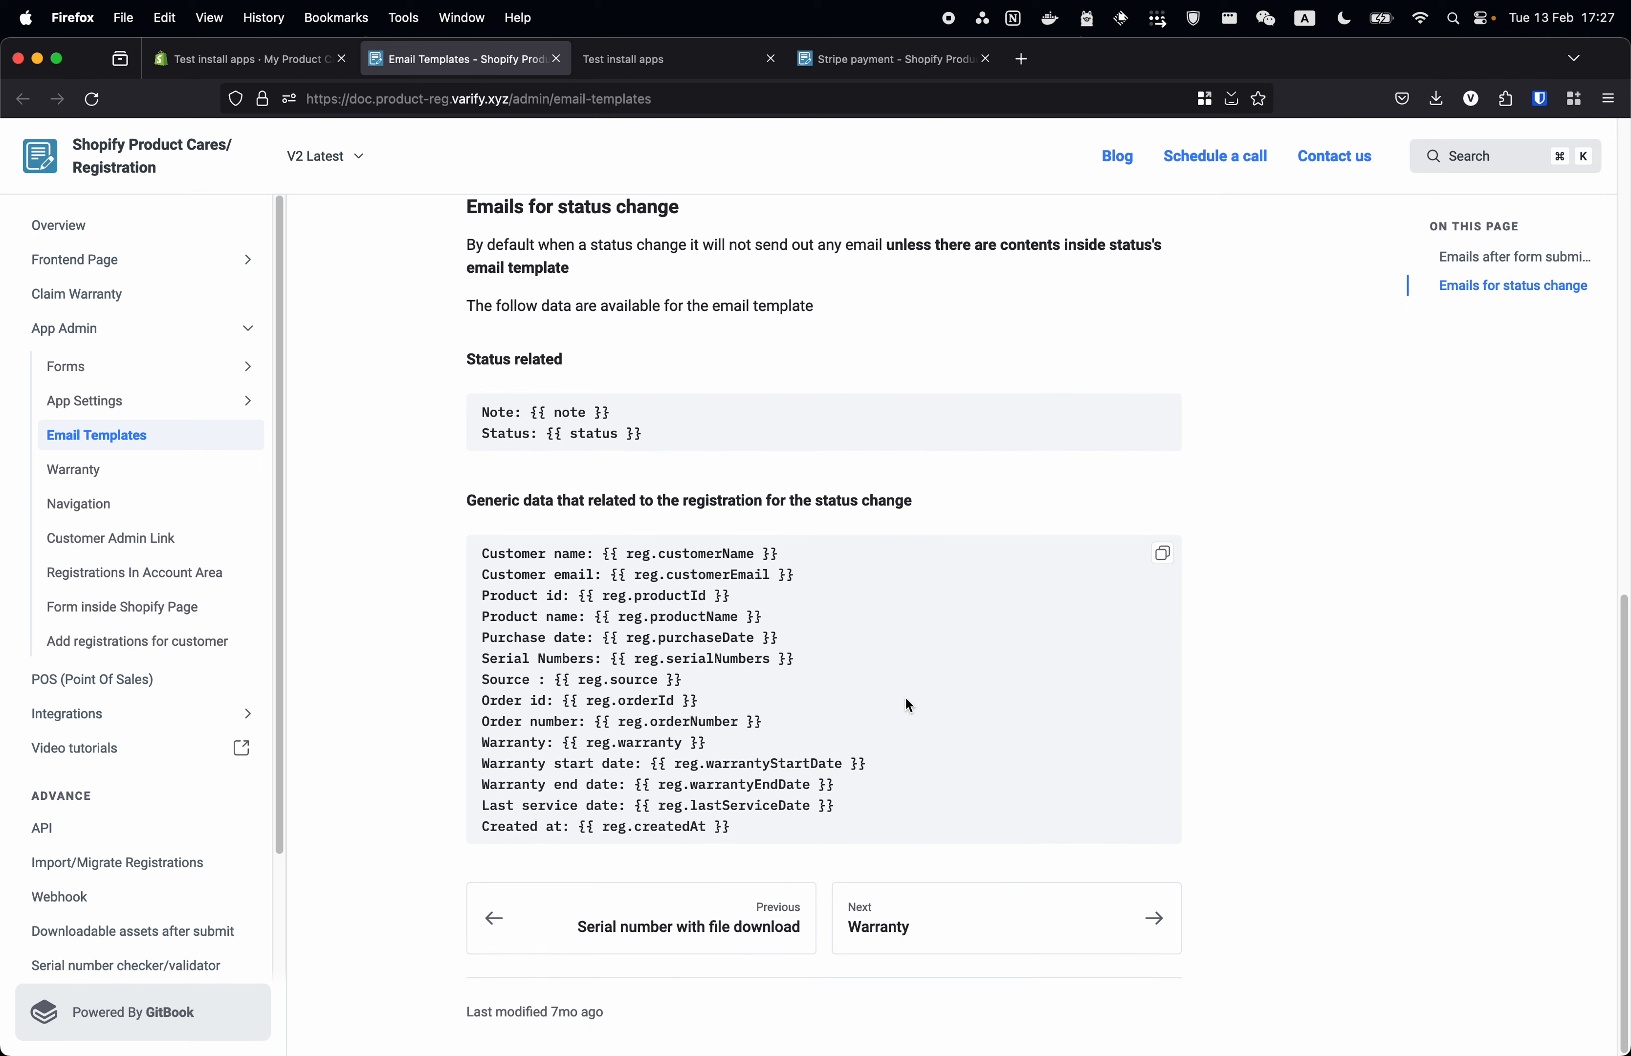
# - Read the docs' notes on status-change emails and their registration data placeholders, then return to admin
pyautogui.moveTo(588, 430); pyautogui.dragTo(540, 429)
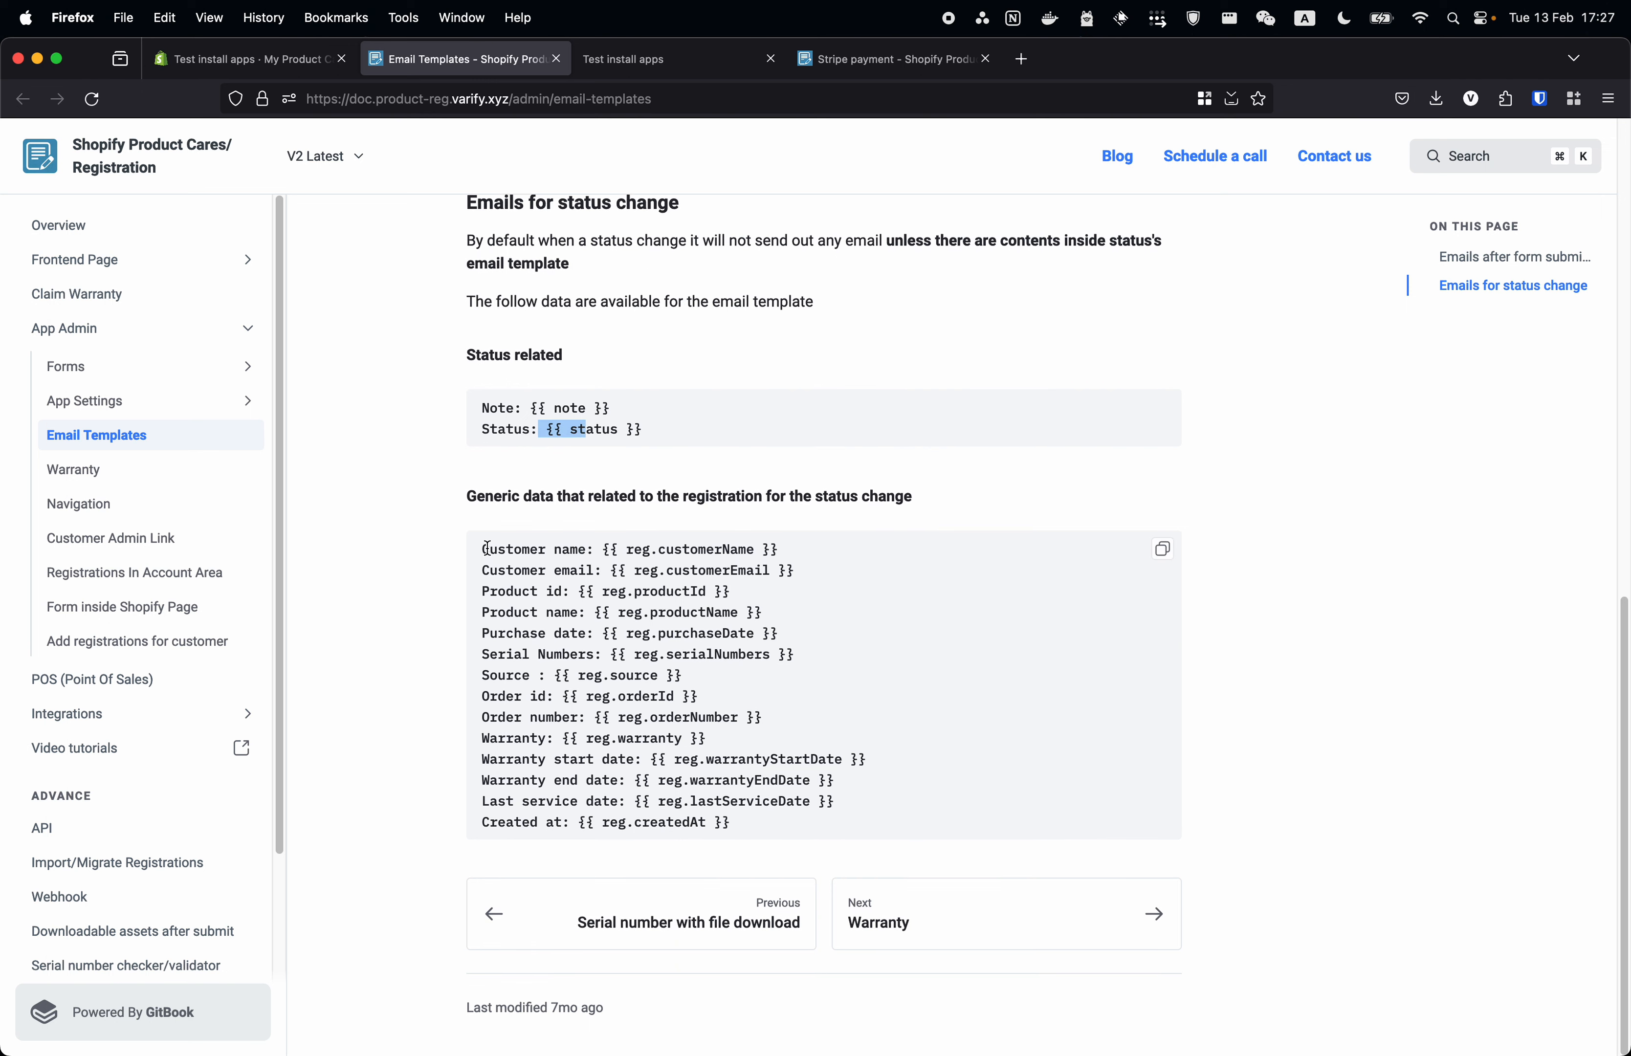
pyautogui.moveTo(487, 549); pyautogui.dragTo(727, 571)
pyautogui.click(621, 588)
pyautogui.scroll(1, 548, 281)
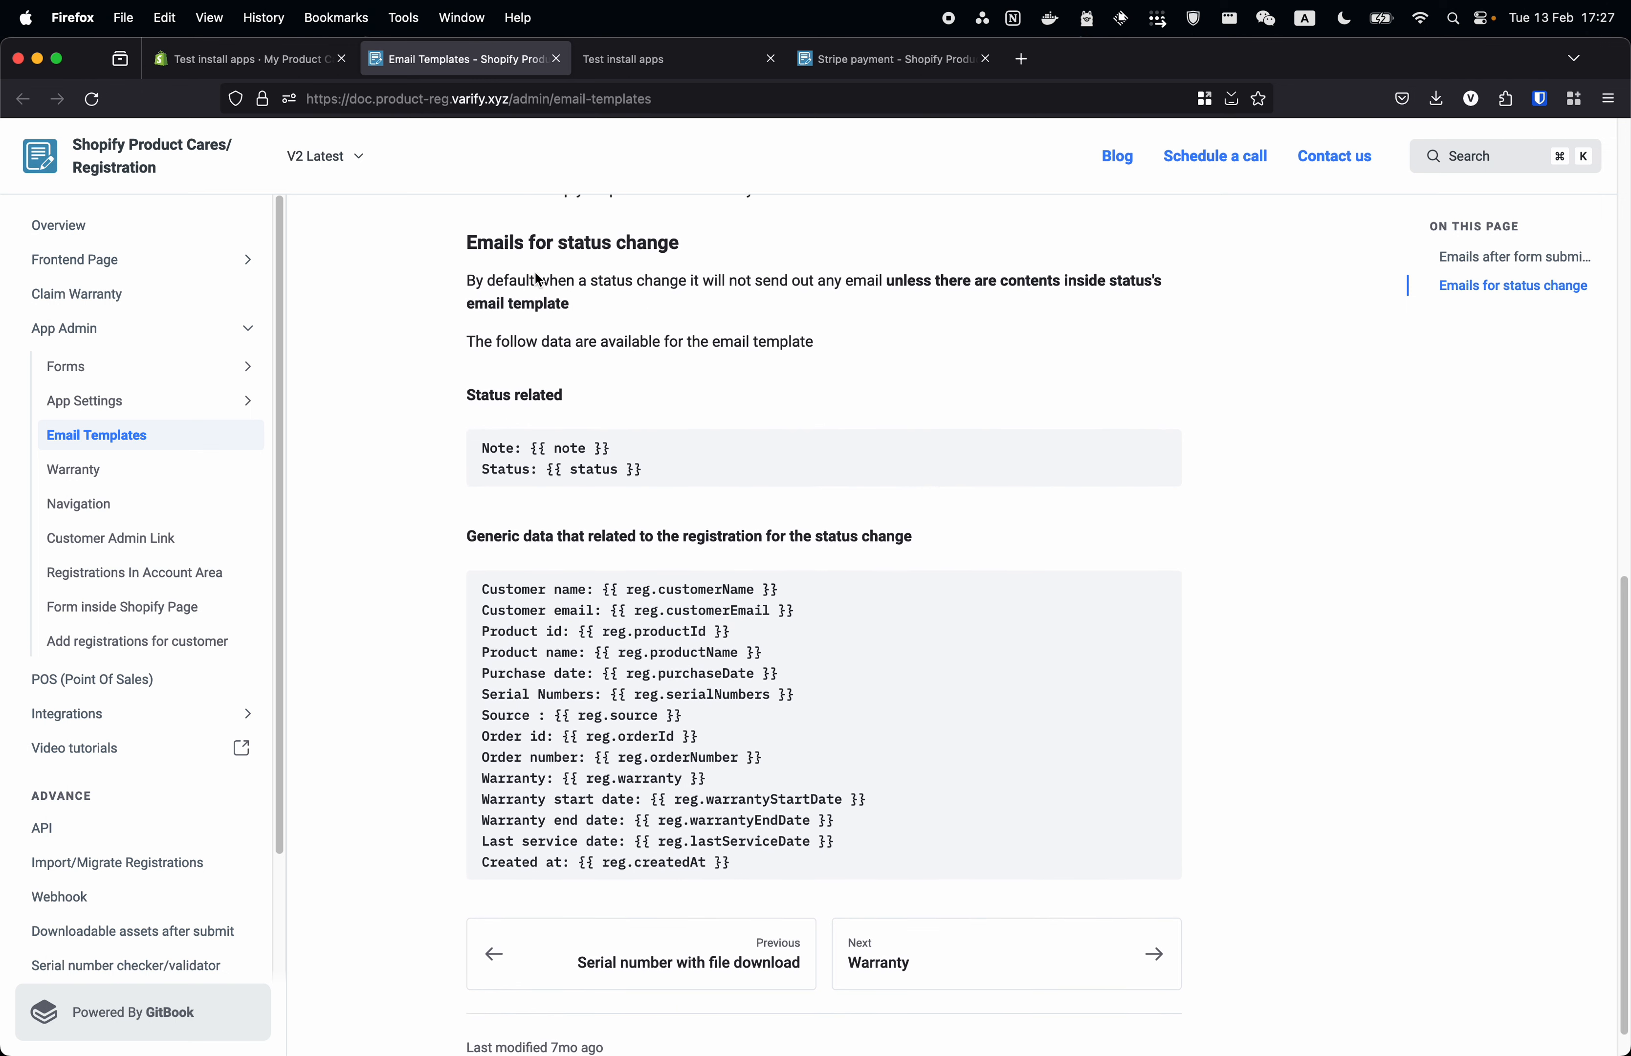
pyautogui.moveTo(478, 250); pyautogui.dragTo(835, 321)
pyautogui.click(503, 281)
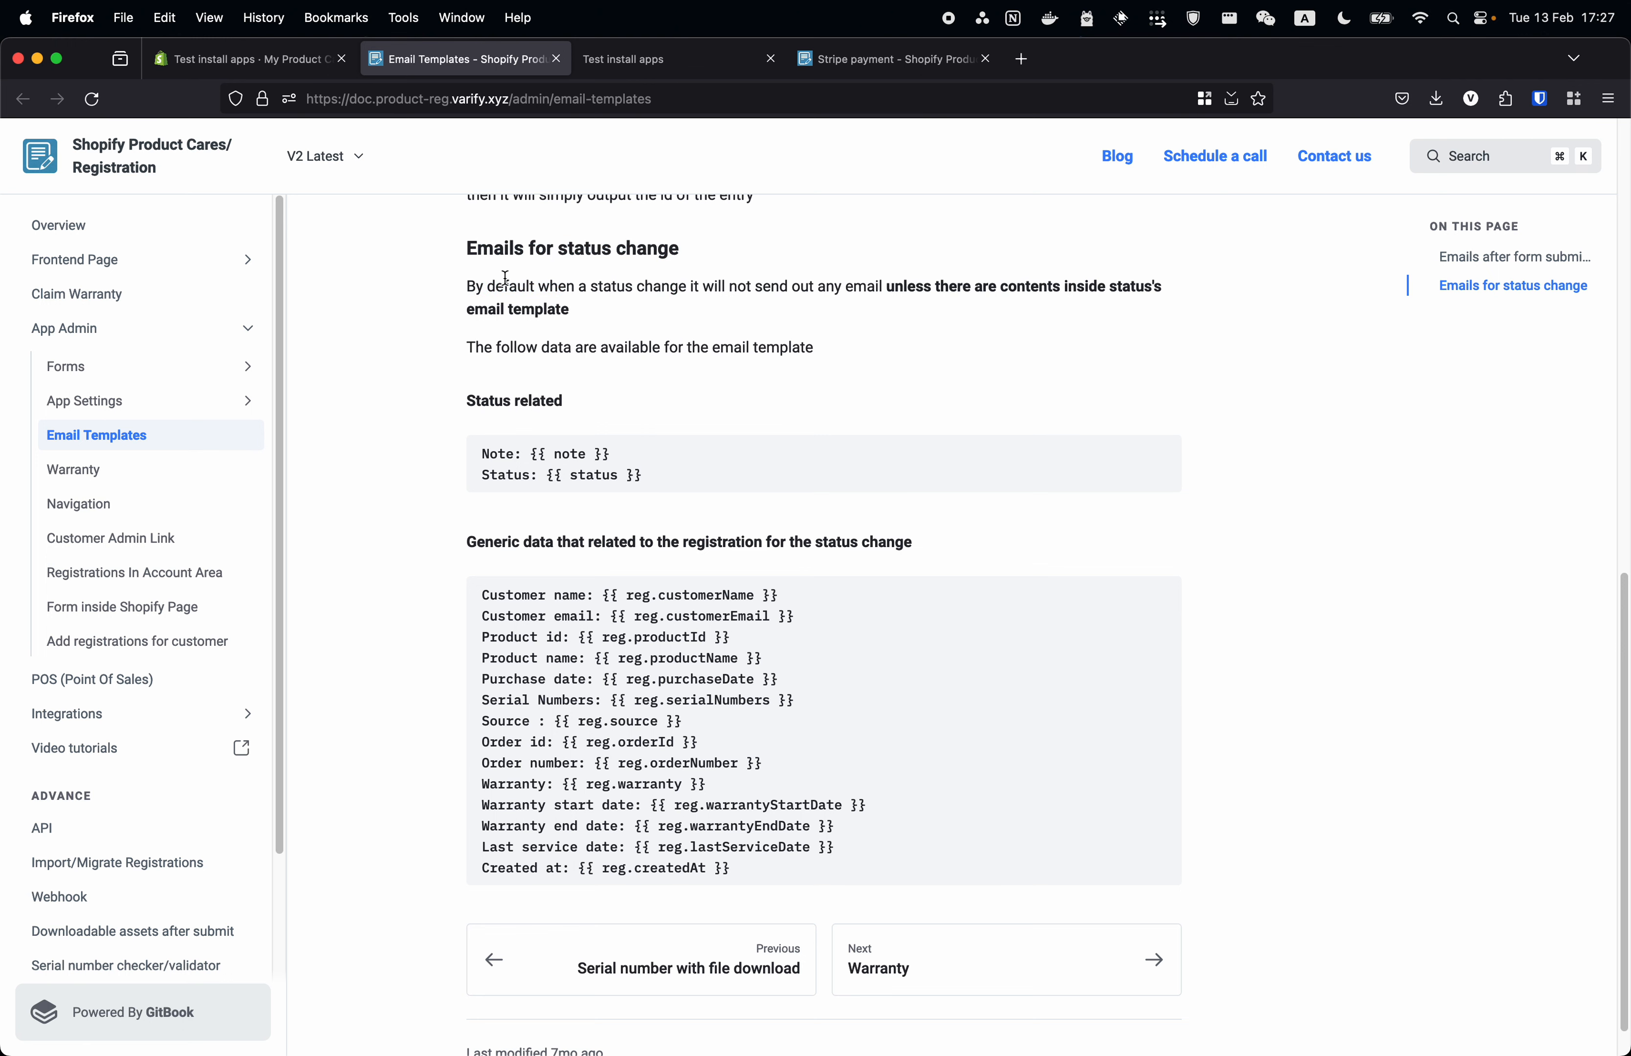
pyautogui.moveTo(503, 282); pyautogui.dragTo(867, 339)
pyautogui.click(866, 340)
pyautogui.moveTo(521, 616); pyautogui.dragTo(819, 848)
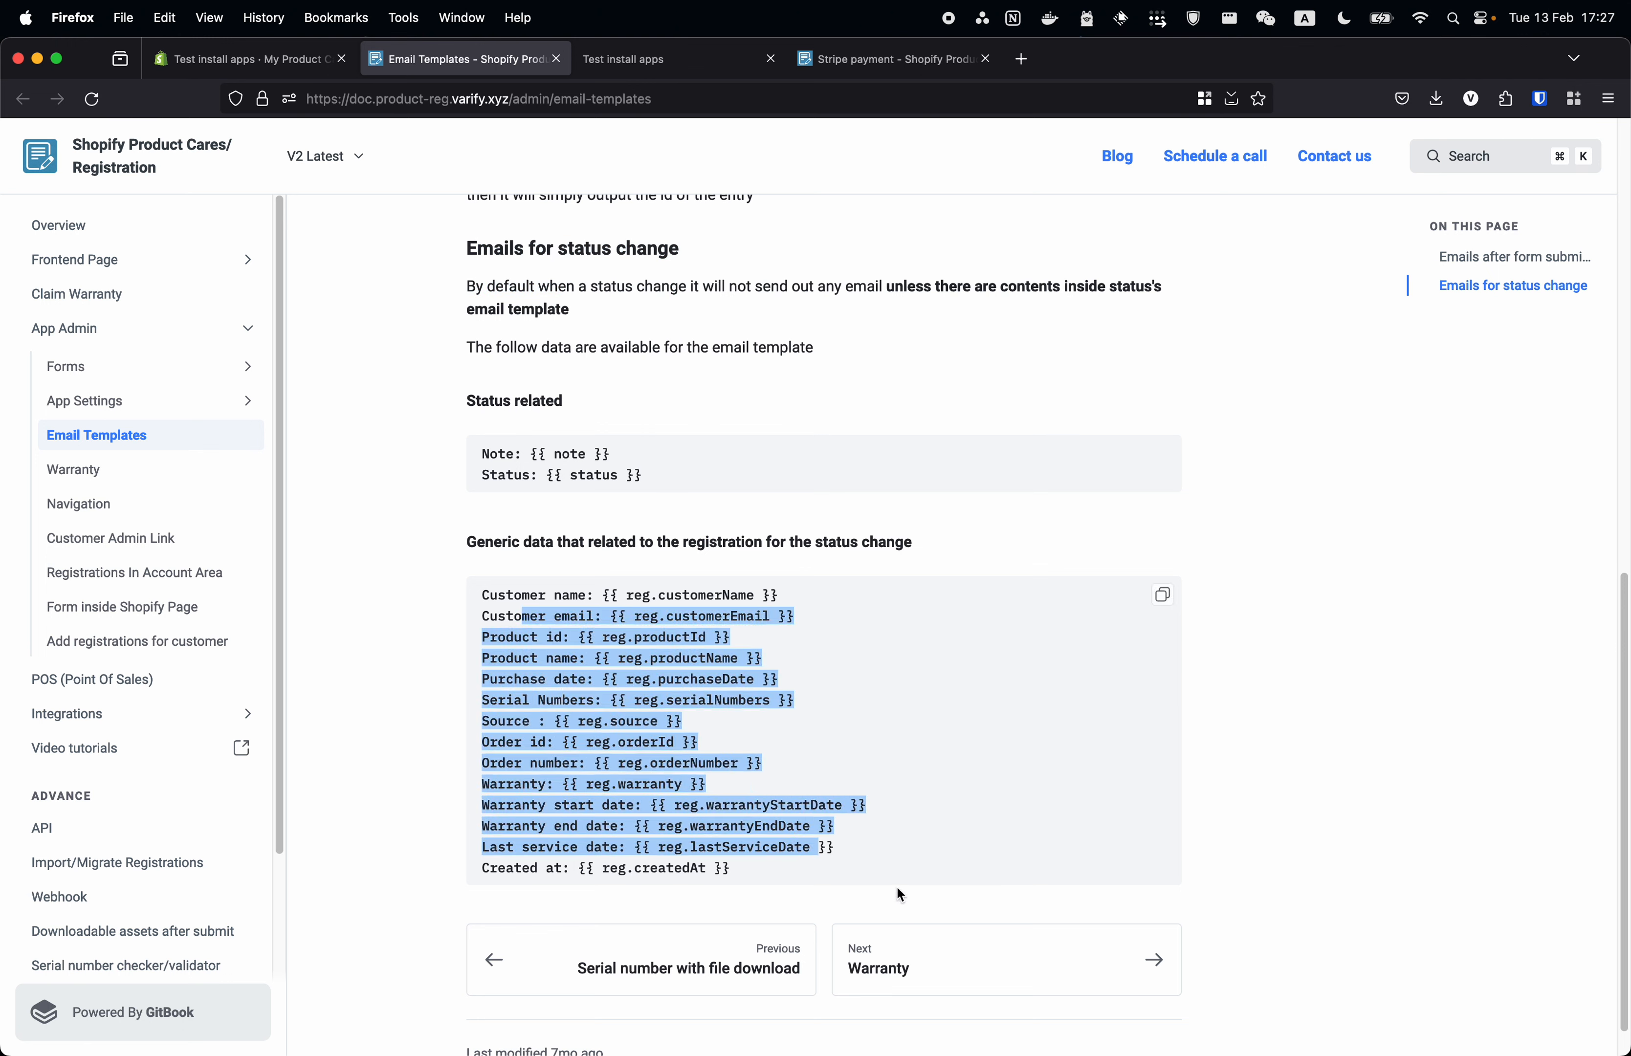
pyautogui.click(749, 861)
pyautogui.click(264, 59)
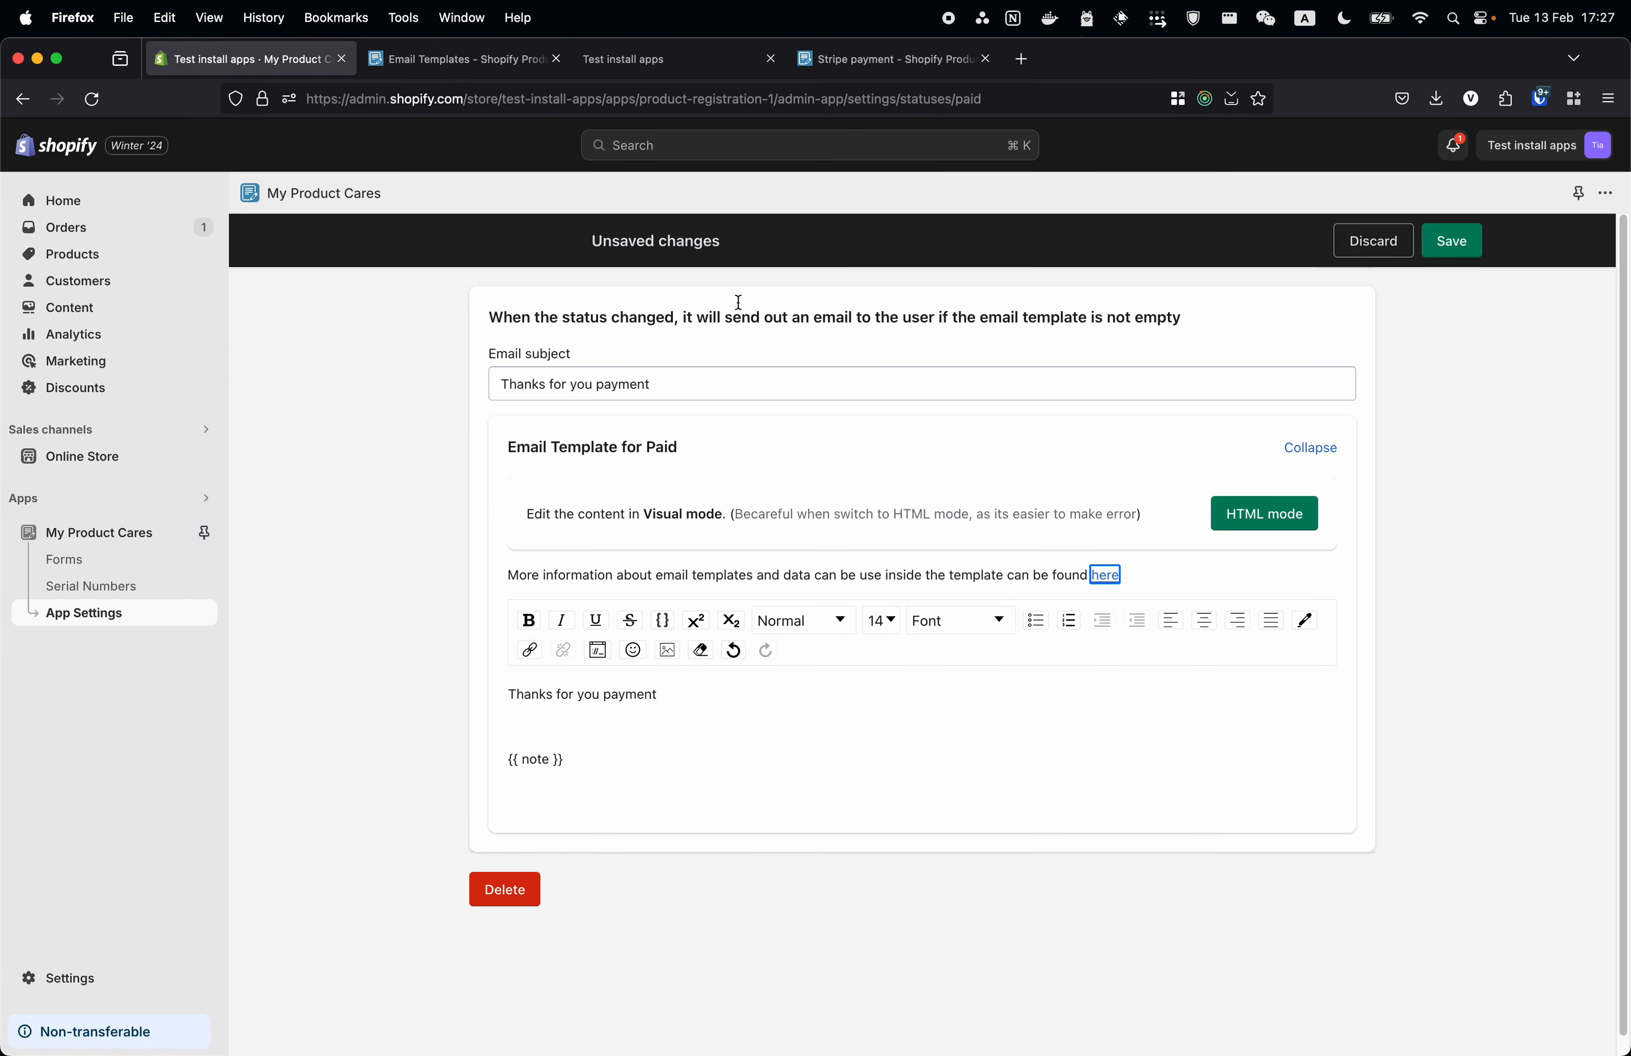
# - Save the Paid email template, then disable the test stripe payment form's customer email and save
pyautogui.click(1467, 242)
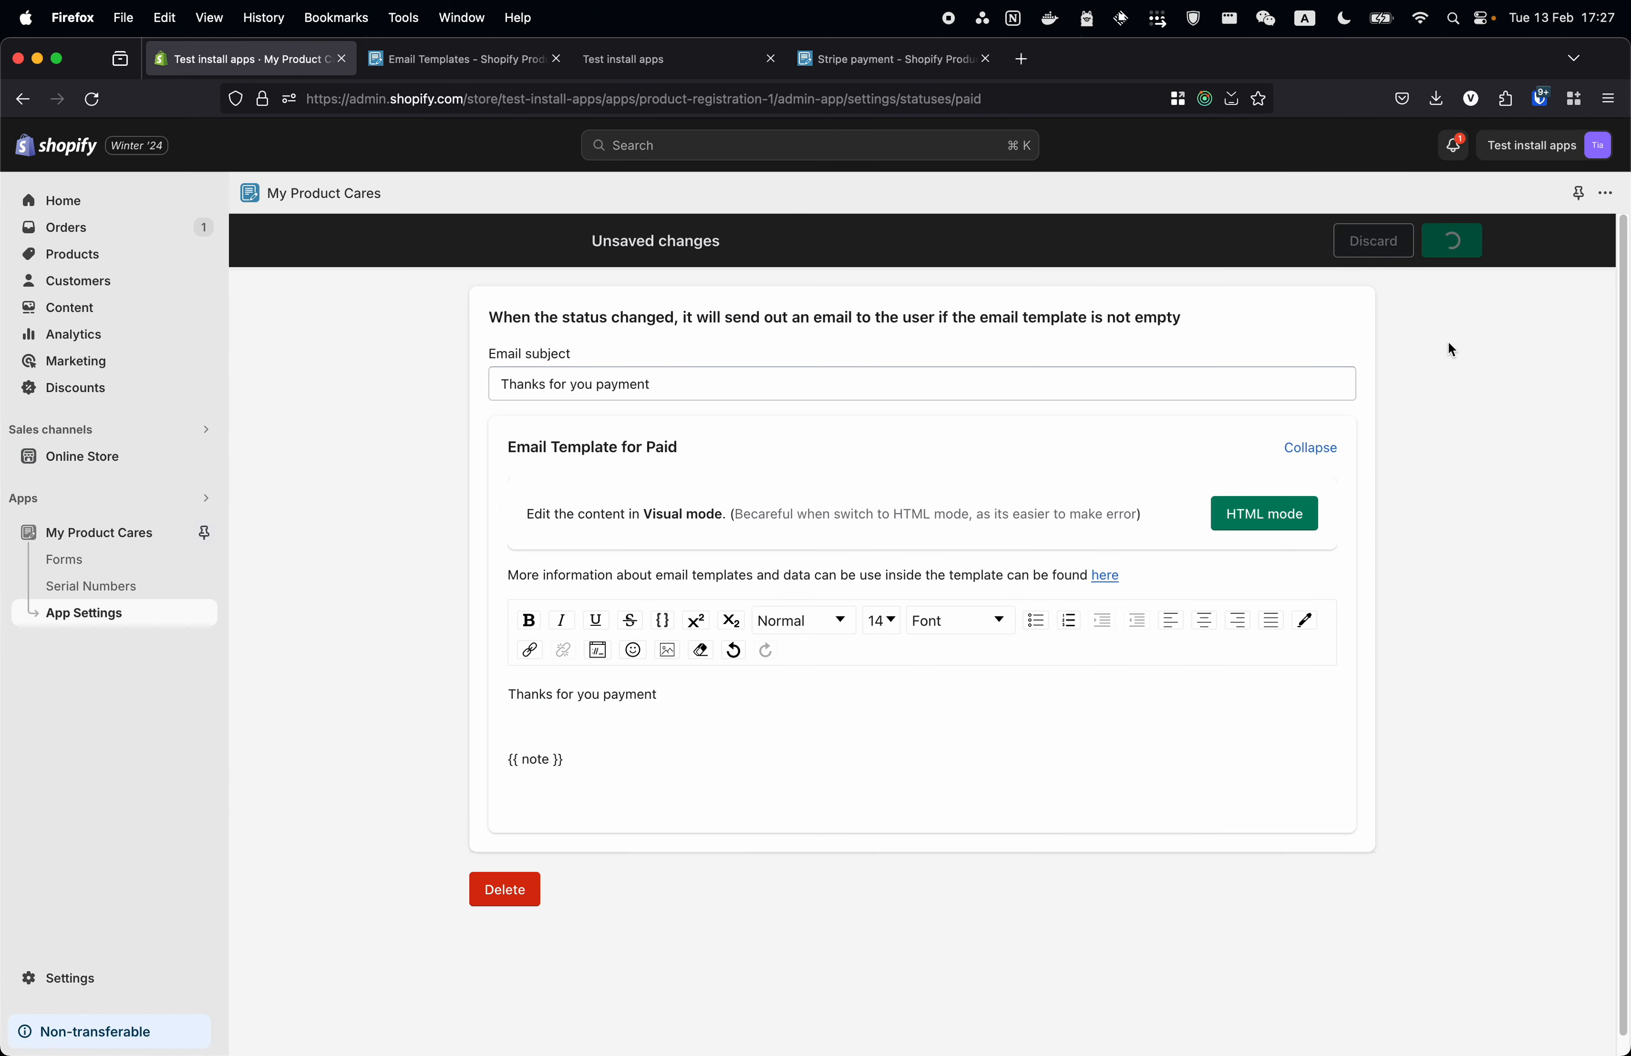
pyautogui.click(82, 564)
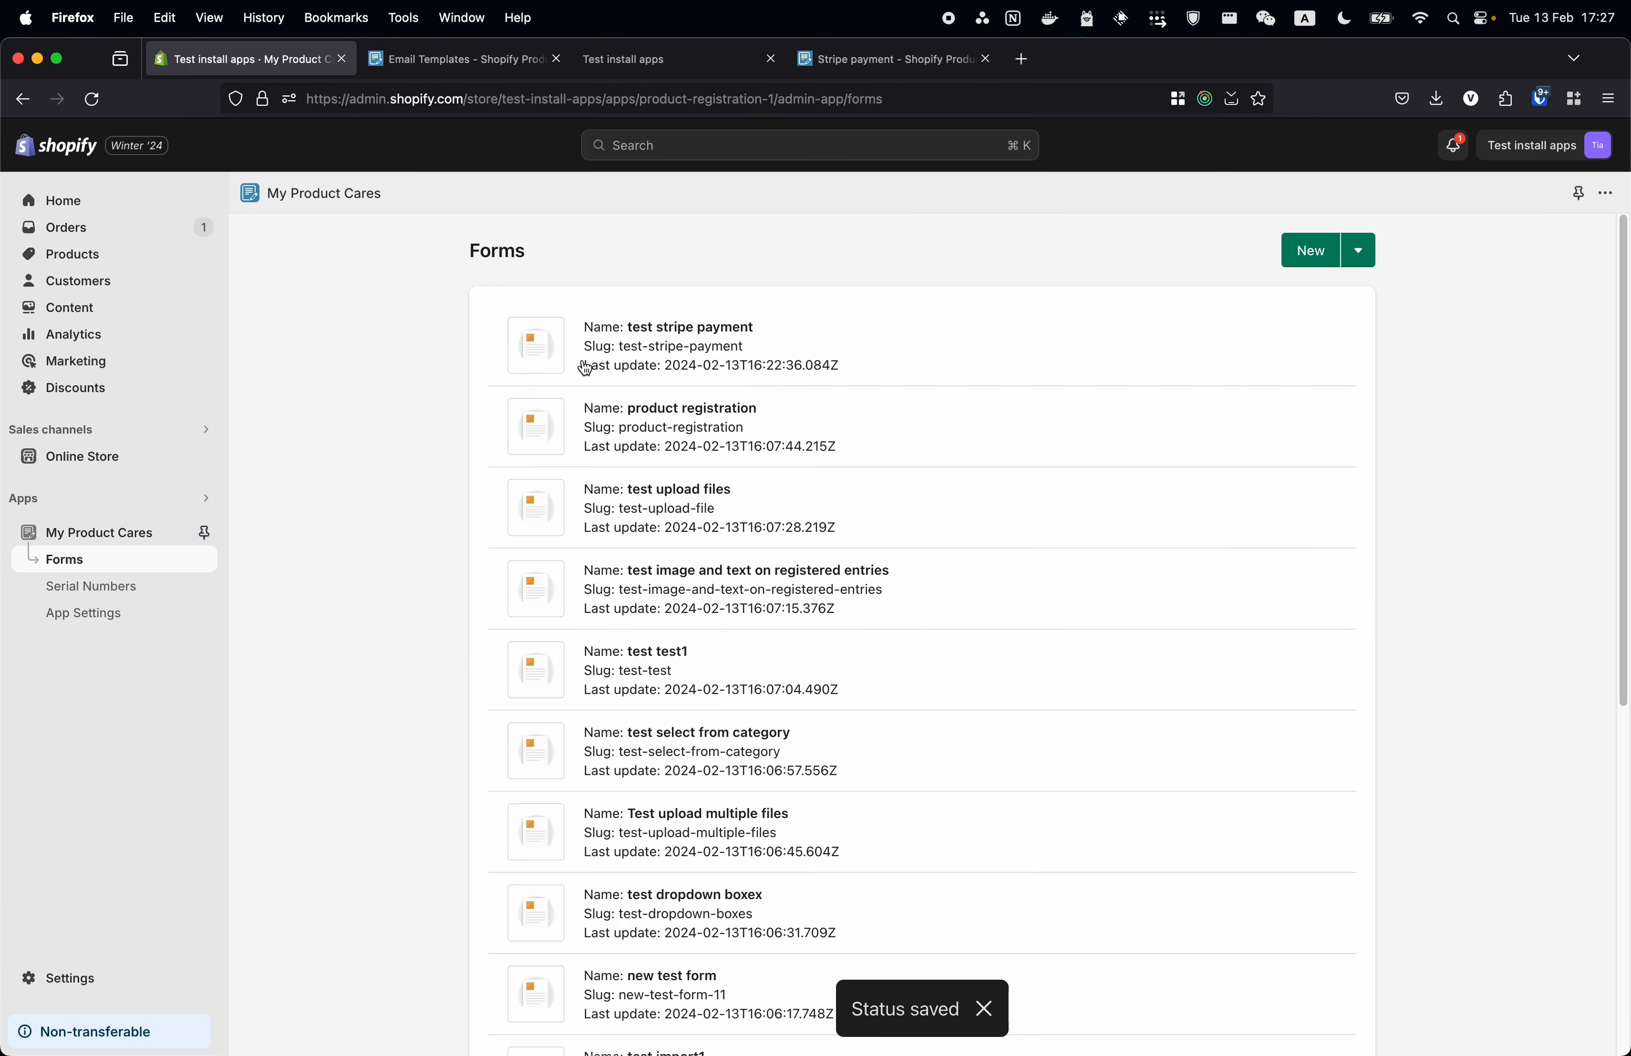
pyautogui.click(738, 357)
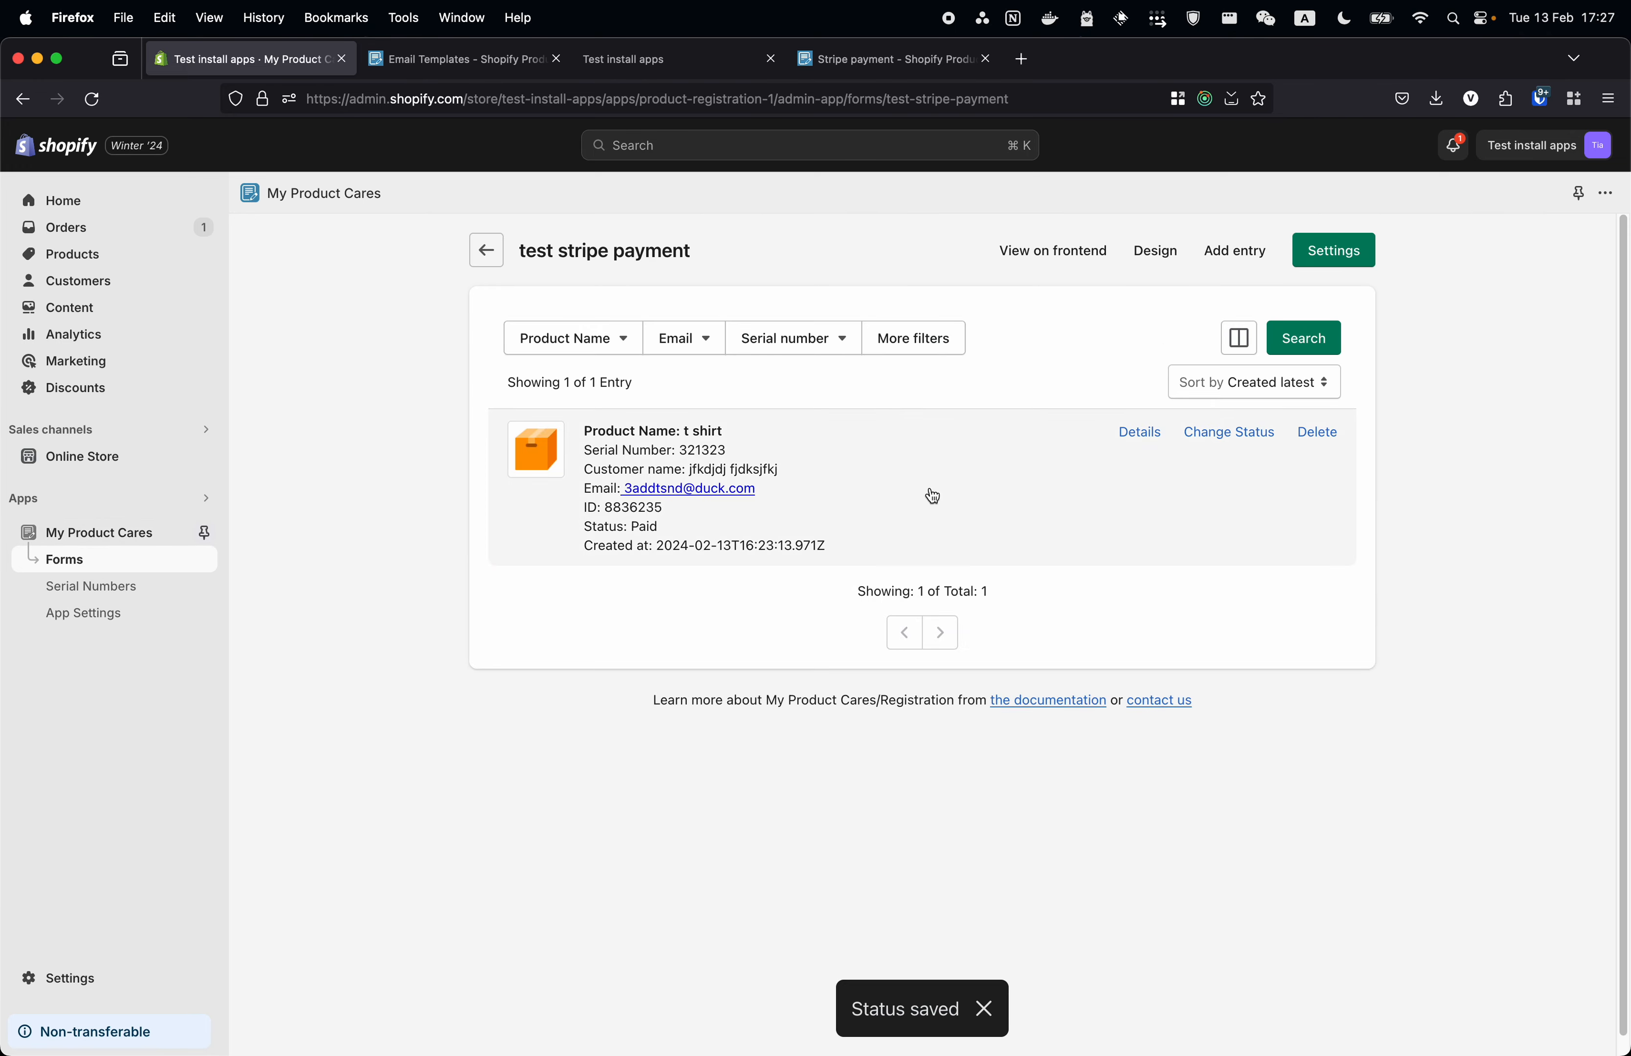
pyautogui.click(1333, 251)
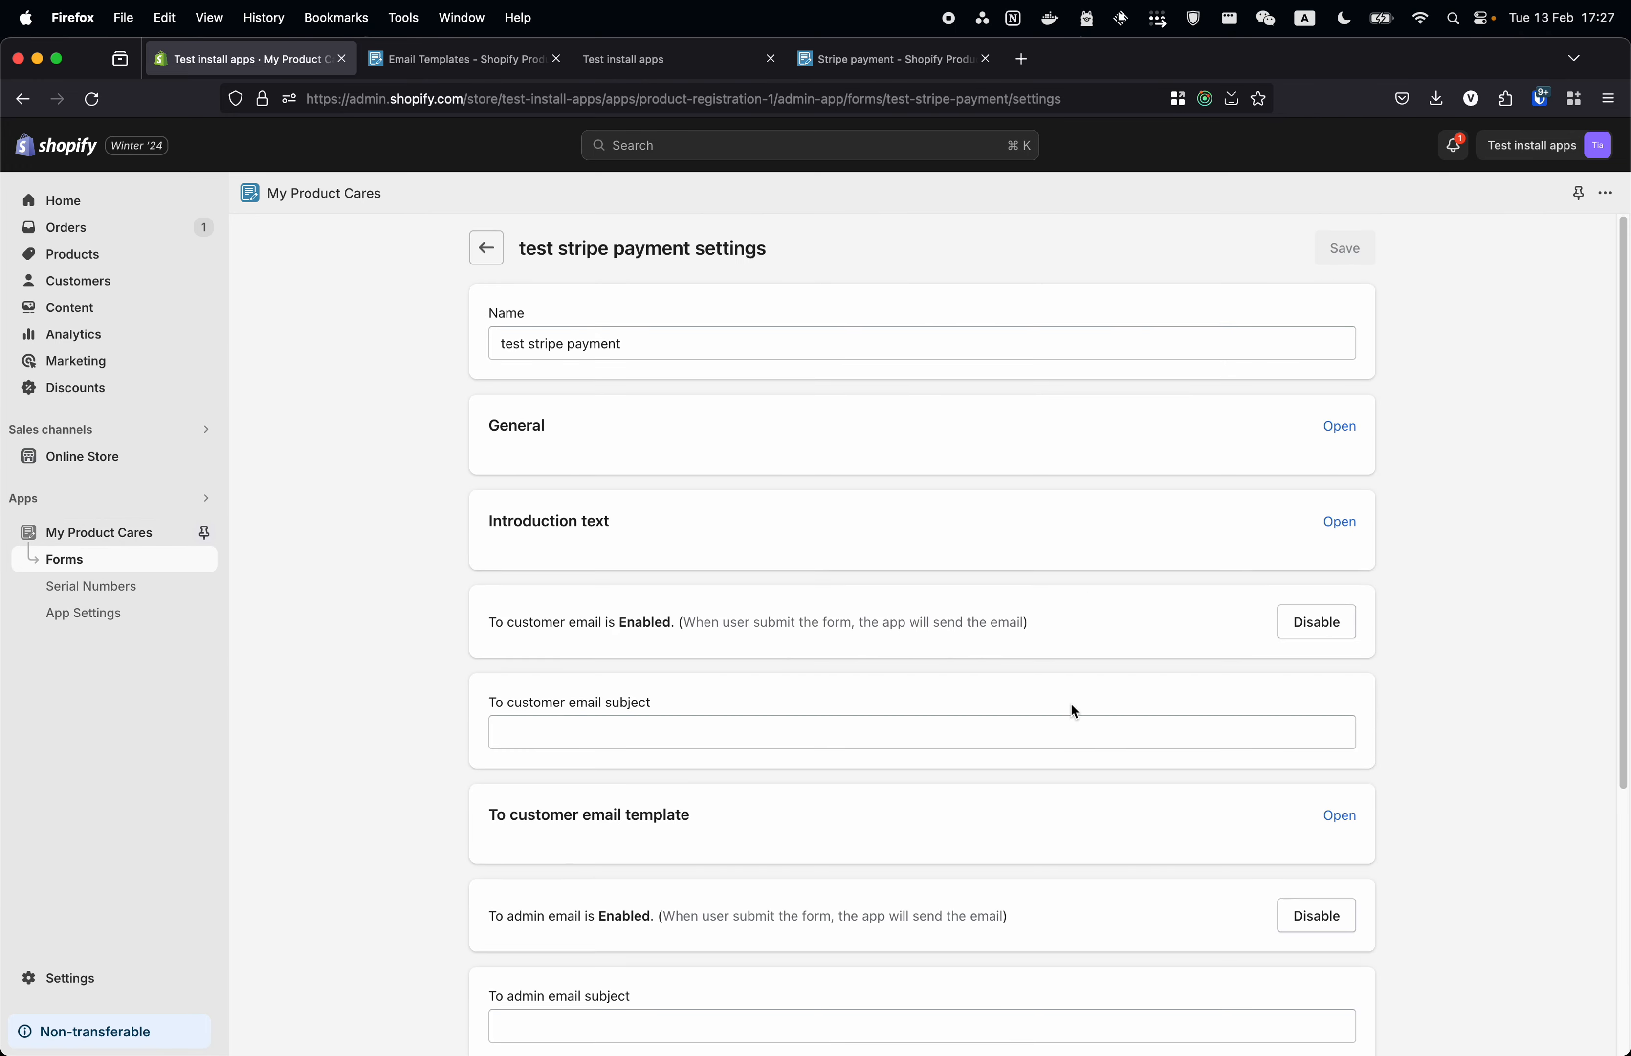
pyautogui.scroll(-2, 1070, 706)
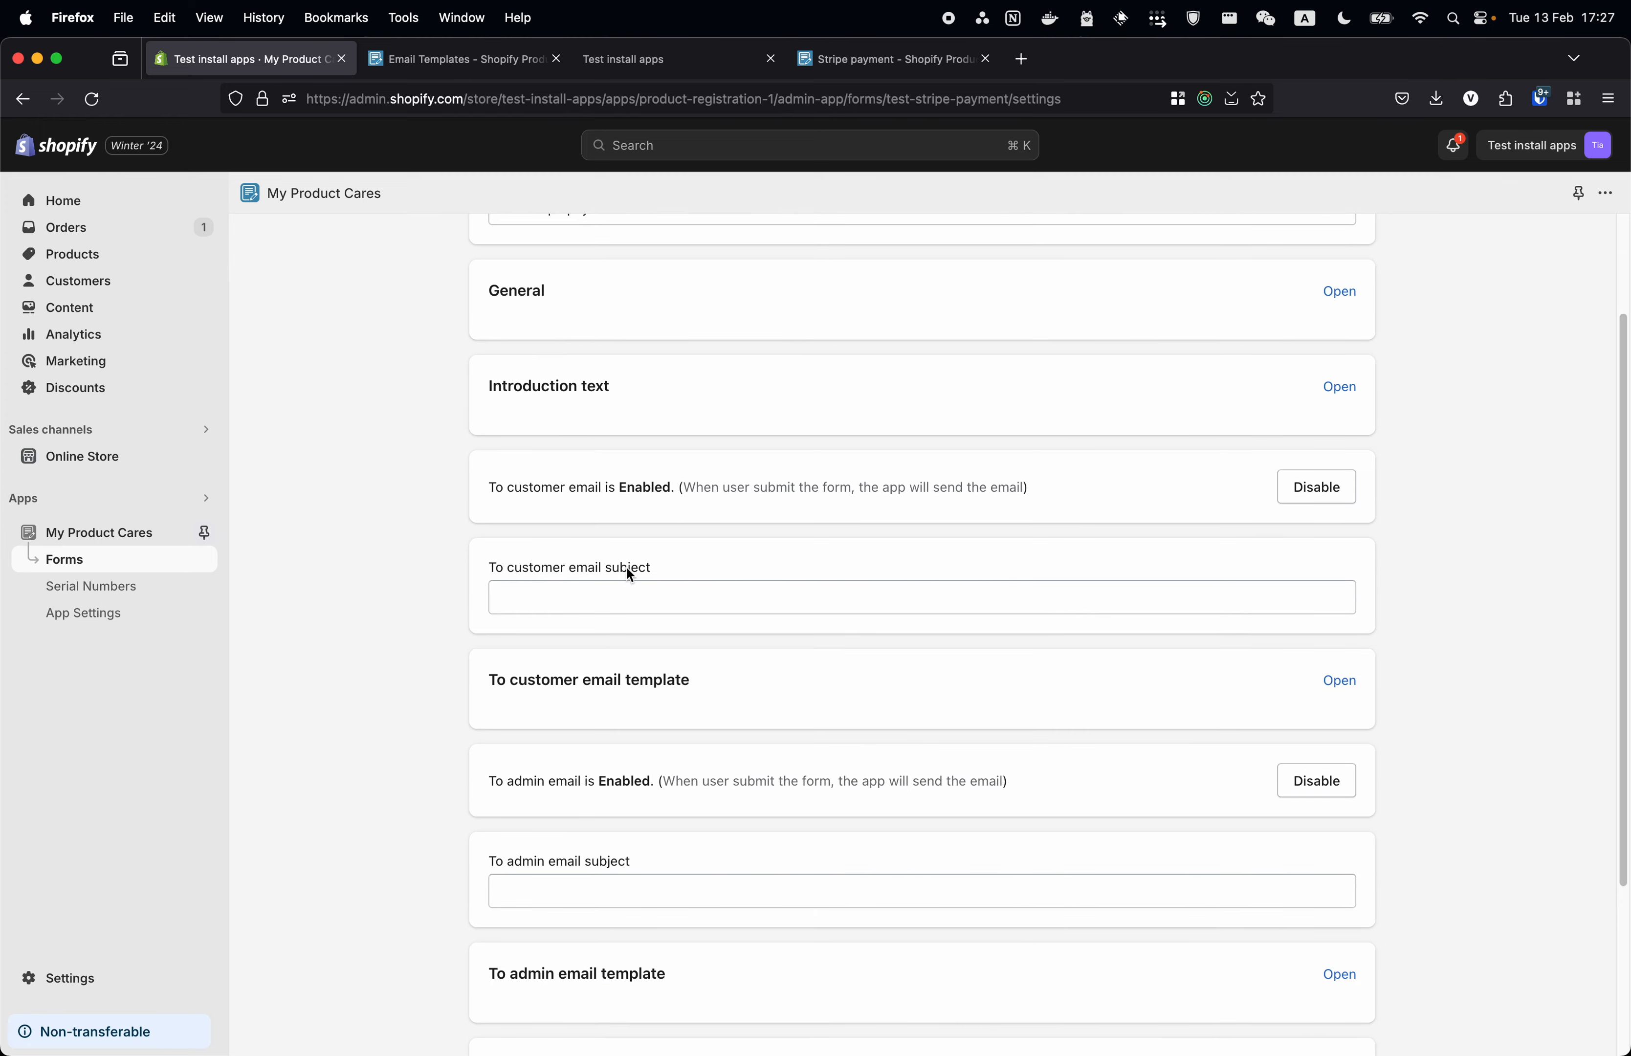
pyautogui.click(1316, 488)
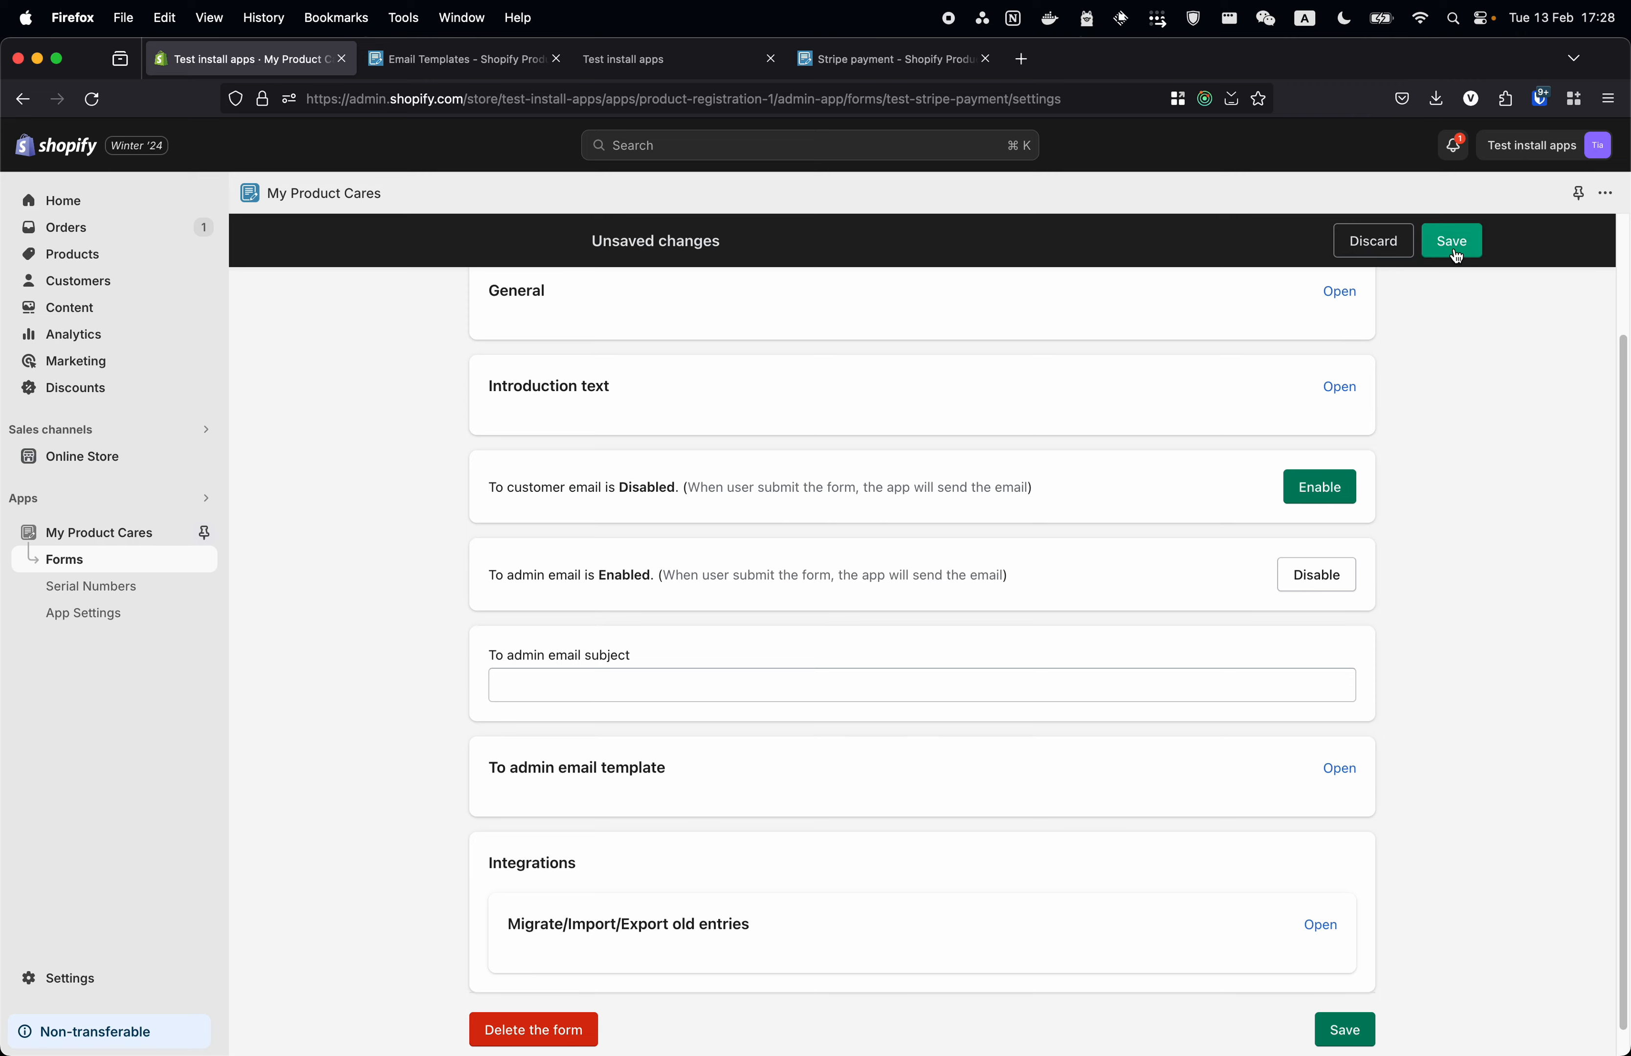
pyautogui.click(1455, 253)
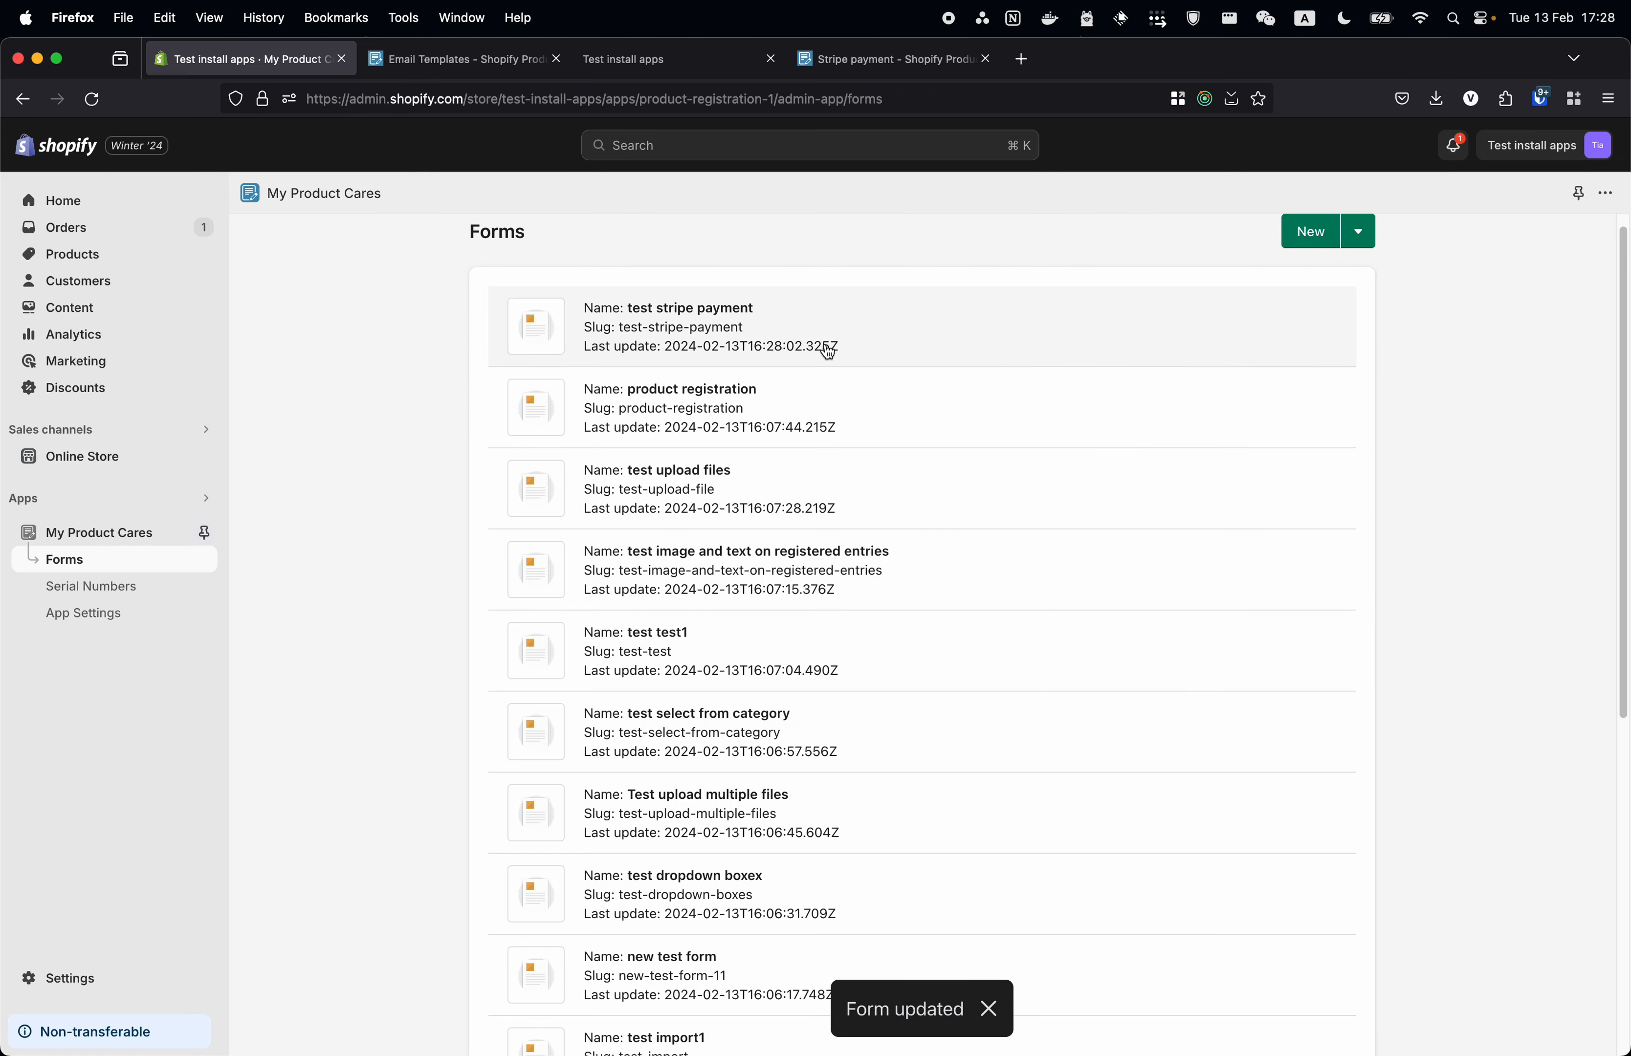
pyautogui.click(821, 346)
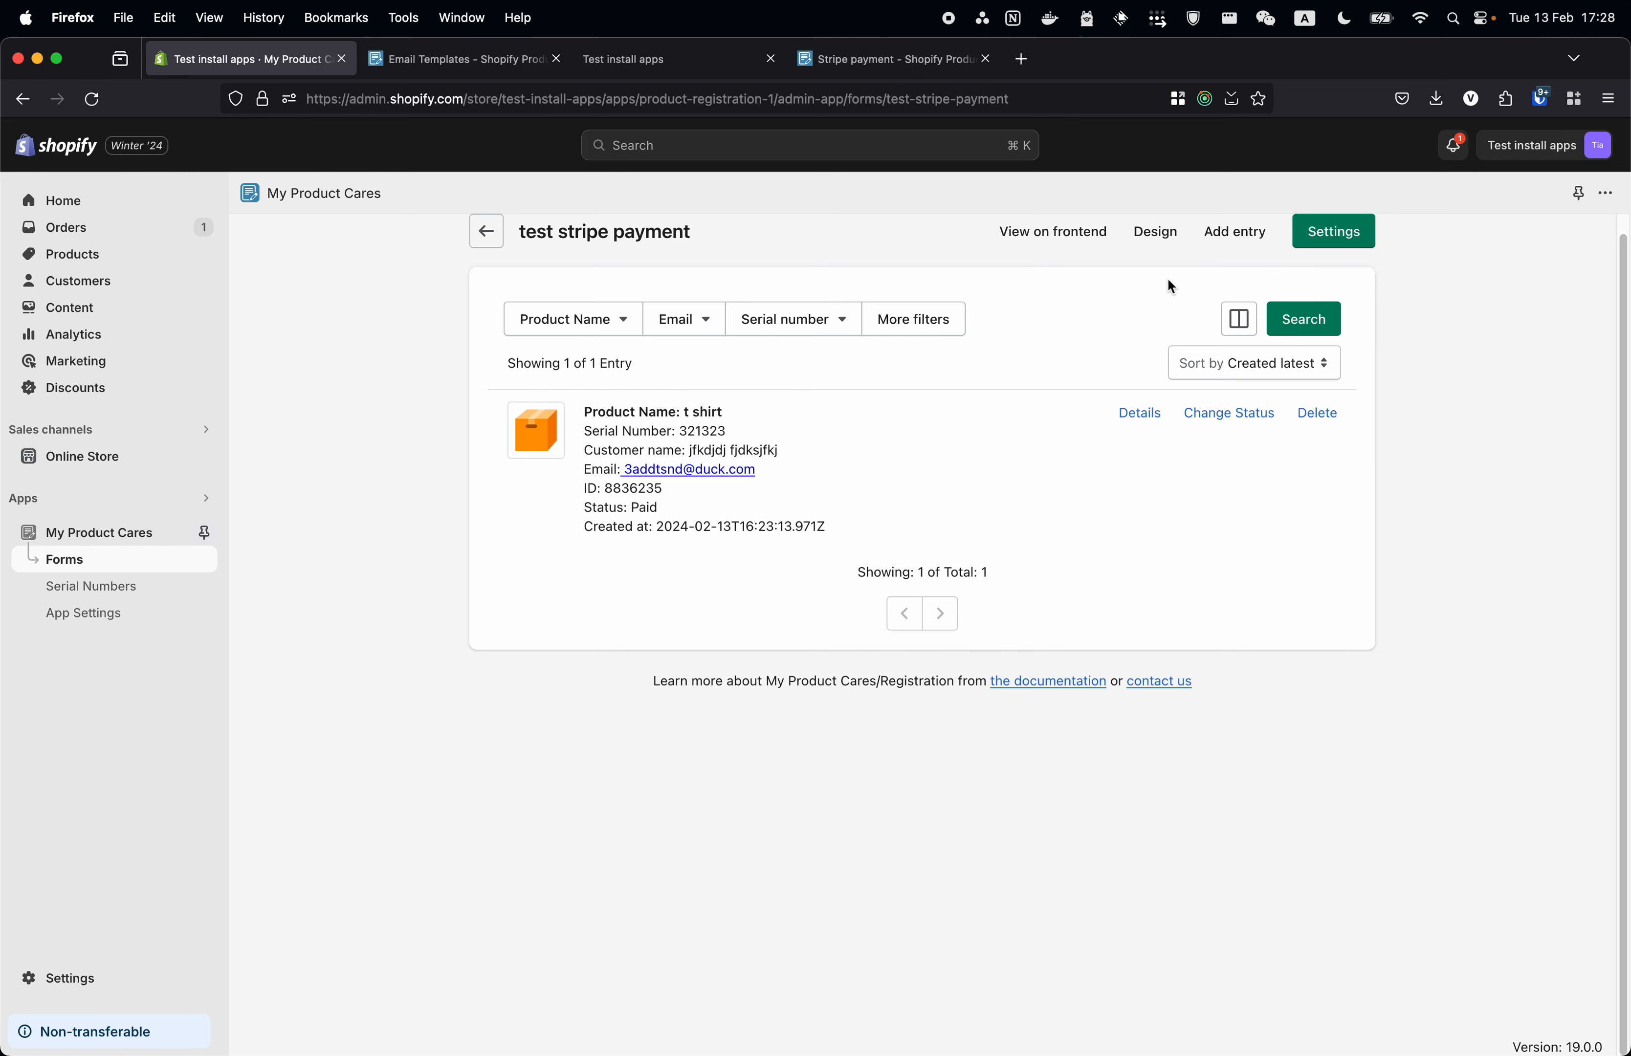
pyautogui.click(1333, 231)
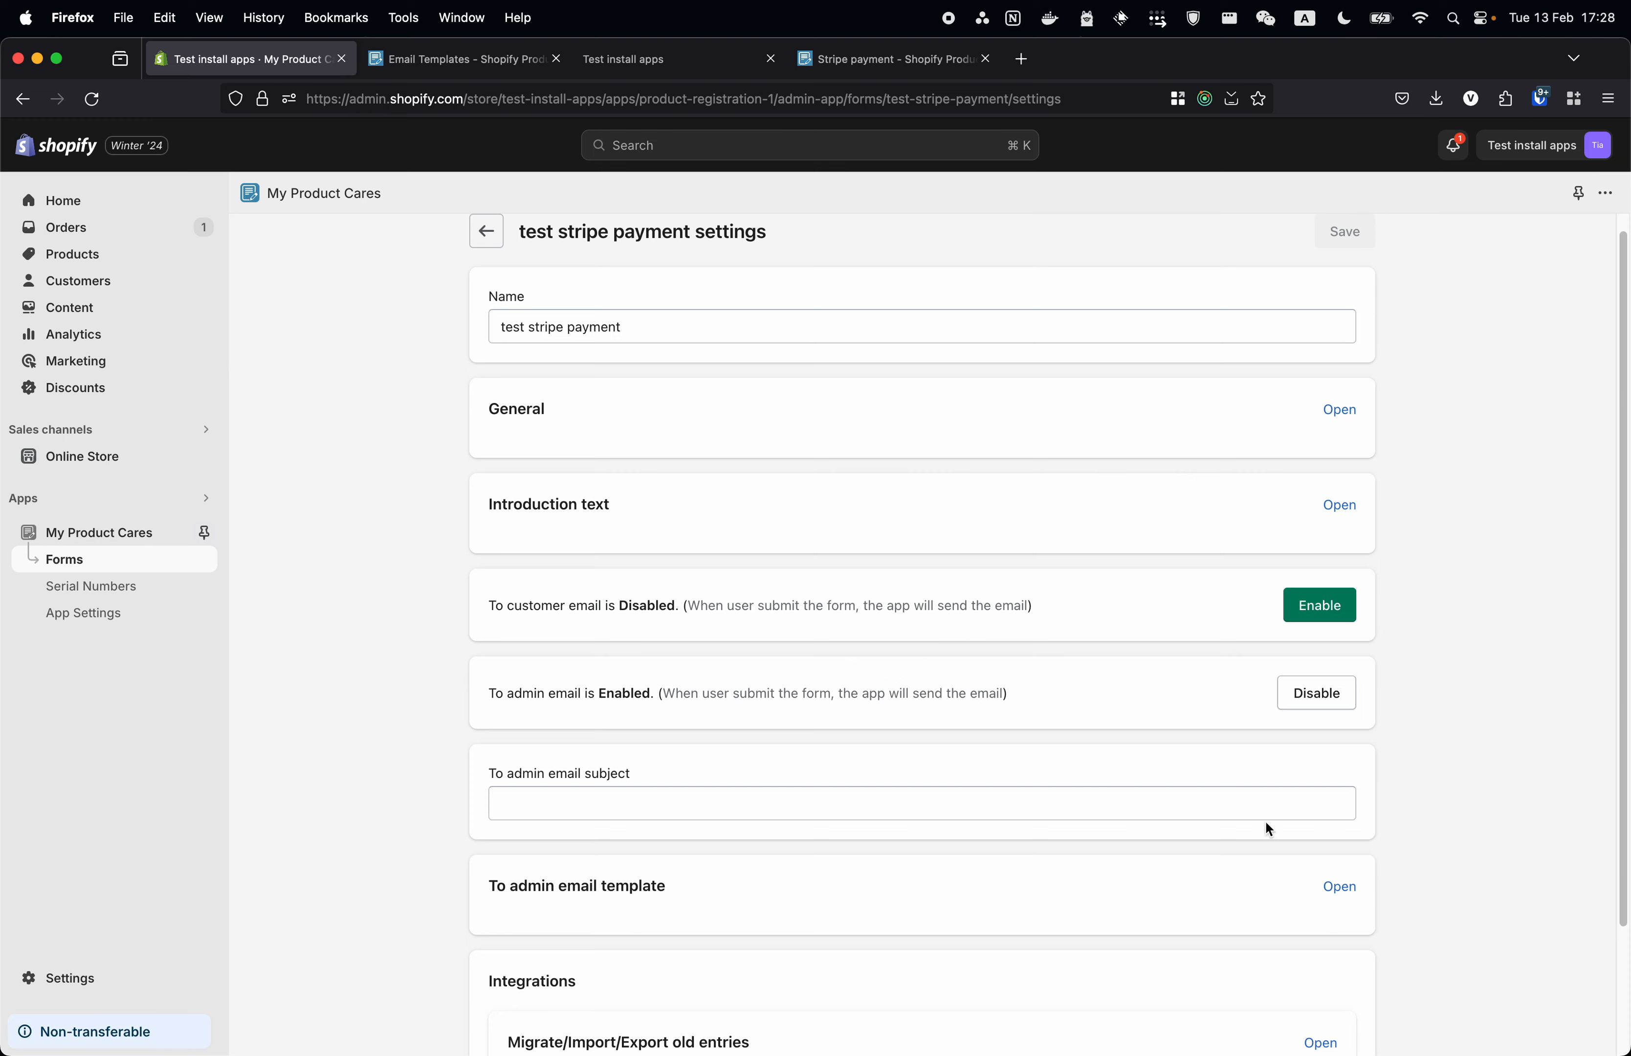
pyautogui.scroll(-3, 1265, 820)
pyautogui.scroll(3, 936, 612)
pyautogui.click(478, 251)
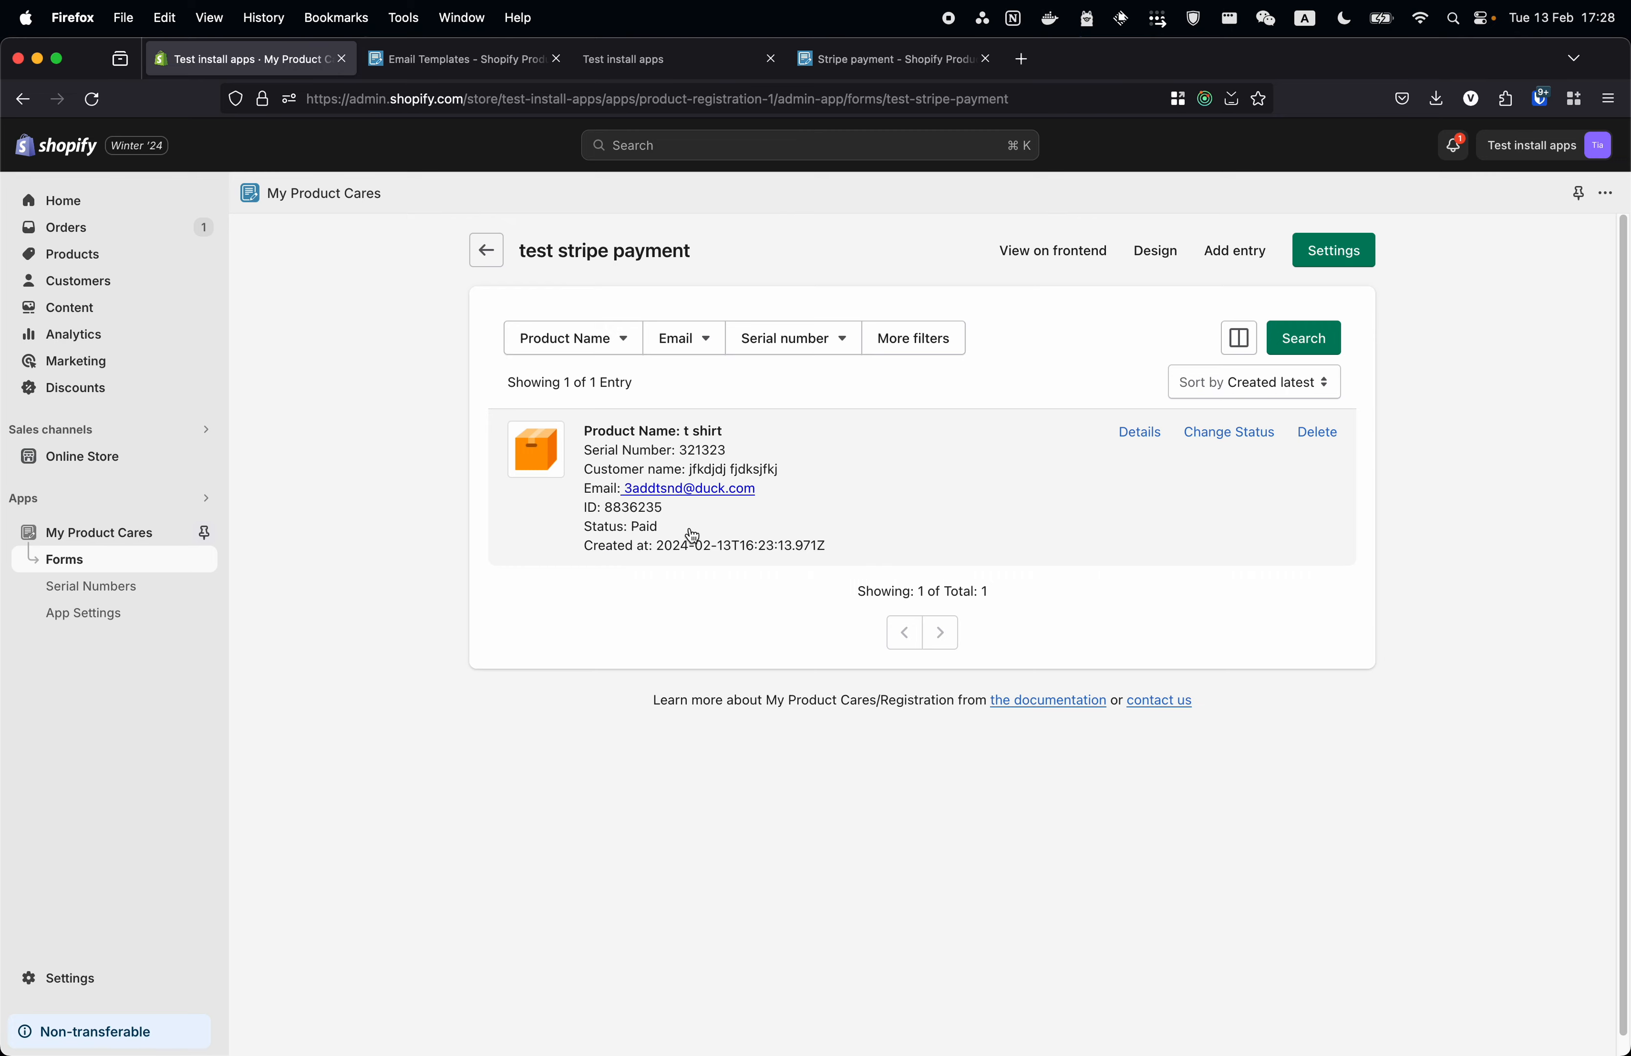
pyautogui.click(906, 480)
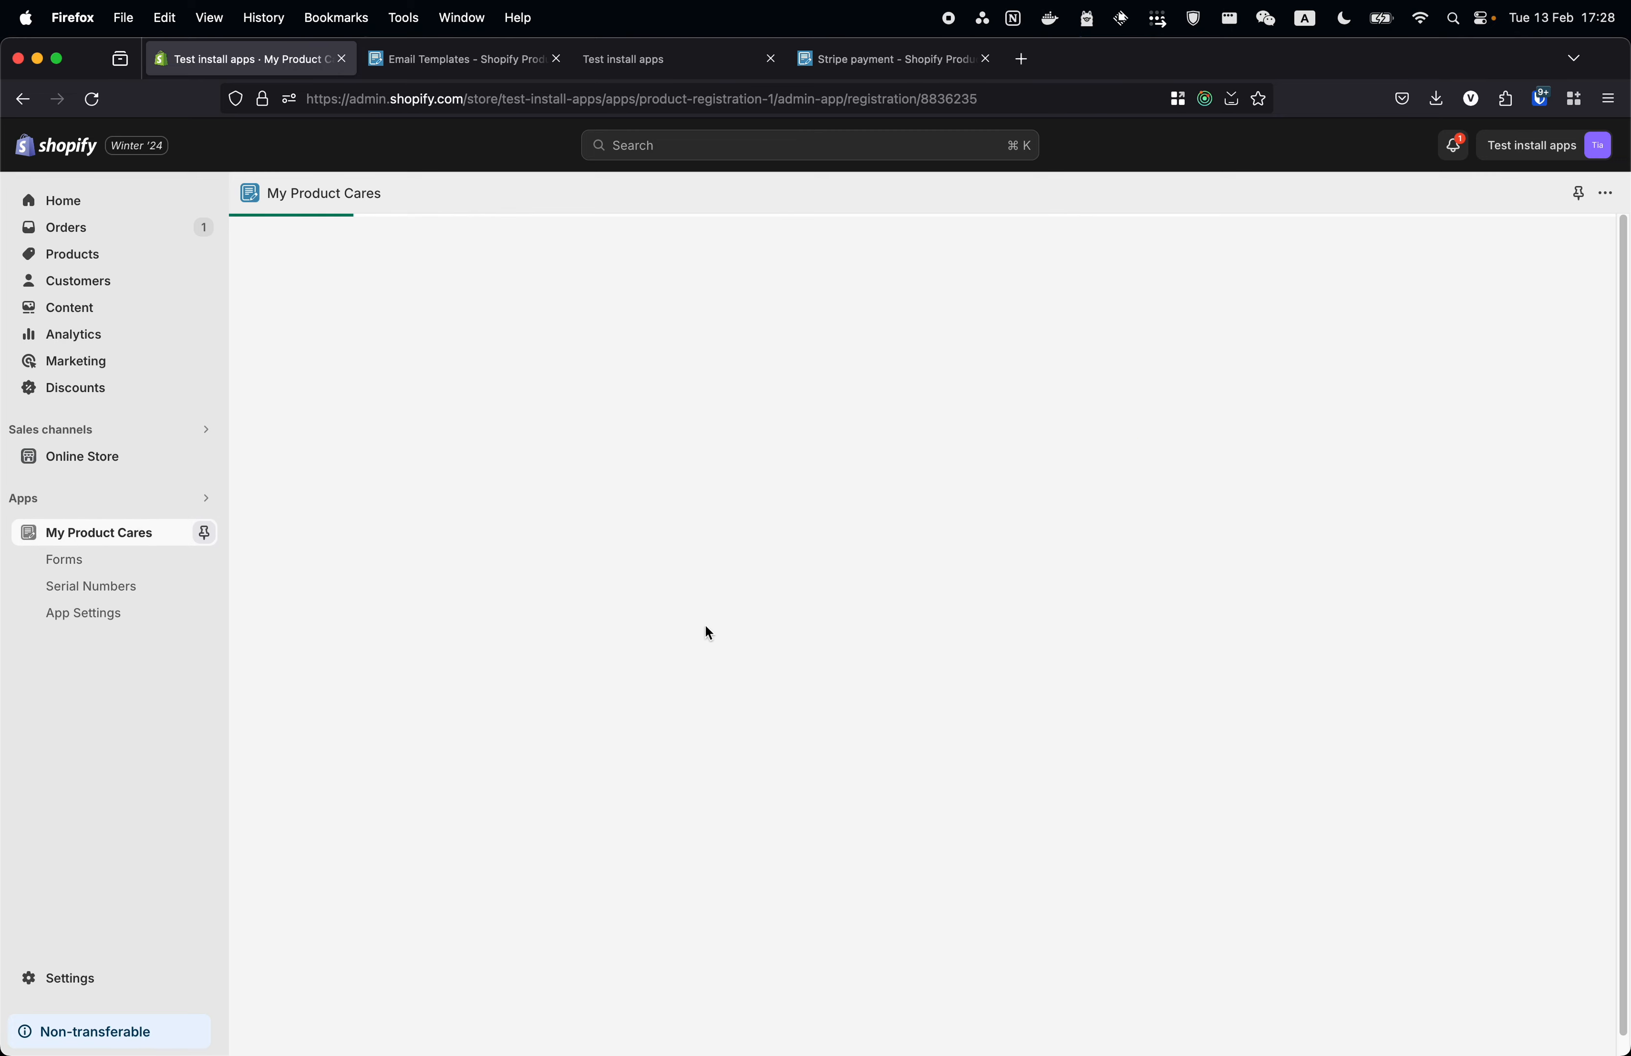
pyautogui.scroll(-10, 654, 665)
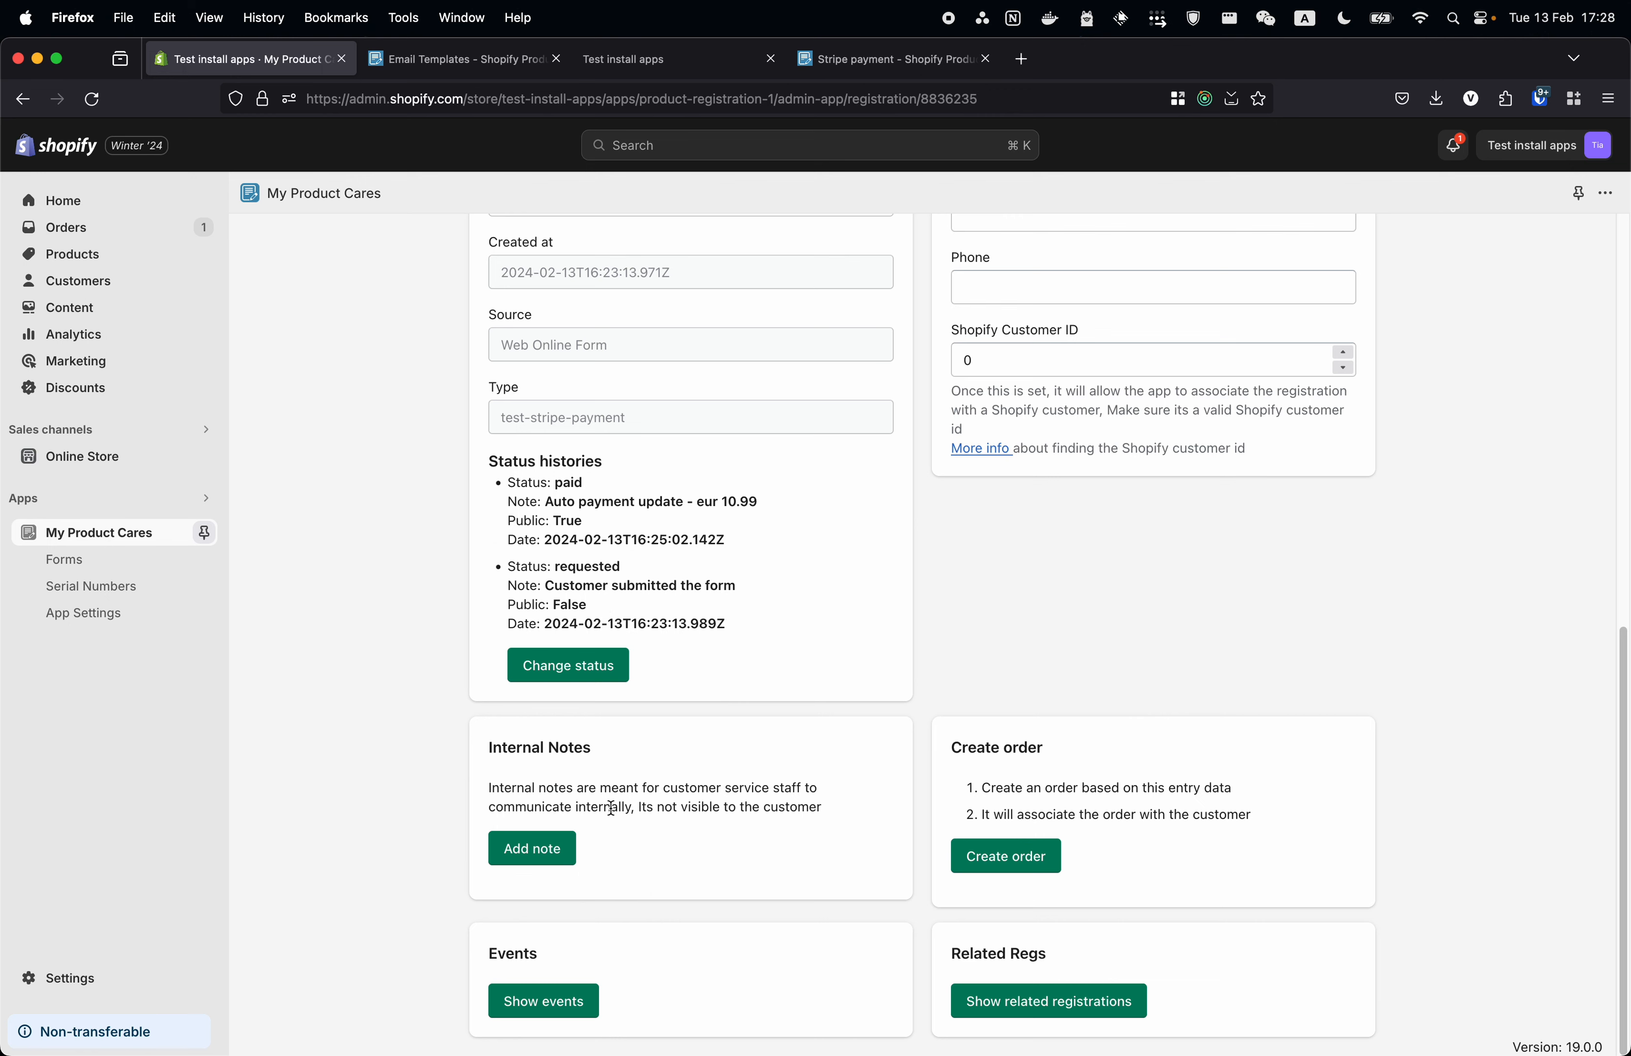
pyautogui.click(583, 999)
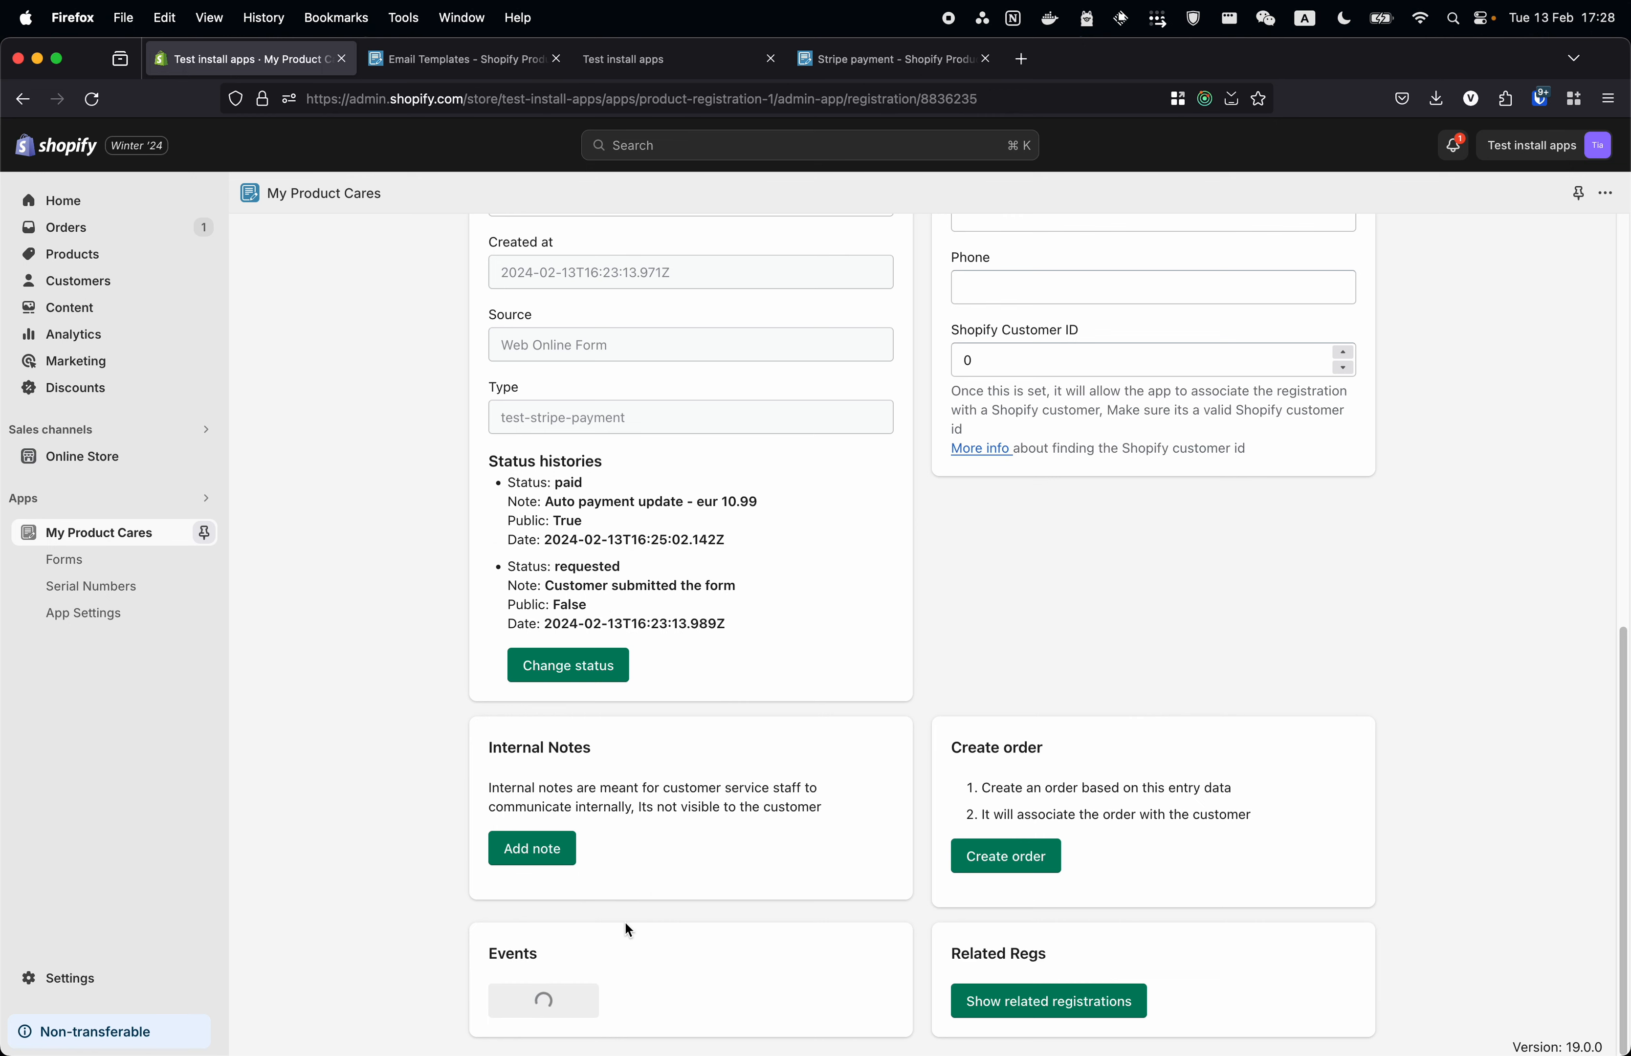
pyautogui.scroll(-1, 635, 899)
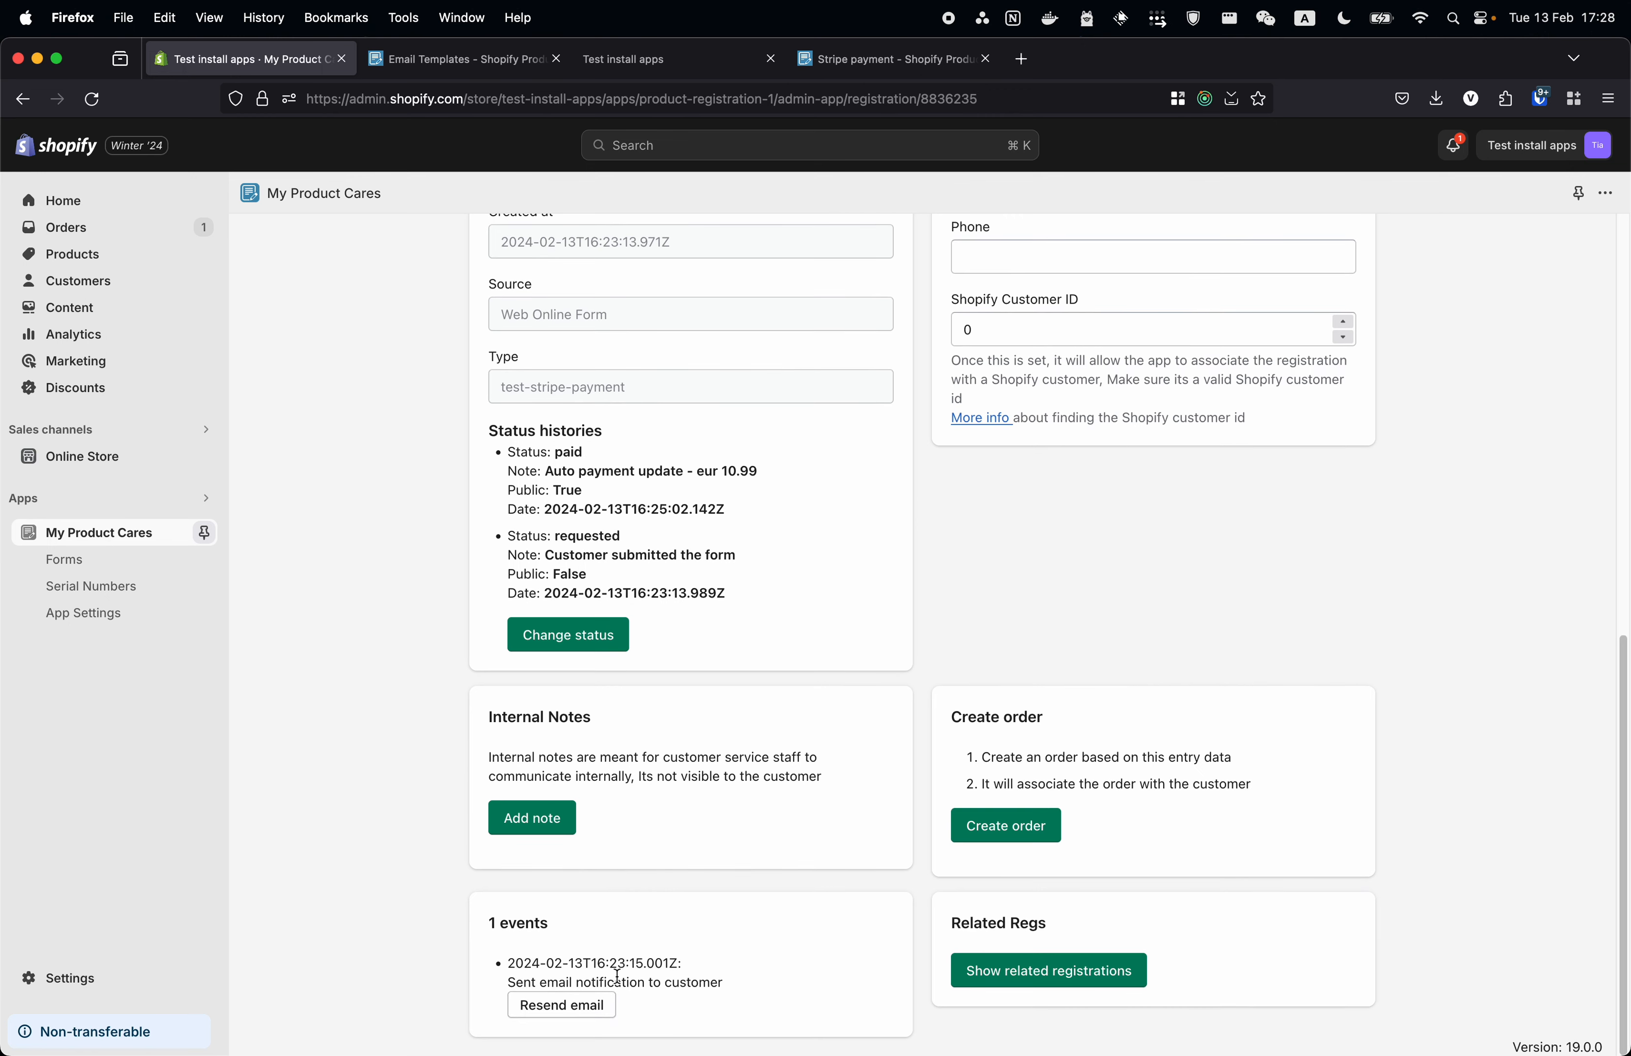
pyautogui.moveTo(604, 982); pyautogui.dragTo(766, 991)
pyautogui.click(765, 989)
pyautogui.scroll(8, 737, 958)
pyautogui.scroll(-8, 732, 956)
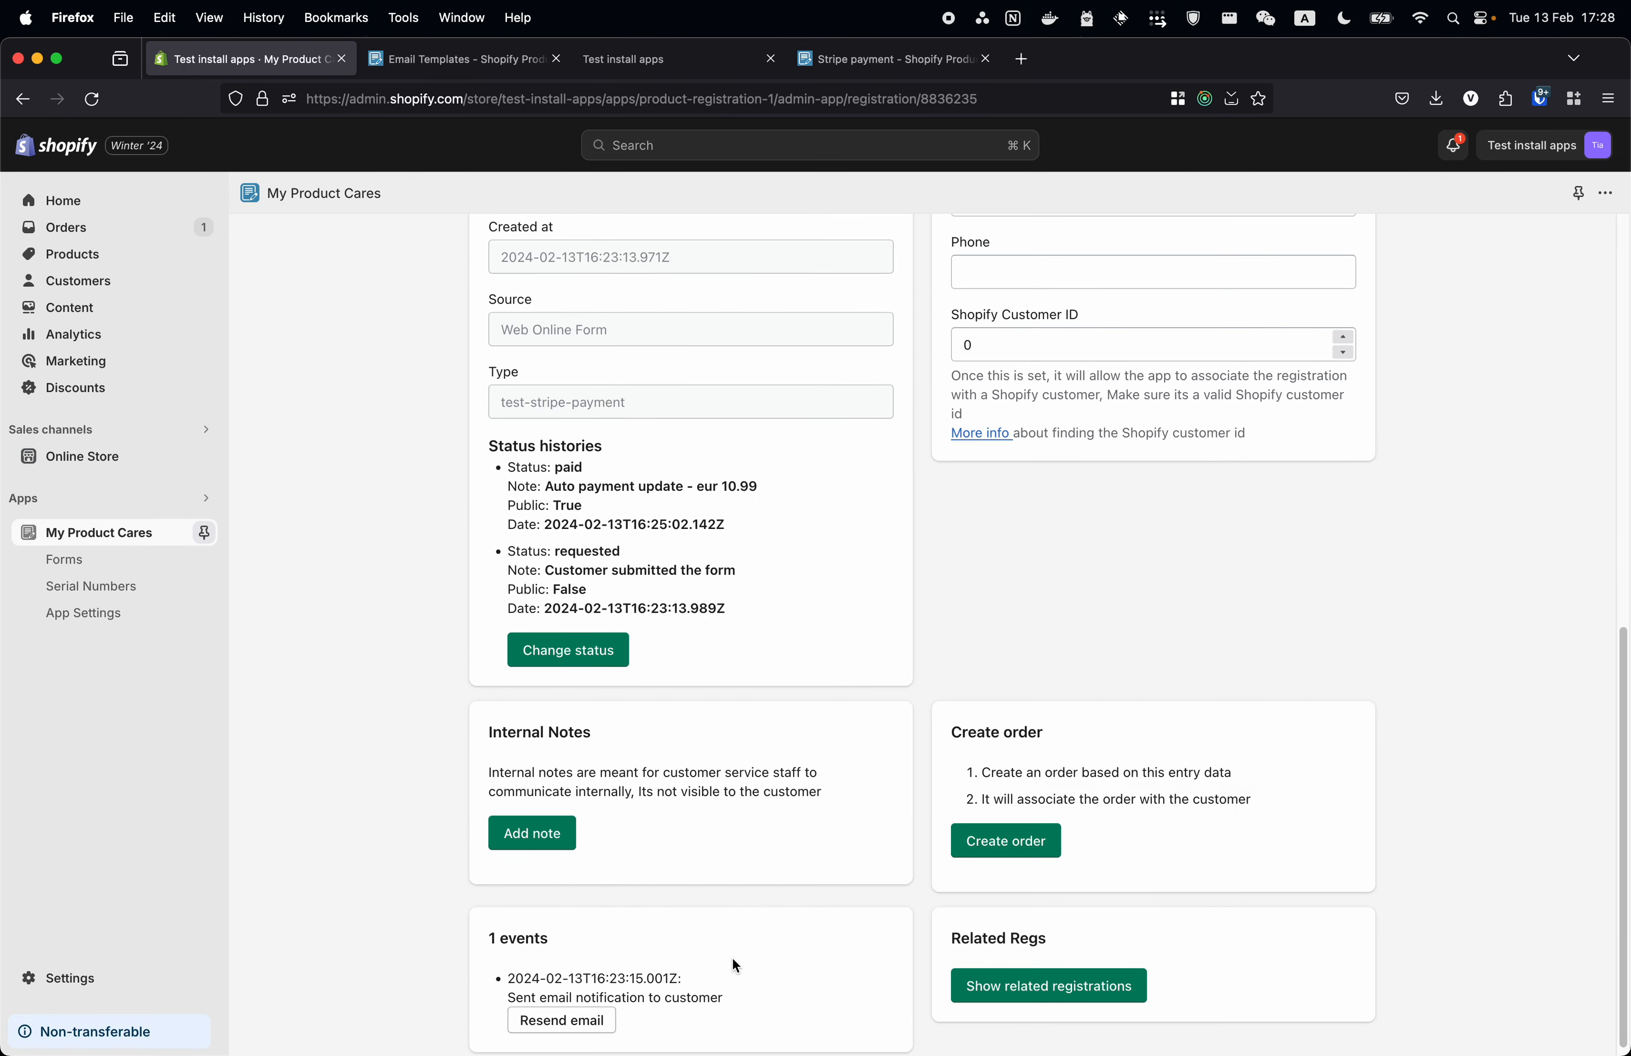
pyautogui.scroll(1, 681, 864)
pyautogui.scroll(2, 608, 528)
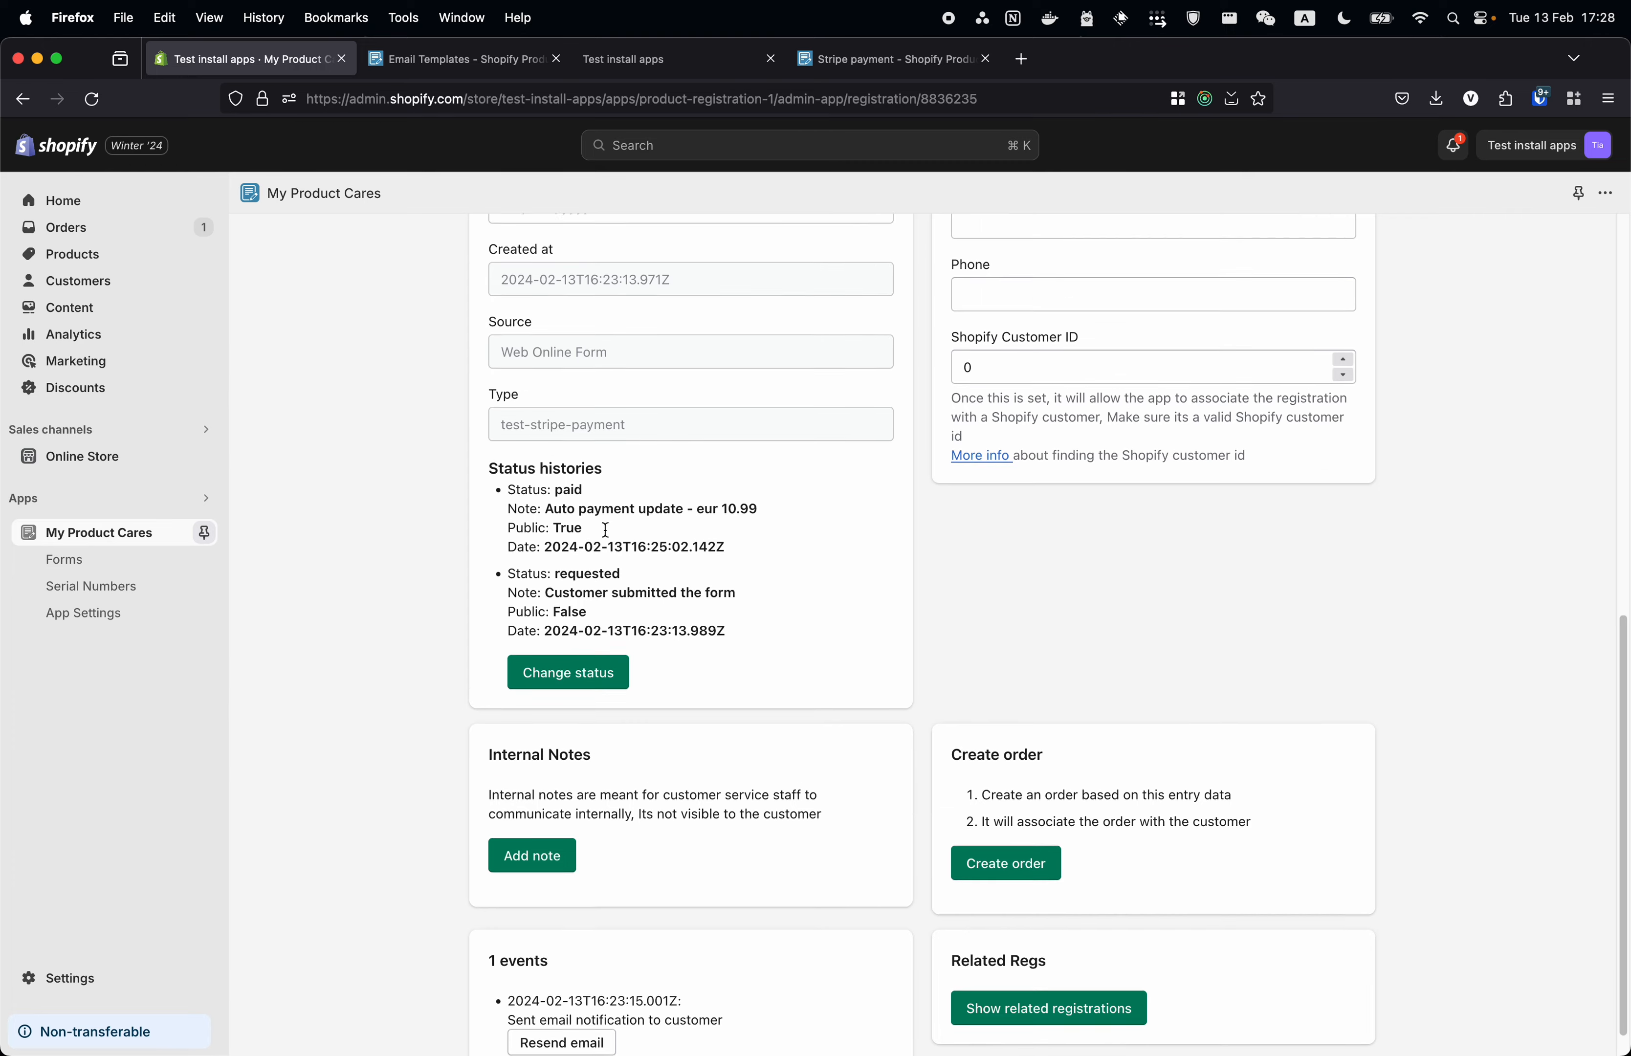
pyautogui.moveTo(512, 569); pyautogui.dragTo(782, 683)
pyautogui.click(781, 683)
pyautogui.scroll(10, 782, 682)
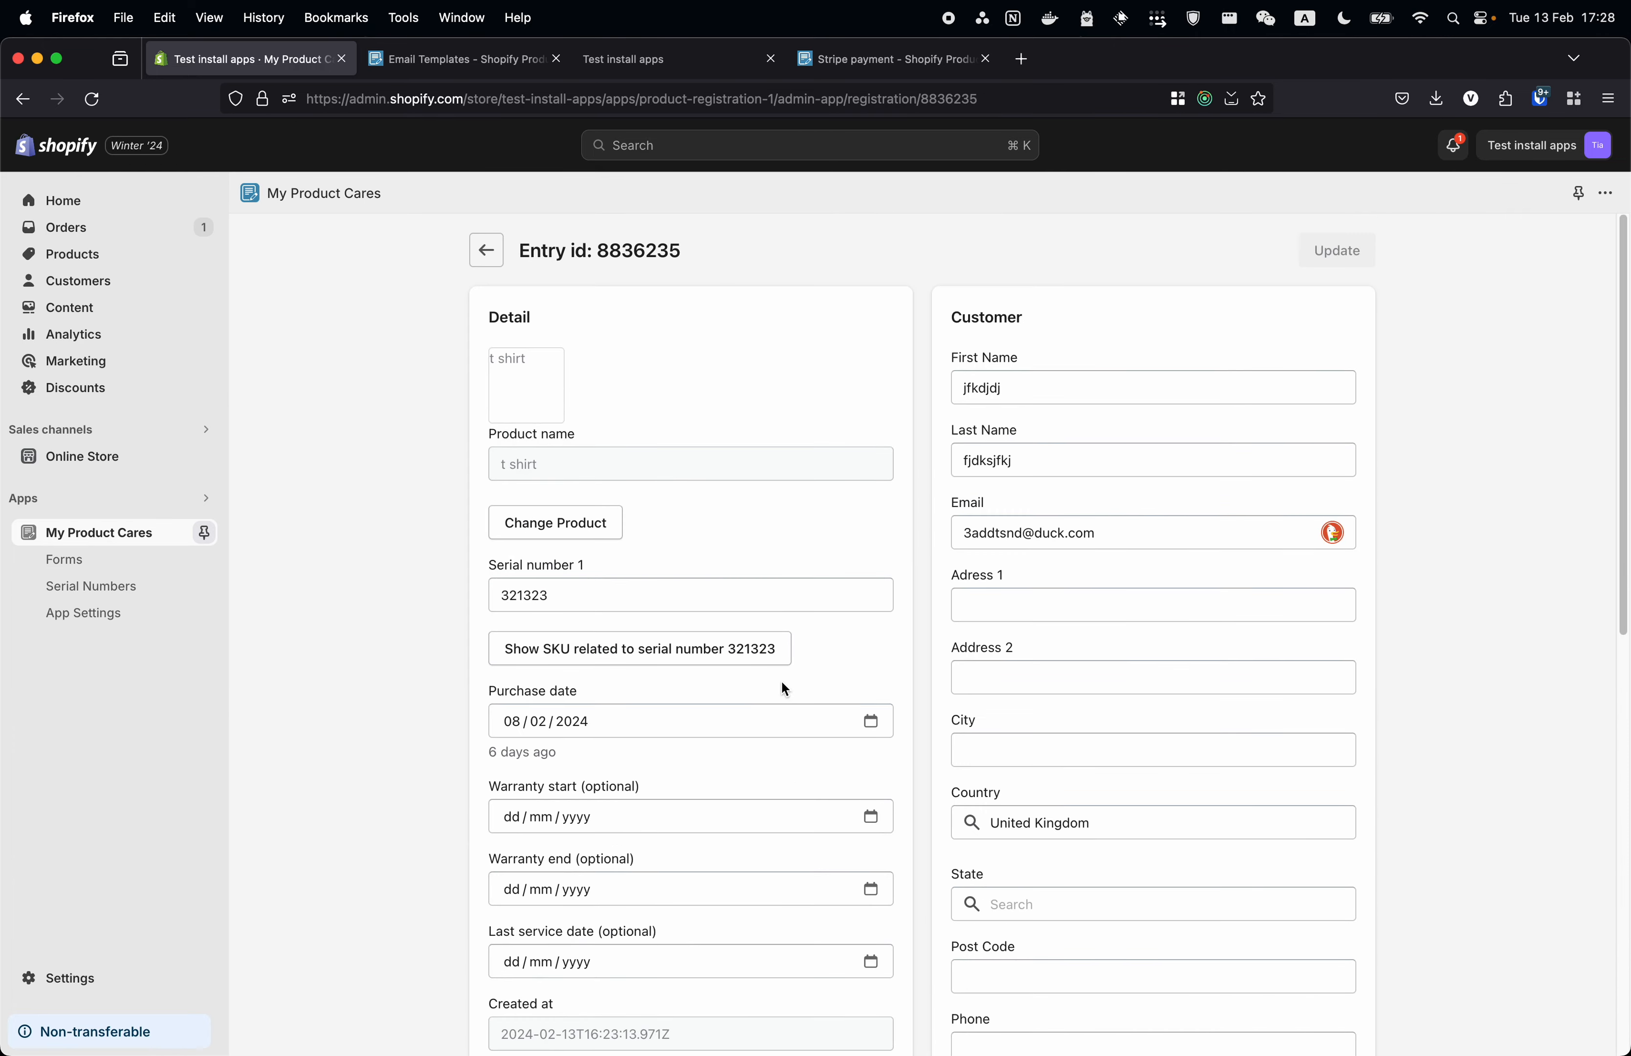
pyautogui.click(479, 264)
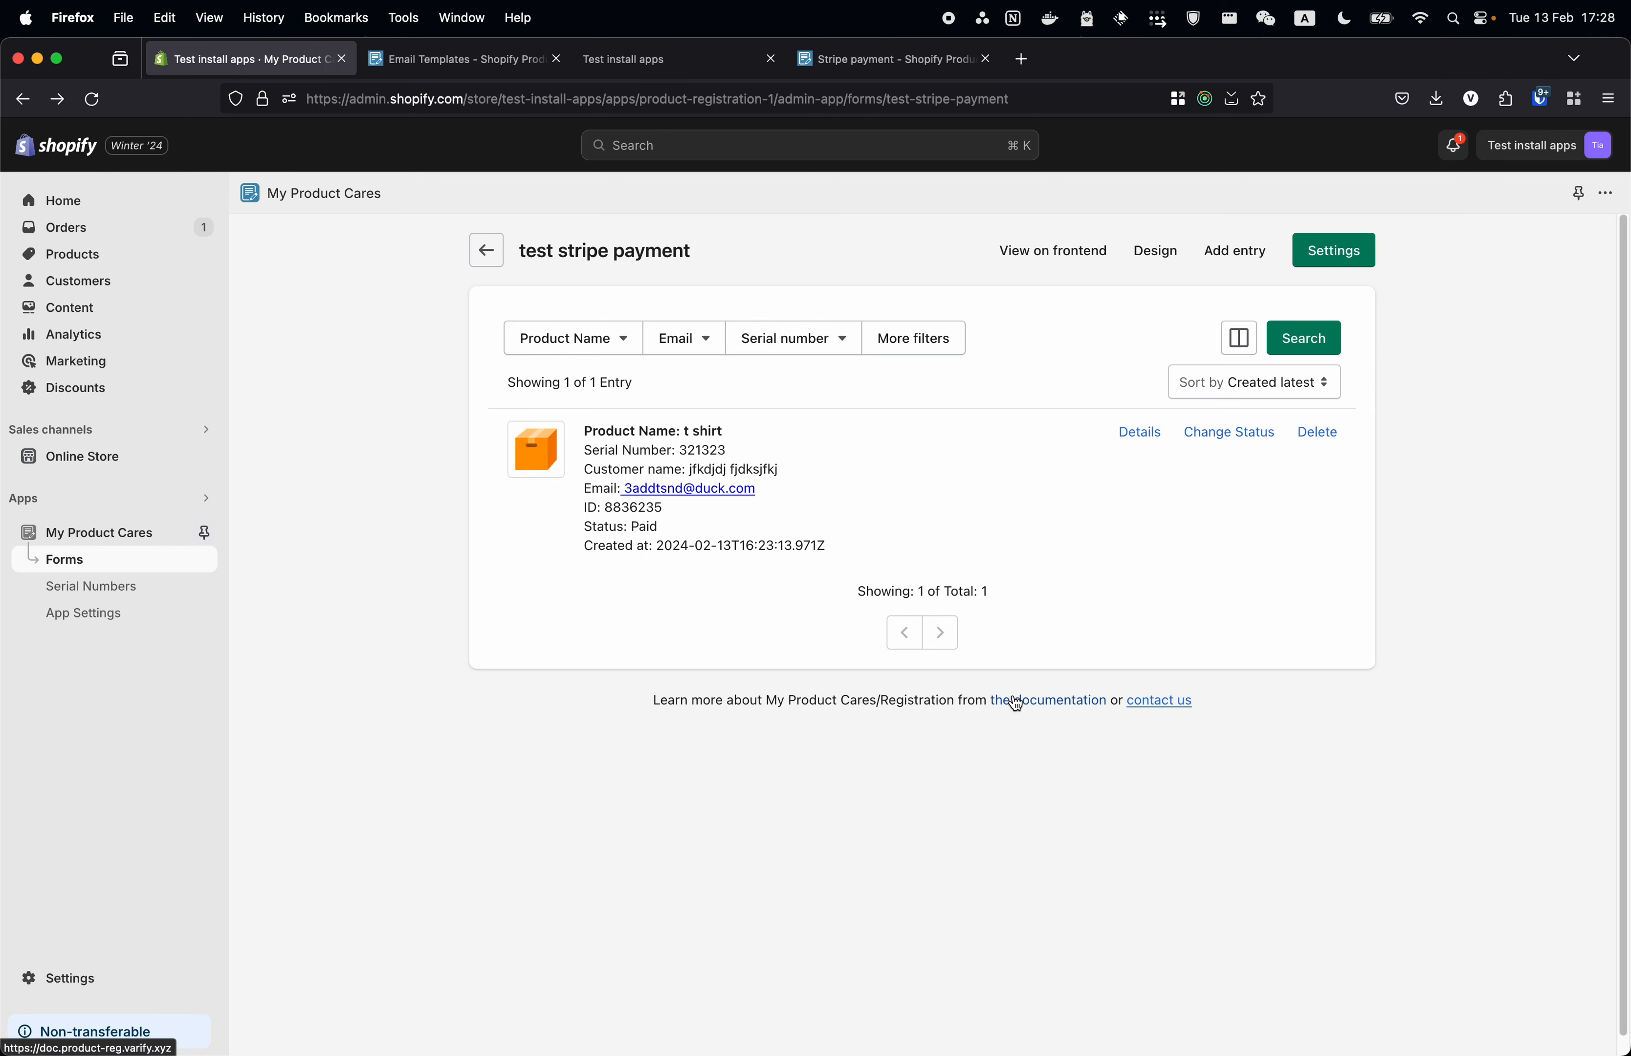
pyautogui.moveTo(699, 703); pyautogui.dragTo(985, 714)
pyautogui.click(918, 717)
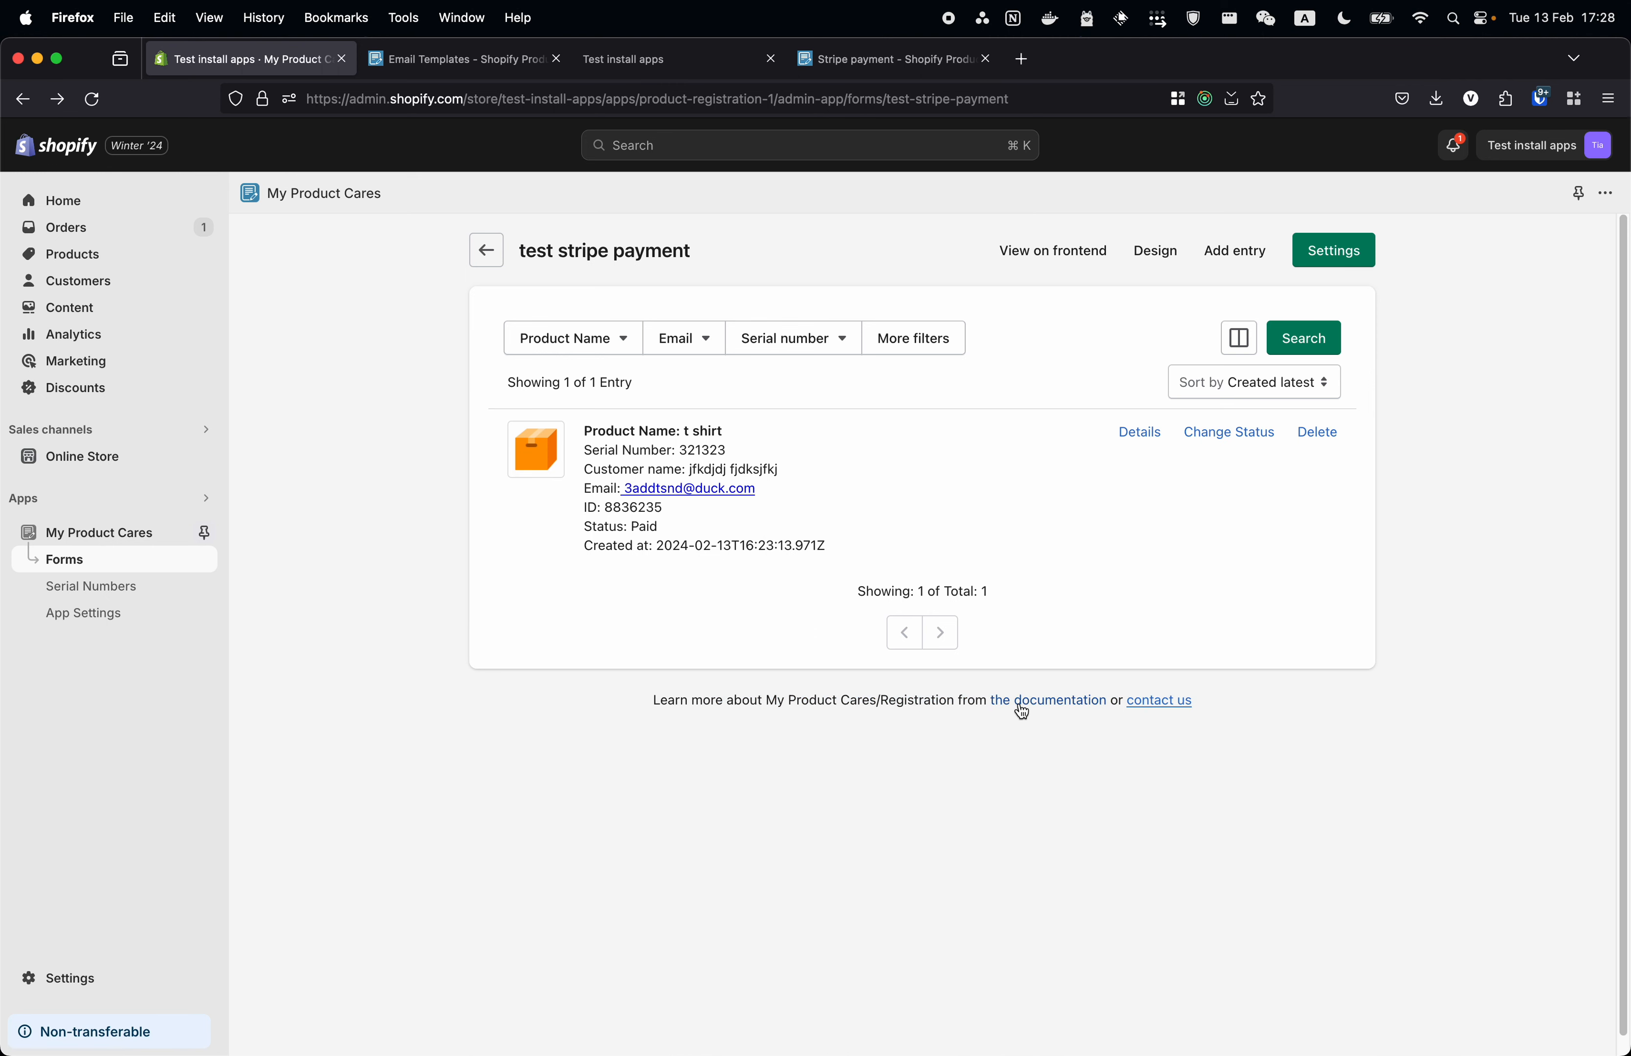